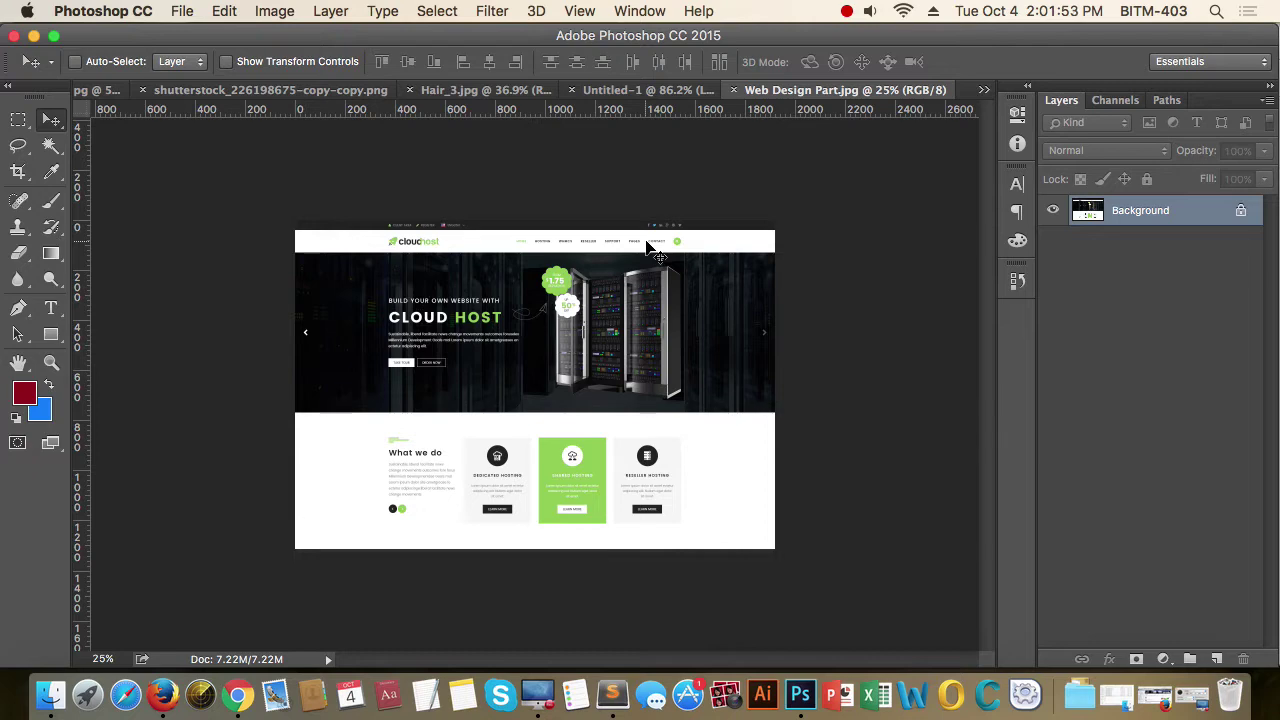
# - Open the Image Size settings for Web Design Part.jpg and try a resolution of 100 pixels/inch
pyautogui.press('super+1')
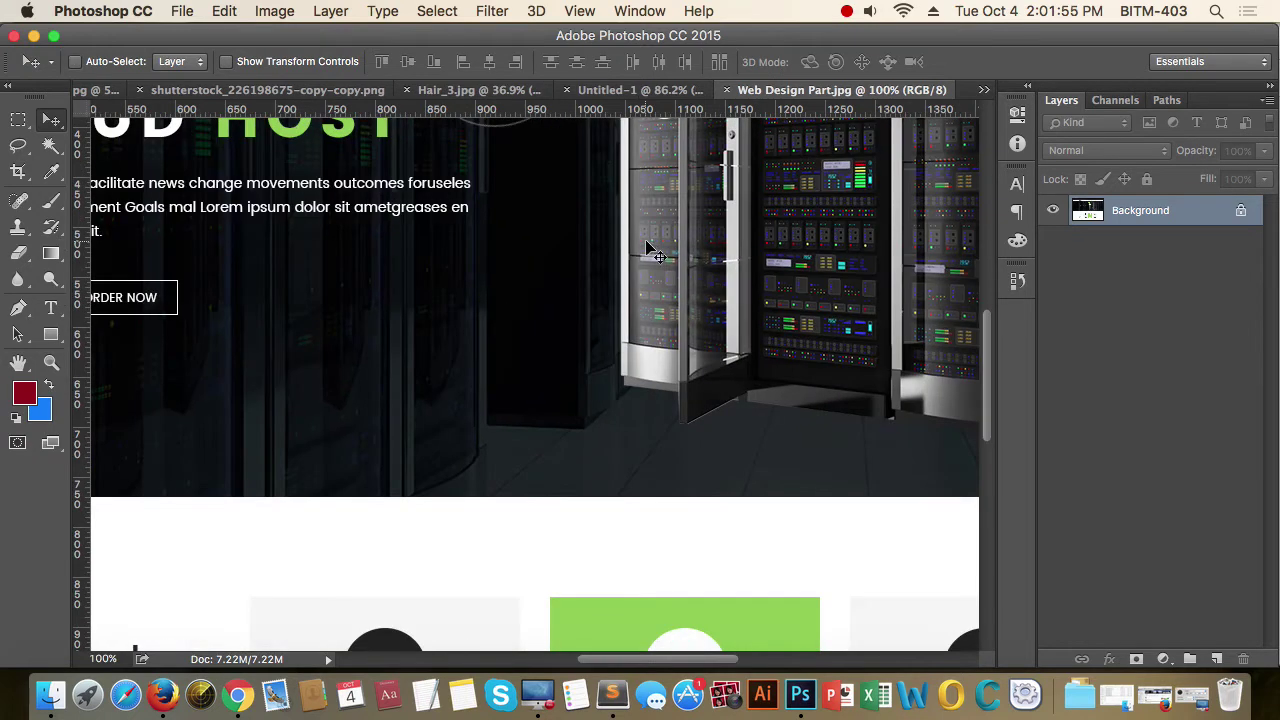
pyautogui.press('super+minus')
pyautogui.press('super+minus')
pyautogui.press('super+minus')
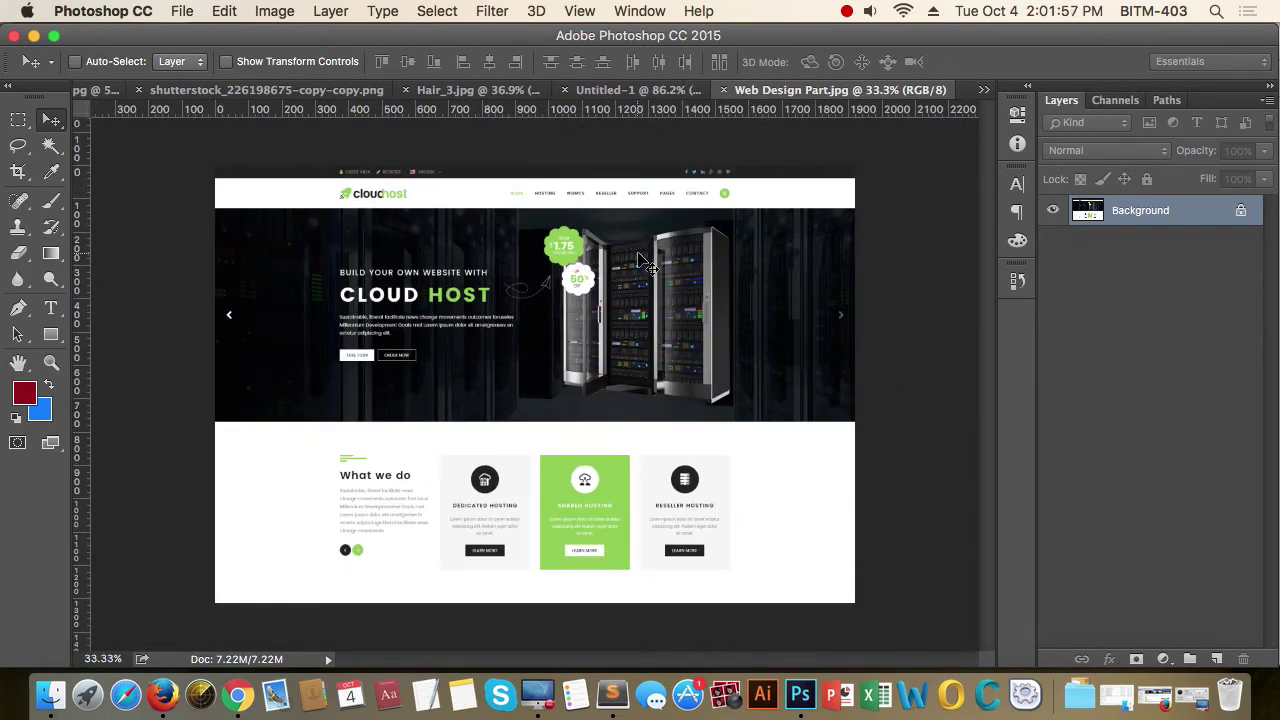
pyautogui.press('super')
pyautogui.click(273, 12)
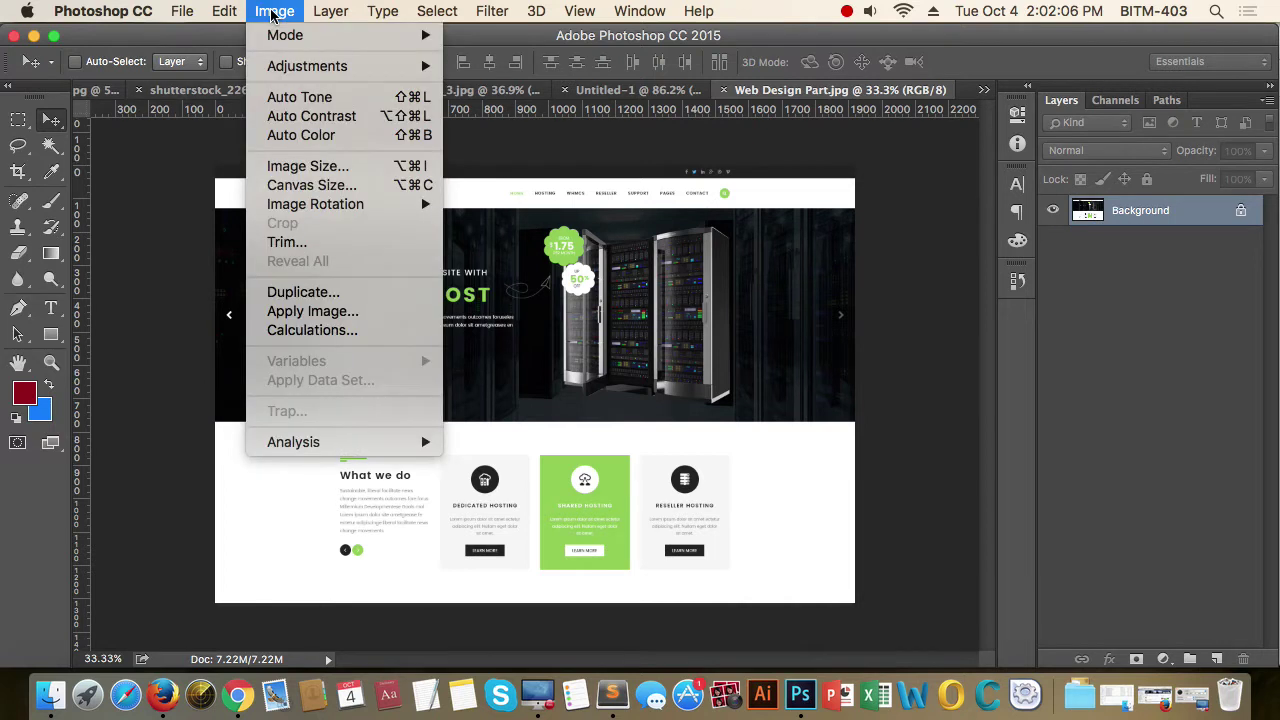
pyautogui.click(364, 168)
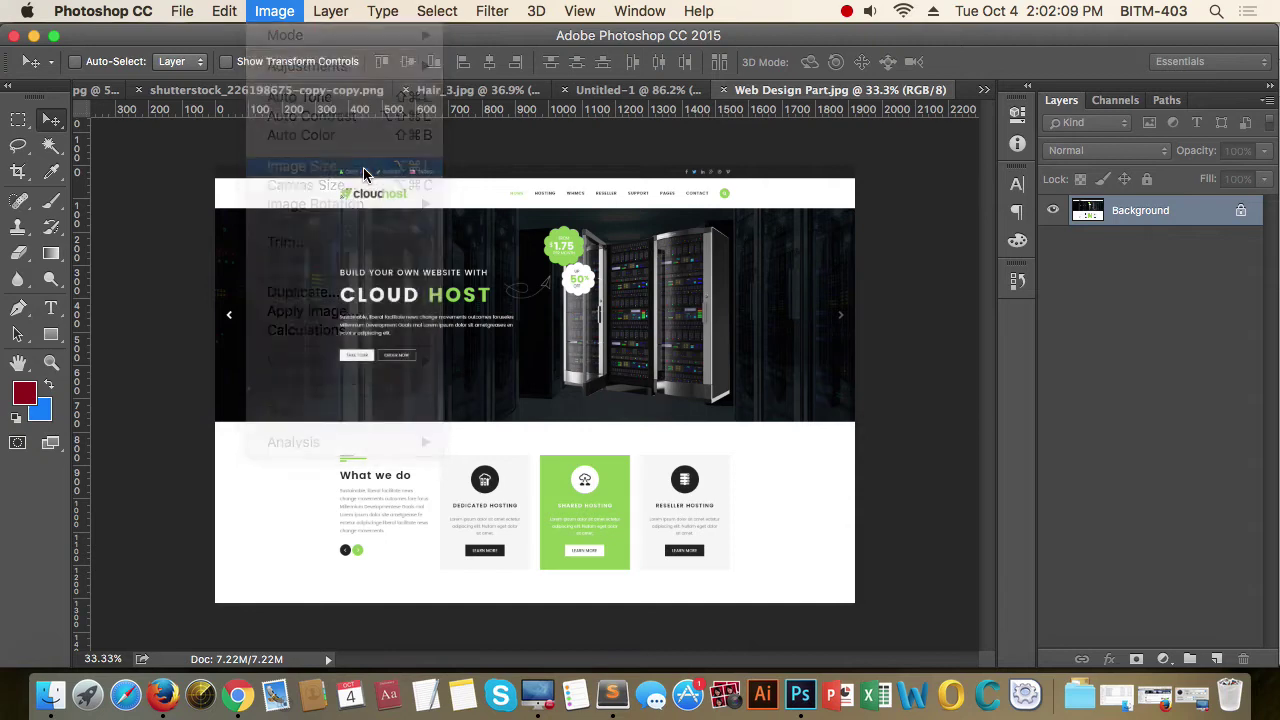
pyautogui.moveTo(941, 57); pyautogui.dragTo(971, 125)
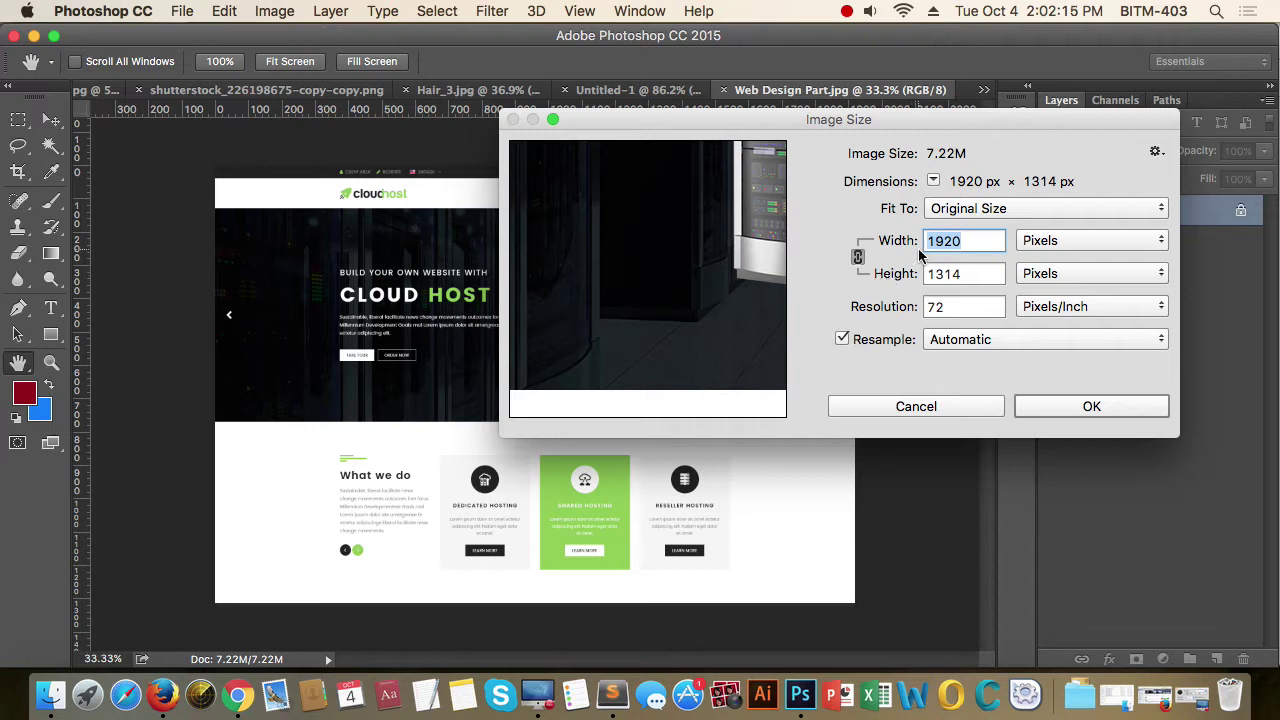
pyautogui.doubleClick(958, 307)
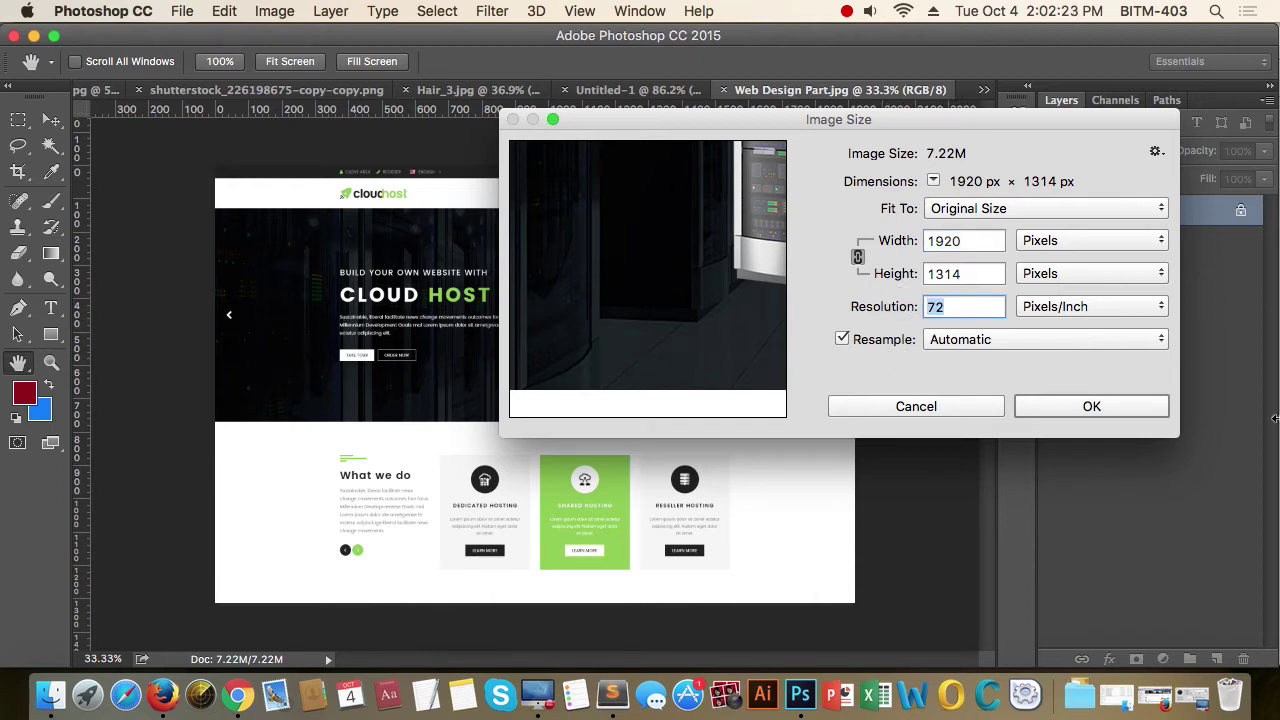
pyautogui.write('100')
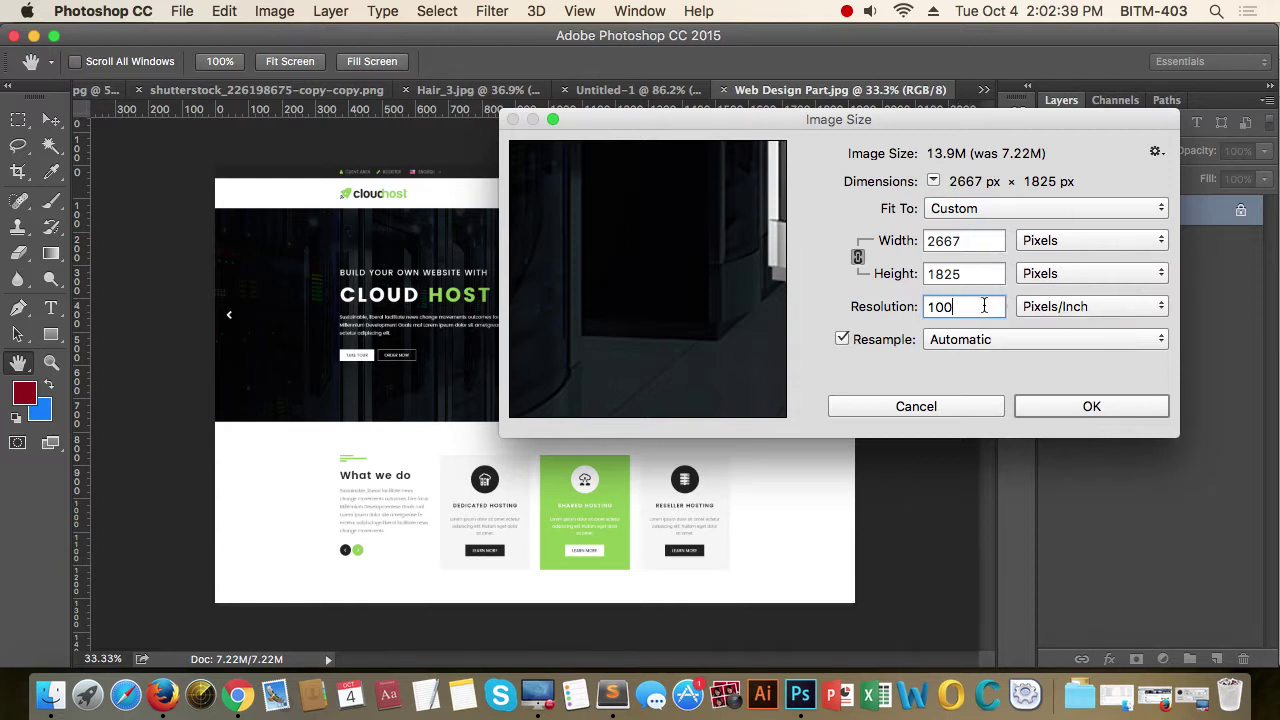
# - Try a resolution of 300 pixels/inch with a width of 1920 pixels, then discard the image size changes
pyautogui.click(889, 306)
pyautogui.write('300')
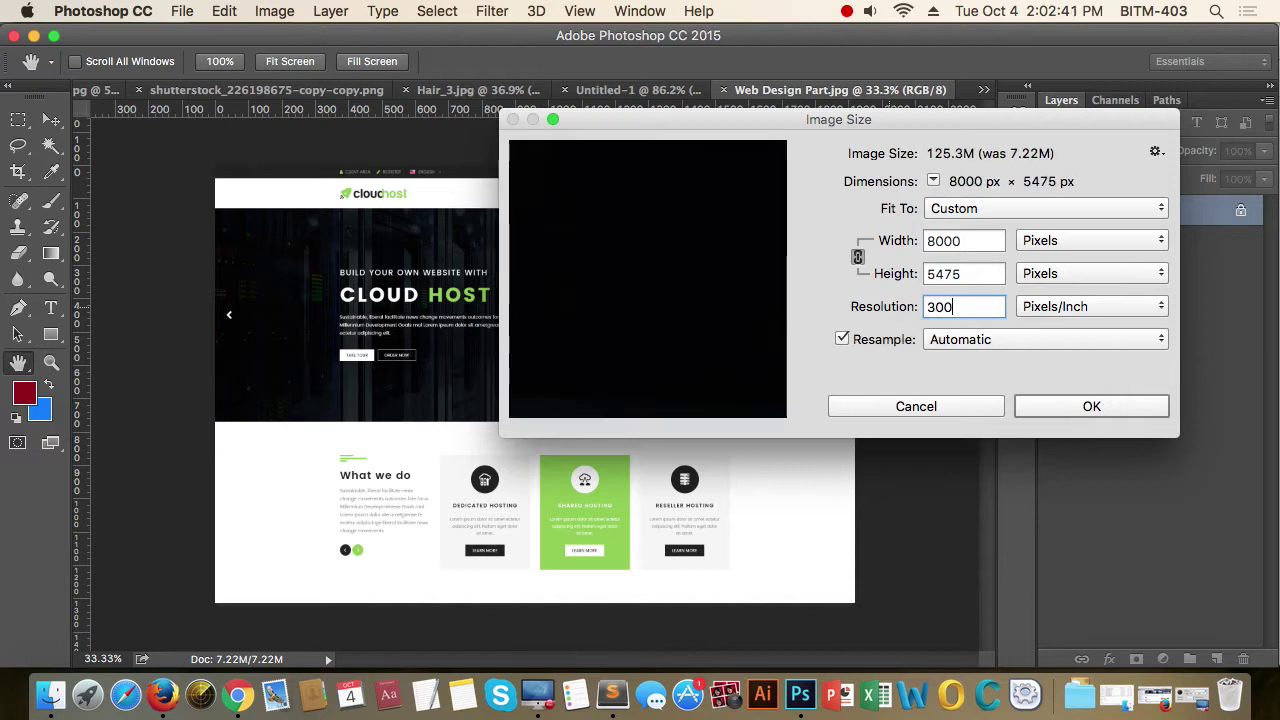
pyautogui.moveTo(985, 241); pyautogui.dragTo(878, 241)
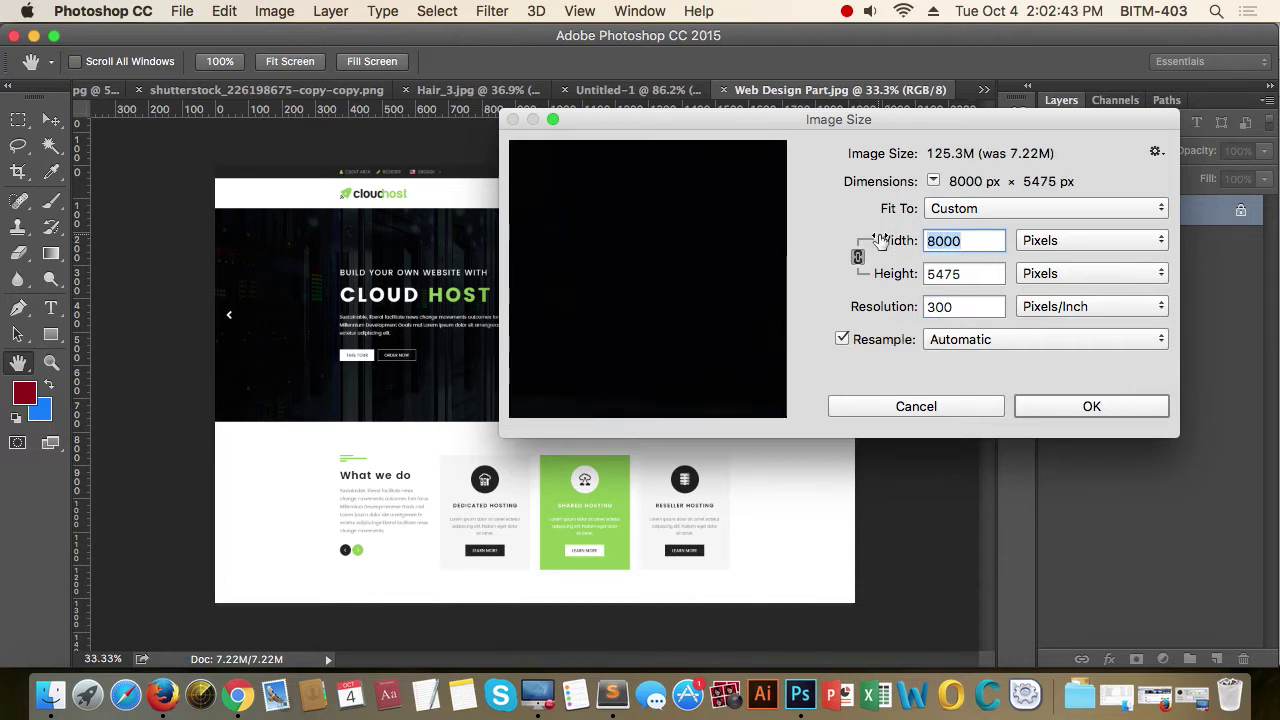
pyautogui.write('1920')
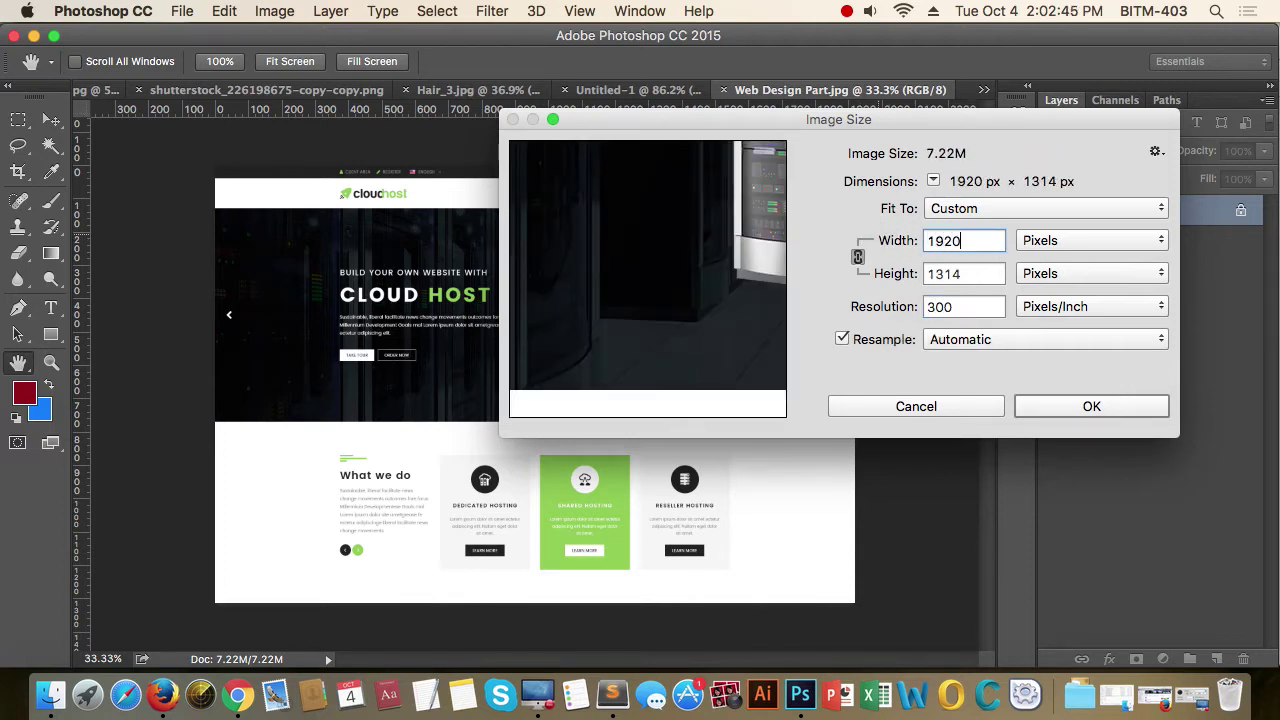
pyautogui.click(892, 300)
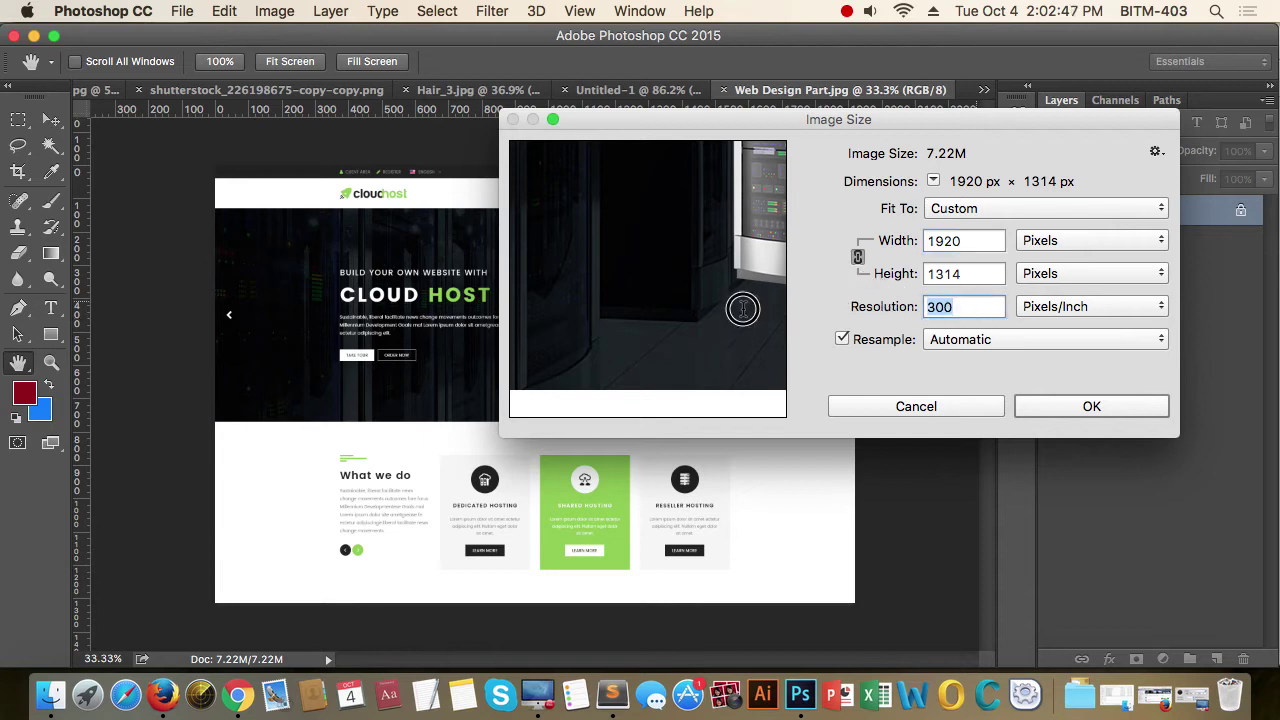
pyautogui.moveTo(737, 307)
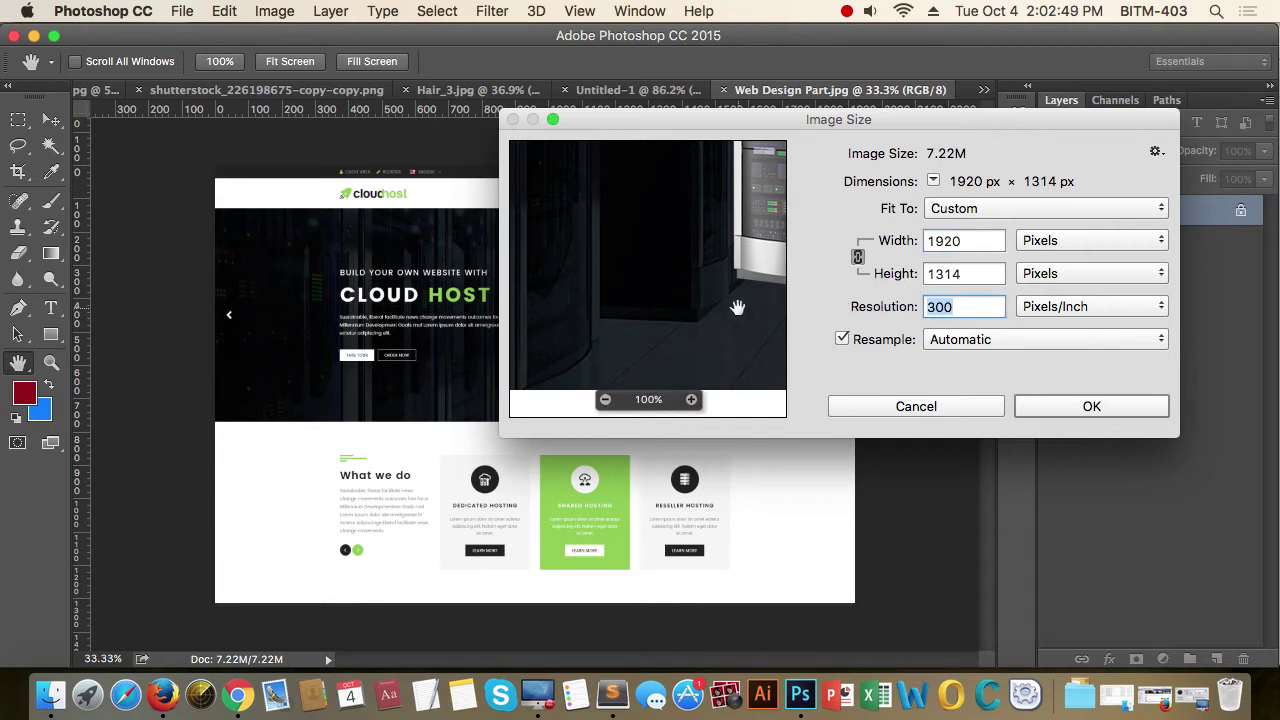
pyautogui.click(940, 407)
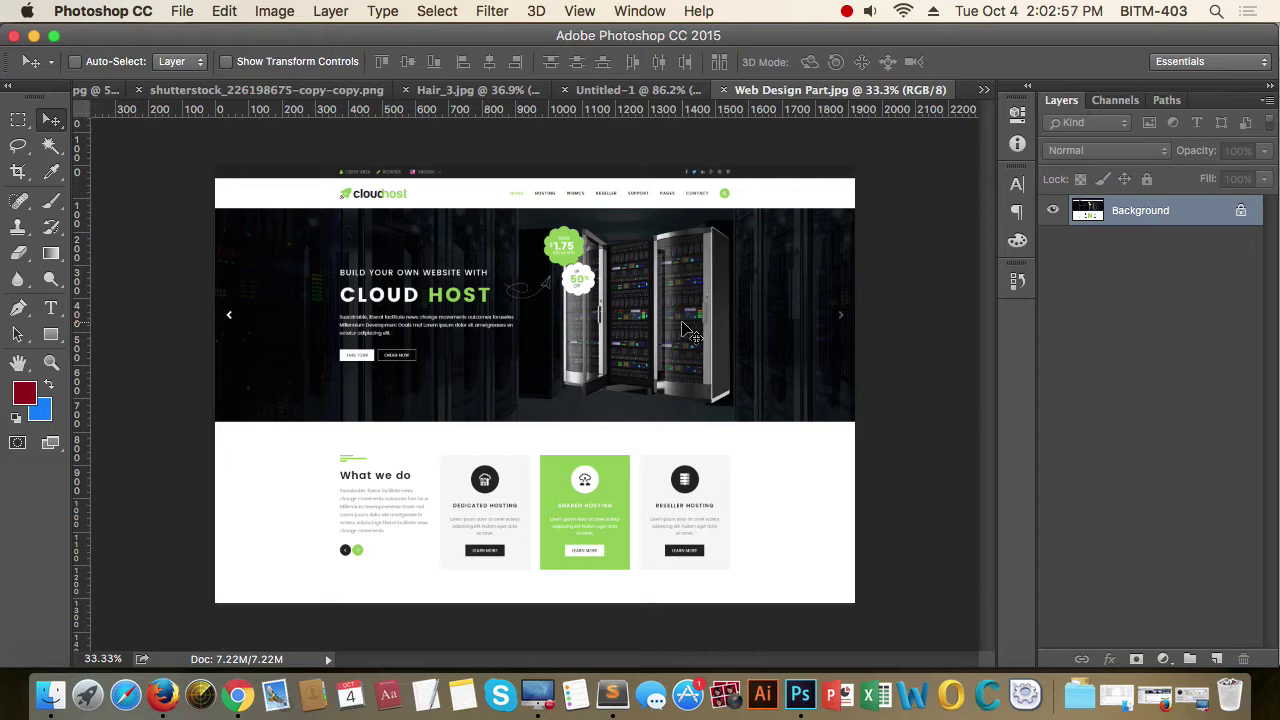
# - Resize the web design image to a width of 1000 pixels with proportions kept and automatic resampling
pyautogui.click(272, 11)
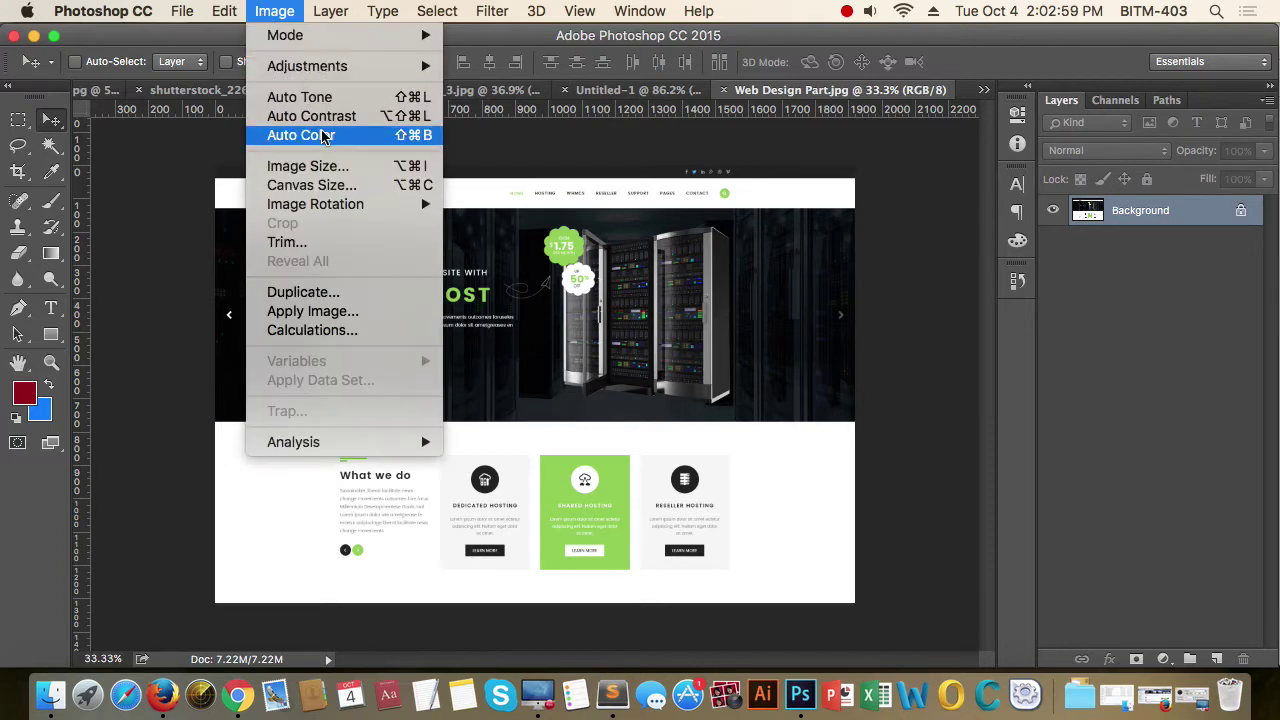
pyautogui.click(310, 167)
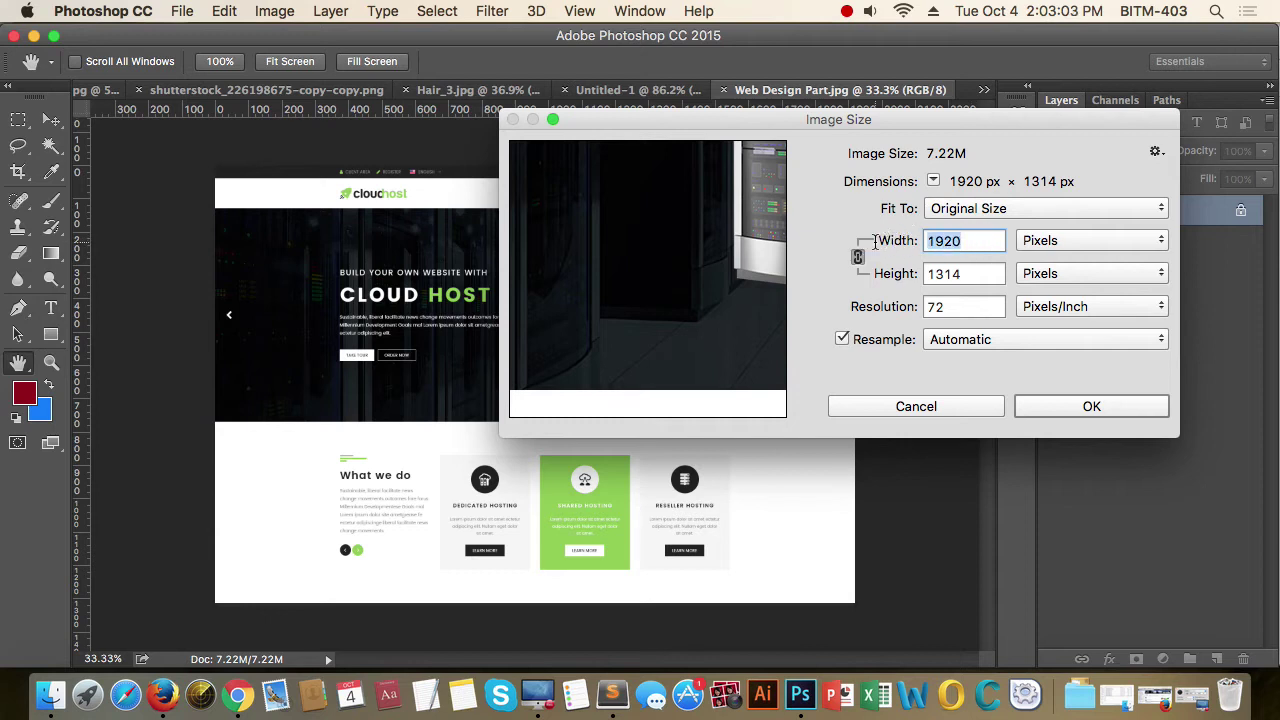
pyautogui.write('1000')
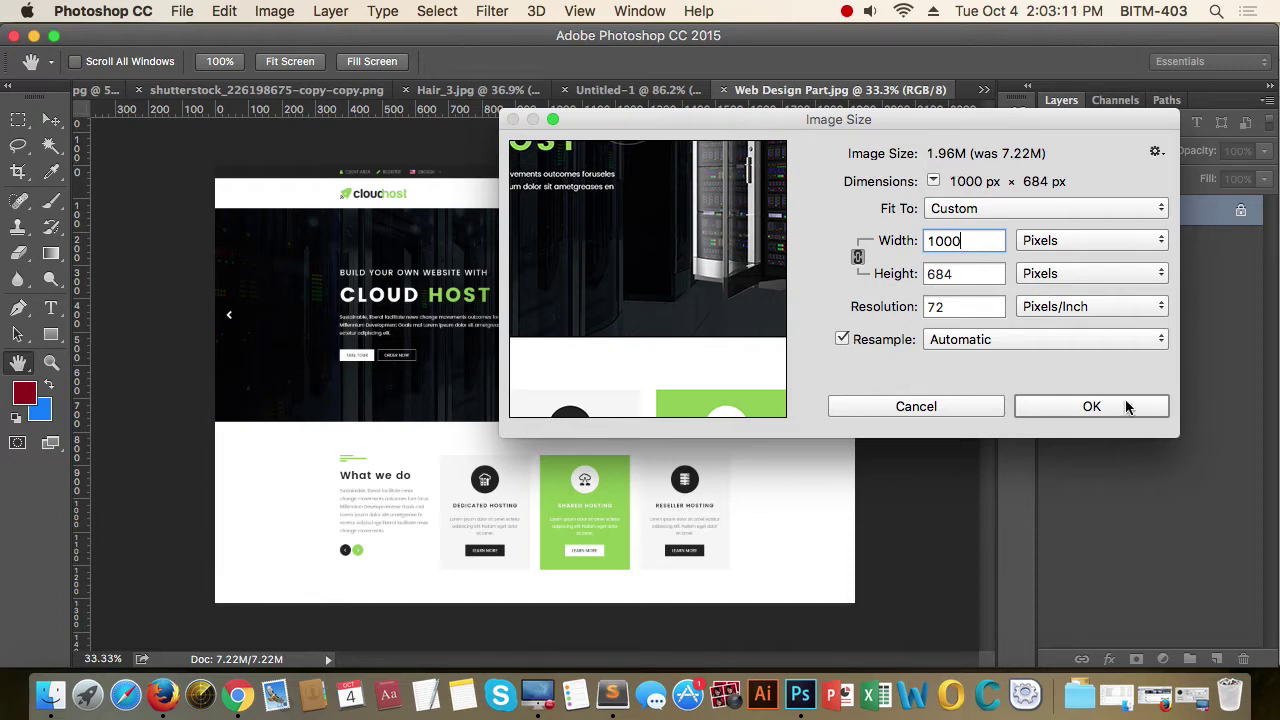
pyautogui.click(1091, 406)
pyautogui.press('v')
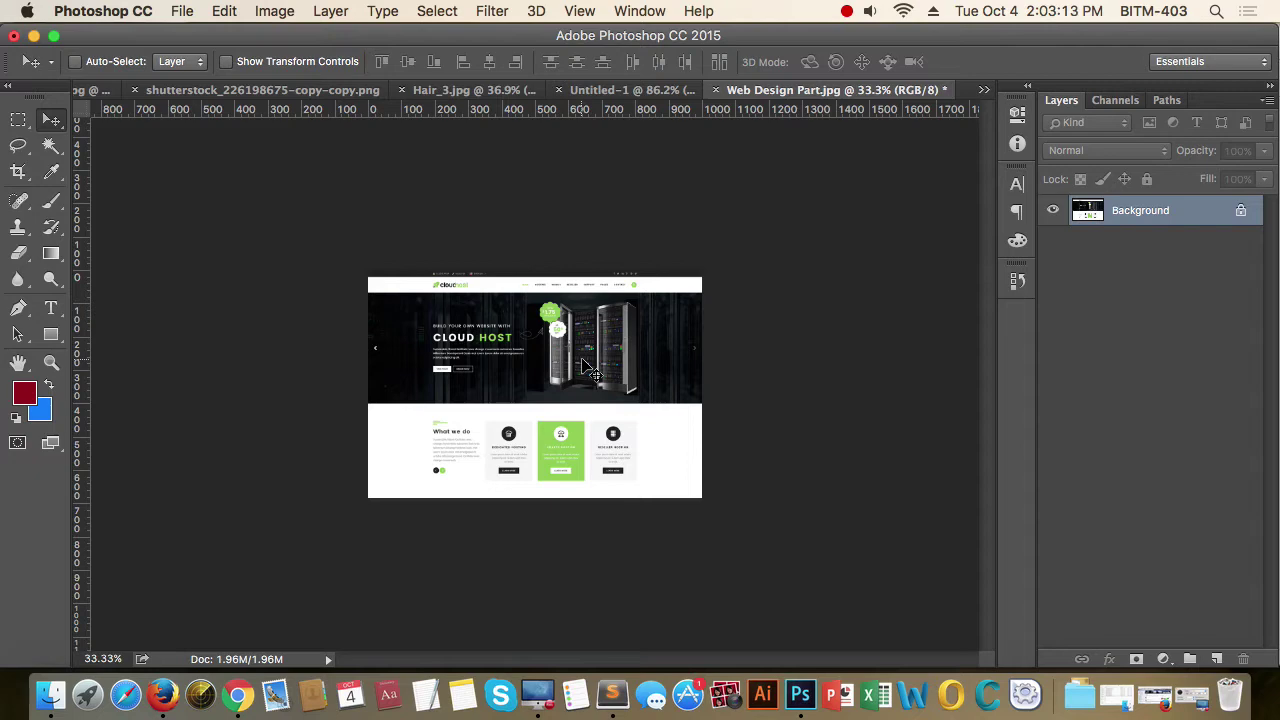
# - Try enlarging the web design image to a width of 1500 pixels, then cancel the resize
pyautogui.click(274, 11)
pyautogui.click(352, 167)
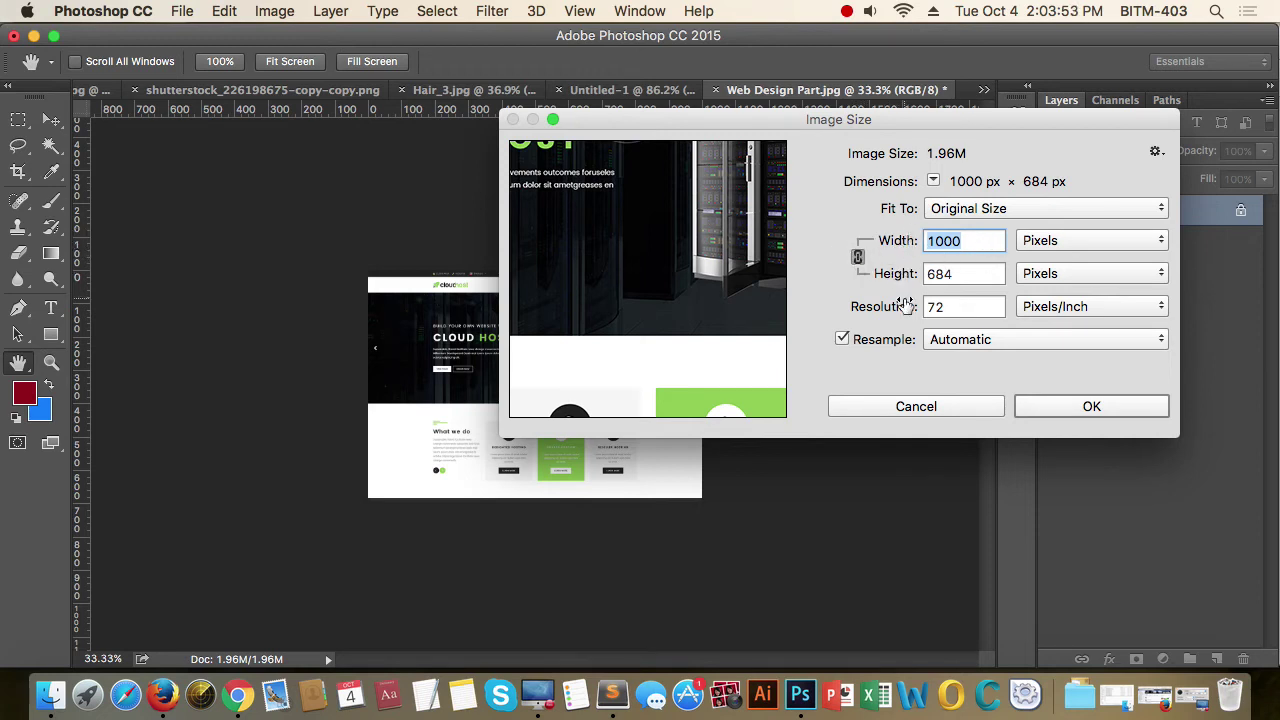
pyautogui.write('1500')
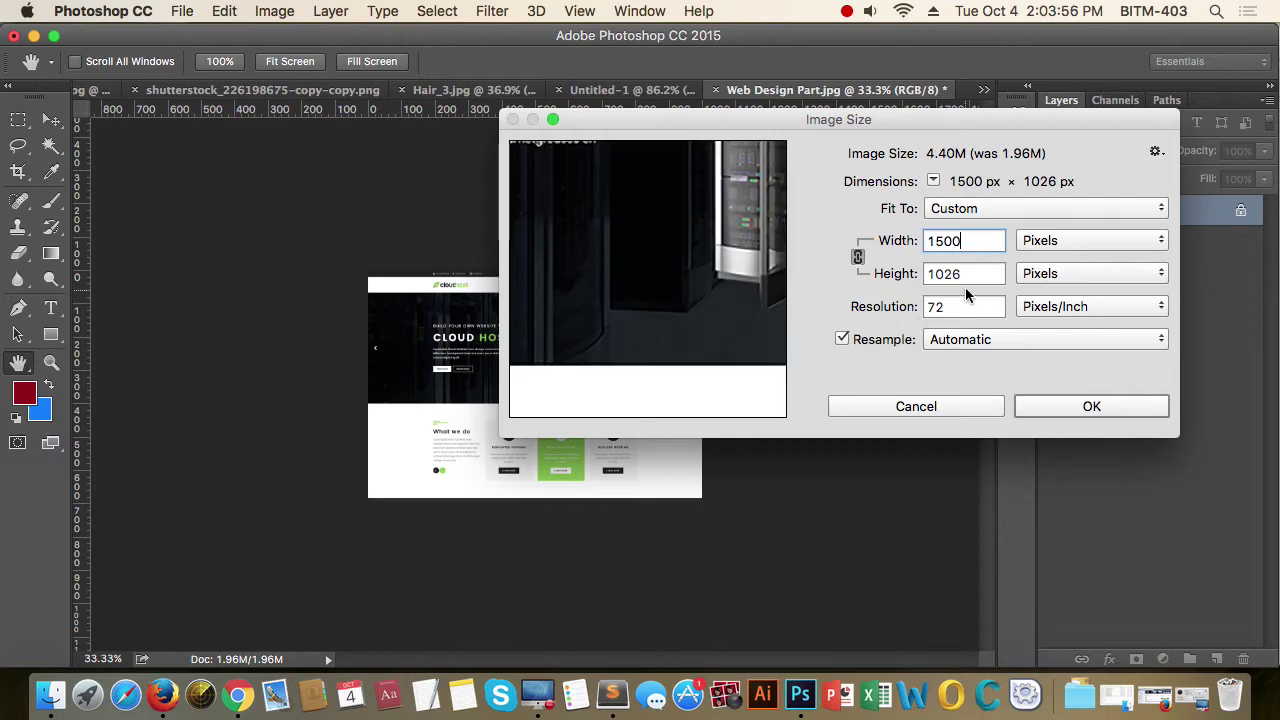
pyautogui.press('Tab')
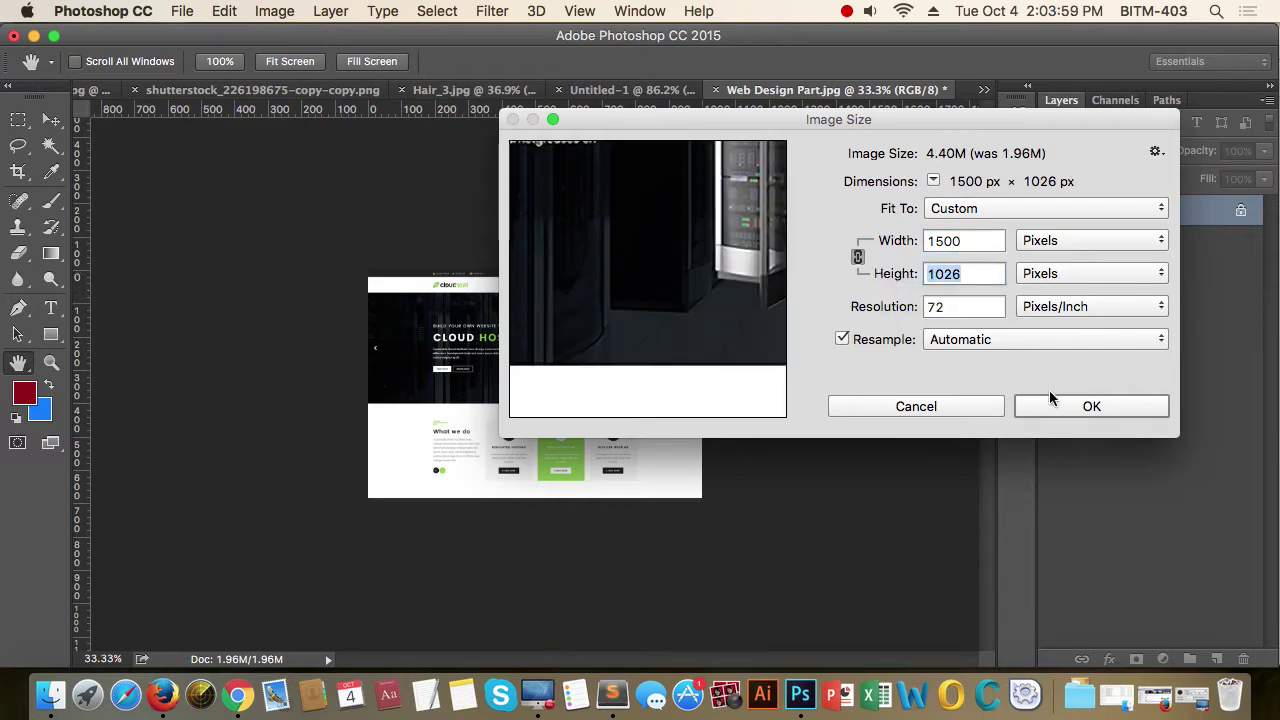
pyautogui.click(950, 408)
# - Switch to Hair_3.jpg, try a proportional width of 500 pixels in Image Size and check the preview
pyautogui.click(472, 90)
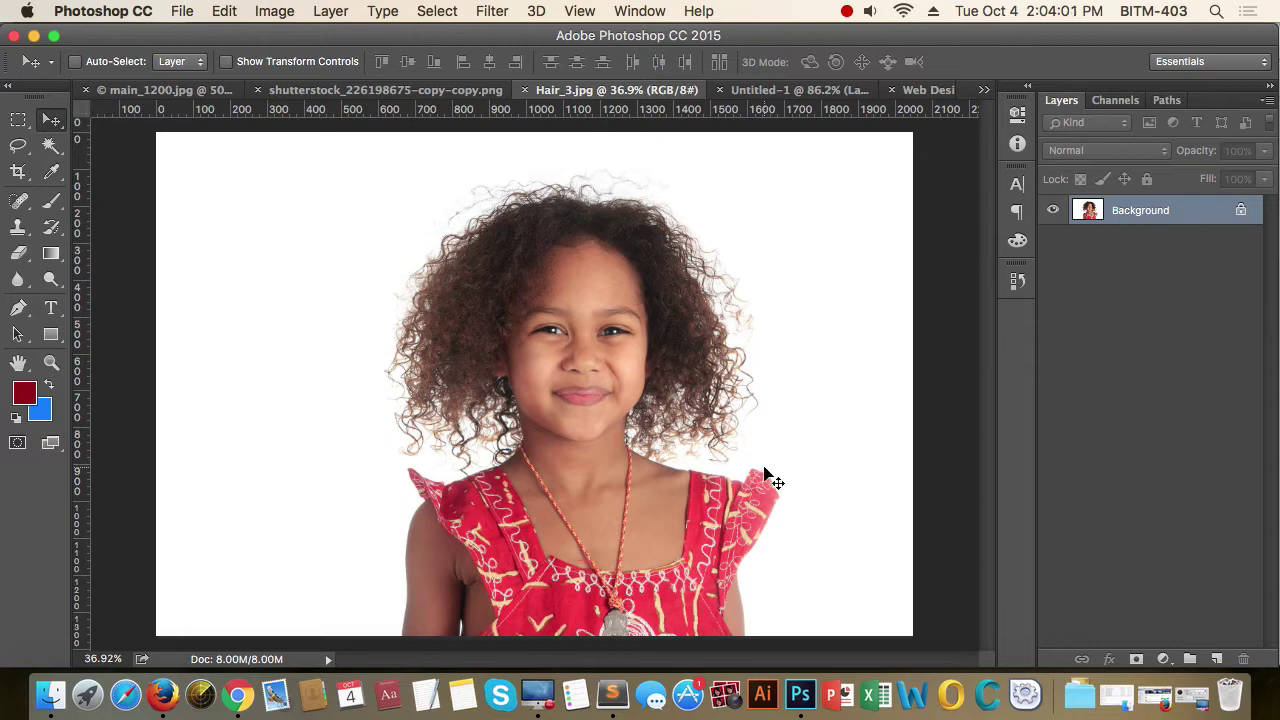
pyautogui.click(290, 10)
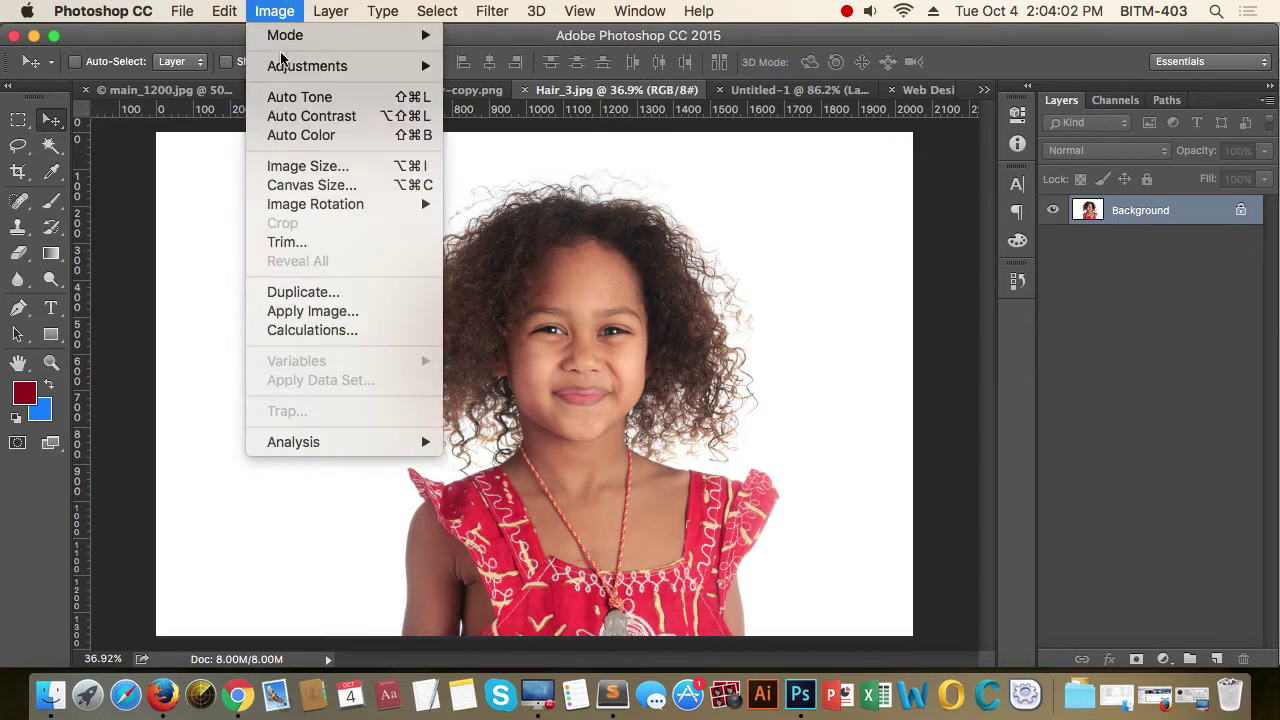
pyautogui.click(330, 167)
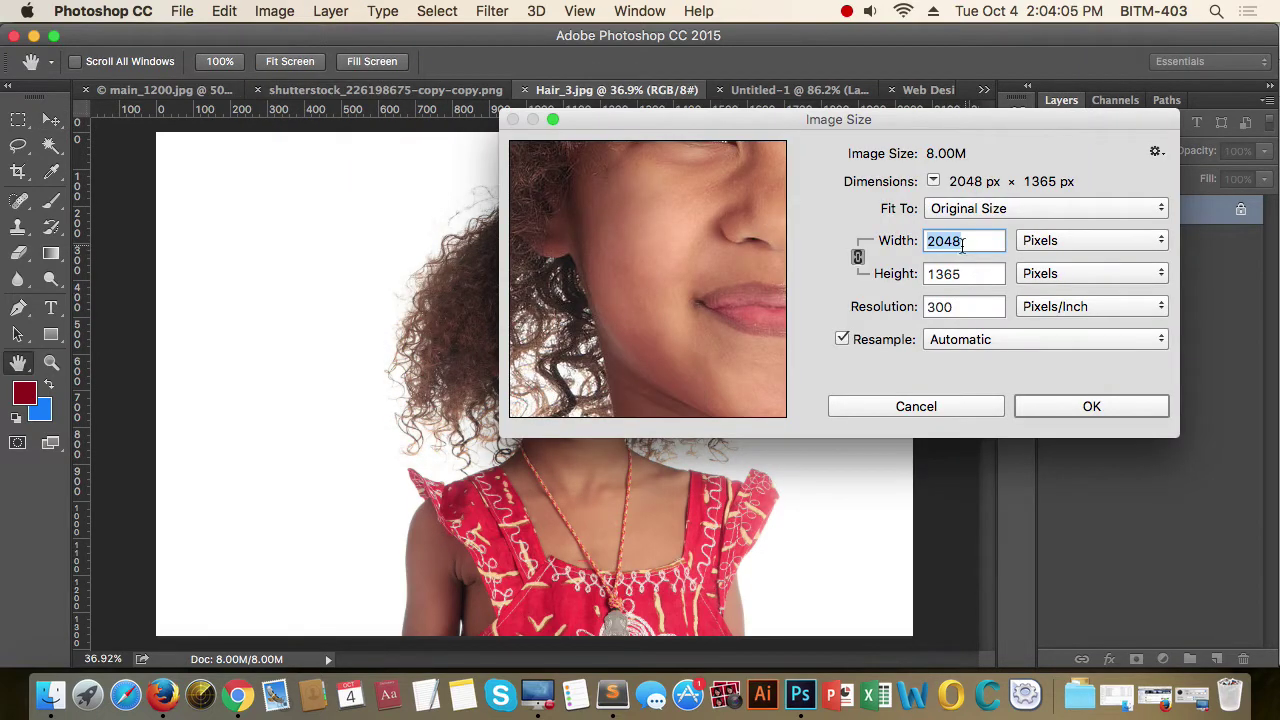
pyautogui.write('500')
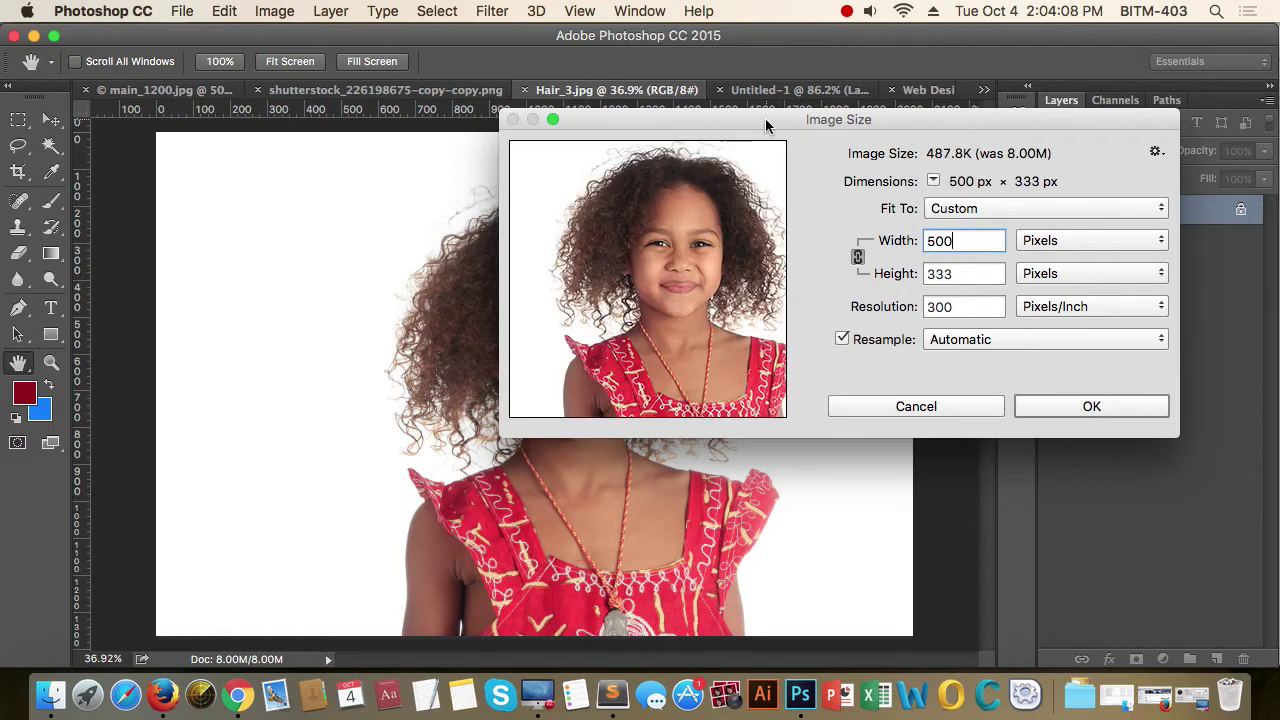
pyautogui.moveTo(765, 125); pyautogui.dragTo(812, 130)
pyautogui.click(814, 251)
pyautogui.moveTo(690, 250); pyautogui.dragTo(720, 251)
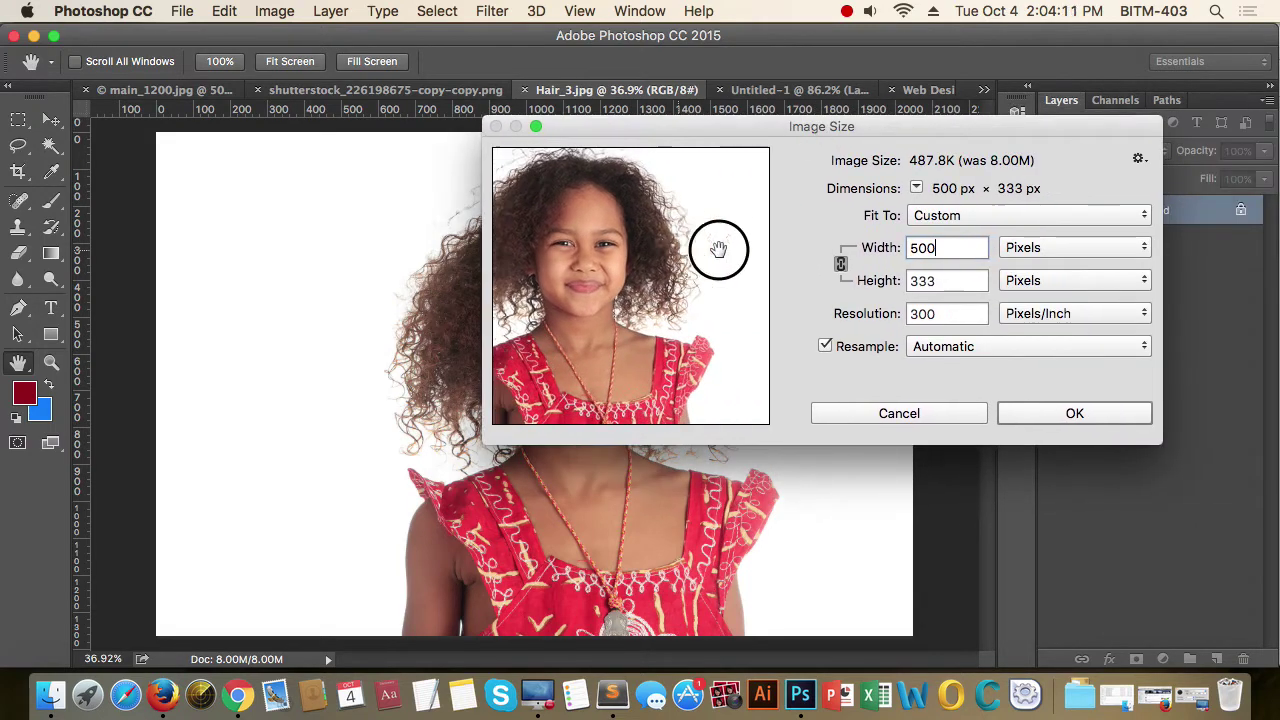
# - Unlink width from height, try a width of 1500 pixels alone and inspect the portrait's preview
pyautogui.click(841, 266)
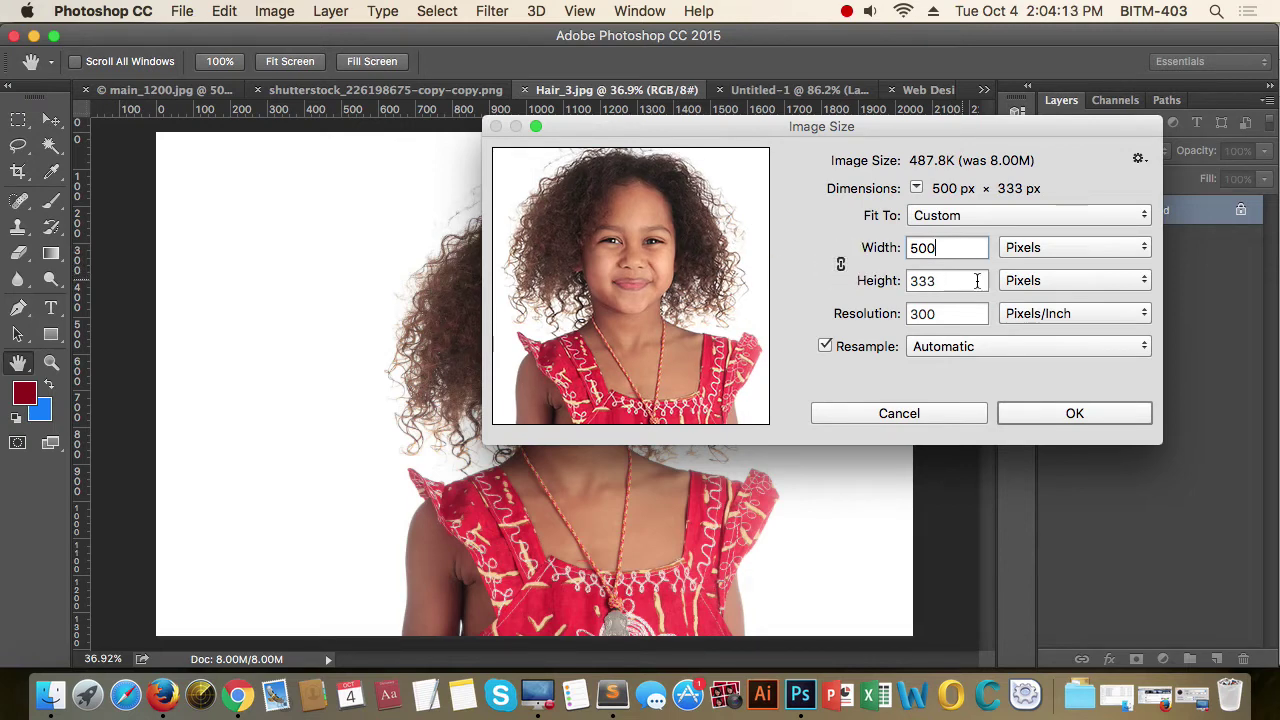
pyautogui.doubleClick(957, 248)
pyautogui.write('1500')
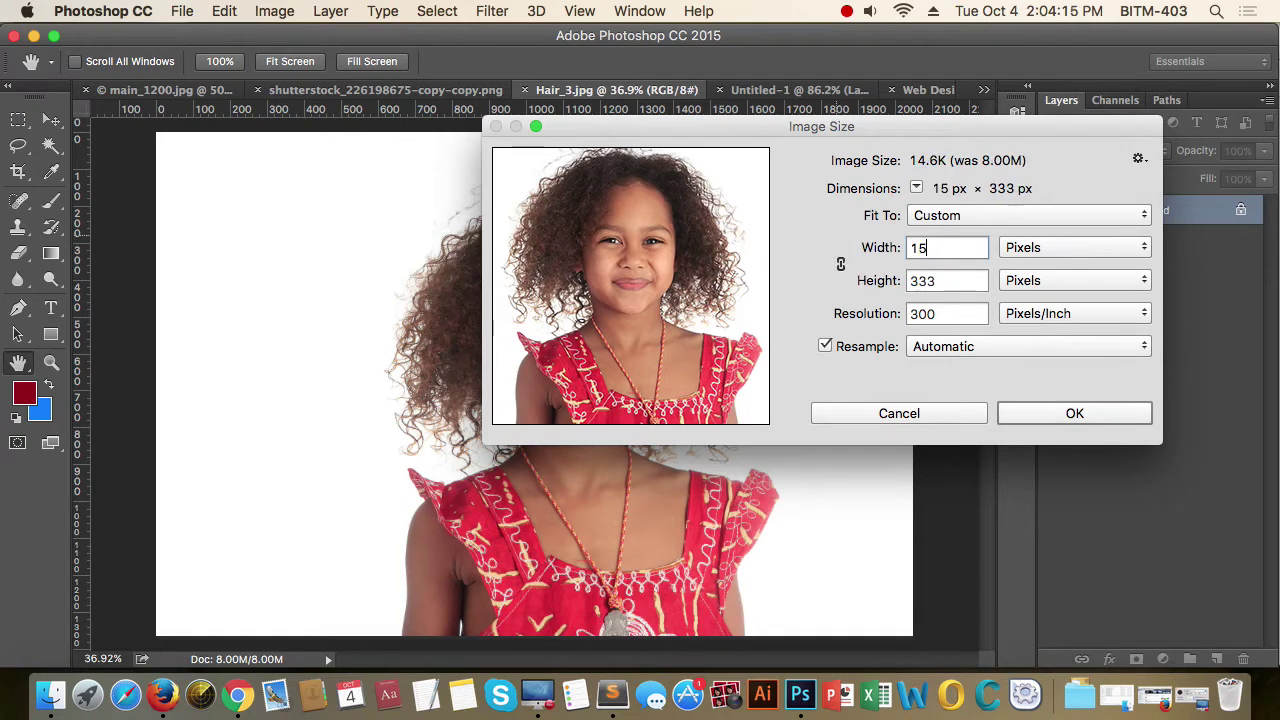
pyautogui.click(584, 357)
pyautogui.moveTo(584, 357); pyautogui.dragTo(722, 357)
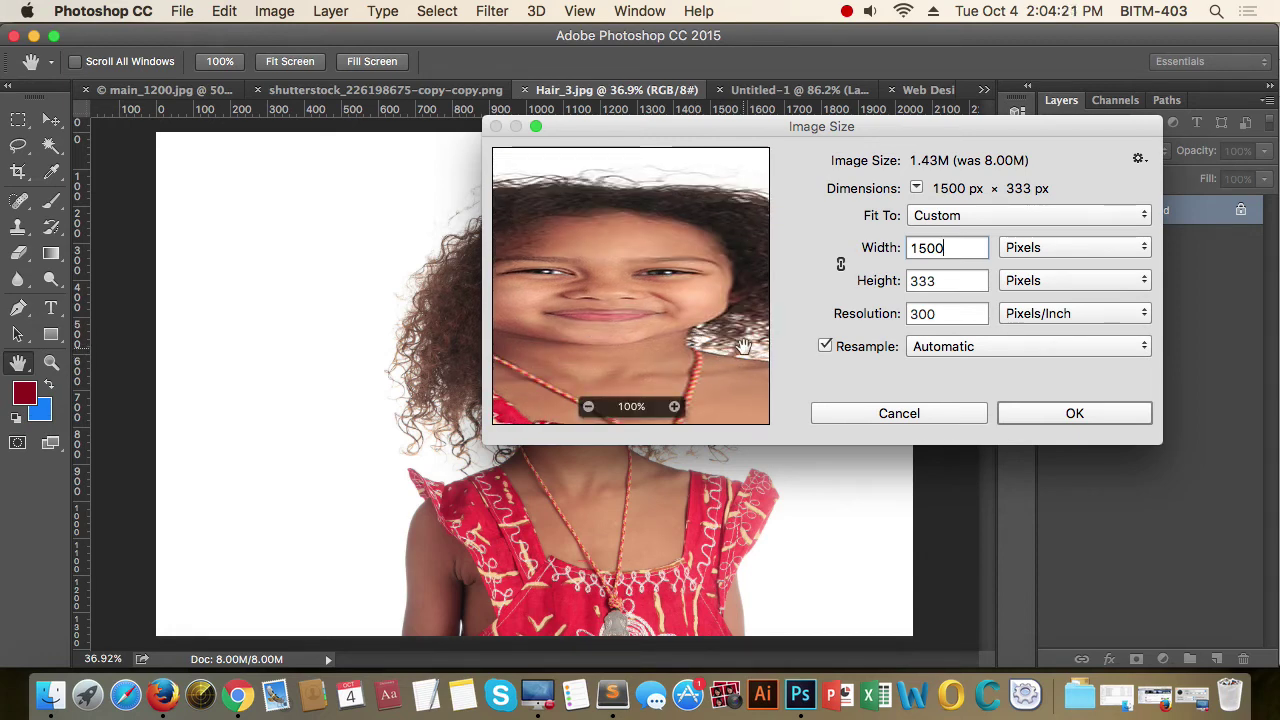
pyautogui.moveTo(651, 334); pyautogui.dragTo(651, 286)
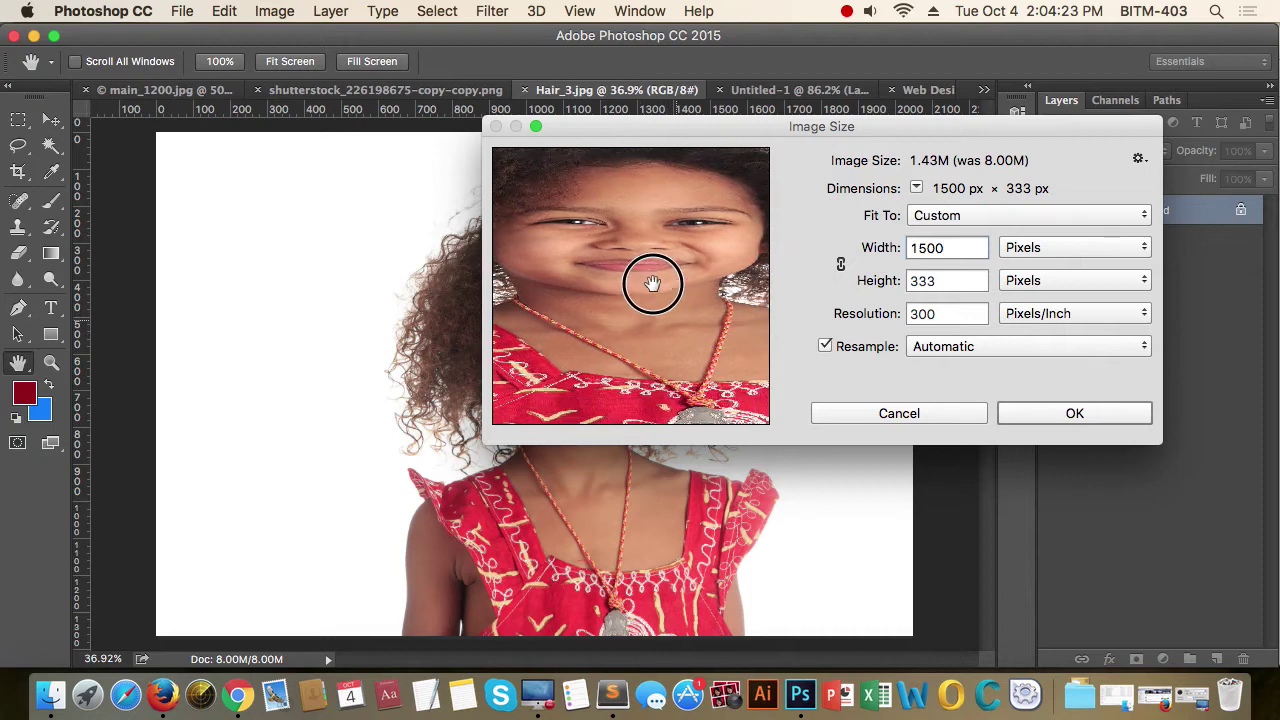
# - Relink the width and height in Image Size and close the settings without applying a resize
pyautogui.click(840, 263)
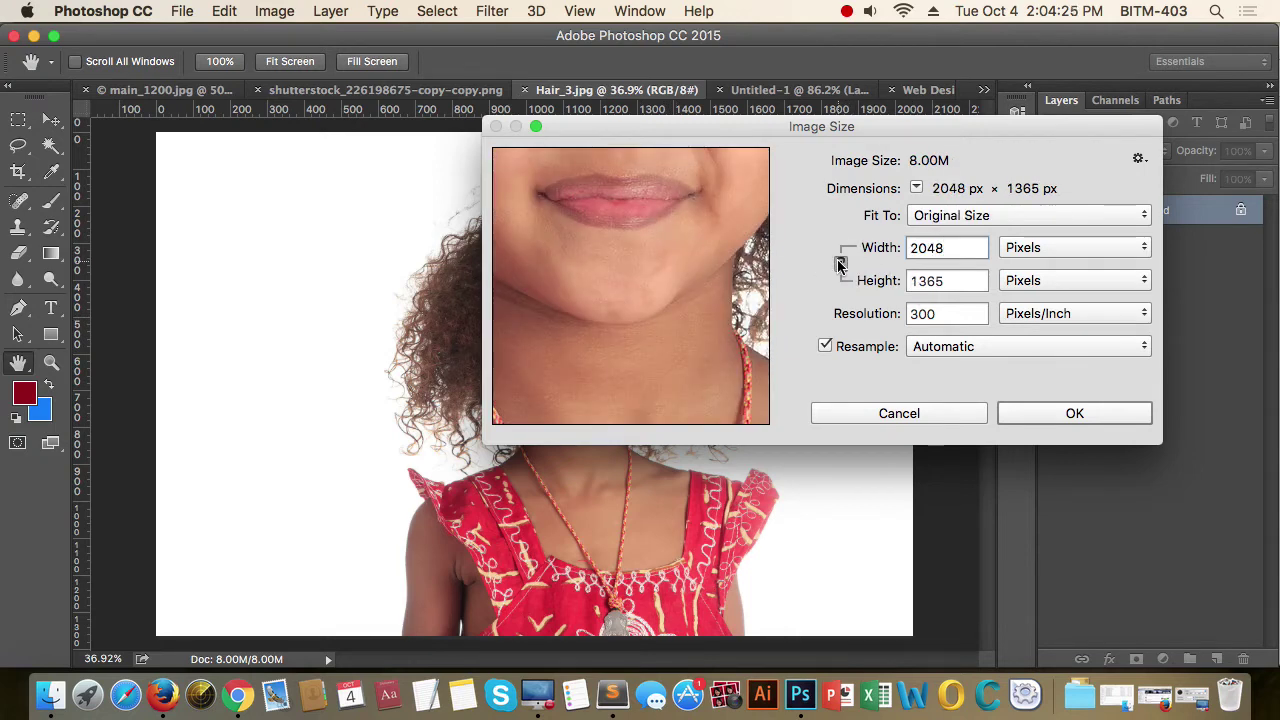
pyautogui.moveTo(654, 229); pyautogui.dragTo(671, 363)
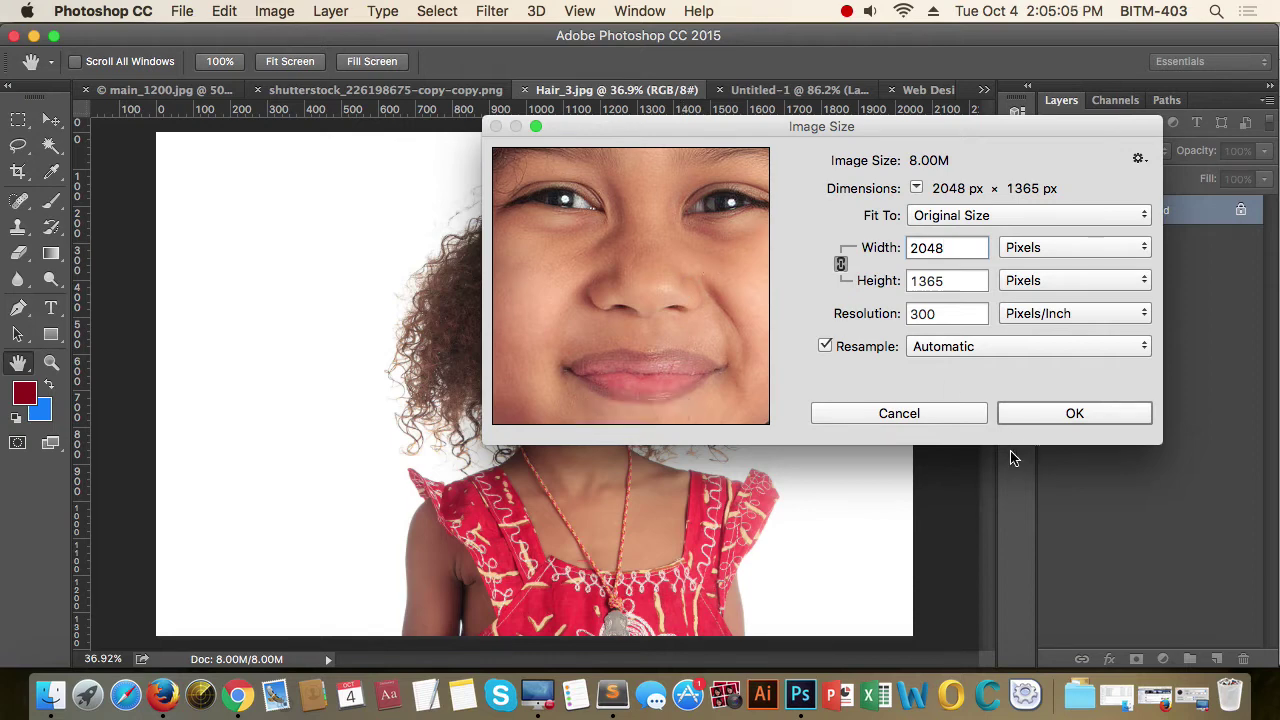
pyautogui.click(908, 416)
# - Reopen Image Size for the portrait and try a proportional width of 4048 pixels
pyautogui.click(274, 11)
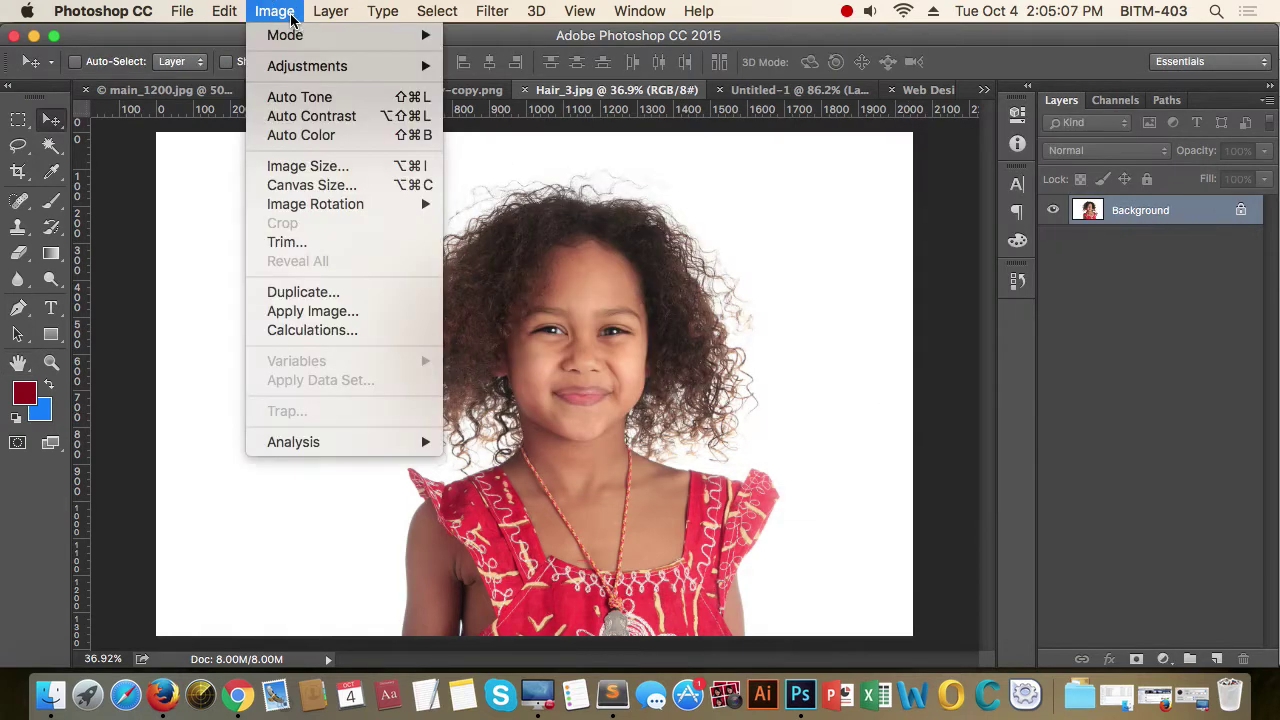
pyautogui.click(347, 168)
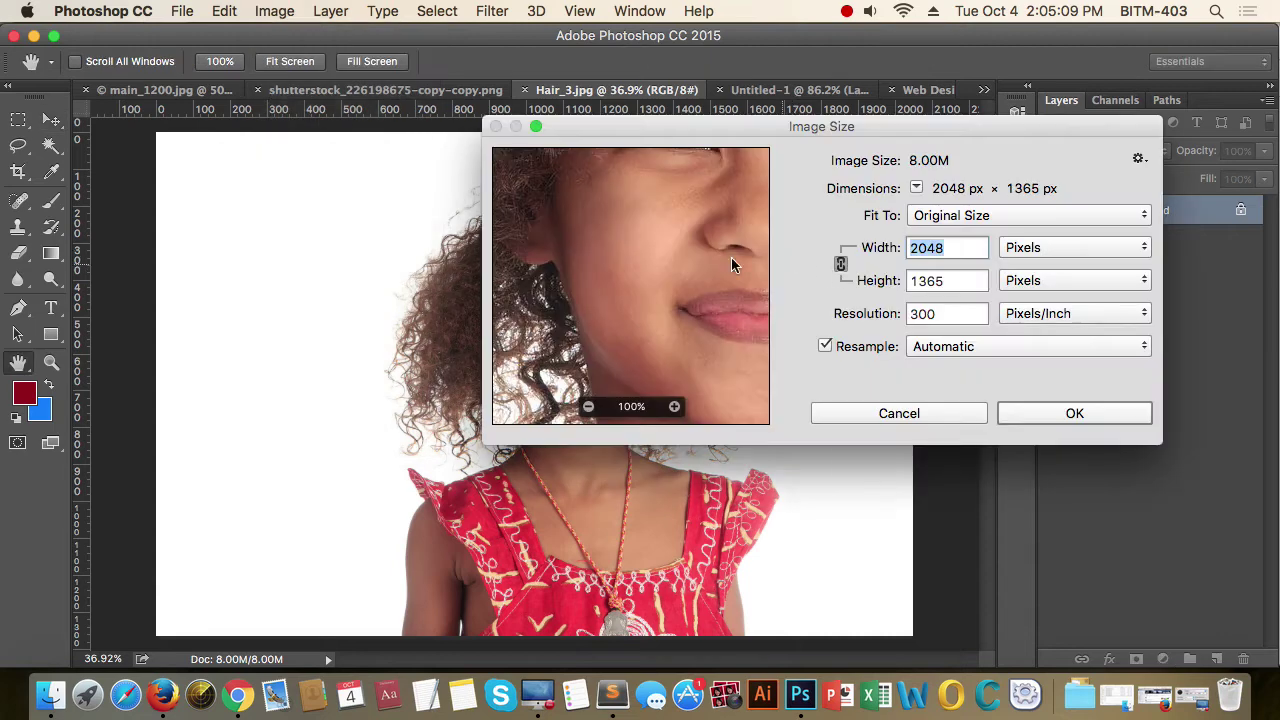
pyautogui.moveTo(666, 251); pyautogui.dragTo(688, 268)
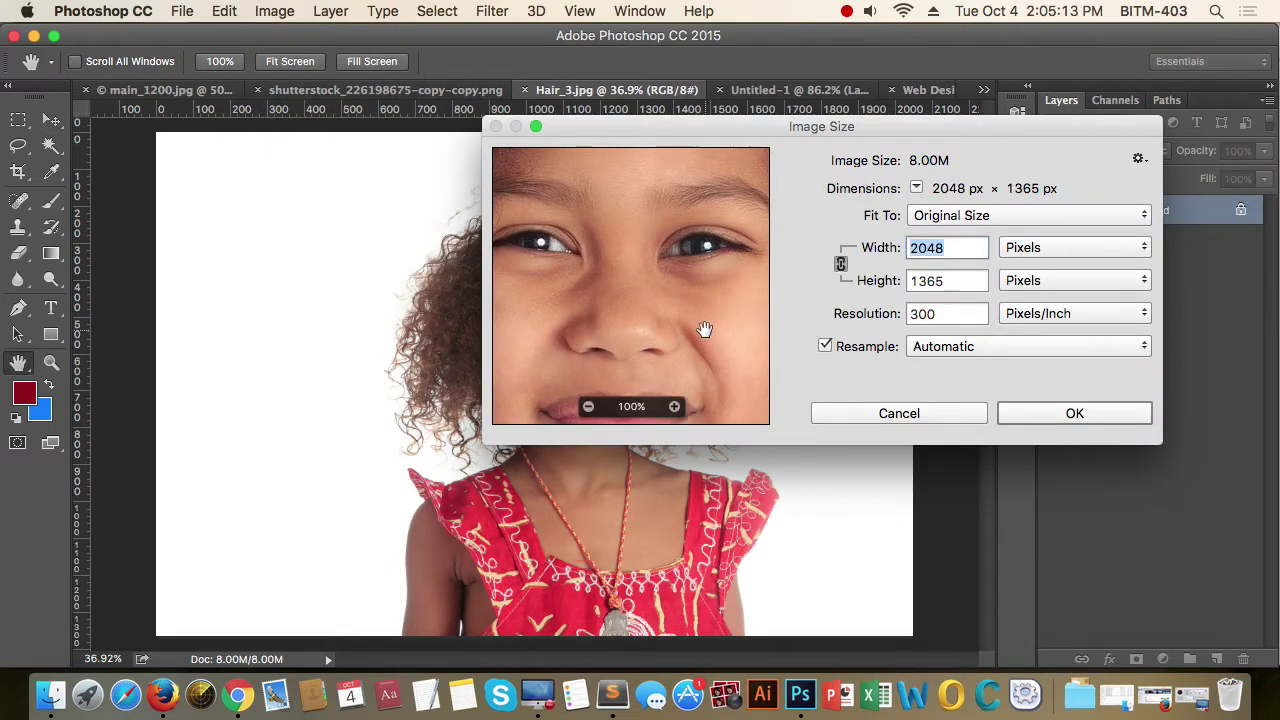
pyautogui.moveTo(688, 335); pyautogui.dragTo(686, 251)
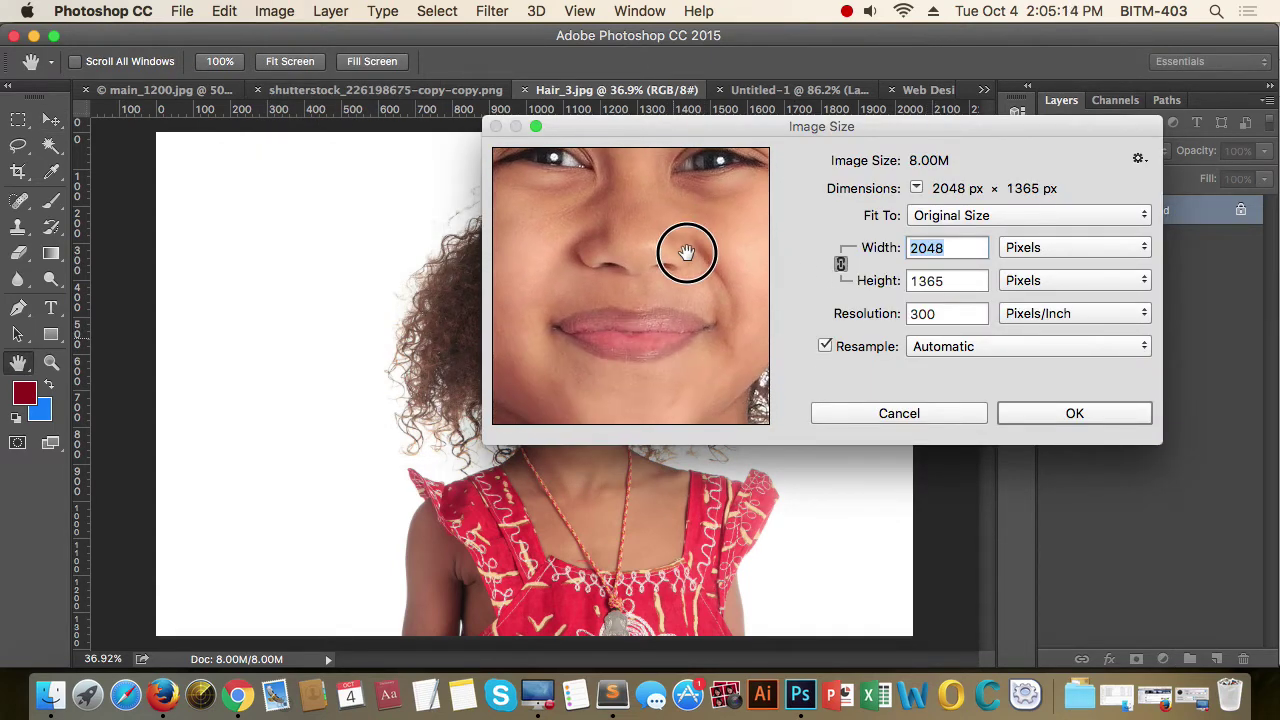
pyautogui.click(911, 248)
pyautogui.write('4')
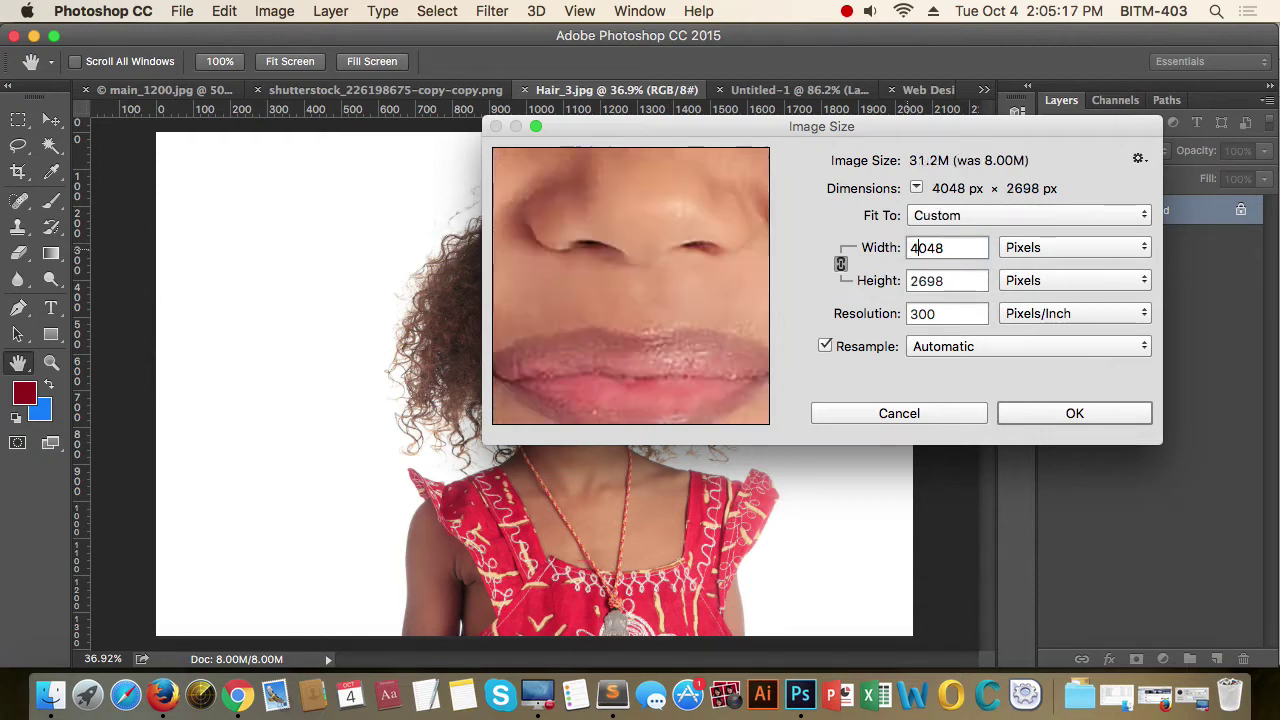
# - Examine the face and hair detail of the enlarged portrait in the Image Size preview
pyautogui.moveTo(666, 277); pyautogui.dragTo(666, 391)
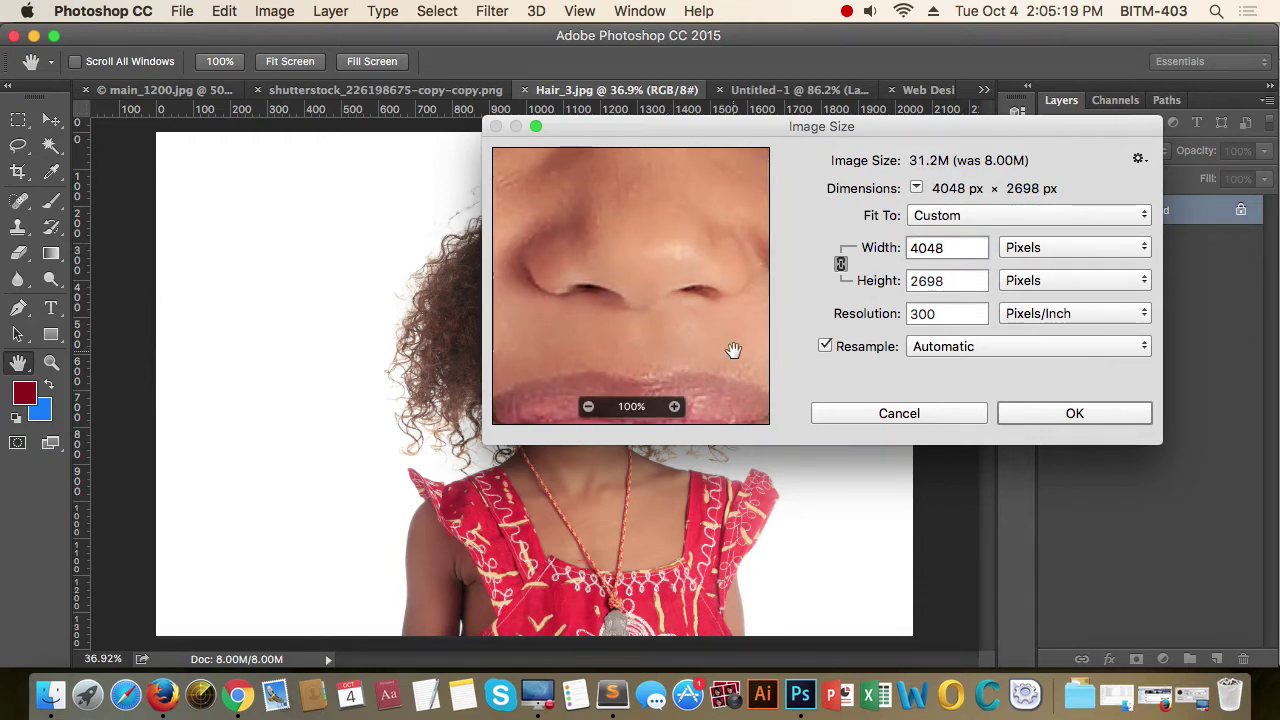
pyautogui.moveTo(734, 351); pyautogui.dragTo(628, 388)
pyautogui.moveTo(703, 240); pyautogui.dragTo(703, 280)
pyautogui.moveTo(640, 160); pyautogui.dragTo(629, 366)
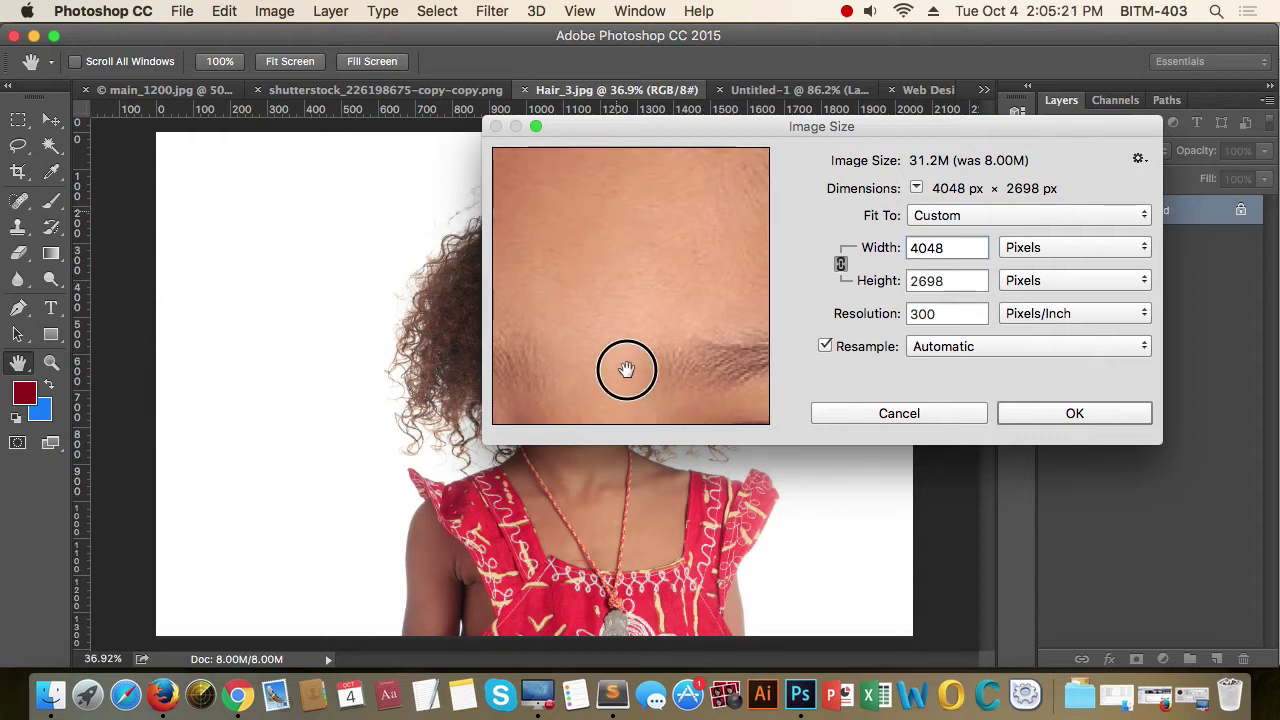
pyautogui.moveTo(659, 242); pyautogui.dragTo(671, 369)
pyautogui.moveTo(675, 220); pyautogui.dragTo(661, 449)
pyautogui.moveTo(663, 363); pyautogui.dragTo(672, 283)
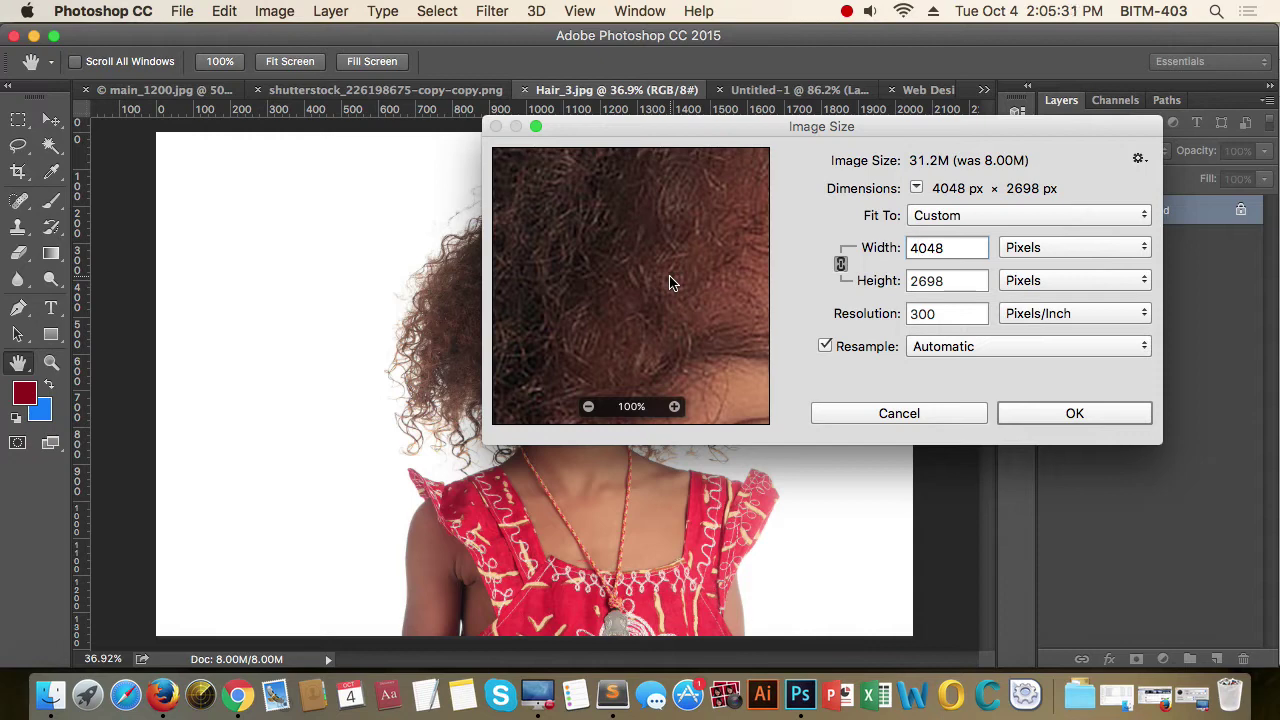
pyautogui.moveTo(670, 283); pyautogui.dragTo(533, 251)
# - Apply the 4048-pixel enlargement, inspect the portrait at 100% zoom and undo the resize
pyautogui.moveTo(693, 126); pyautogui.dragTo(980, 123)
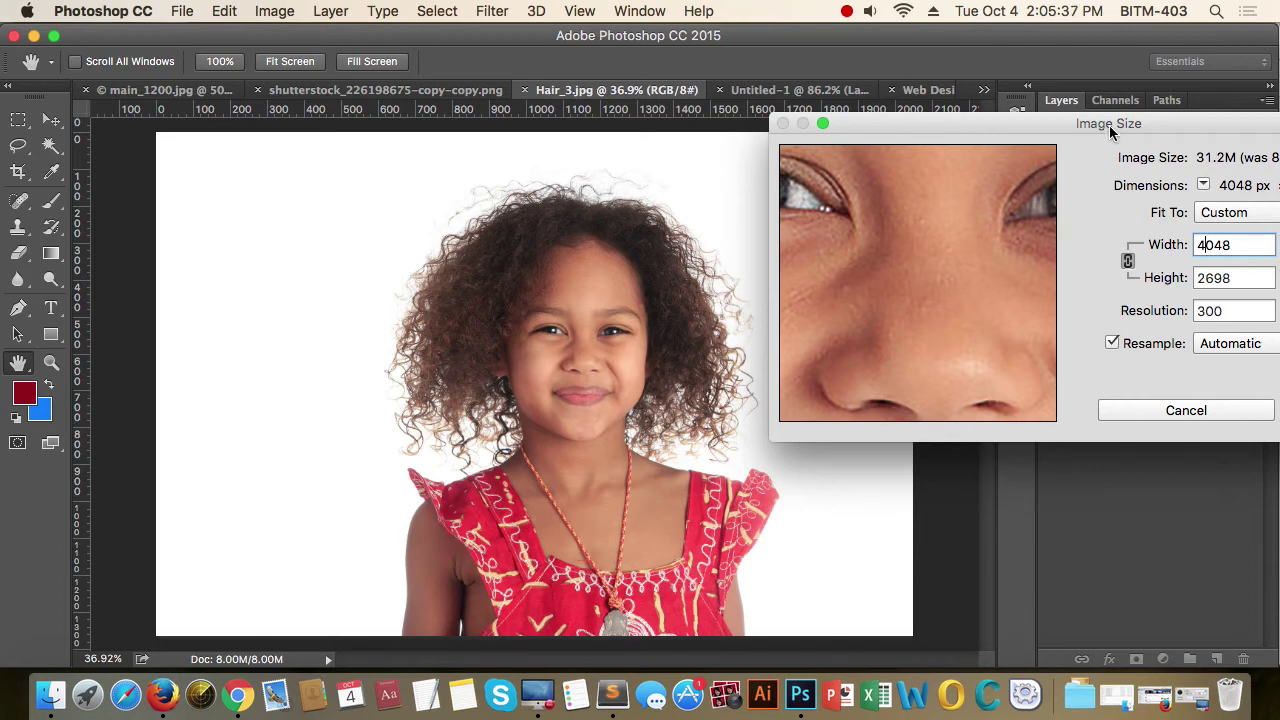
pyautogui.press('Return')
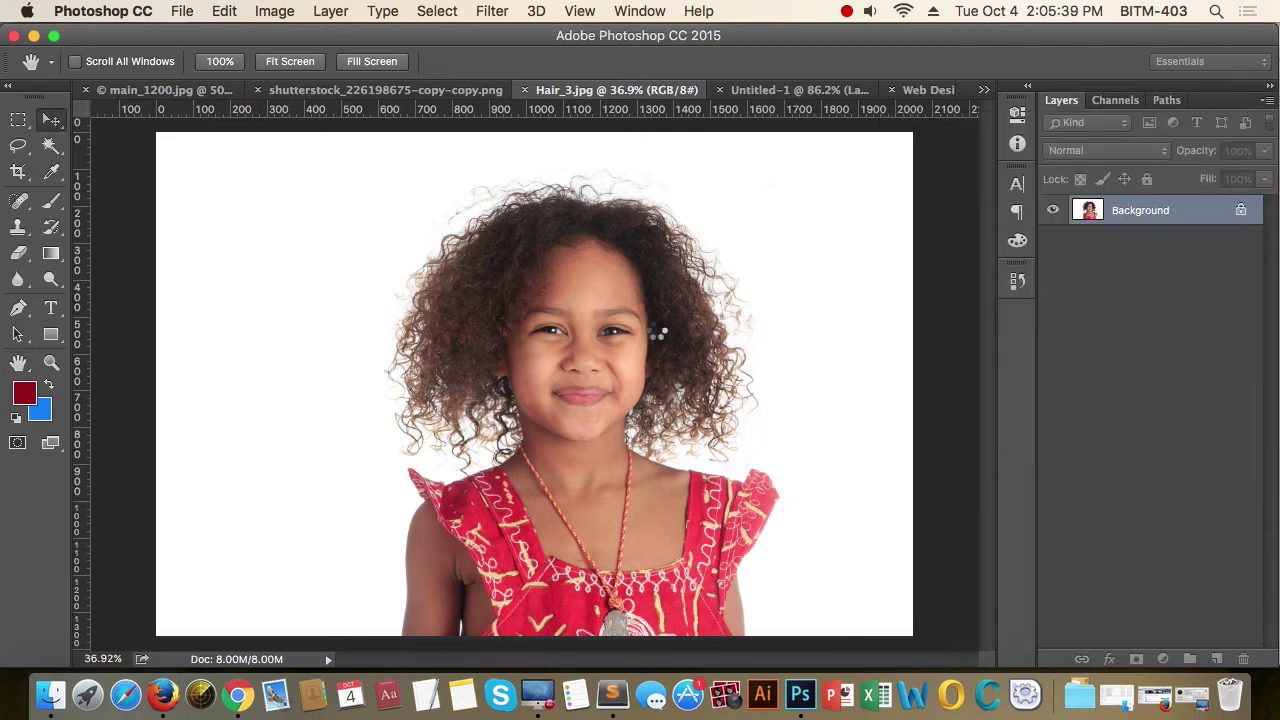
pyautogui.press('v')
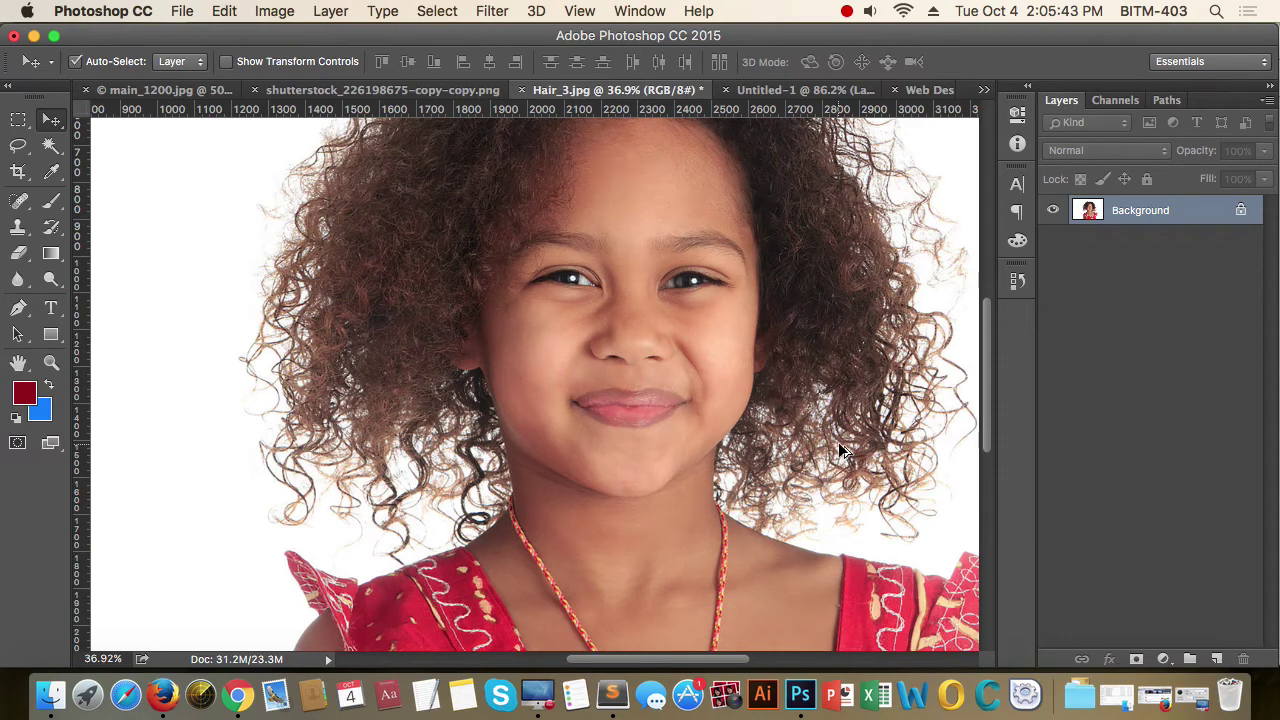
pyautogui.press('super+1')
pyautogui.scroll(3, 729, 470)
pyautogui.scroll(5, 729, 470)
pyautogui.hscroll(2, 729, 470)
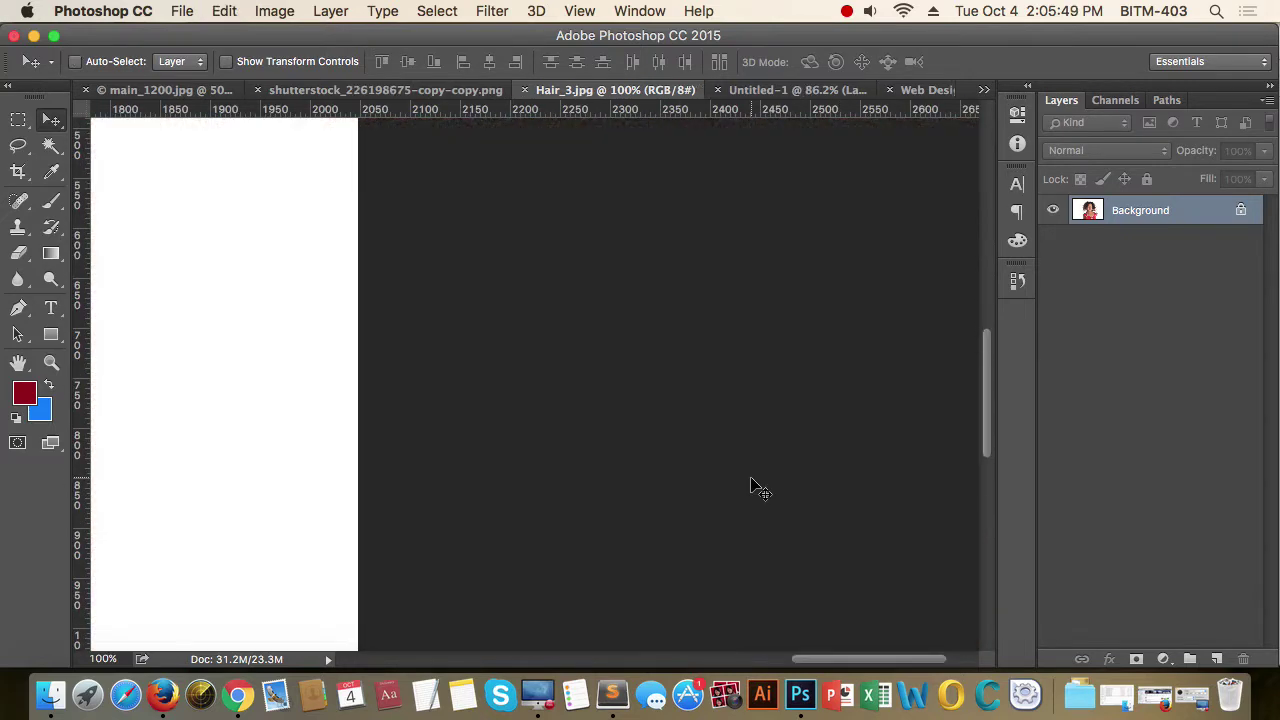
# - Compare the original portrait fitted to the window and at 100% zoom, and bring up its Image Size settings
pyautogui.press('super+0')
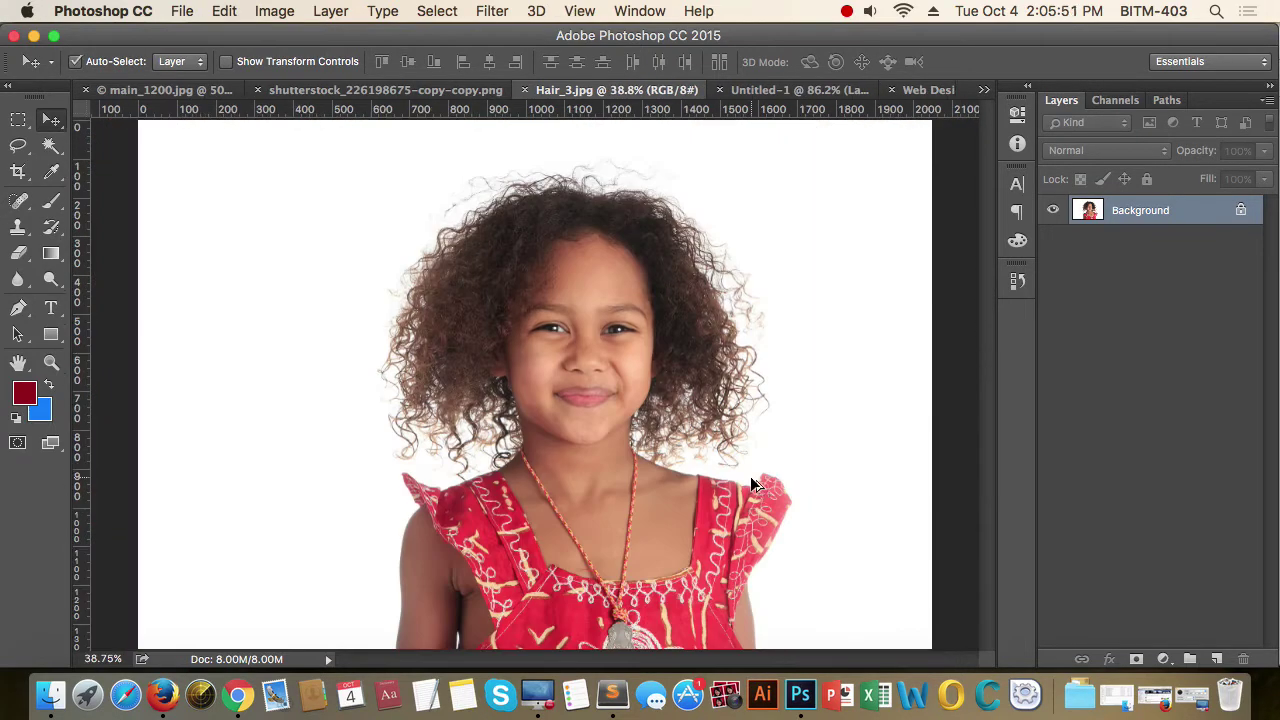
pyautogui.press('super+1')
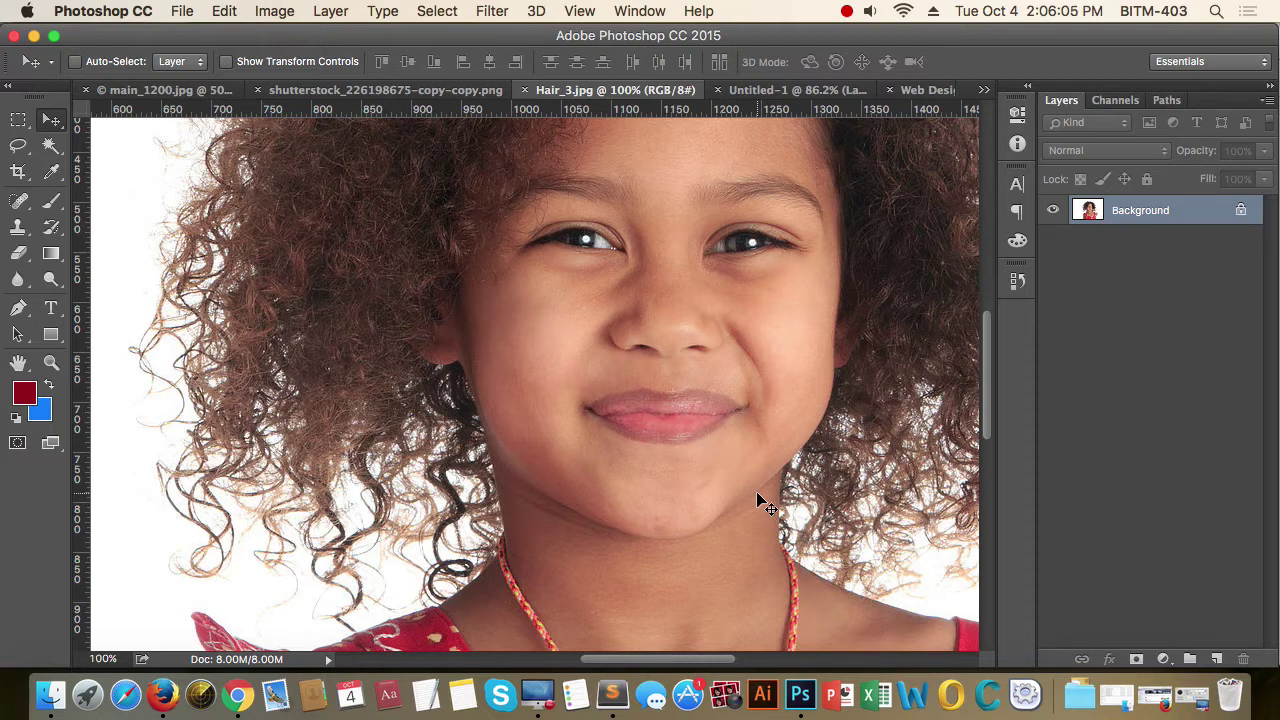
pyautogui.click(268, 14)
pyautogui.click(363, 172)
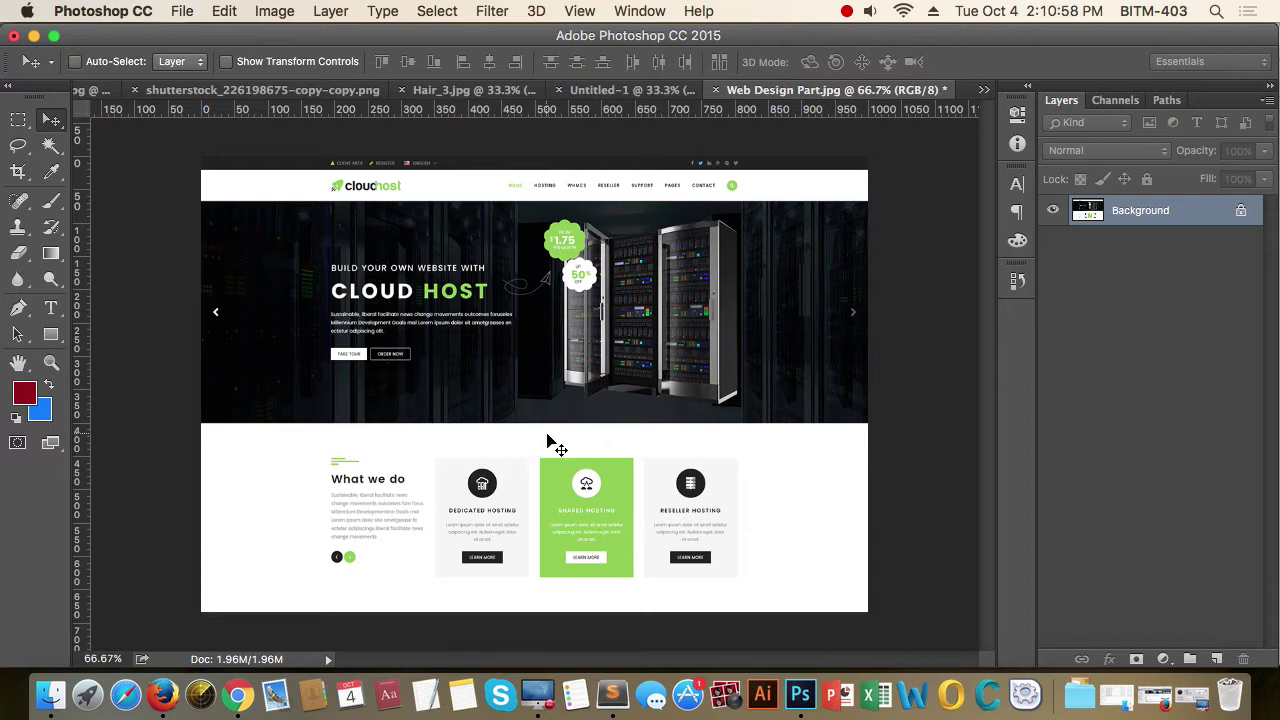
# - Try extending the web design's canvas to a width of 1500 pixels with Canvas Size, view the result and undo it
pyautogui.click(272, 11)
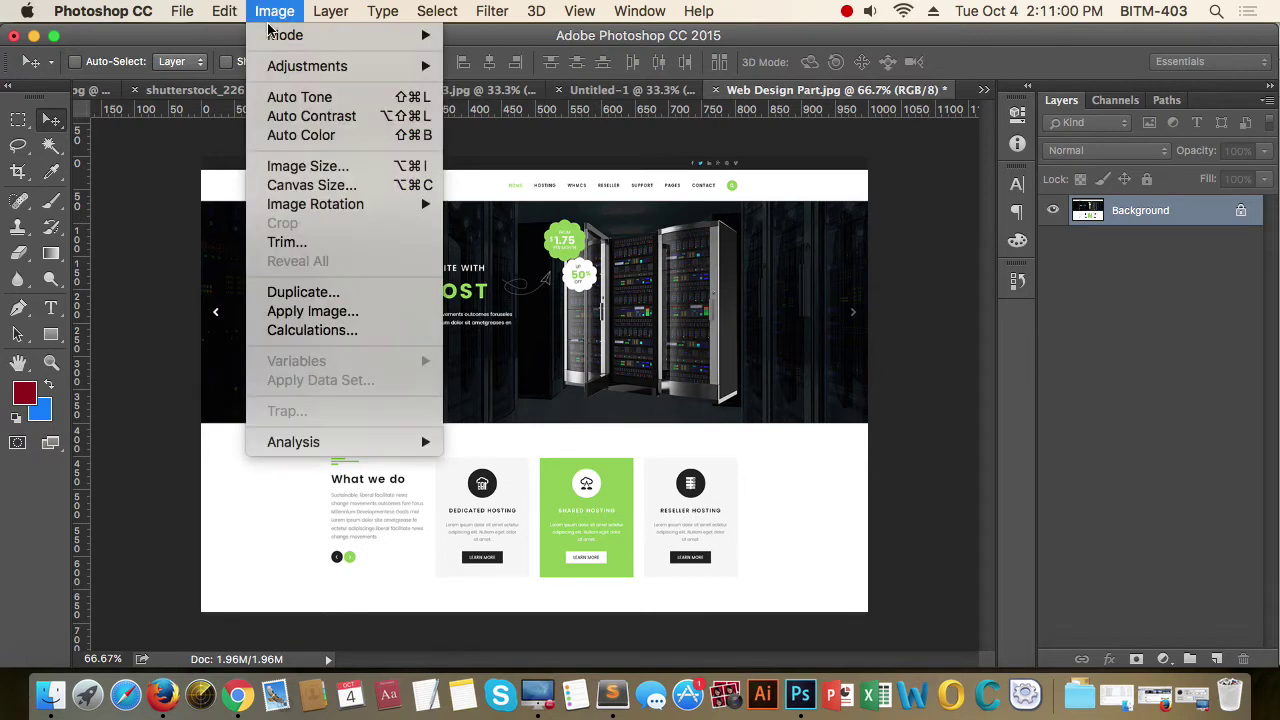
pyautogui.click(331, 194)
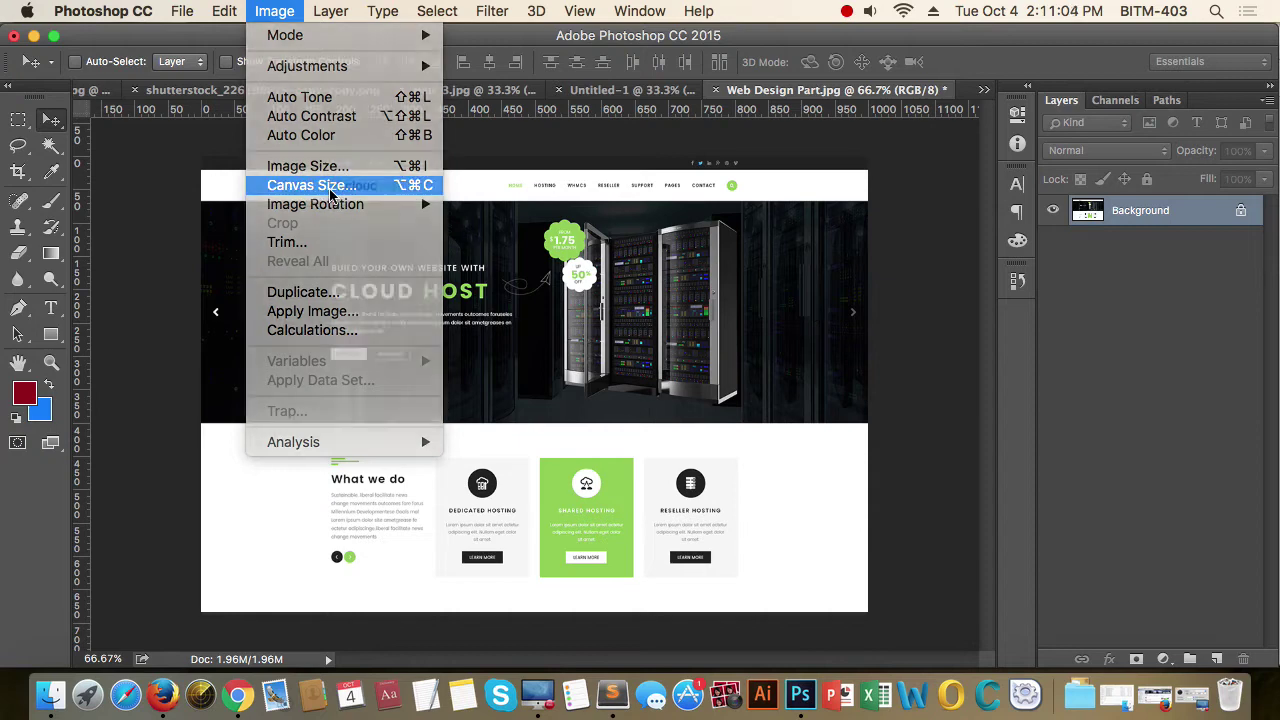
pyautogui.moveTo(949, 103); pyautogui.dragTo(855, 186)
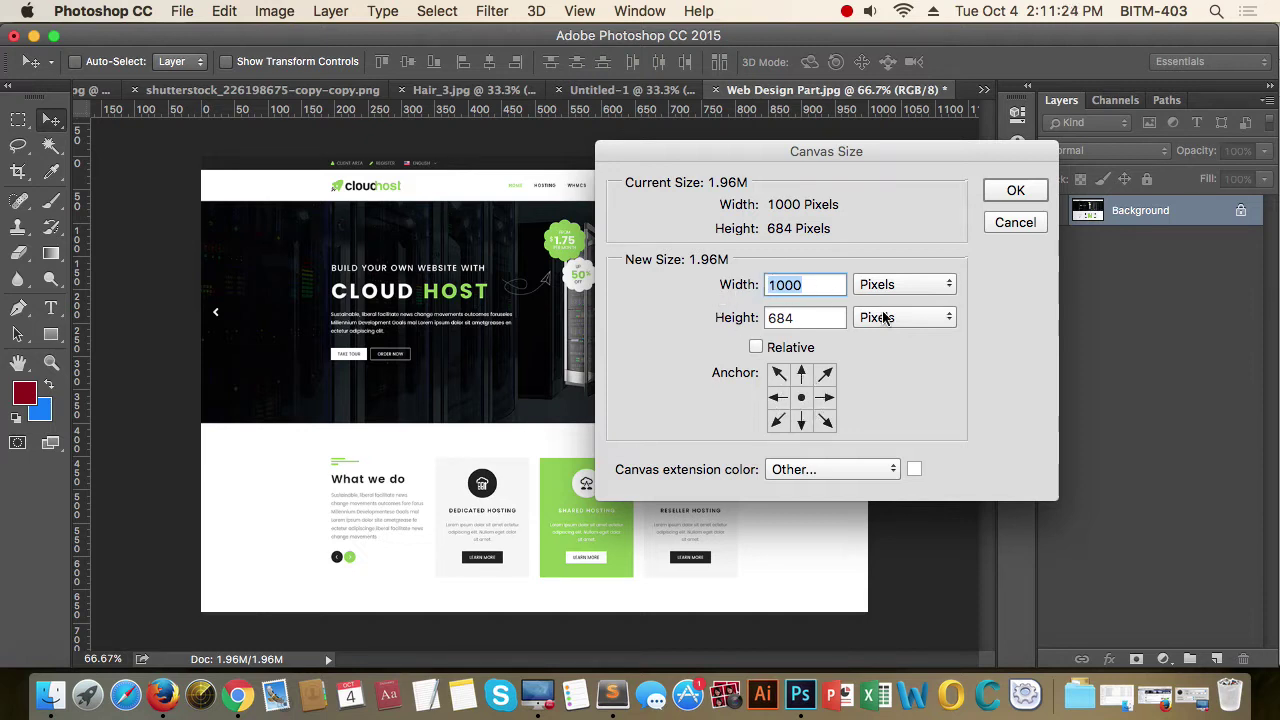
pyautogui.write('1500')
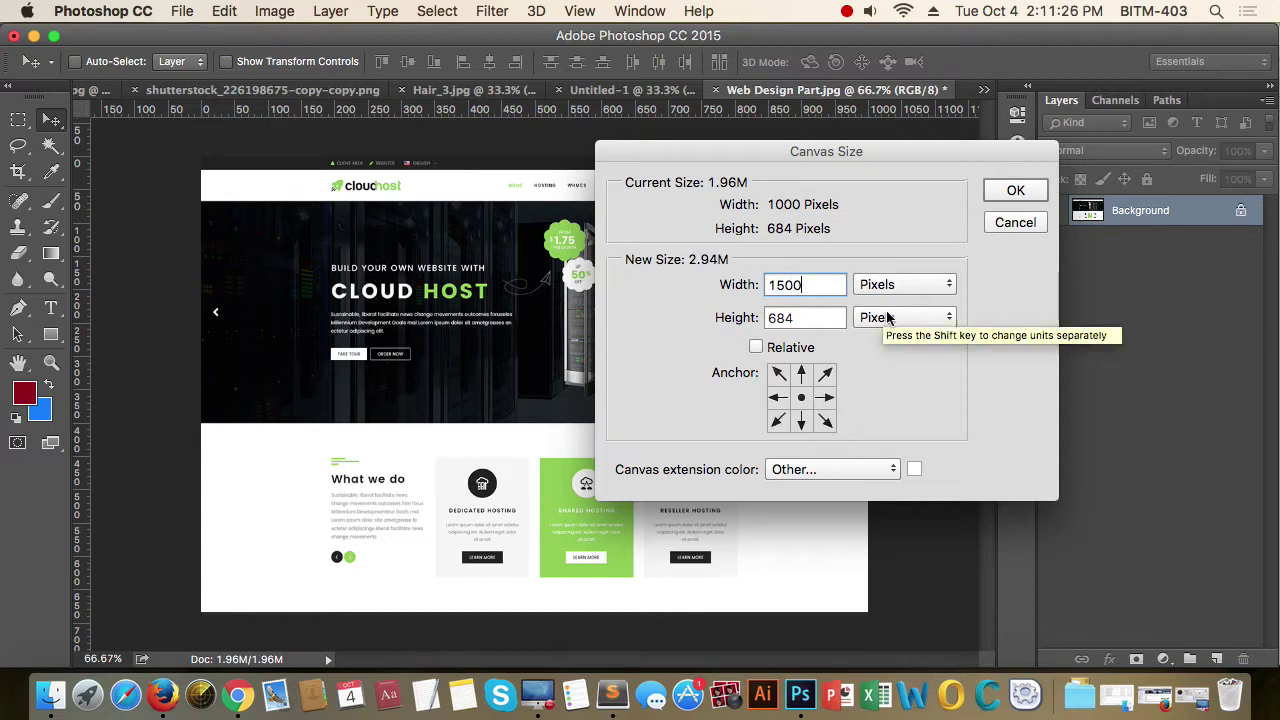
pyautogui.click(1015, 190)
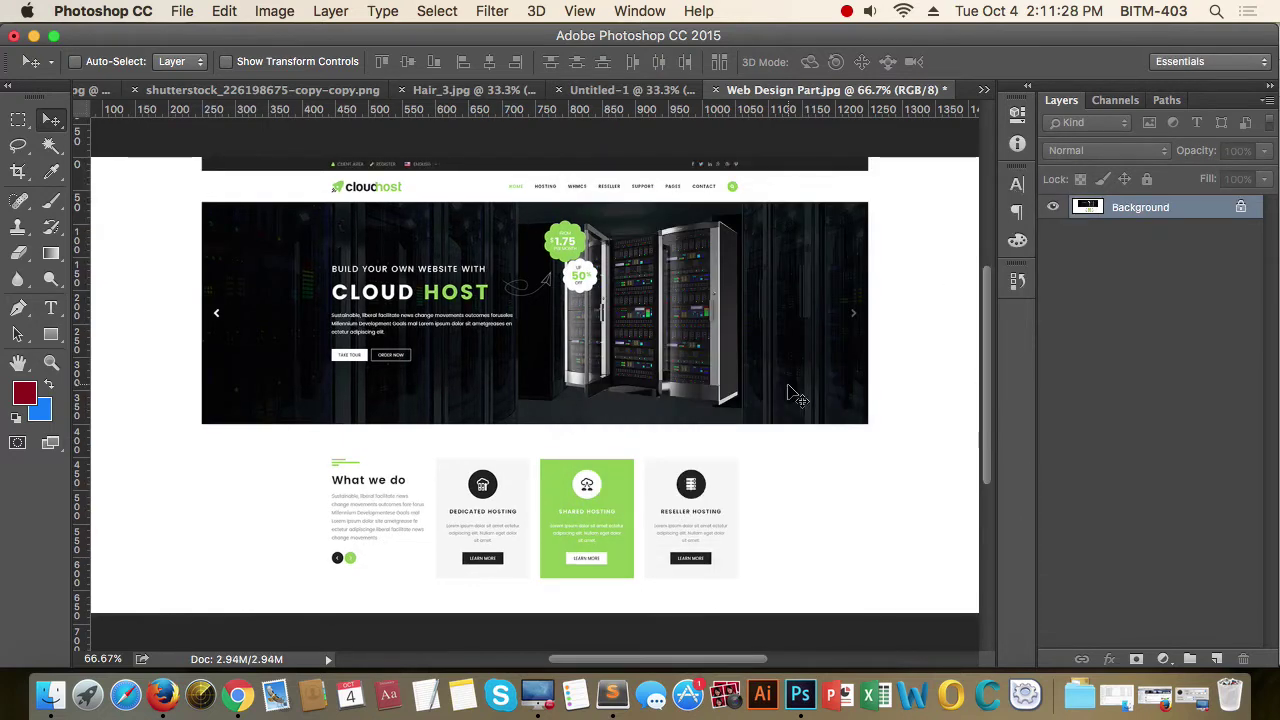
pyautogui.press('super+minus')
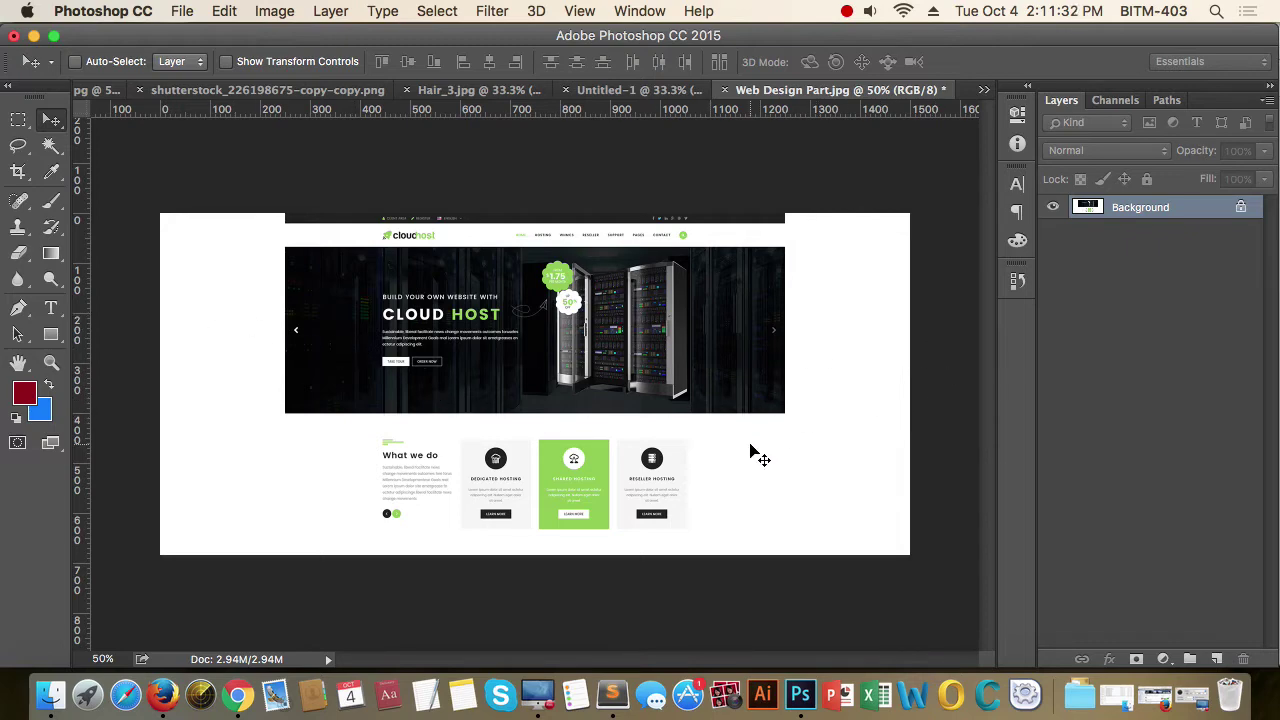
pyautogui.press('super+z')
# - Try a canvas height of 1000 pixels for the web design with the anchor centred, and undo the extension
pyautogui.click(274, 11)
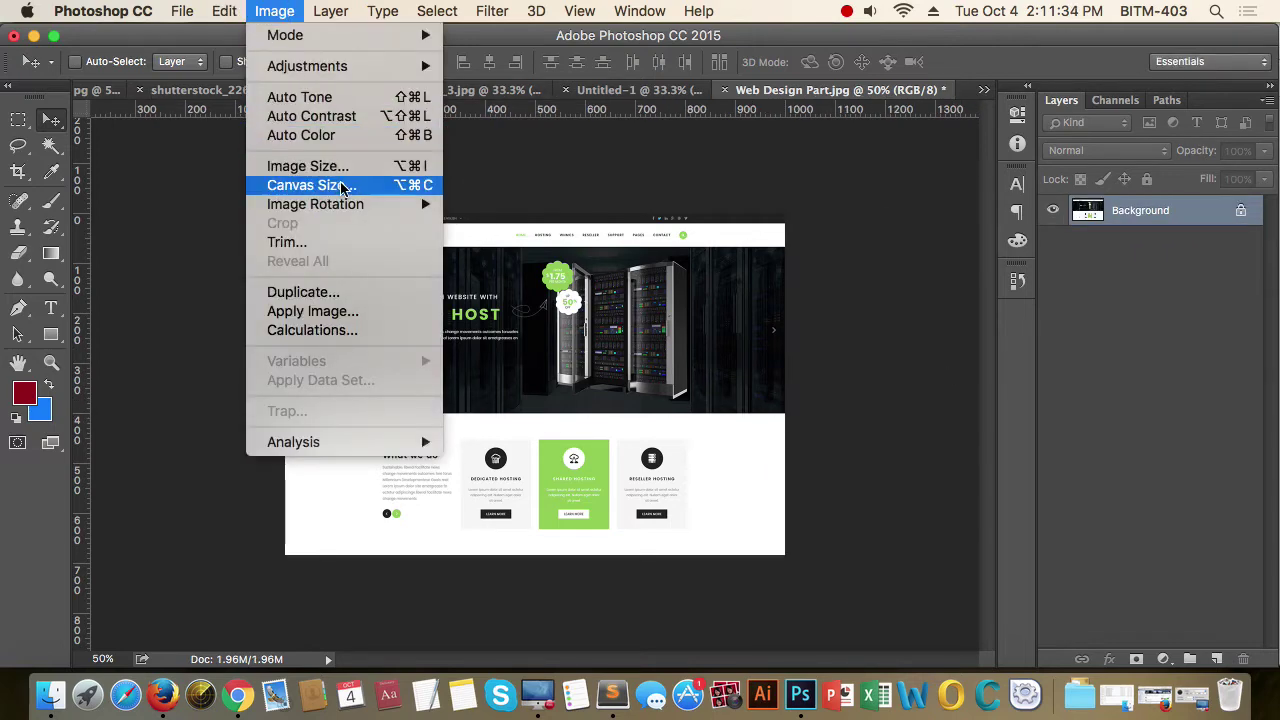
pyautogui.click(342, 187)
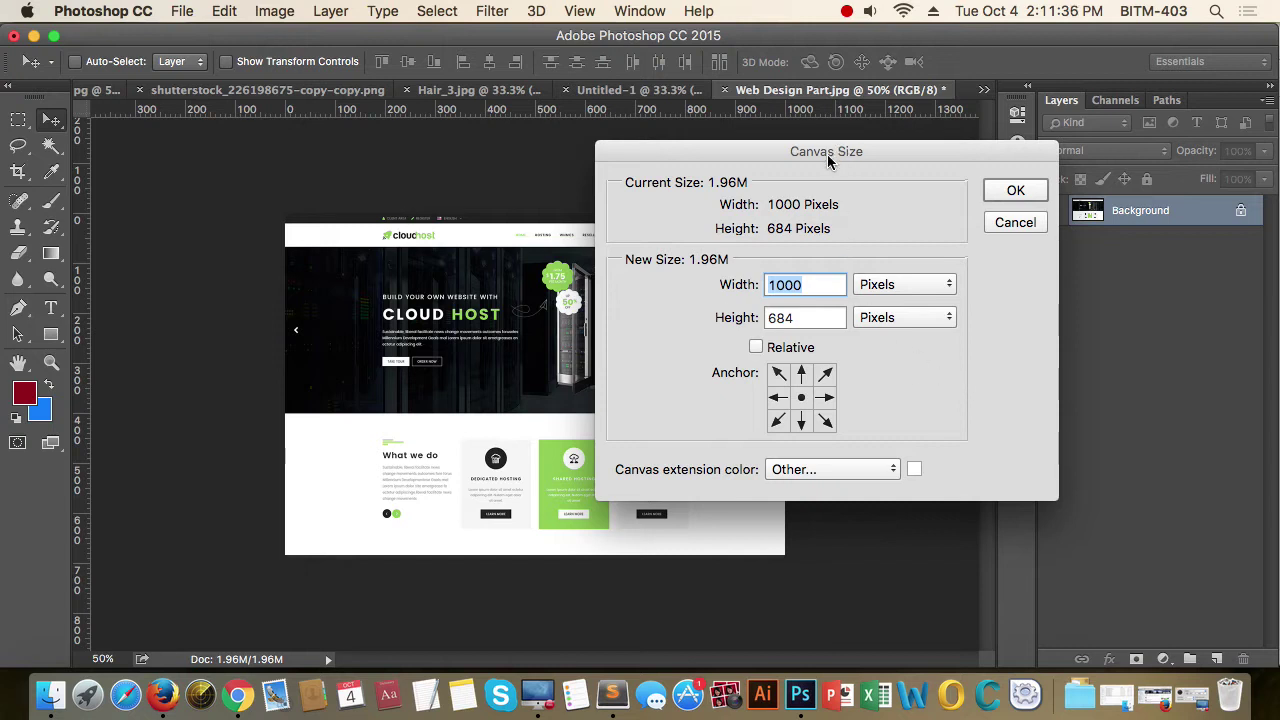
pyautogui.moveTo(828, 162); pyautogui.dragTo(895, 258)
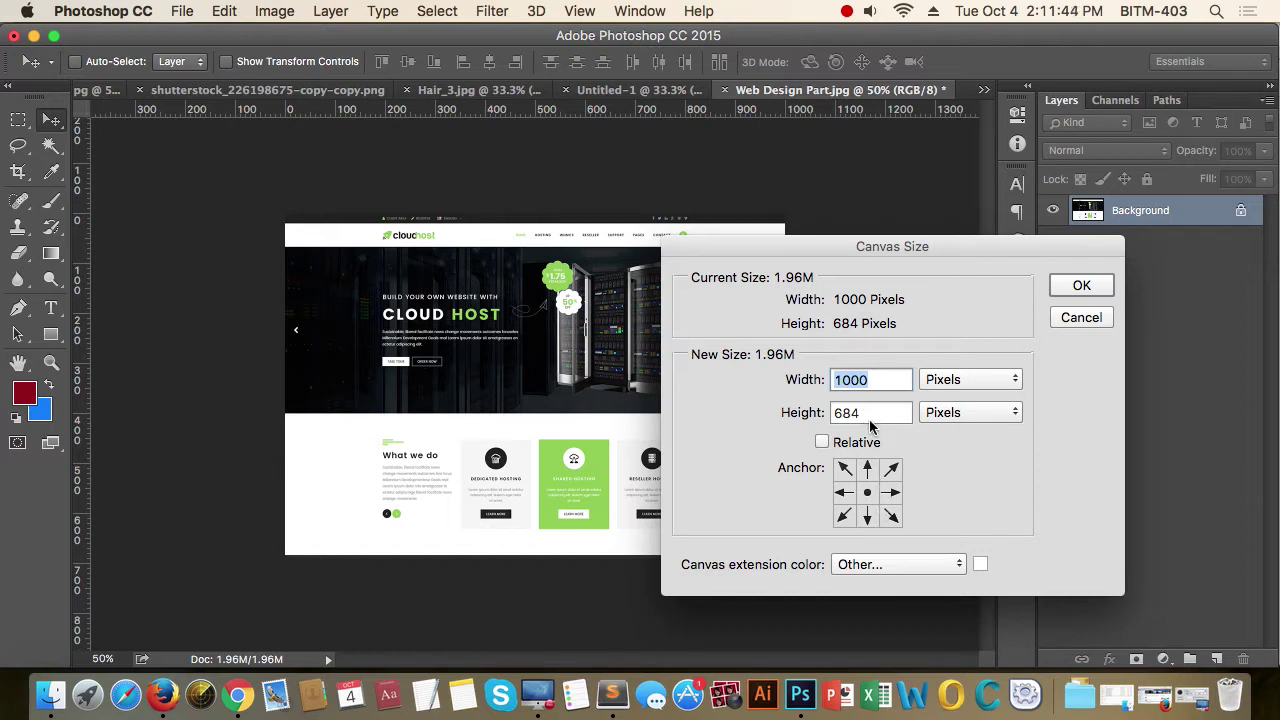
pyautogui.press('Tab')
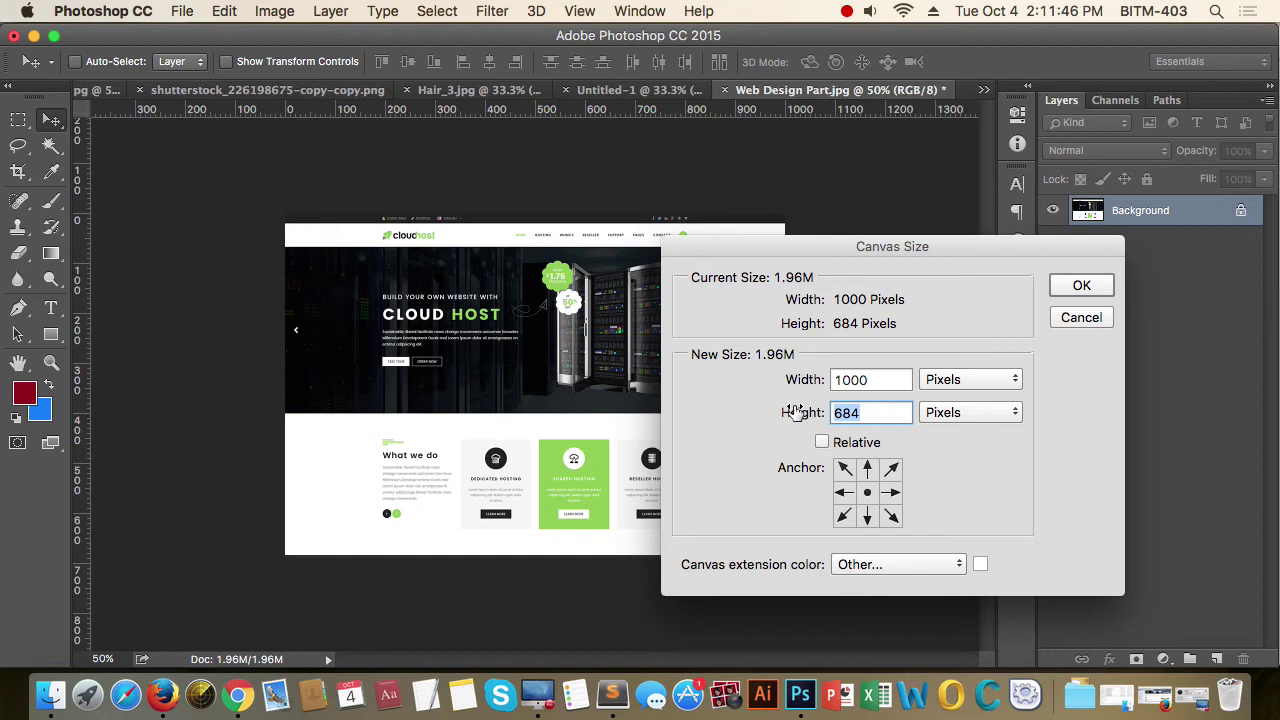
pyautogui.write('1000')
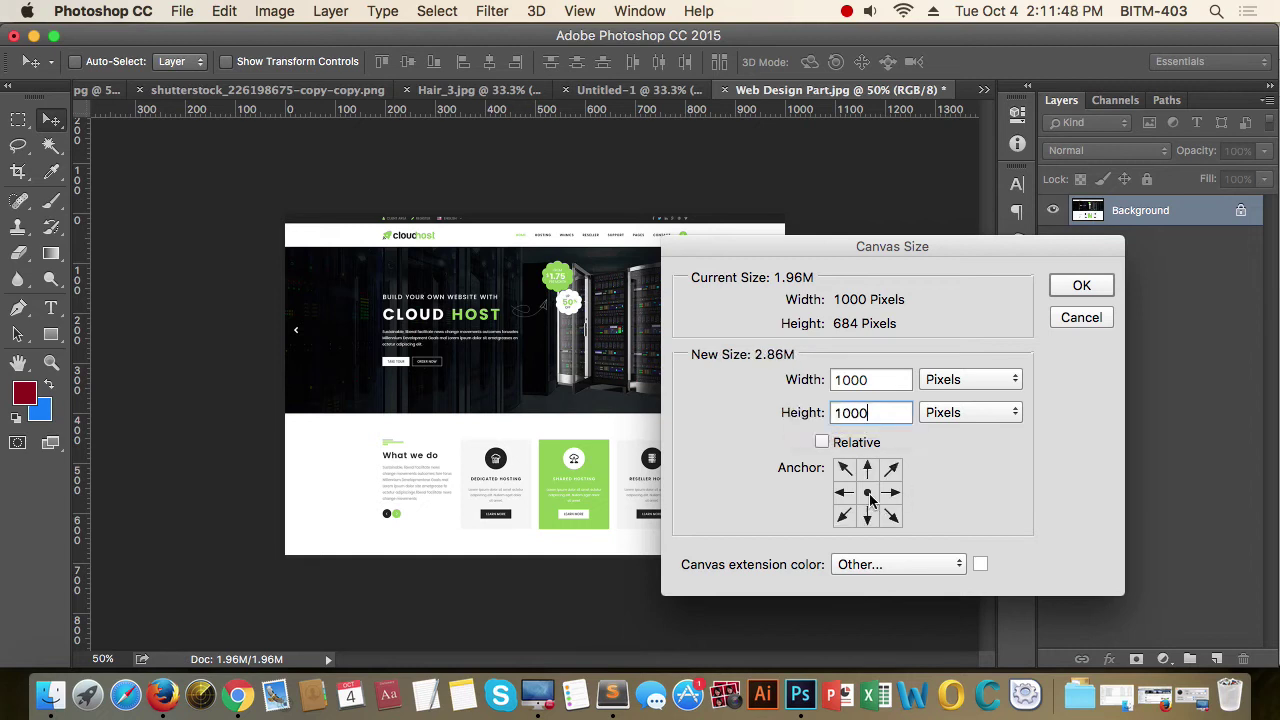
pyautogui.click(1090, 289)
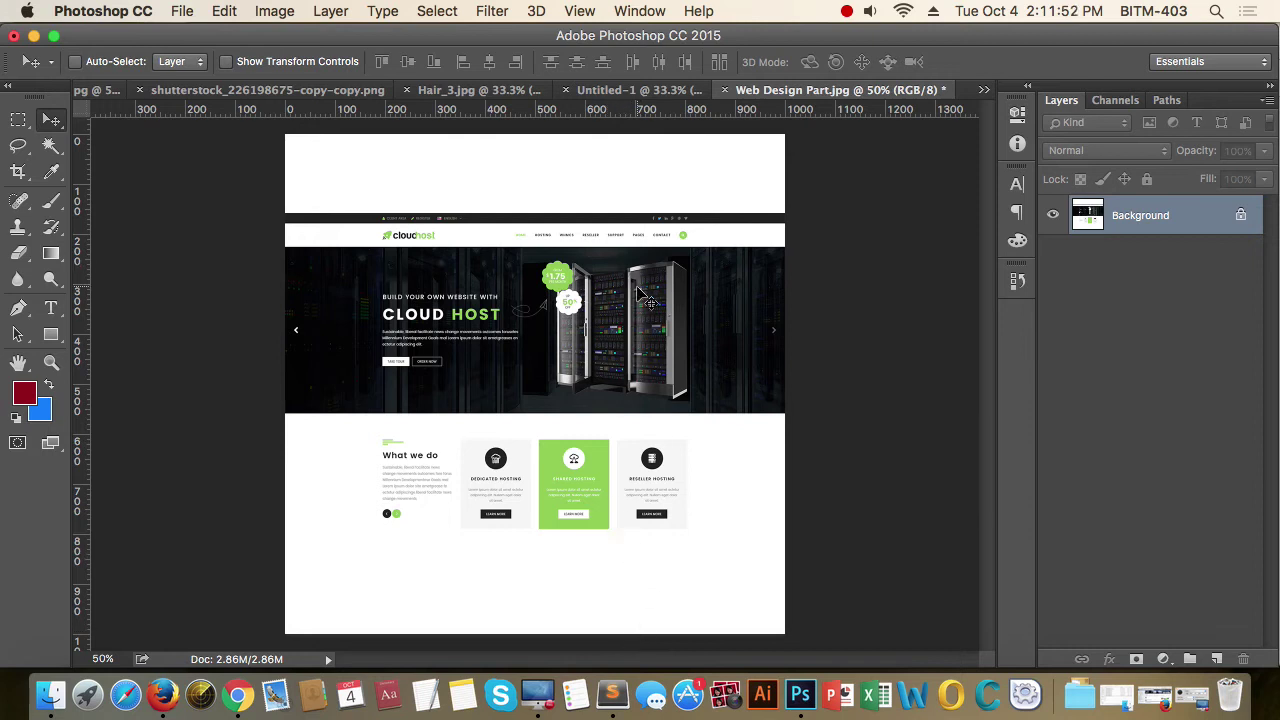
pyautogui.press('super+z')
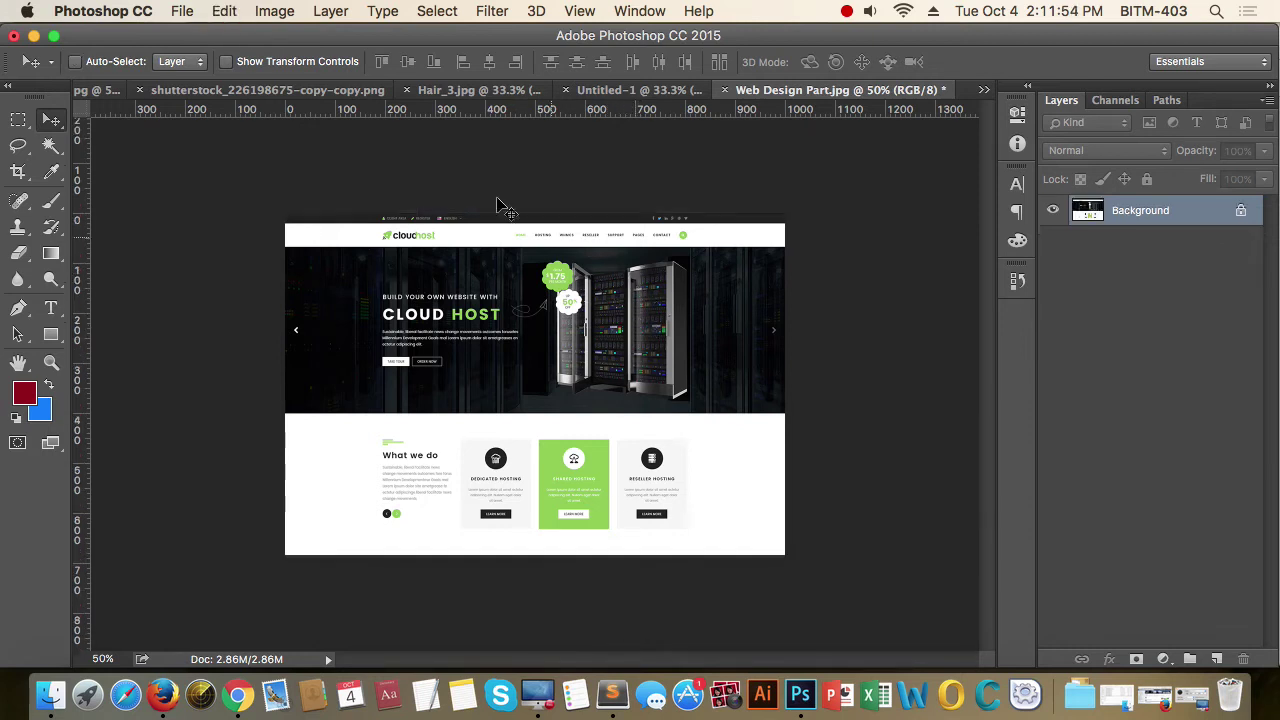
# - Try a 1500 by 1000 pixel canvas for the web design with the anchor at top centre, view it and undo the change
pyautogui.click(279, 11)
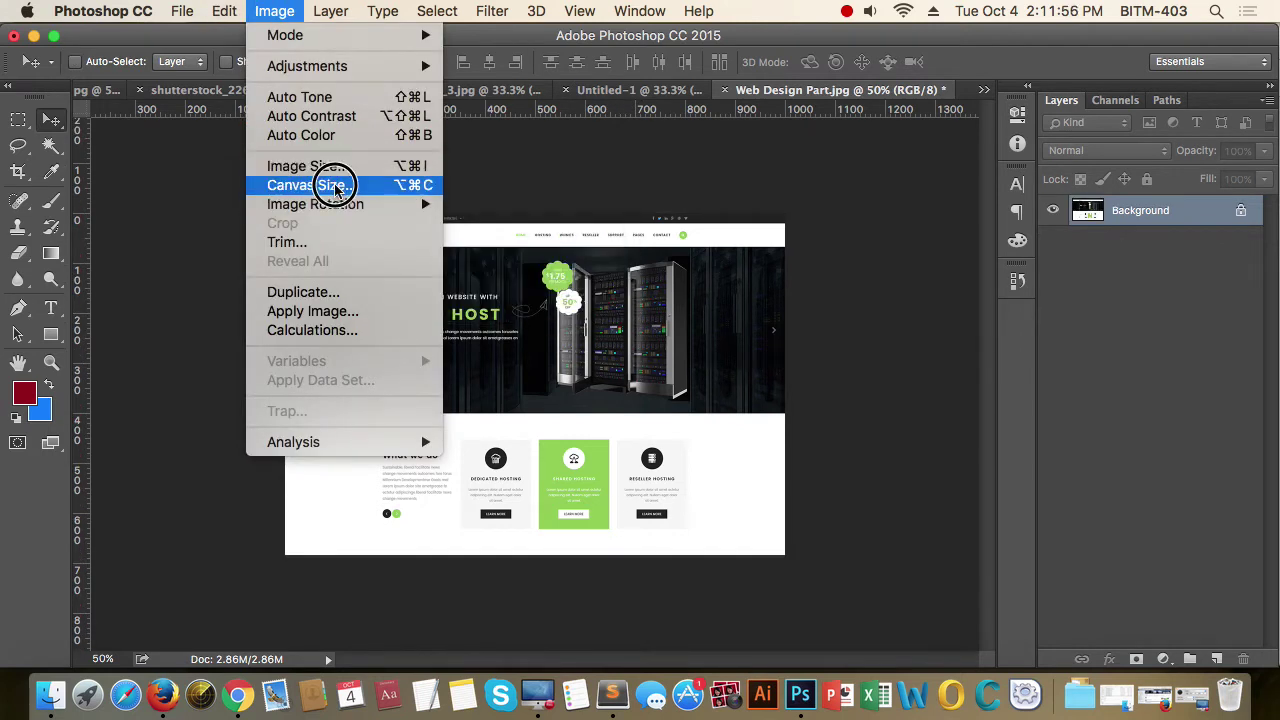
pyautogui.click(337, 183)
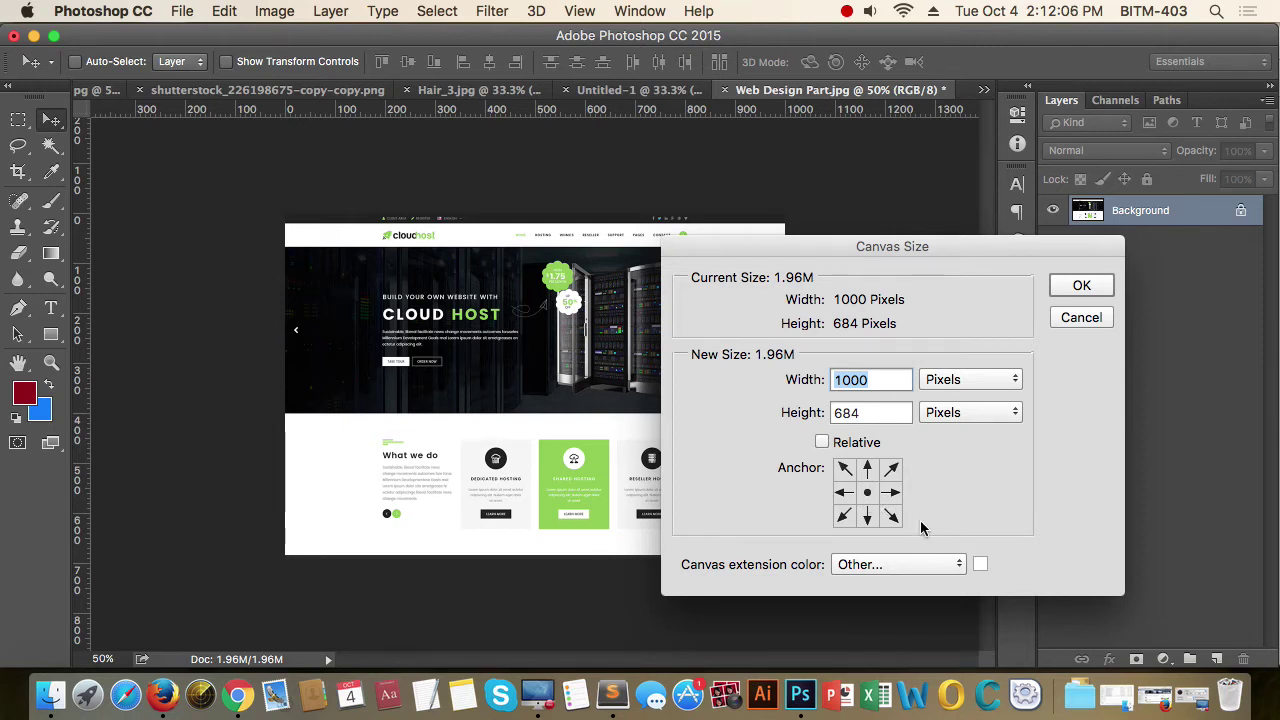
pyautogui.click(869, 467)
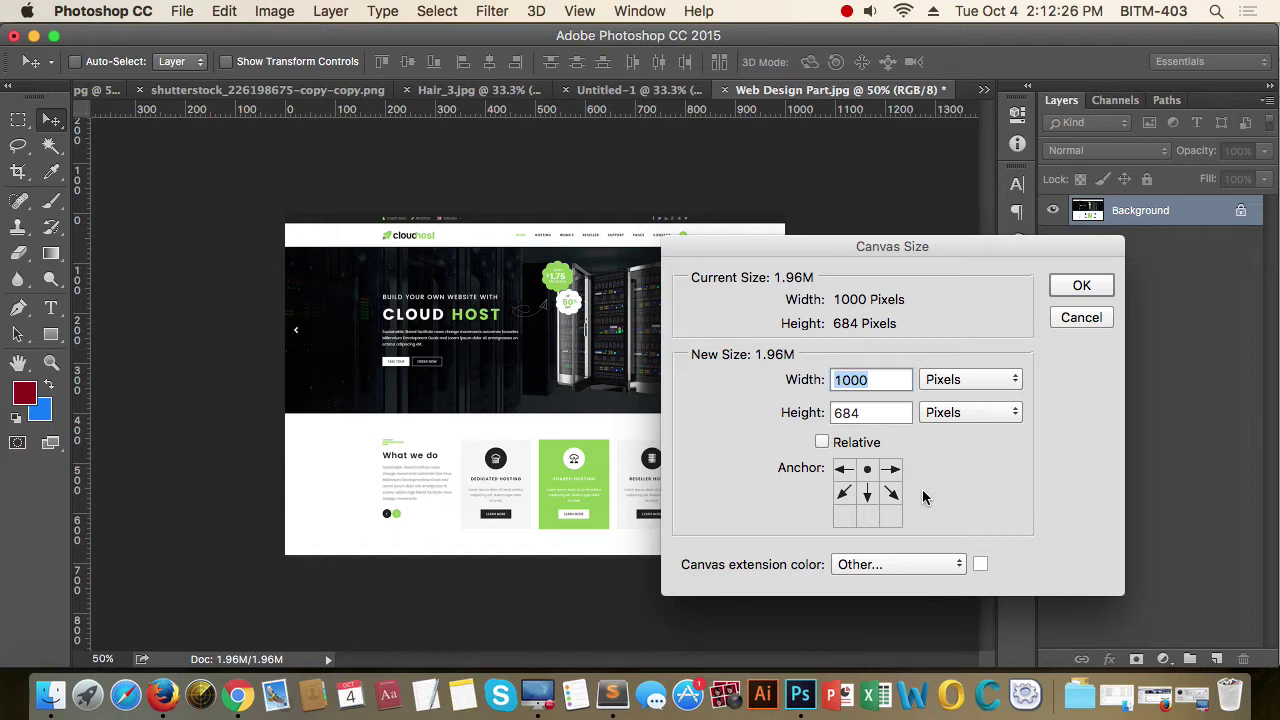
pyautogui.write('1500')
pyautogui.press('Tab')
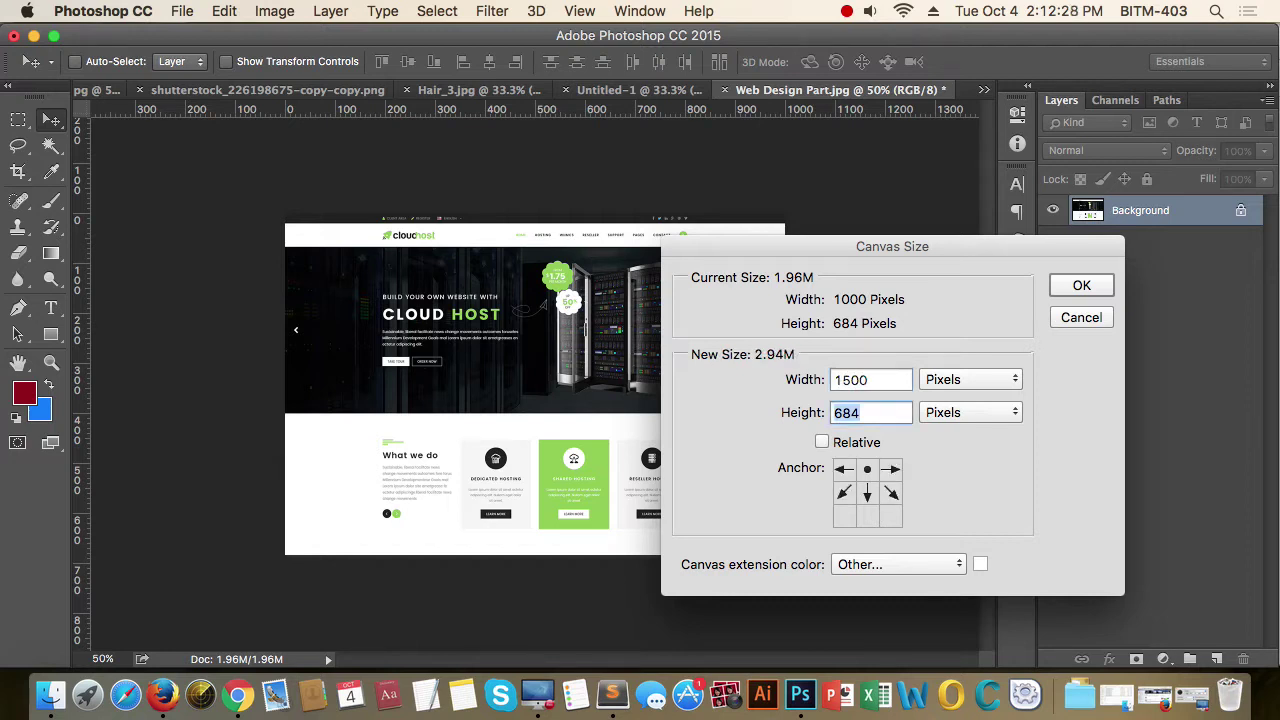
pyautogui.write('1000')
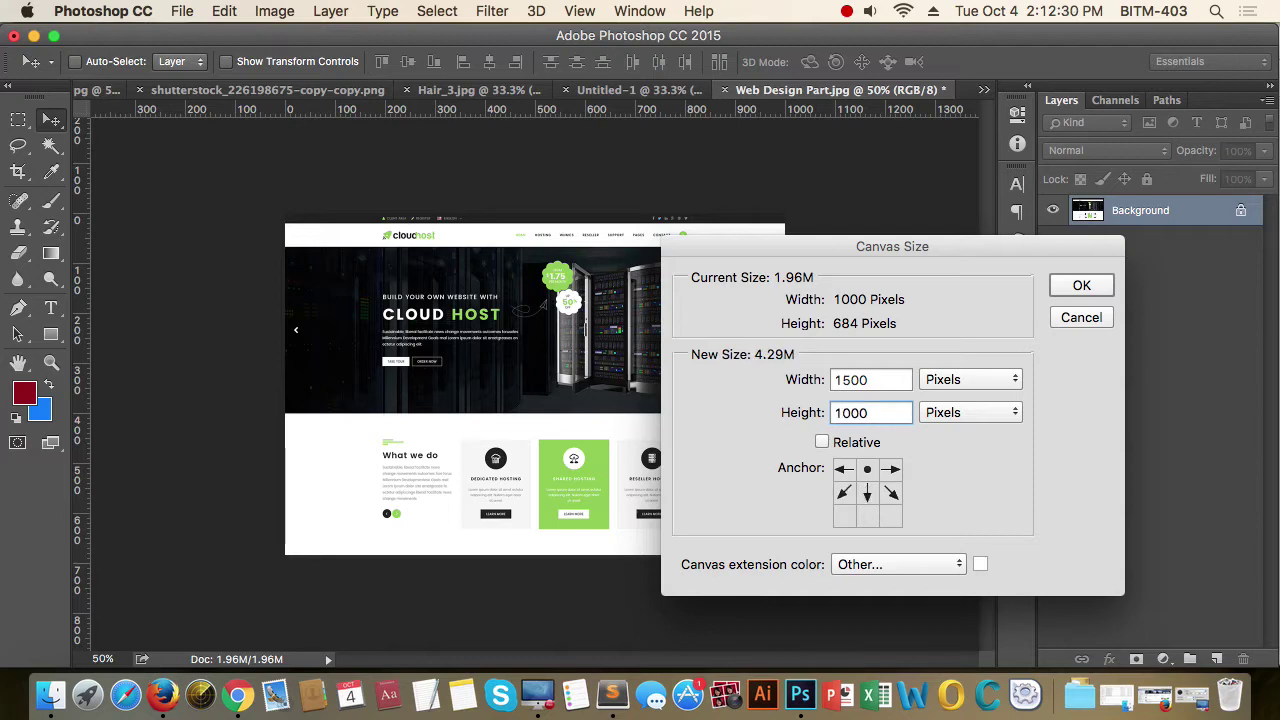
pyautogui.press('Return')
pyautogui.press('super+minus')
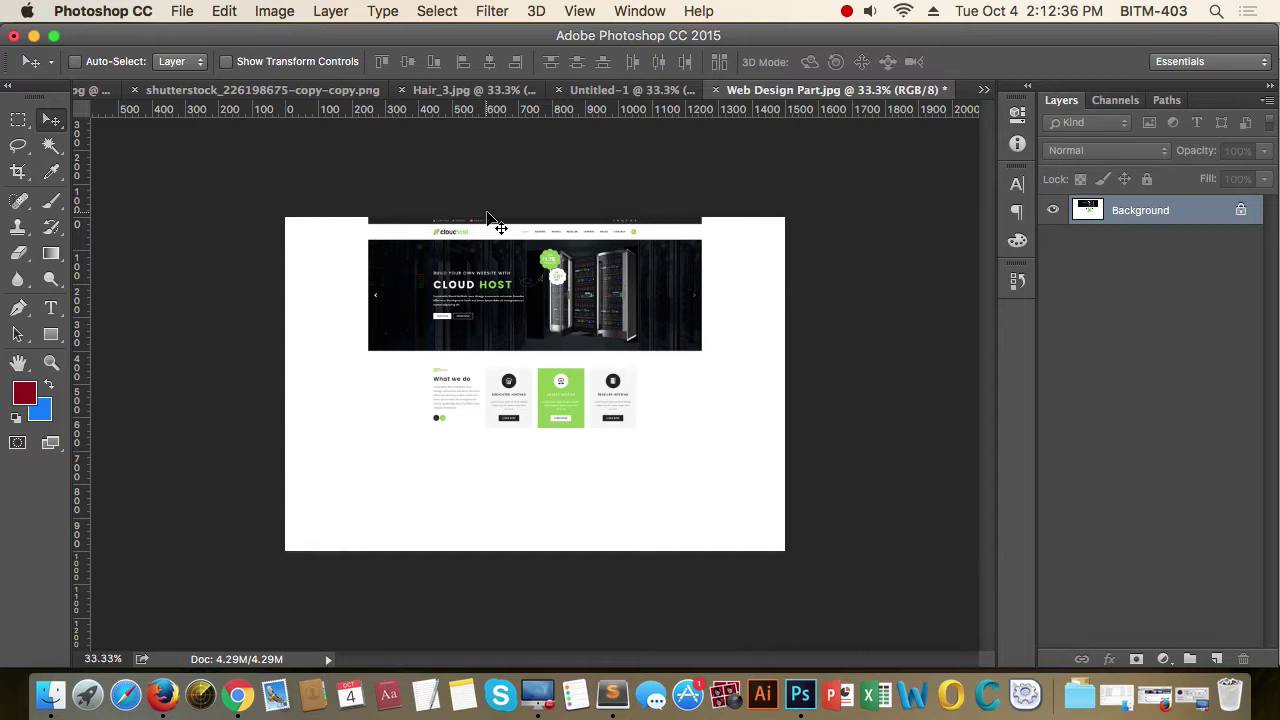
pyautogui.press('super+z')
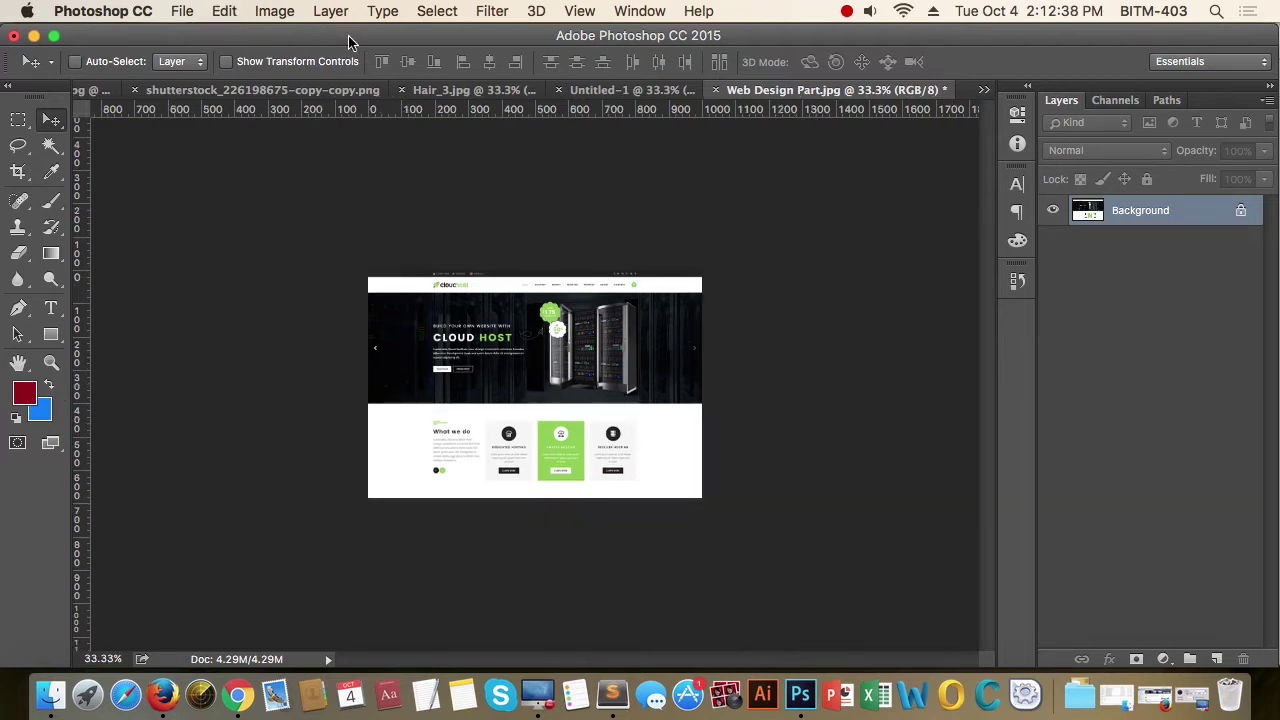
# - Extend the web design's canvas to a height of 5000 pixels with the anchor at top centre
pyautogui.click(274, 11)
pyautogui.click(310, 185)
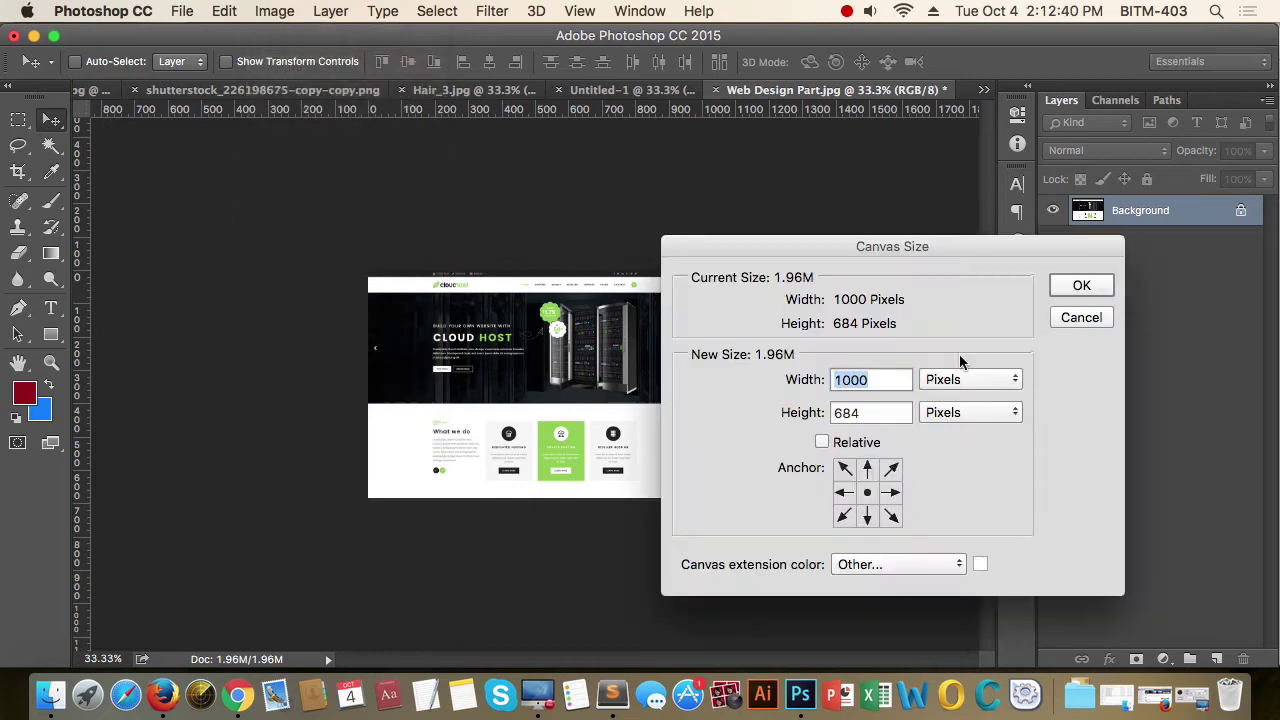
pyautogui.click(867, 470)
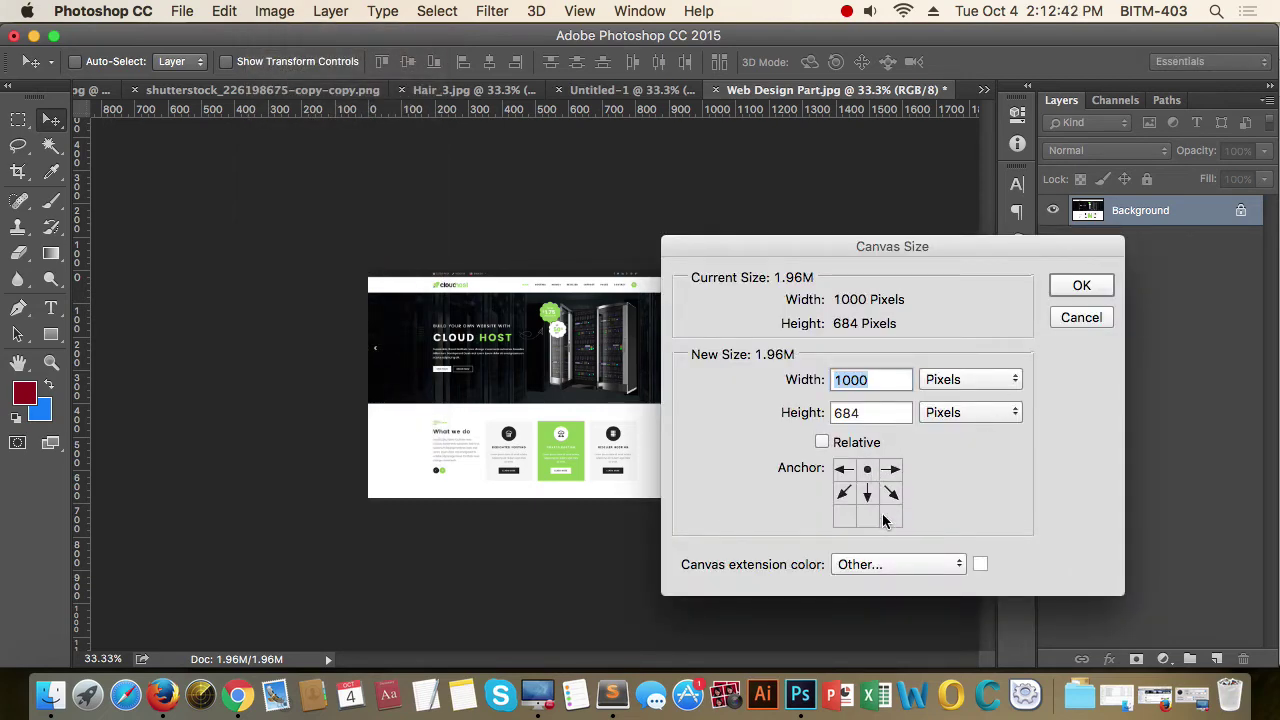
pyautogui.click(862, 412)
pyautogui.write('100')
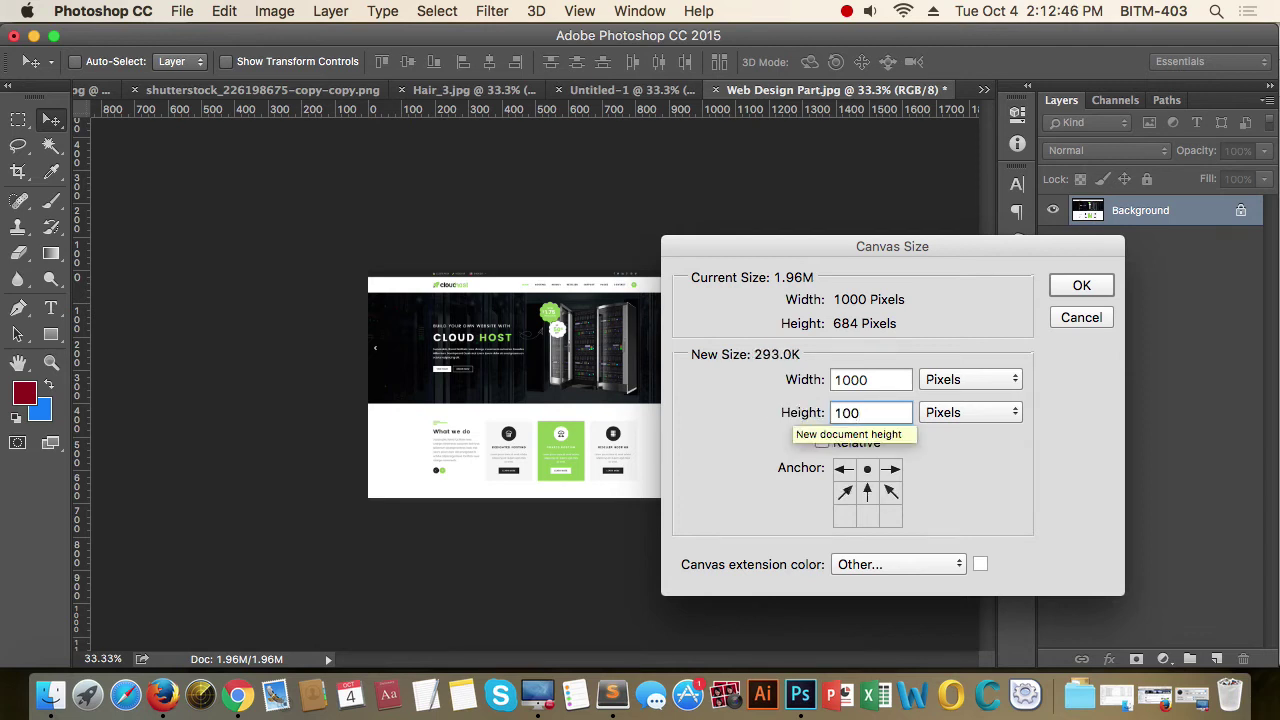
pyautogui.write('5000')
pyautogui.press('Return')
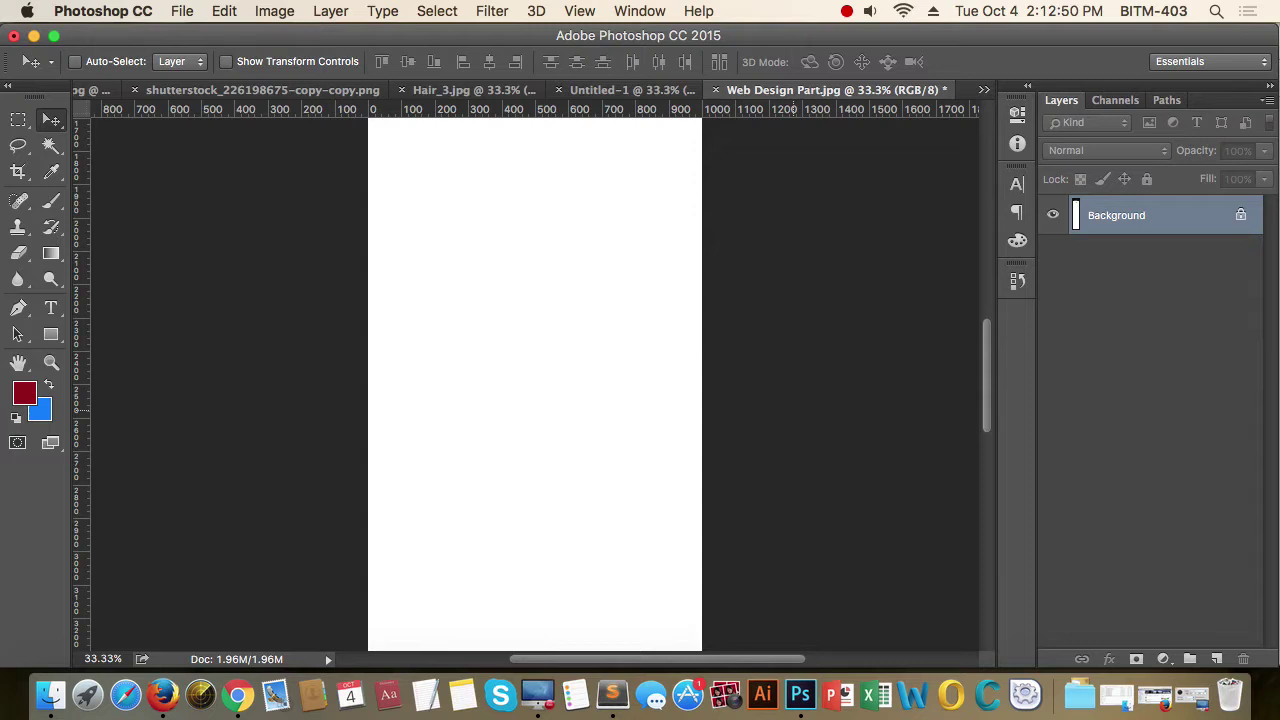
# - View the full length of the extended page and examine its upper part up close
pyautogui.press('super+minus')
pyautogui.press('super+minus')
pyautogui.press('super+minus')
pyautogui.press('super+minus')
pyautogui.press('super+minus')
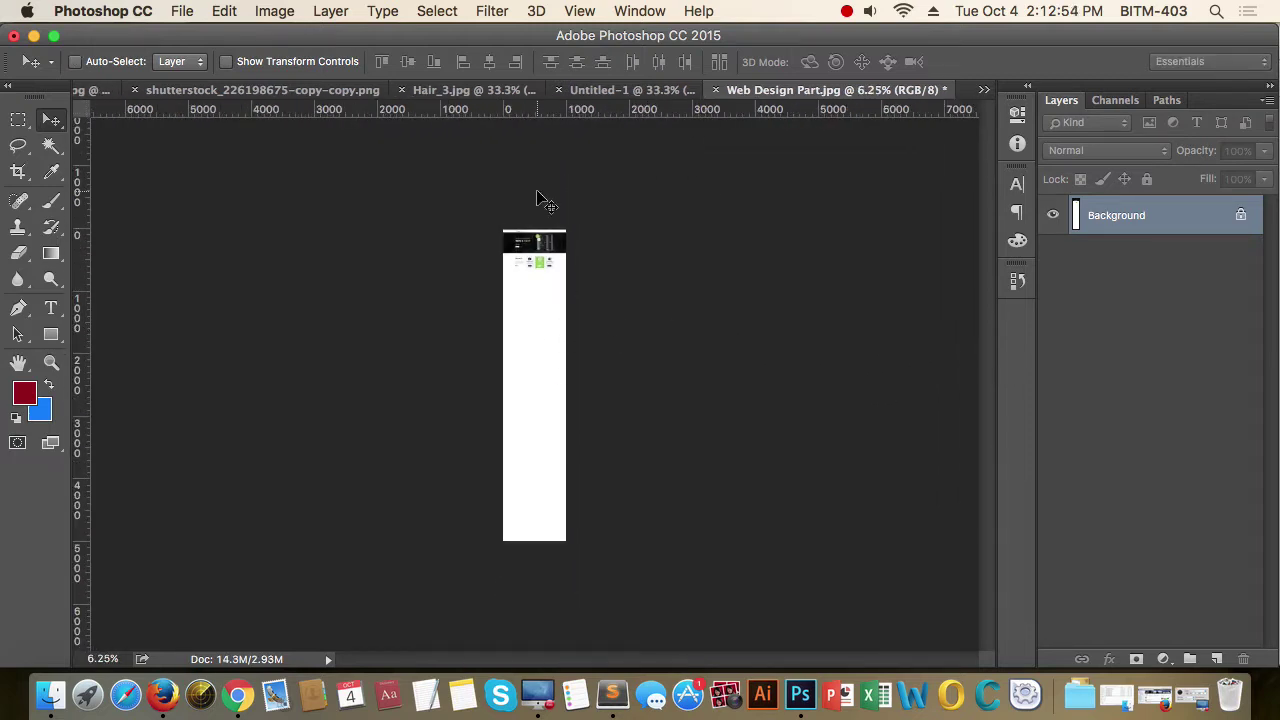
pyautogui.moveTo(486, 223); pyautogui.dragTo(685, 348)
pyautogui.moveTo(829, 391); pyautogui.dragTo(745, 385)
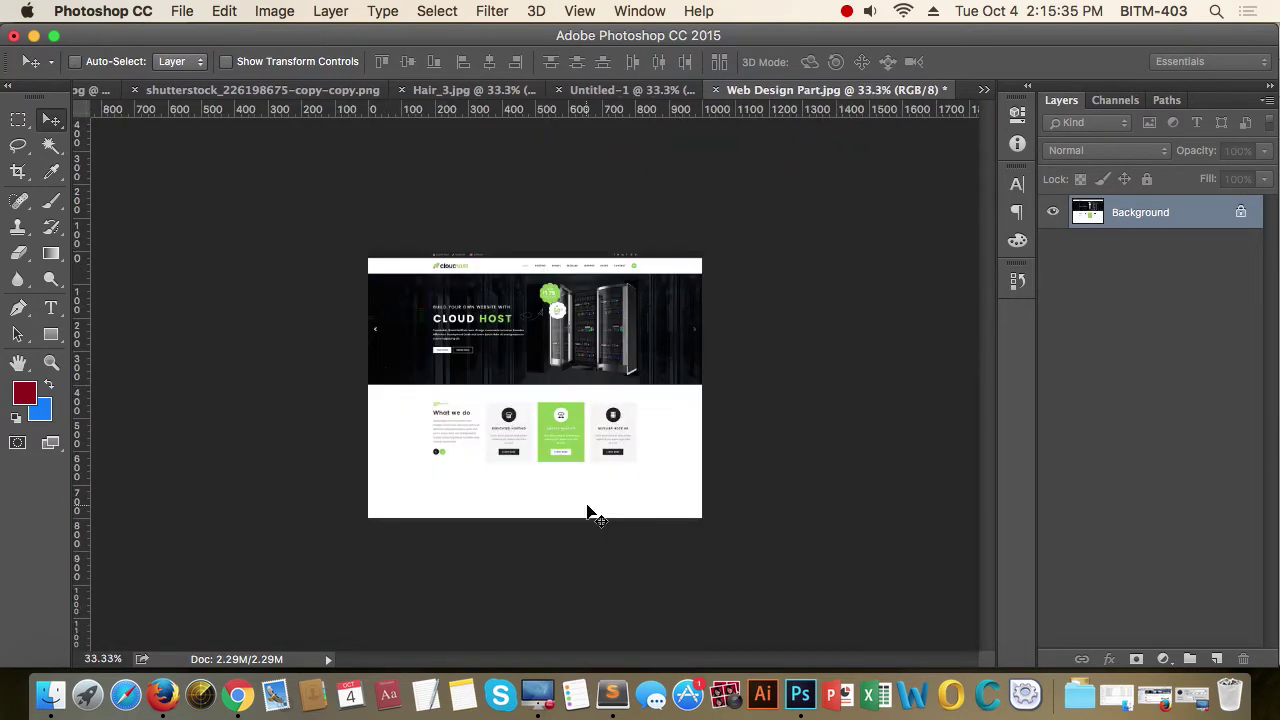
# - Try cropping part of the blank area off the page's bottom edge with the Crop tool, and undo the crop
pyautogui.moveTo(540, 362)
pyautogui.mouseDown()
pyautogui.moveTo(590, 402)
pyautogui.moveTo(632, 366)
pyautogui.moveTo(686, 363)
pyautogui.mouseUp()
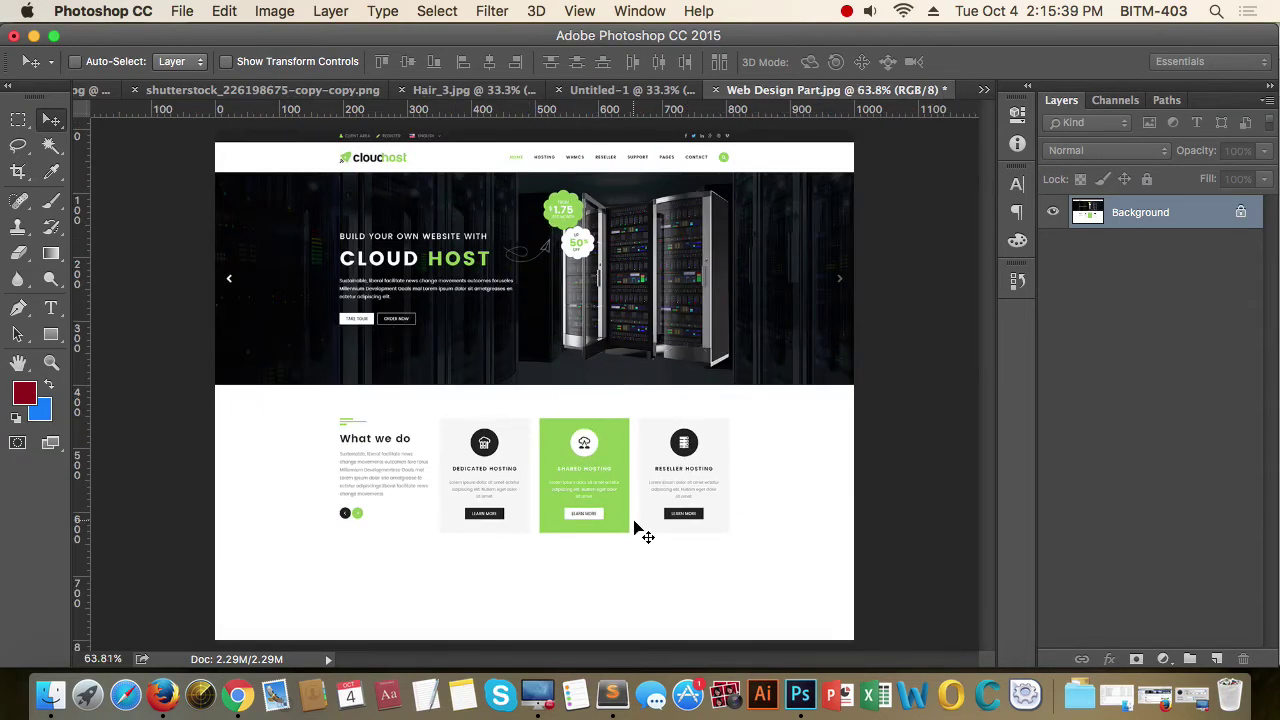
pyautogui.moveTo(543, 571); pyautogui.dragTo(537, 580)
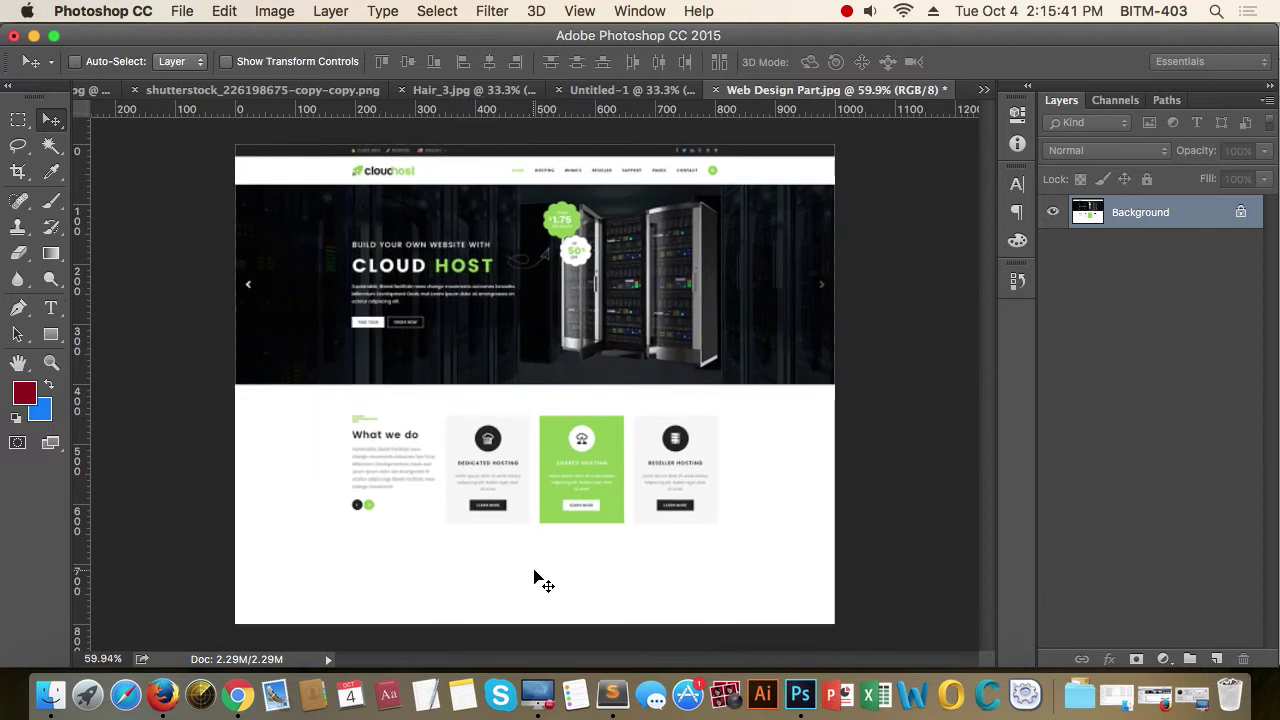
pyautogui.click(19, 173)
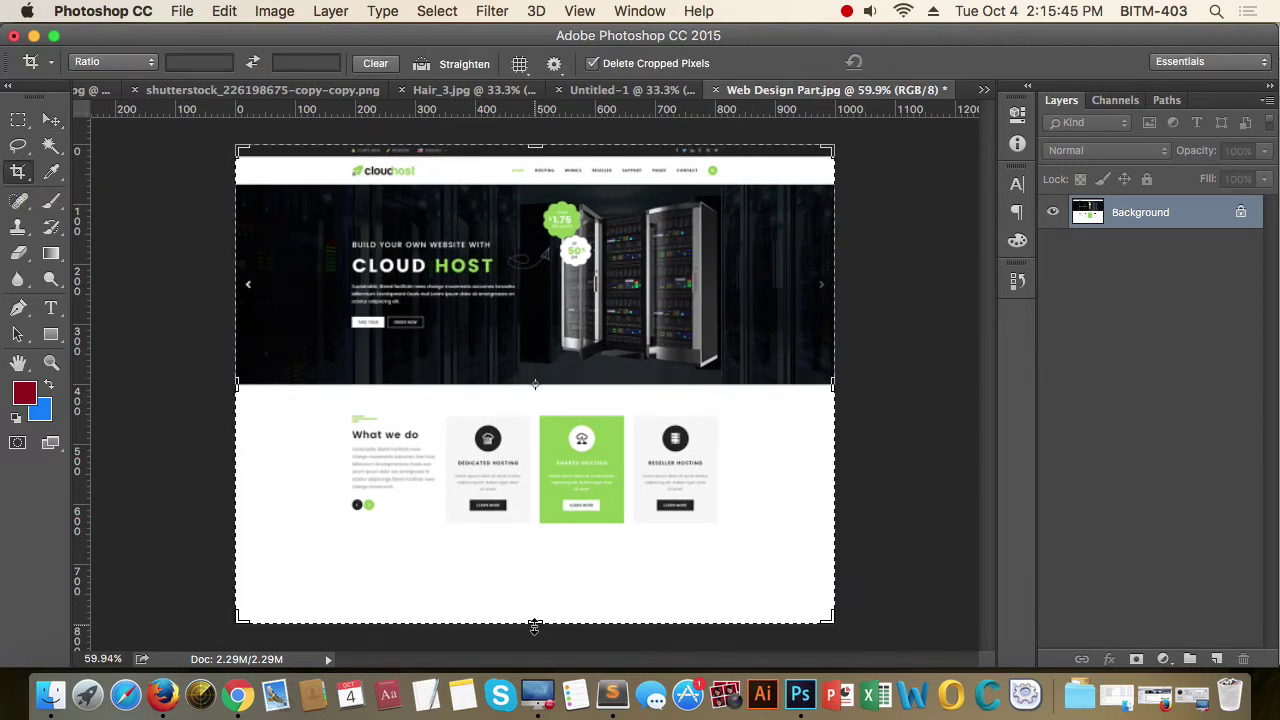
pyautogui.moveTo(536, 618); pyautogui.dragTo(541, 588)
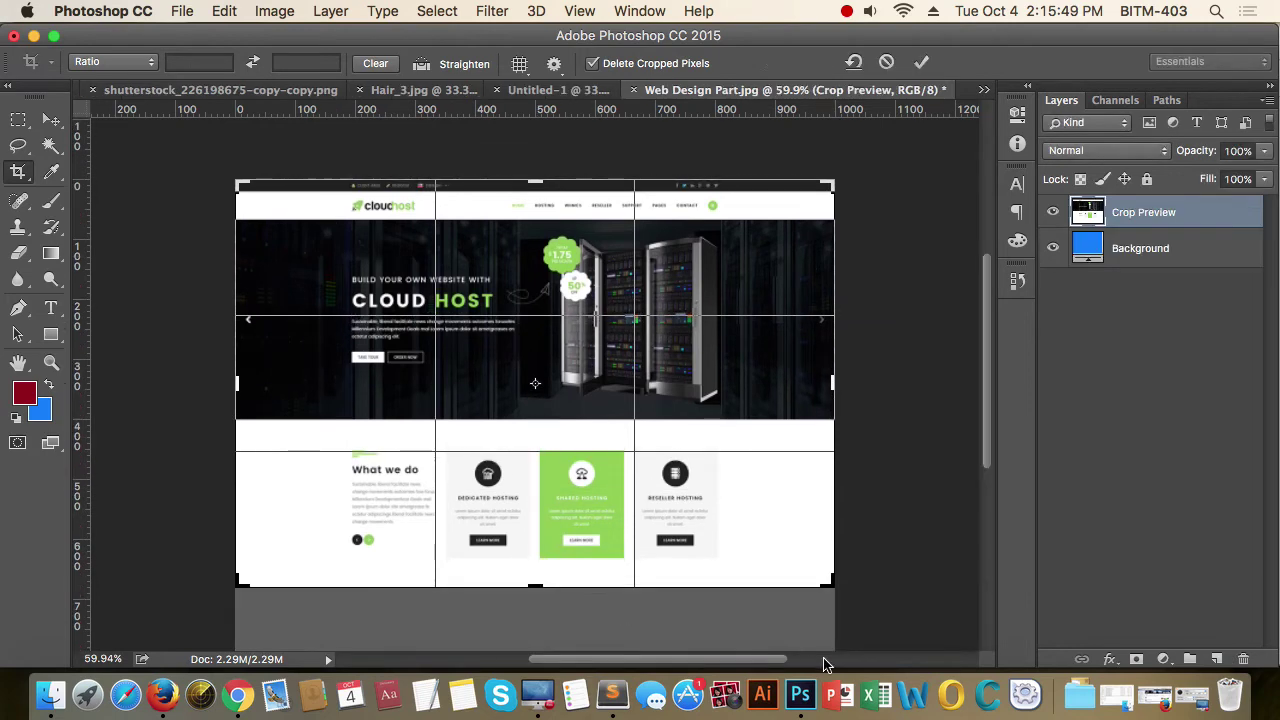
pyautogui.press('Return')
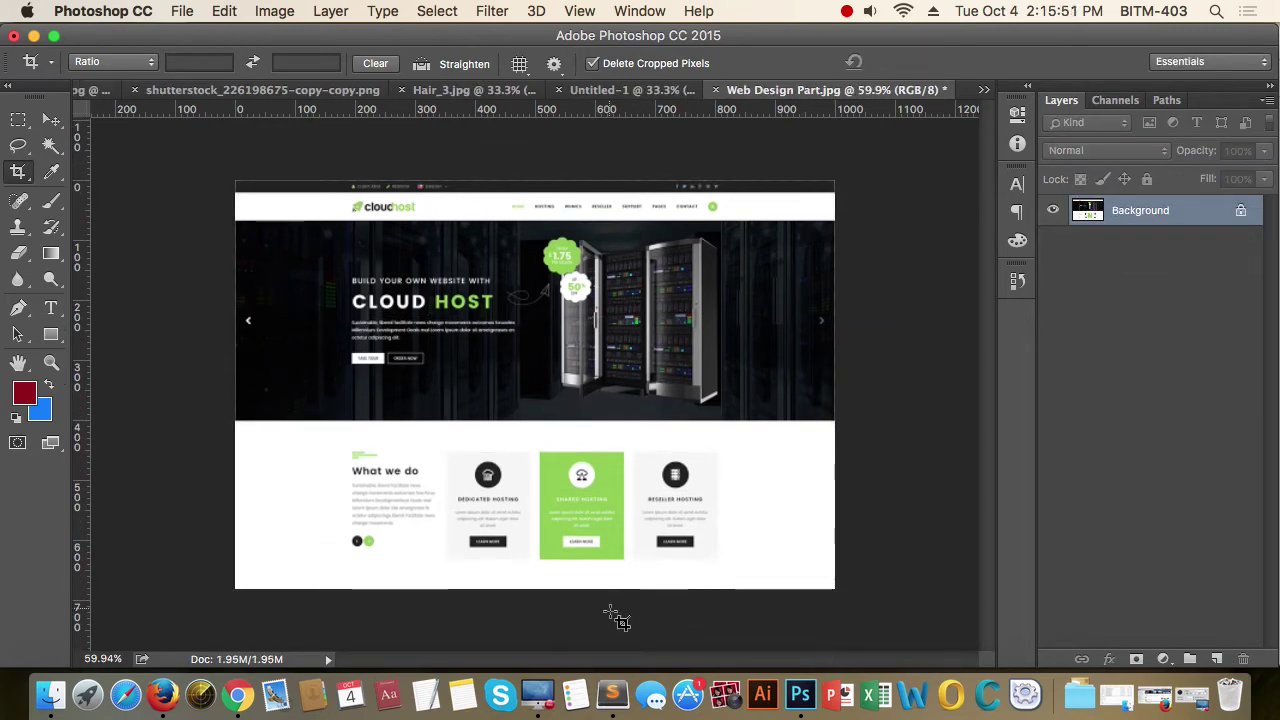
pyautogui.press('super+z')
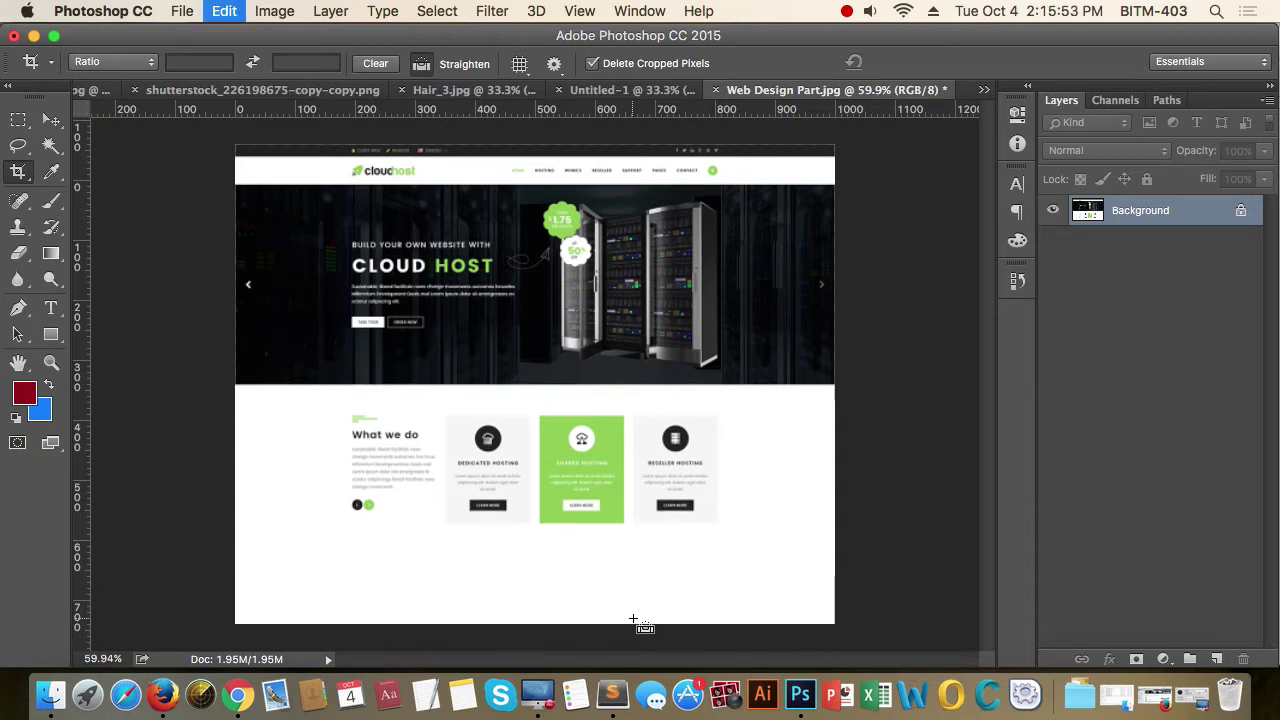
# - Select the full page width down to slightly above the bottom edge with the Rectangular Marquee, and crop the canvas to the selection
pyautogui.click(20, 121)
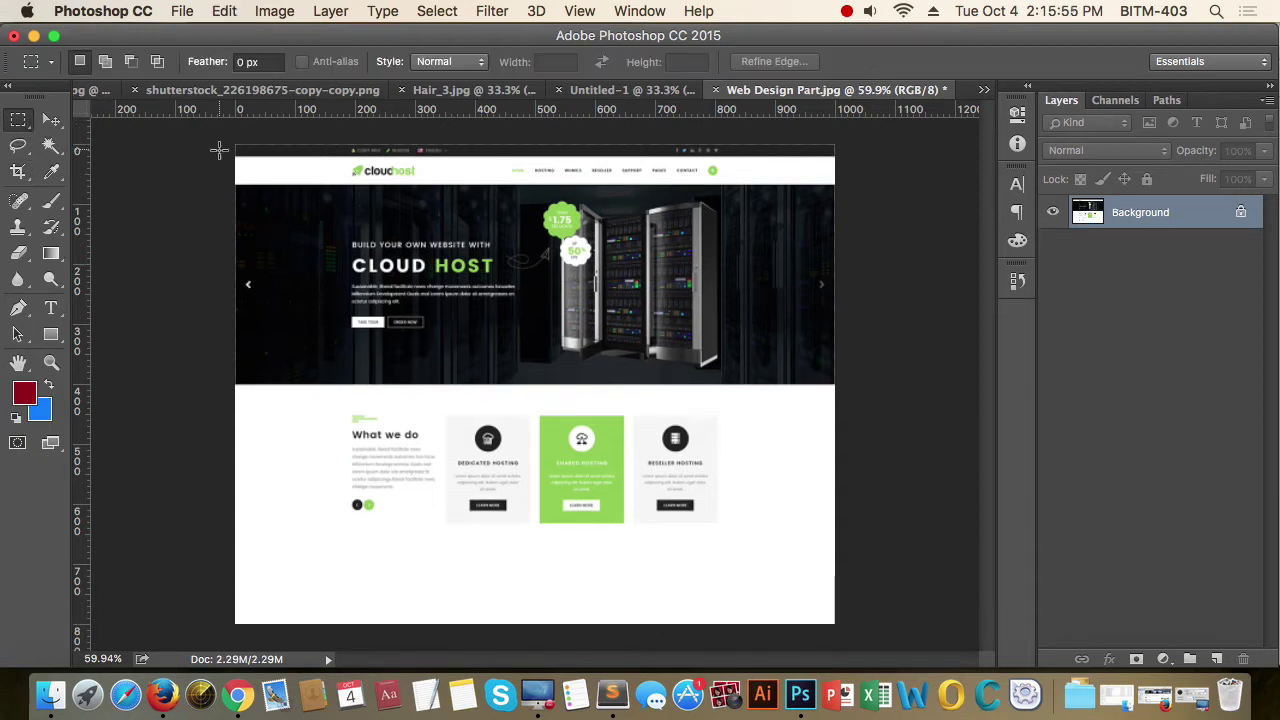
pyautogui.moveTo(291, 166); pyautogui.dragTo(297, 171)
pyautogui.moveTo(948, 571); pyautogui.dragTo(960, 589)
pyautogui.click(272, 11)
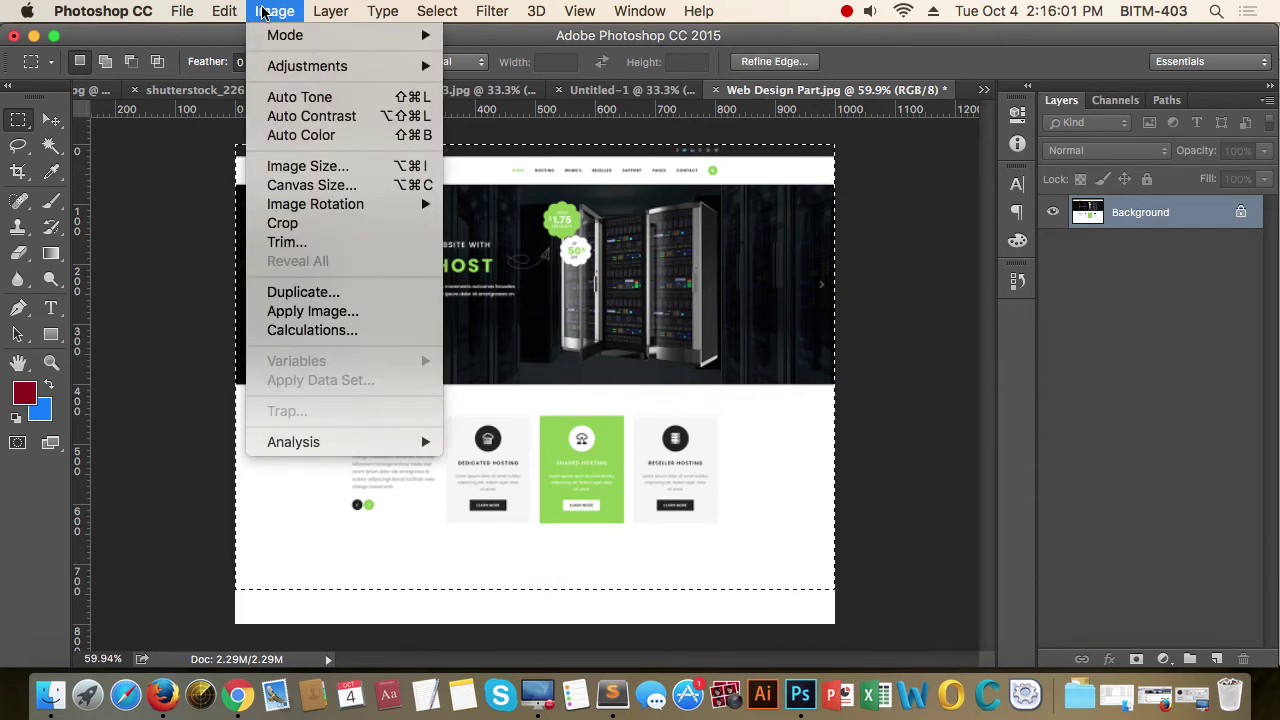
pyautogui.click(307, 231)
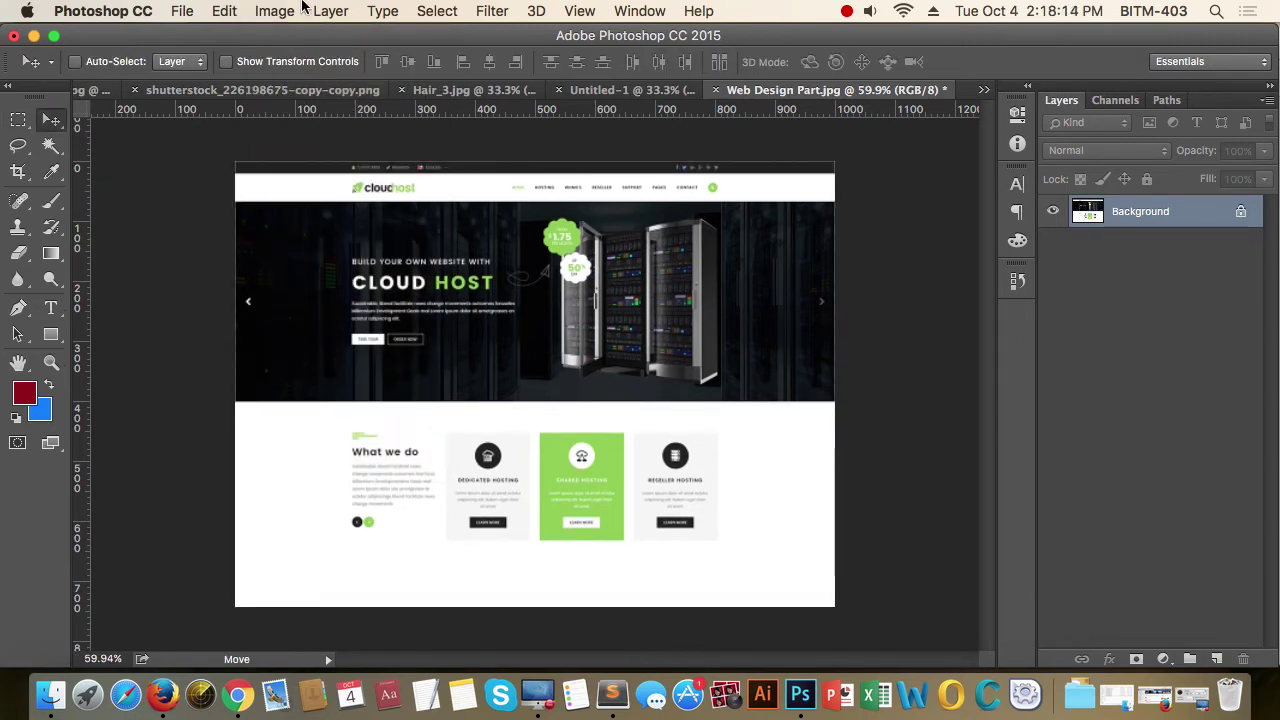
pyautogui.click(274, 11)
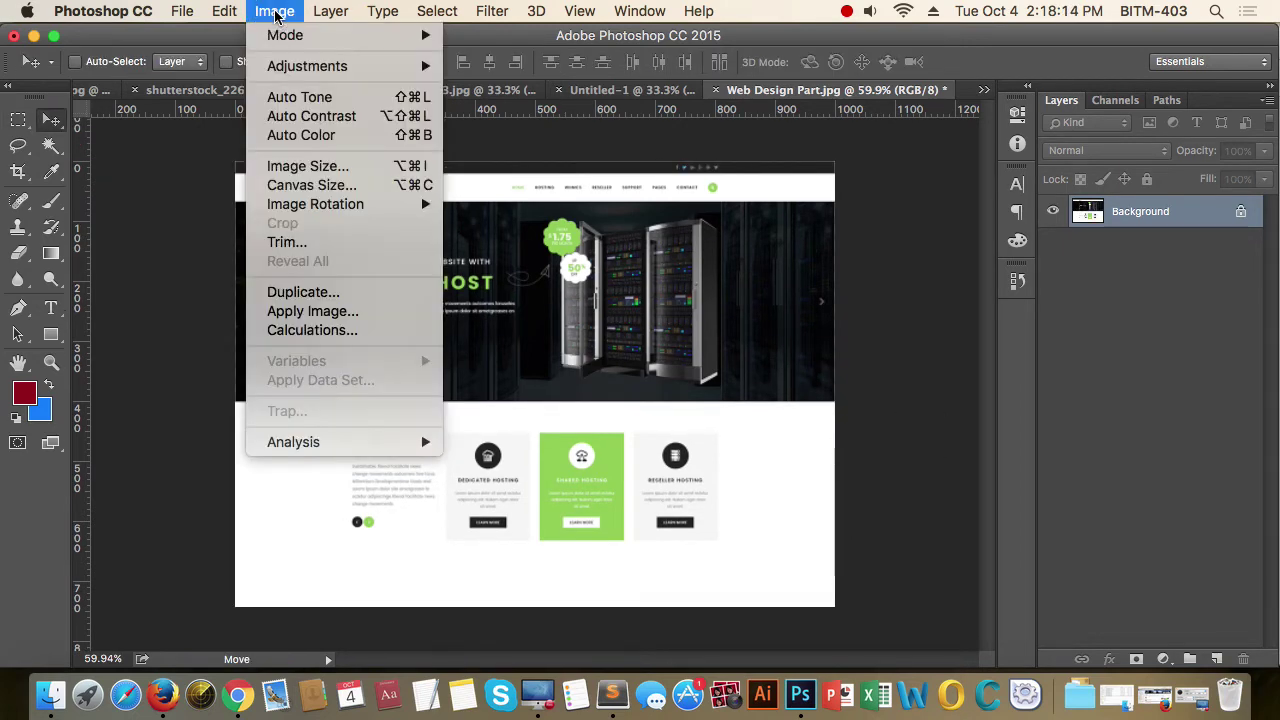
pyautogui.moveTo(390, 208)
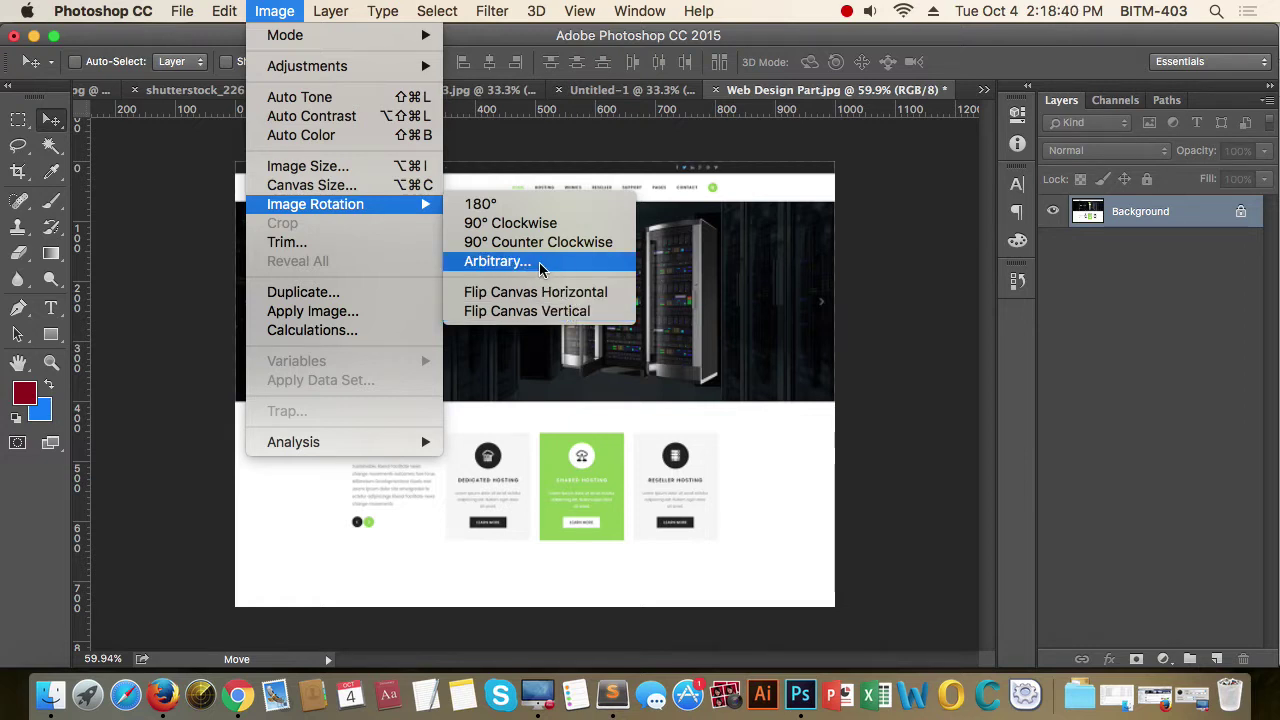
pyautogui.click(1005, 62)
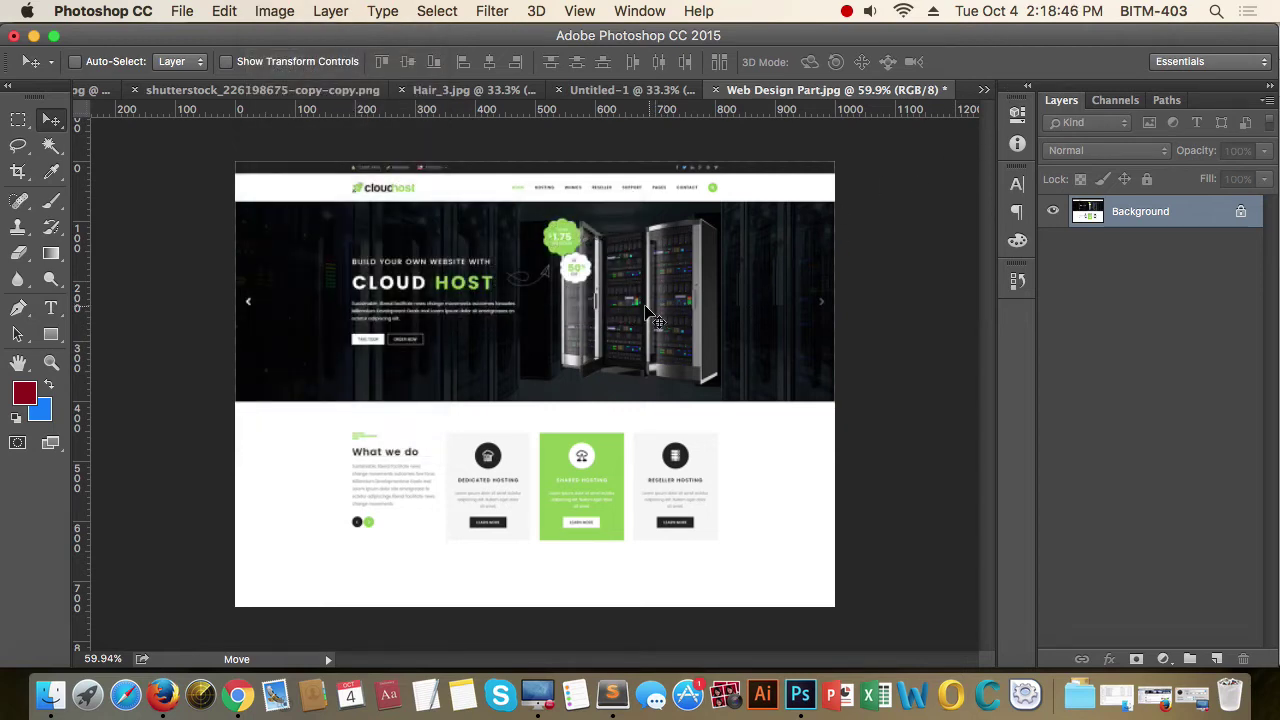
# - Draw a ruler line across the page header sloping down about 3.2°, and rotate the canvas by that angle with arbitrary rotation
pyautogui.click(54, 178)
pyautogui.click(134, 223)
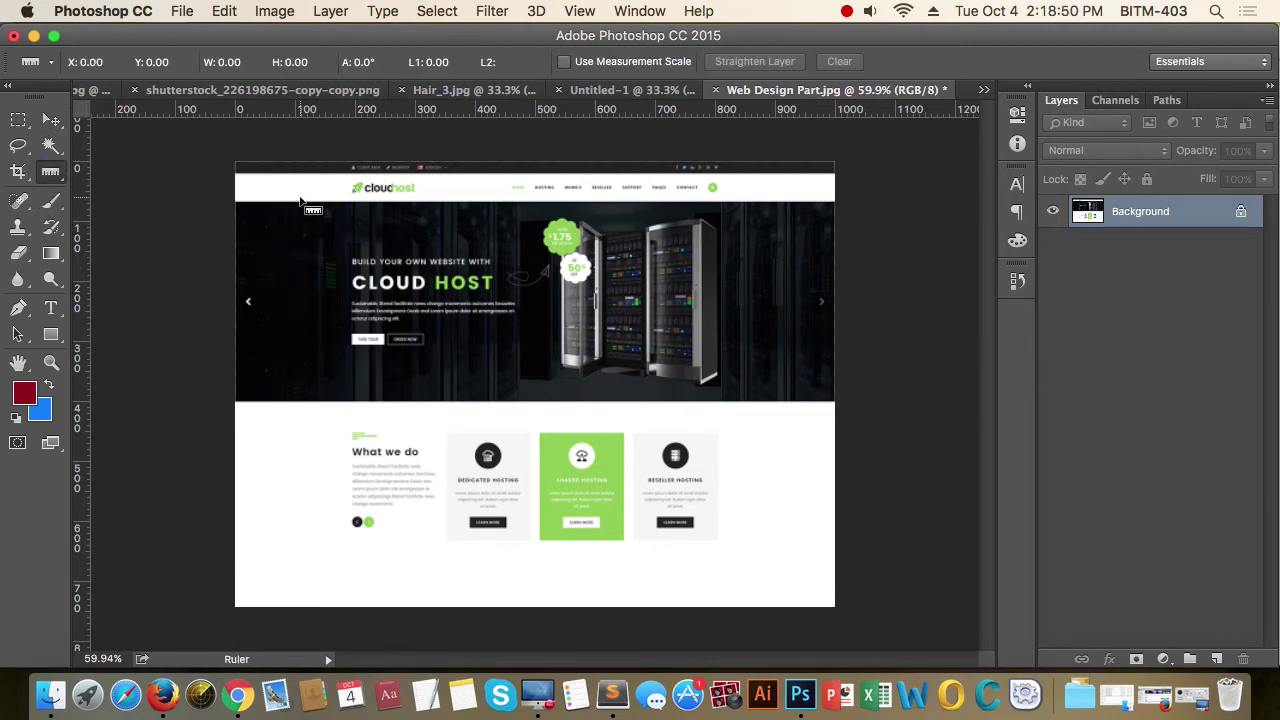
pyautogui.moveTo(246, 167); pyautogui.dragTo(812, 199)
pyautogui.click(285, 12)
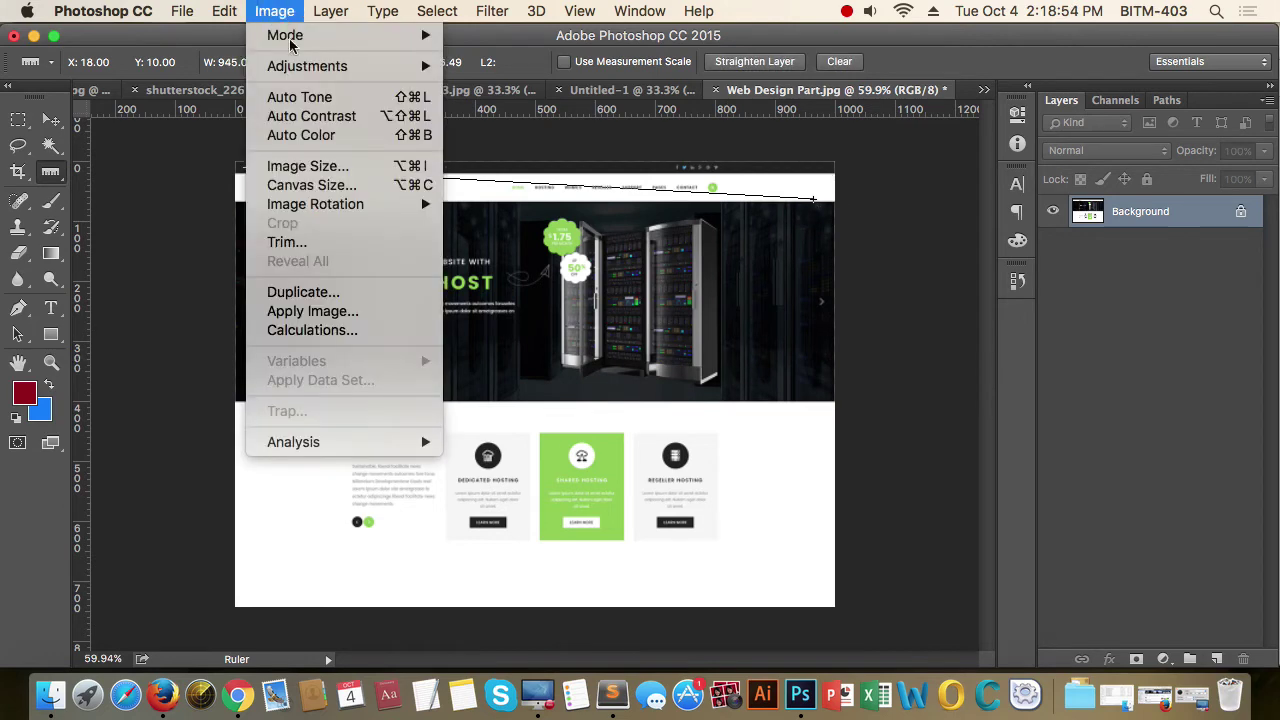
pyautogui.click(563, 271)
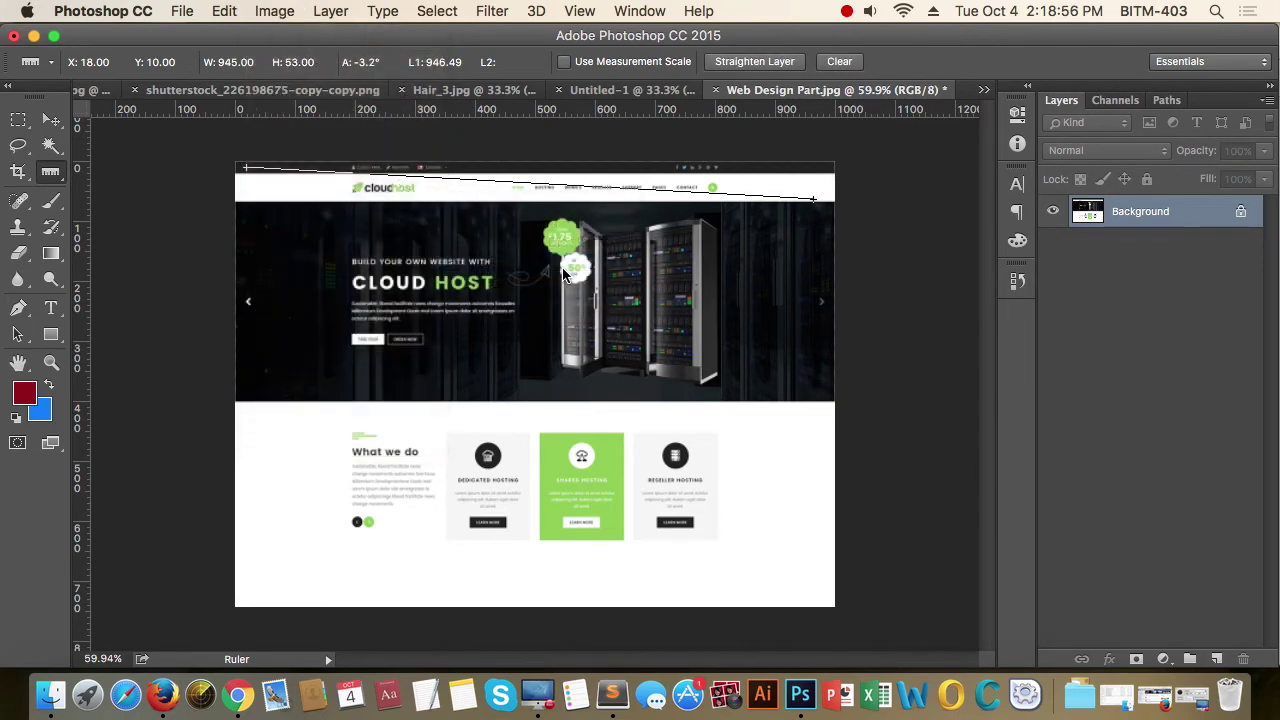
pyautogui.press('Return')
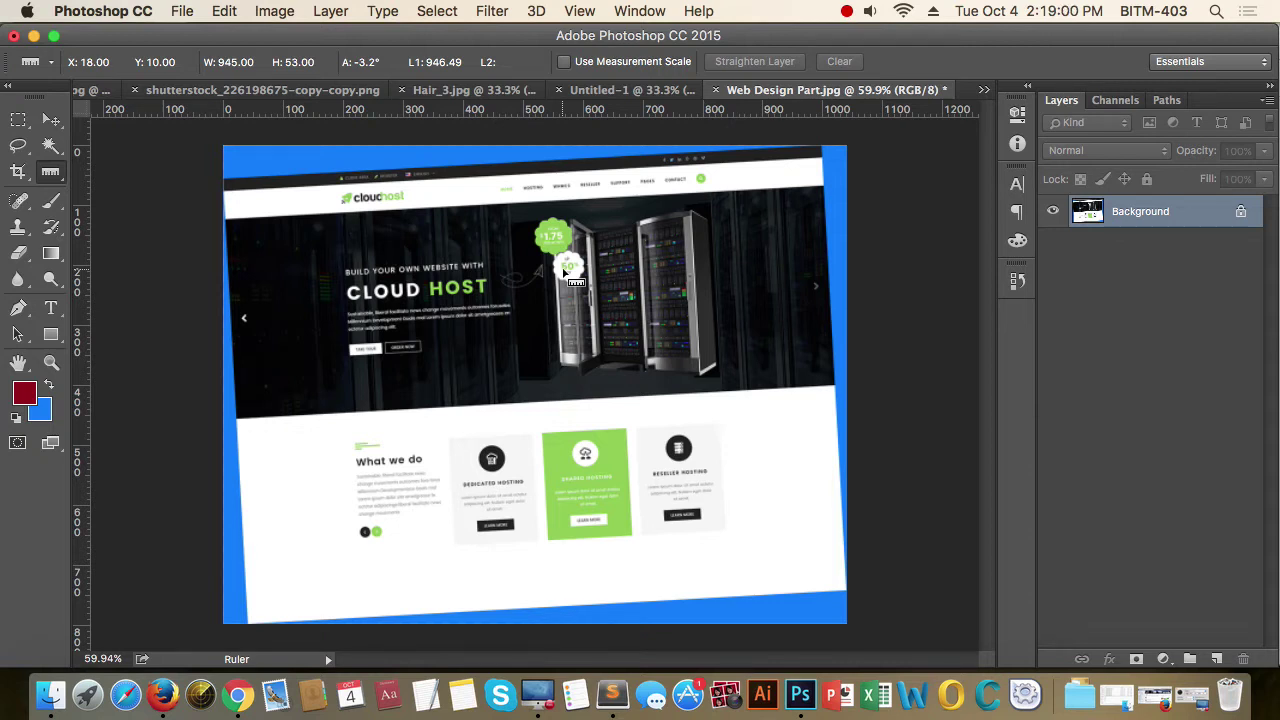
# - Reset the foreground and background colours to default, and draw a ruler line about 995 pixels long along the tilted page's top edge
pyautogui.press('d')
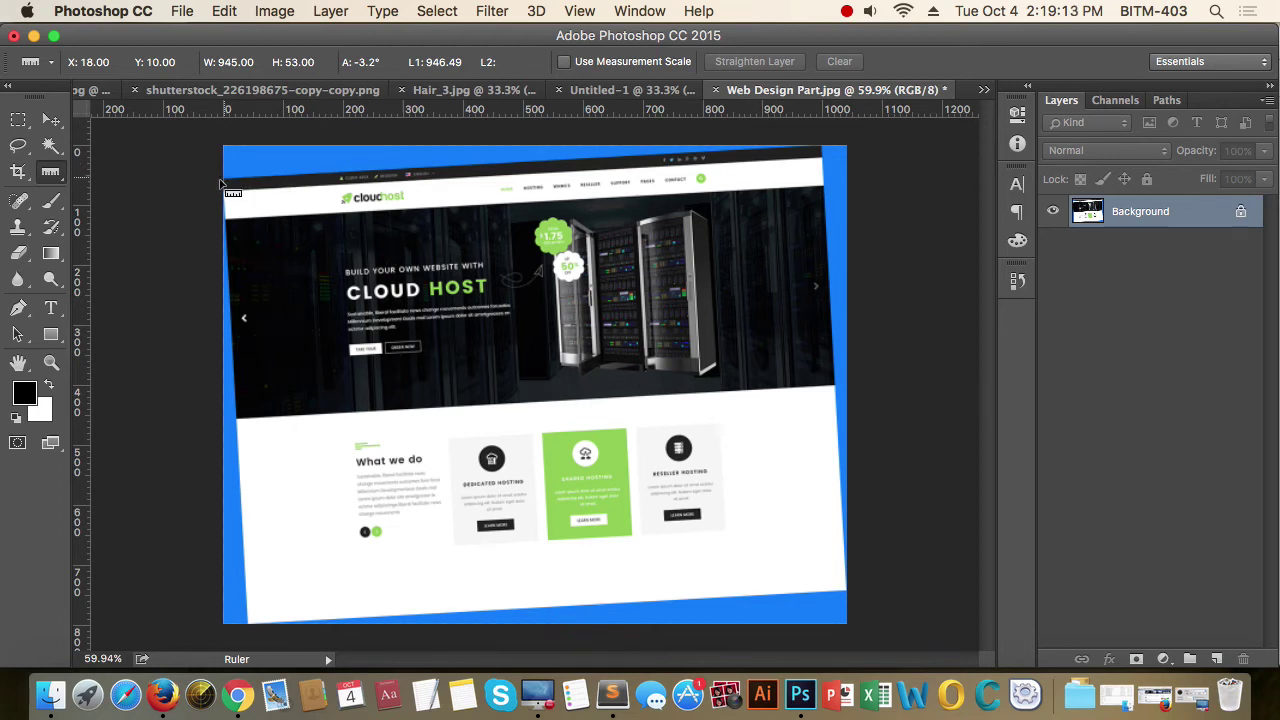
pyautogui.click(50, 172)
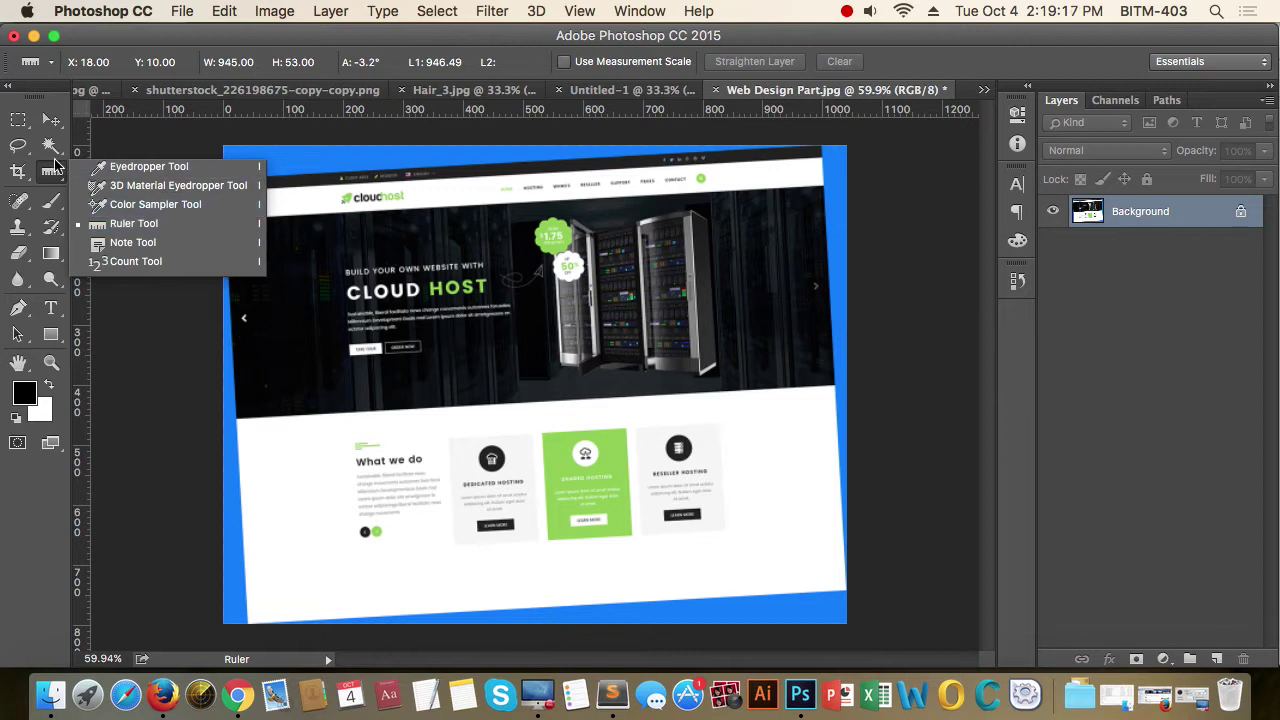
pyautogui.click(140, 224)
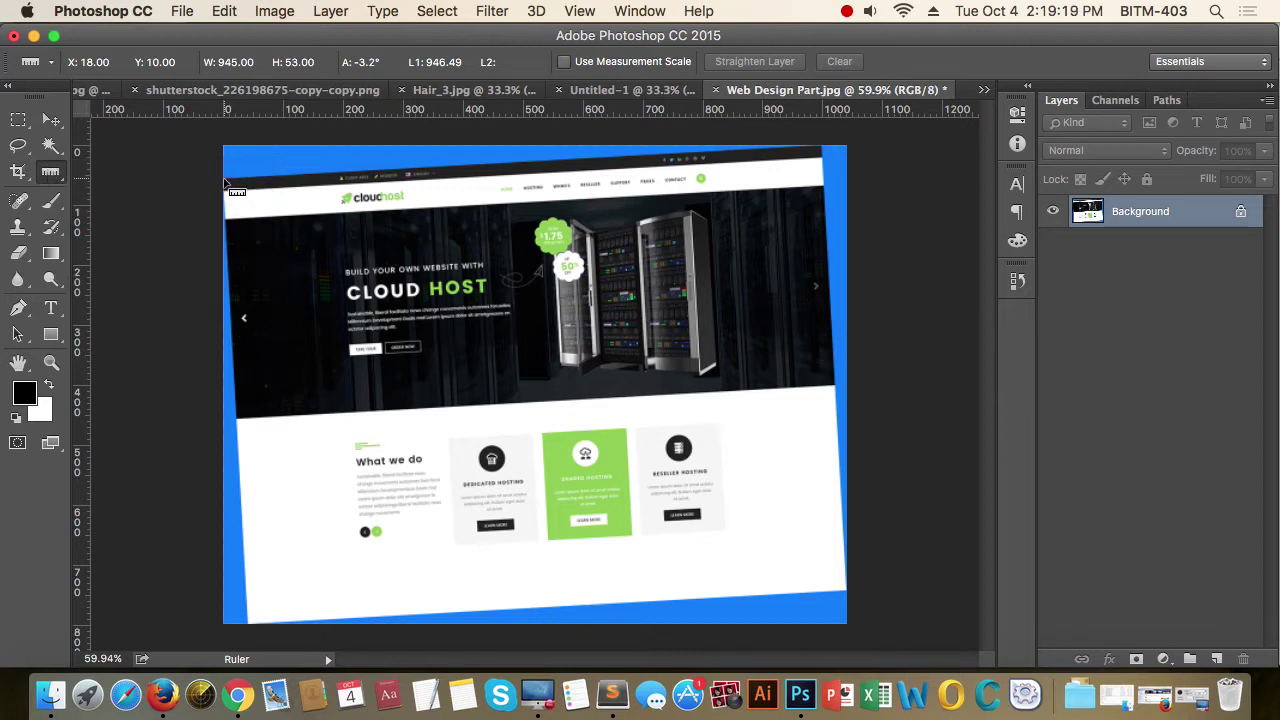
pyautogui.moveTo(225, 181)
pyautogui.mouseDown()
pyautogui.moveTo(420, 160)
pyautogui.moveTo(823, 150)
pyautogui.mouseUp()
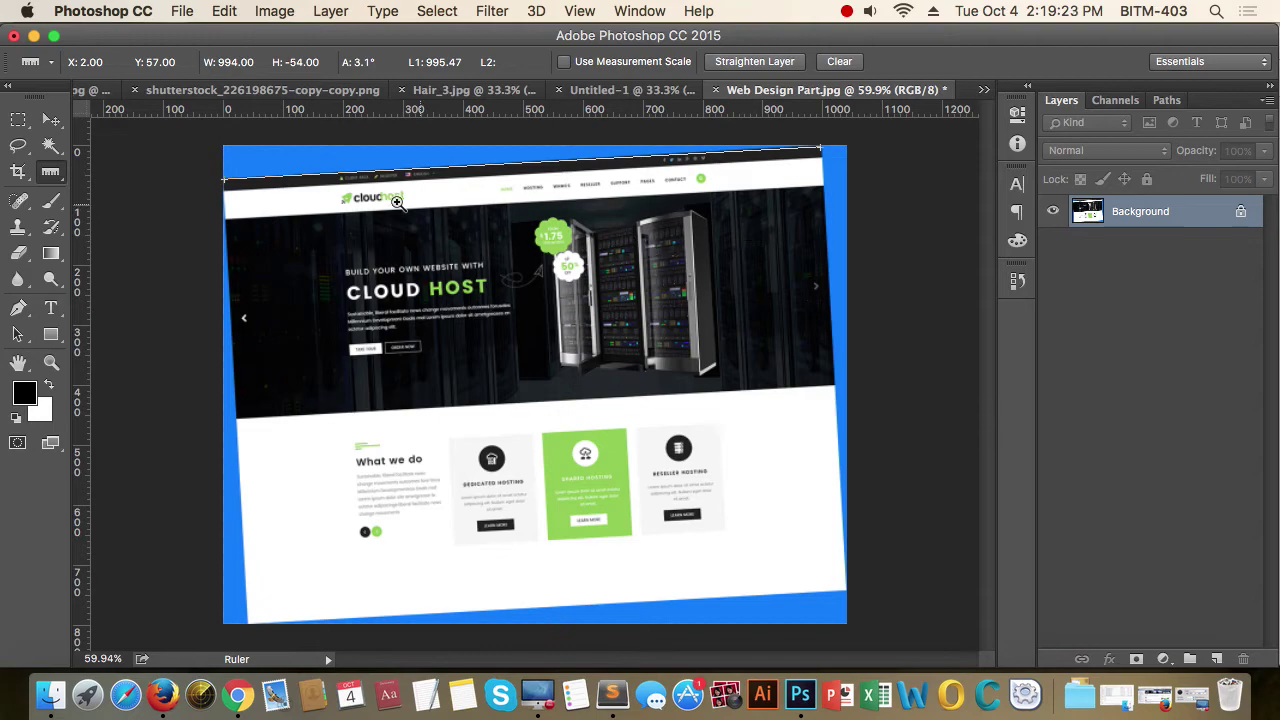
# - Adjust both ends of the ruler line to match the tilted page's top corners, making it about 1000 pixels long at 3.2°
pyautogui.moveTo(224, 192); pyautogui.dragTo(447, 276)
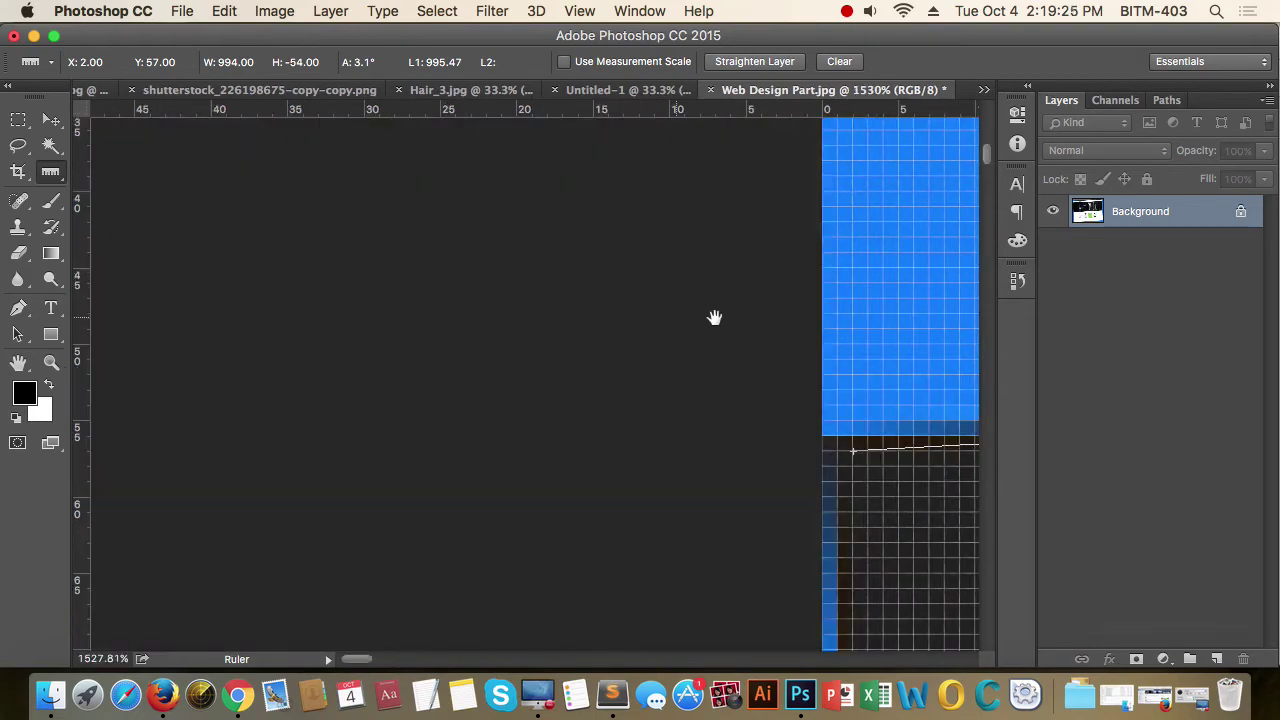
pyautogui.moveTo(714, 317); pyautogui.dragTo(409, 171)
pyautogui.click(452, 300)
pyautogui.moveTo(452, 300); pyautogui.dragTo(424, 284)
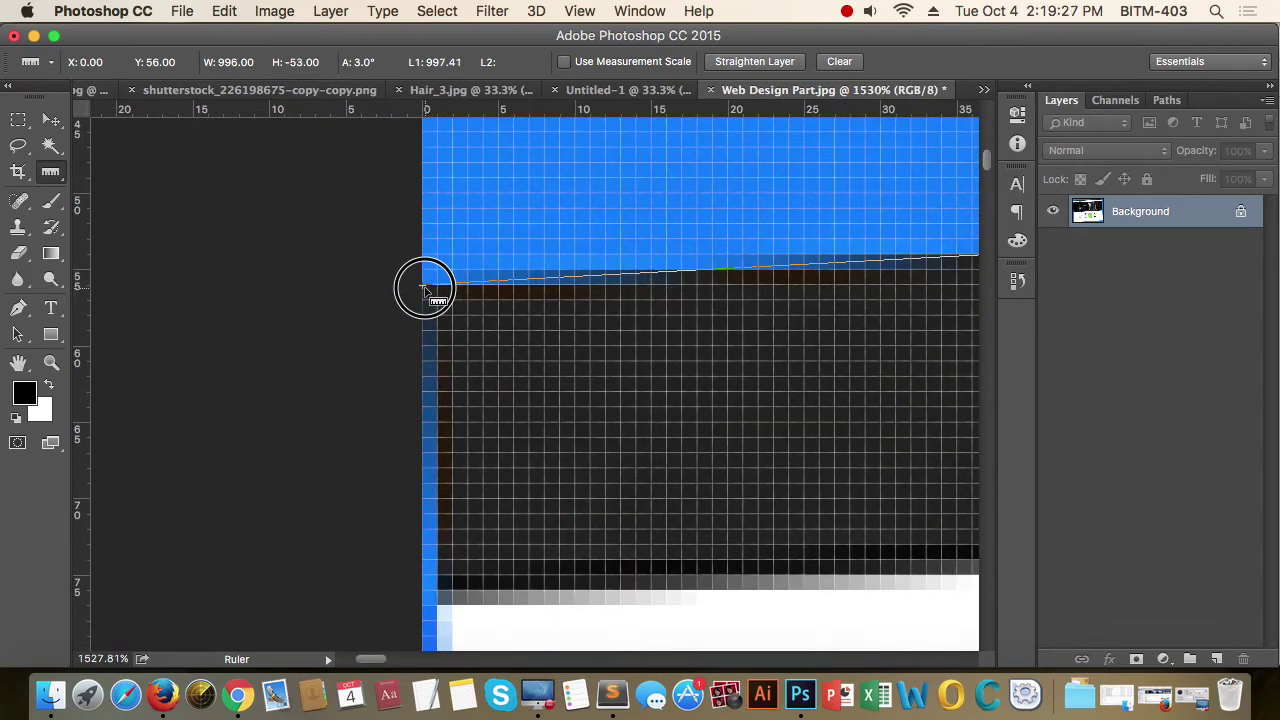
pyautogui.moveTo(763, 357); pyautogui.dragTo(580, 306)
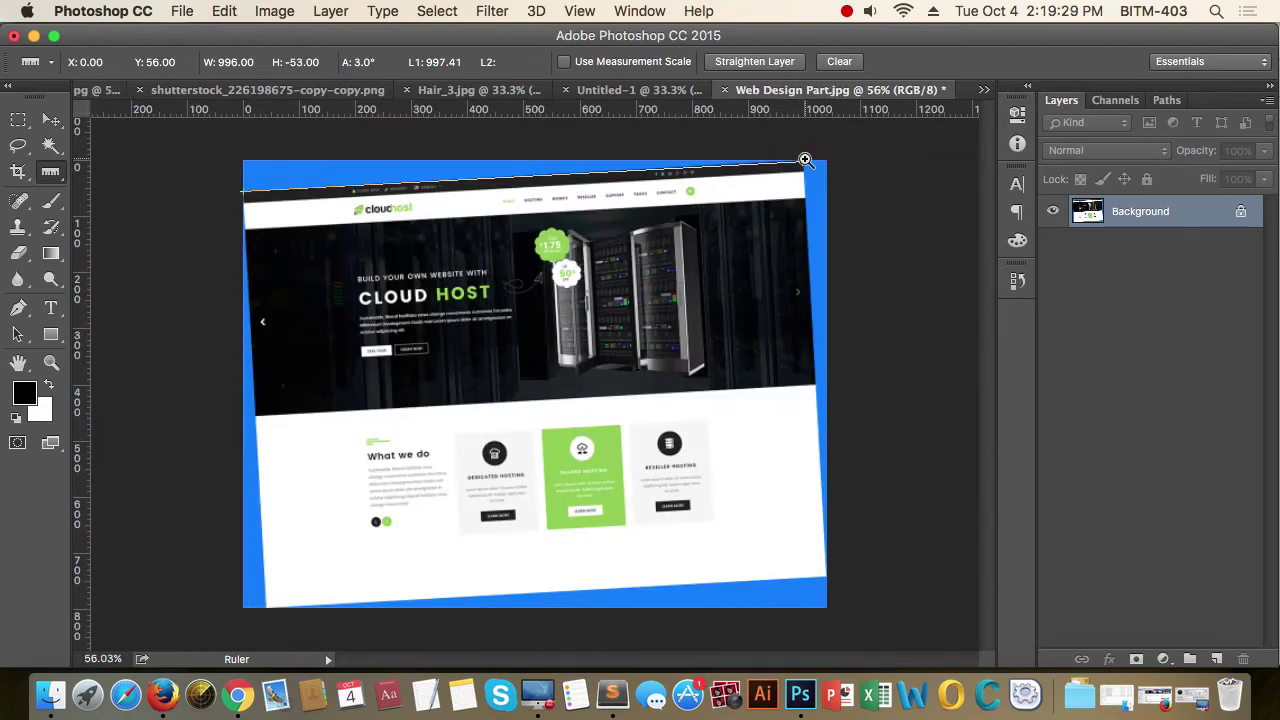
pyautogui.moveTo(803, 157); pyautogui.dragTo(994, 343)
pyautogui.moveTo(764, 196); pyautogui.dragTo(771, 177)
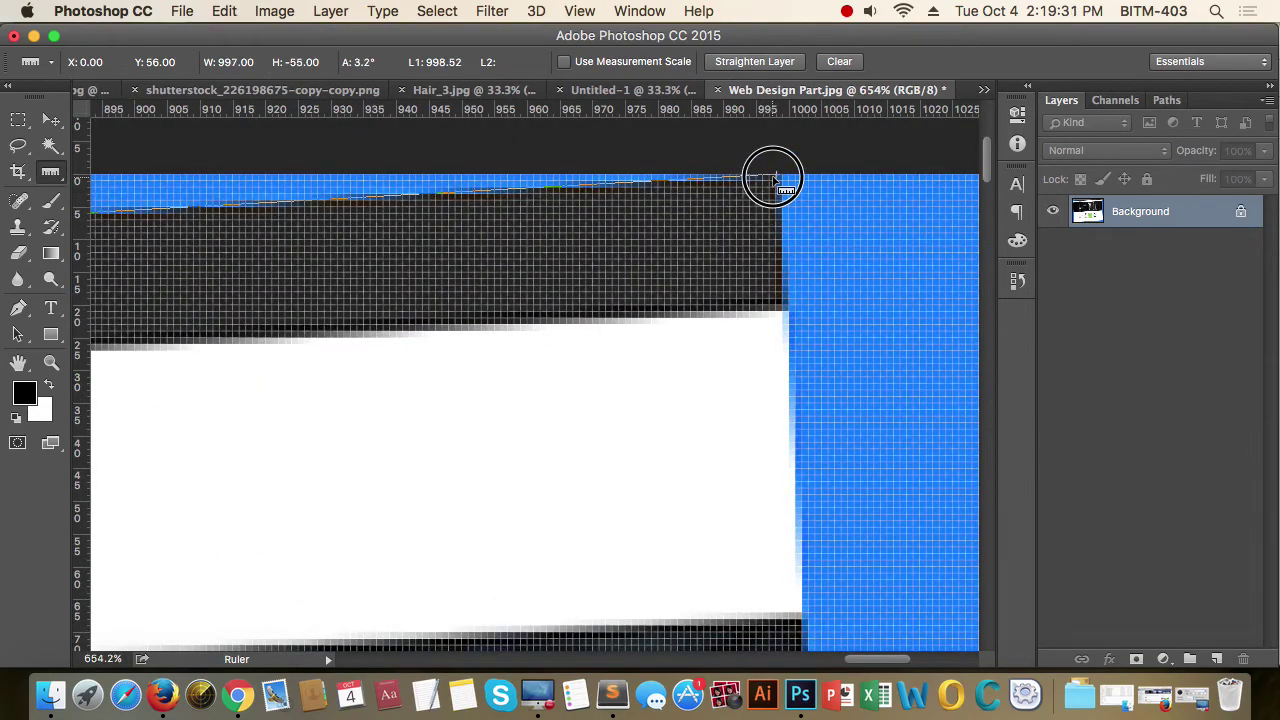
pyautogui.moveTo(689, 363); pyautogui.dragTo(458, 383)
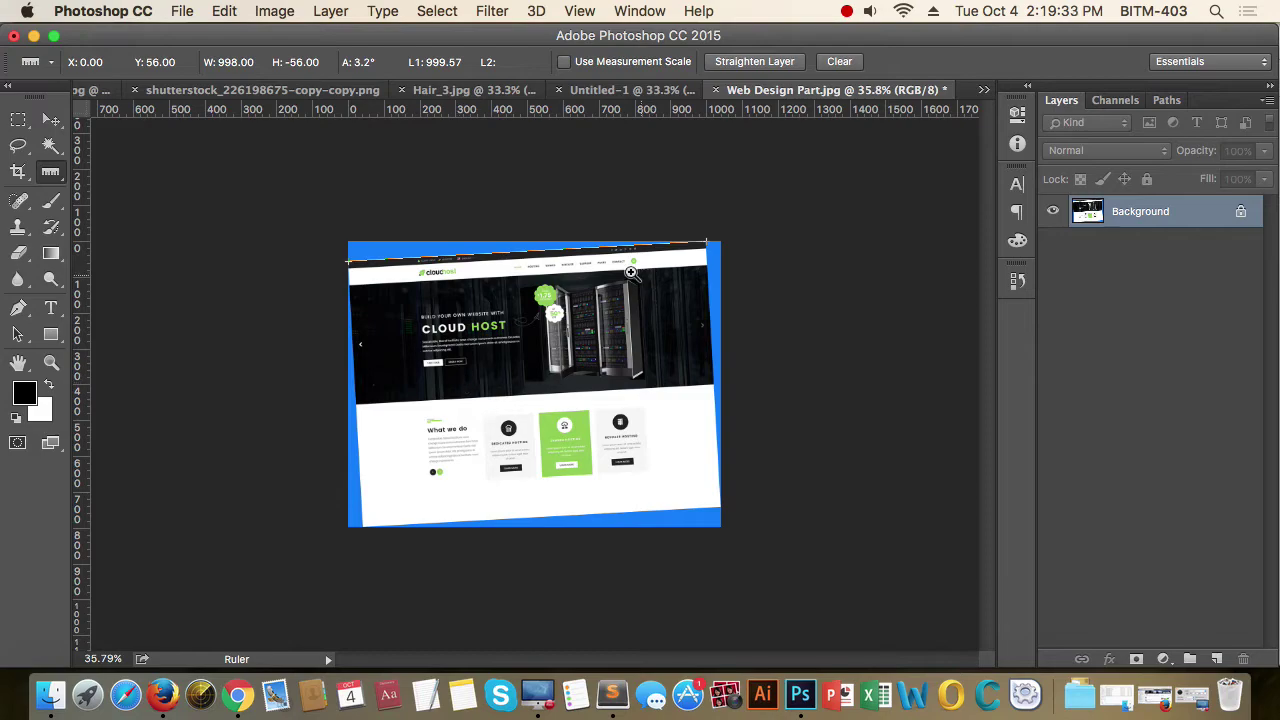
pyautogui.moveTo(633, 275); pyautogui.dragTo(495, 308)
# - Rotate the canvas 3.21° clockwise with arbitrary rotation to level the page along the ruler line
pyautogui.click(280, 12)
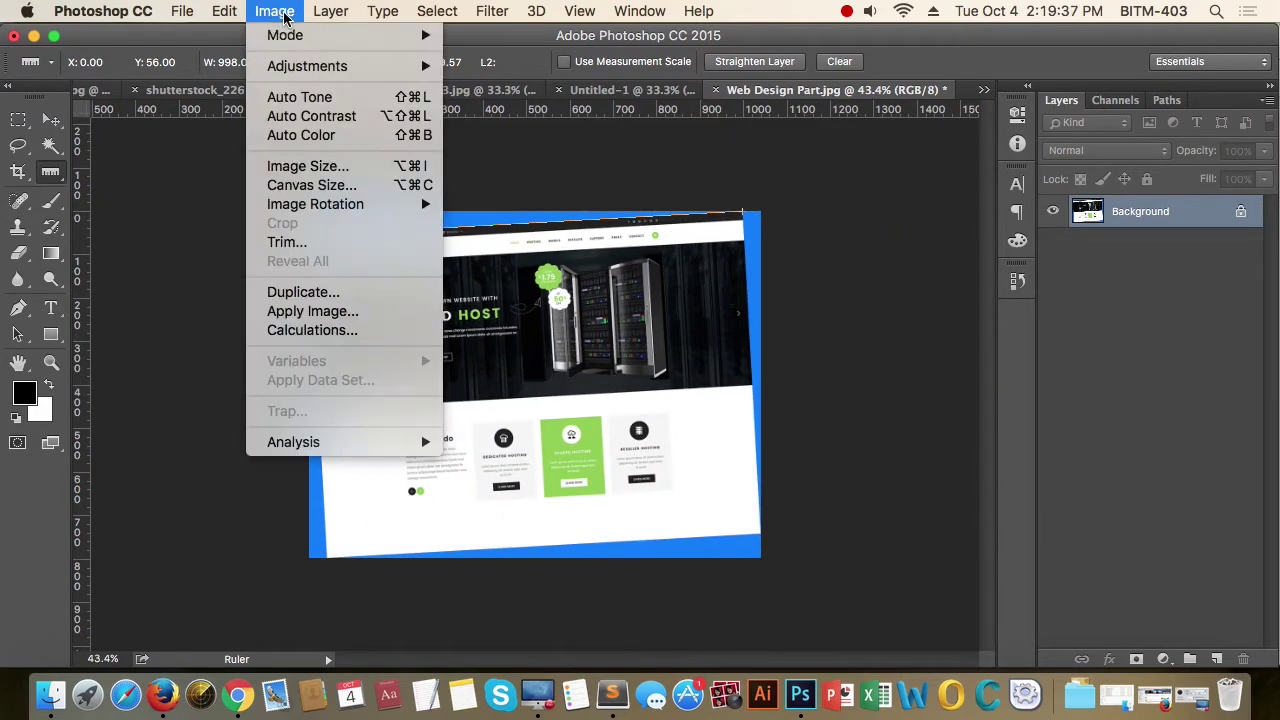
pyautogui.moveTo(352, 209)
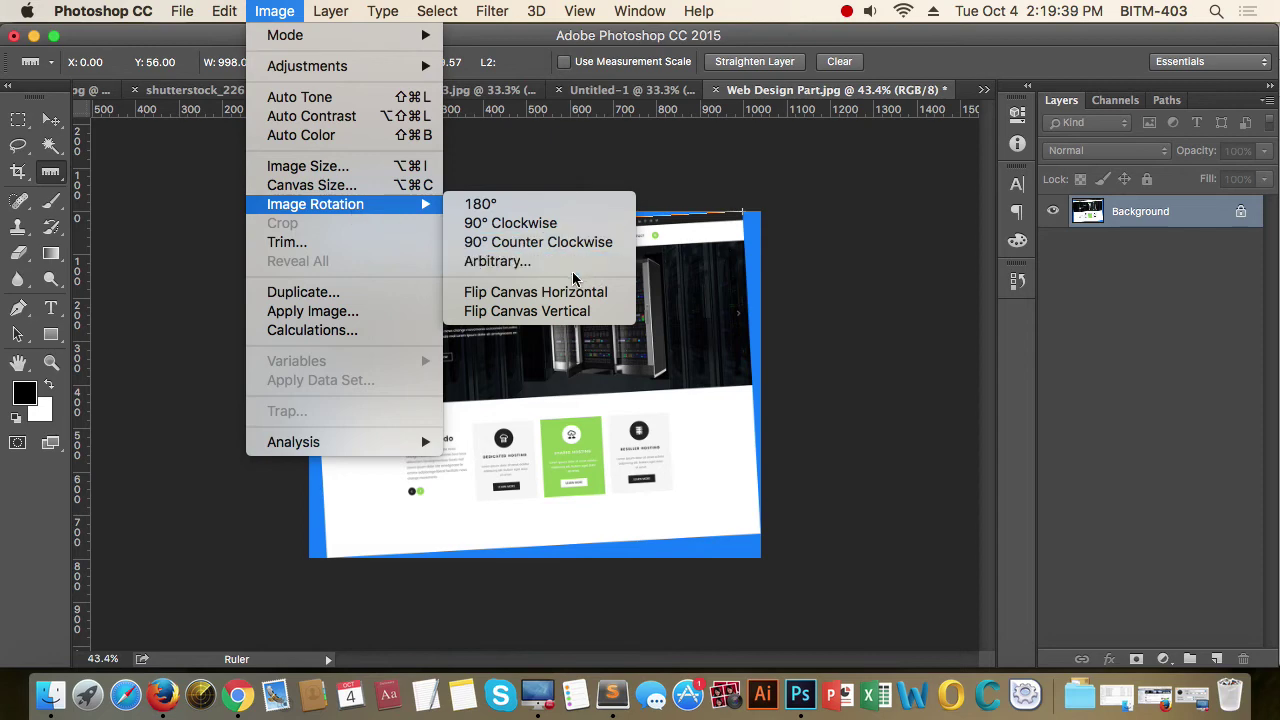
pyautogui.click(515, 266)
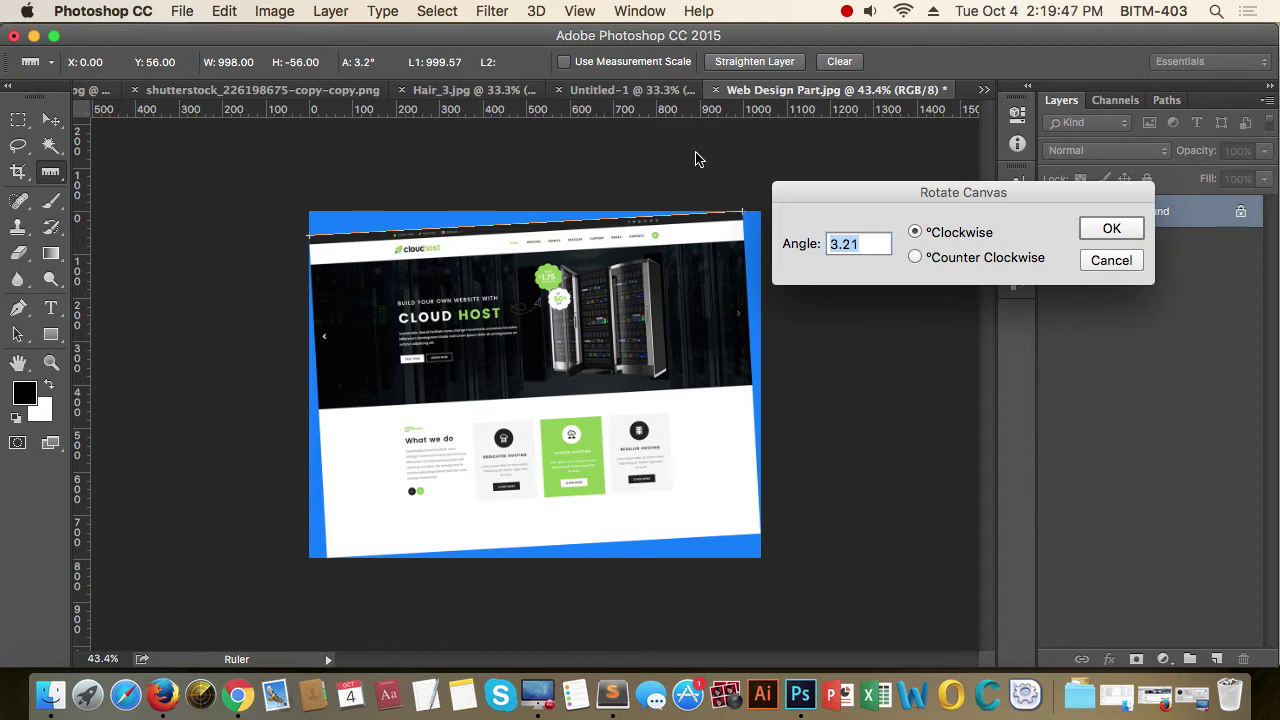
pyautogui.click(1110, 234)
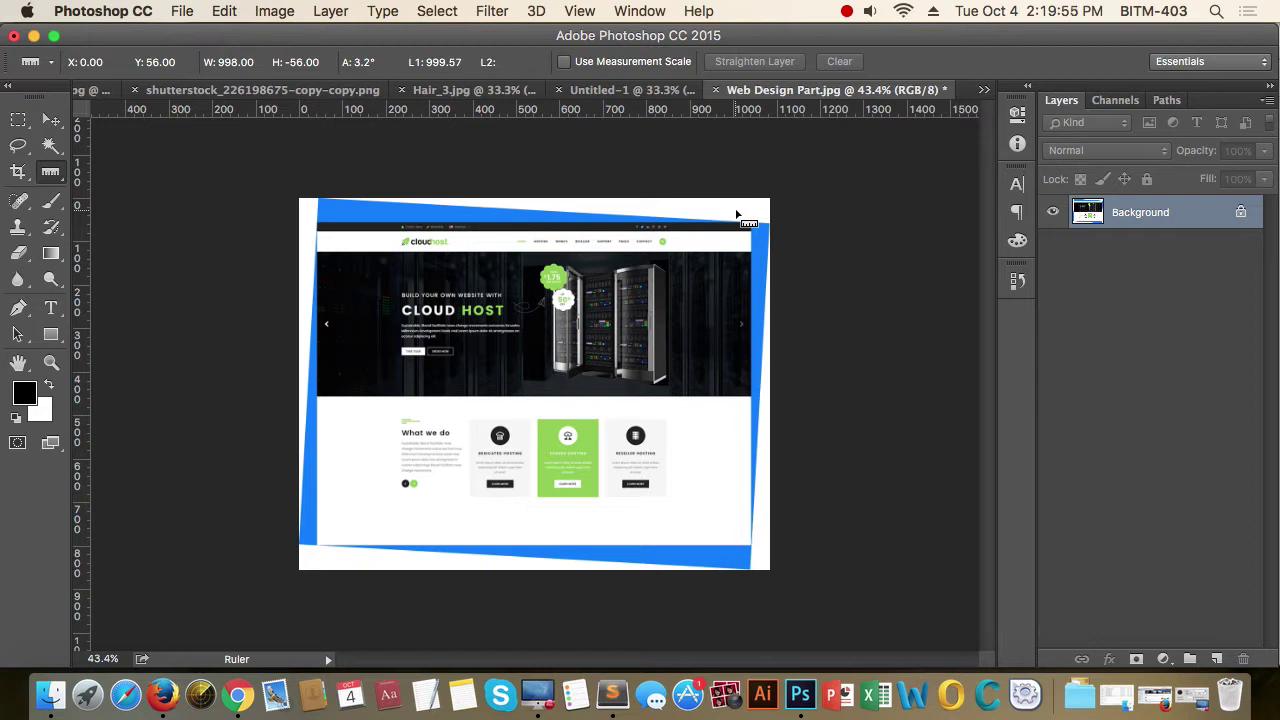
# - Select the levelled web page with the Rectangular Marquee and crop the image to that selection
pyautogui.press('m')
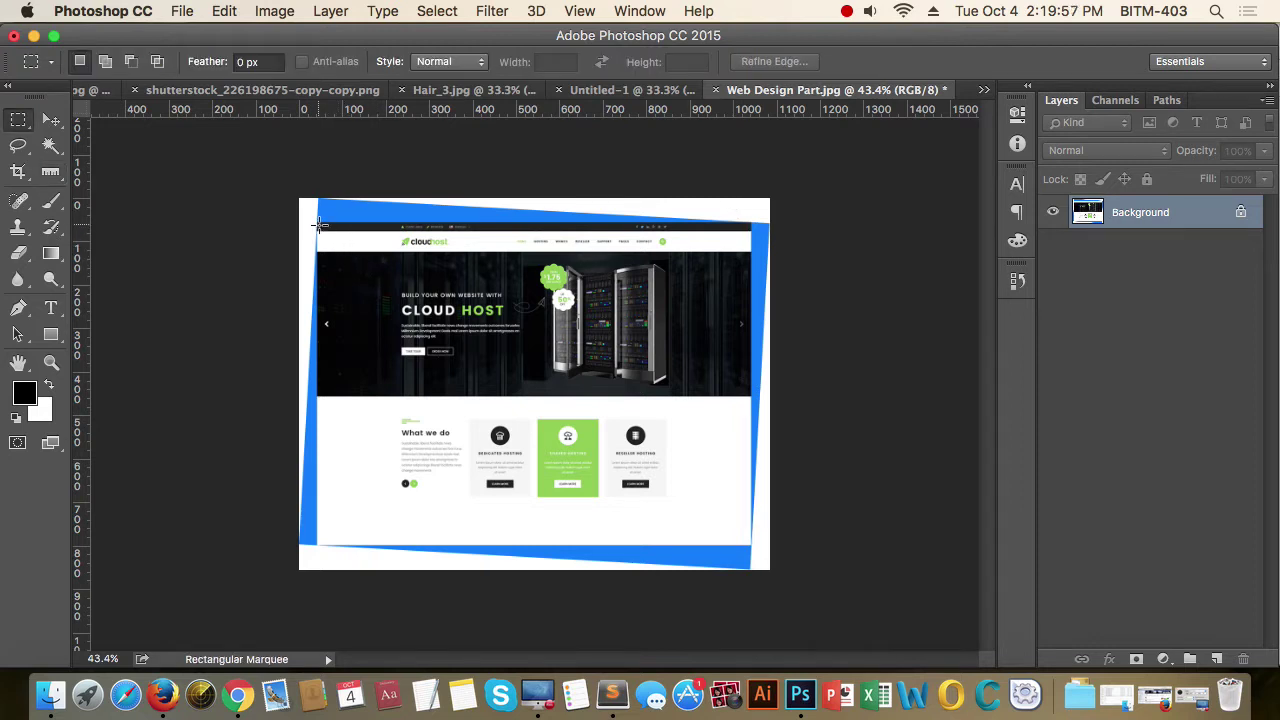
pyautogui.moveTo(318, 225); pyautogui.dragTo(757, 540)
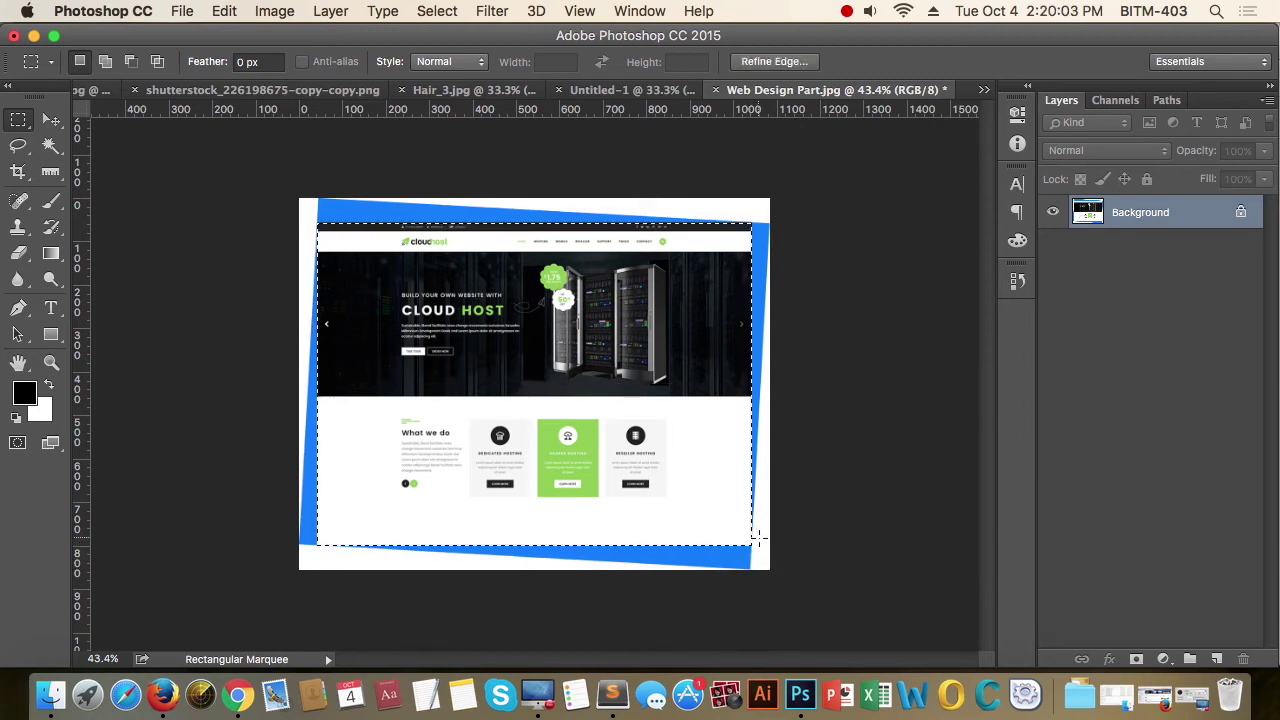
pyautogui.click(265, 12)
pyautogui.click(283, 223)
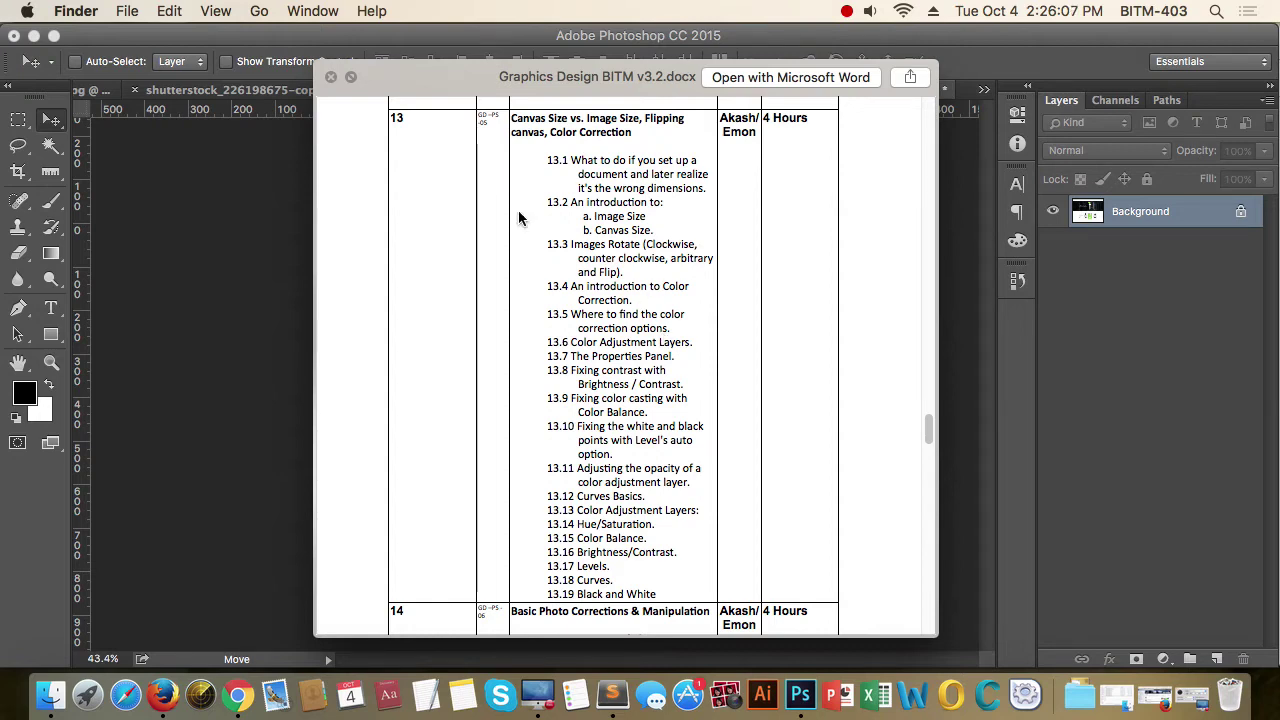
# - Examine the direct image adjustments offered for the web design and compare them with the available adjustment layer types
pyautogui.click(275, 48)
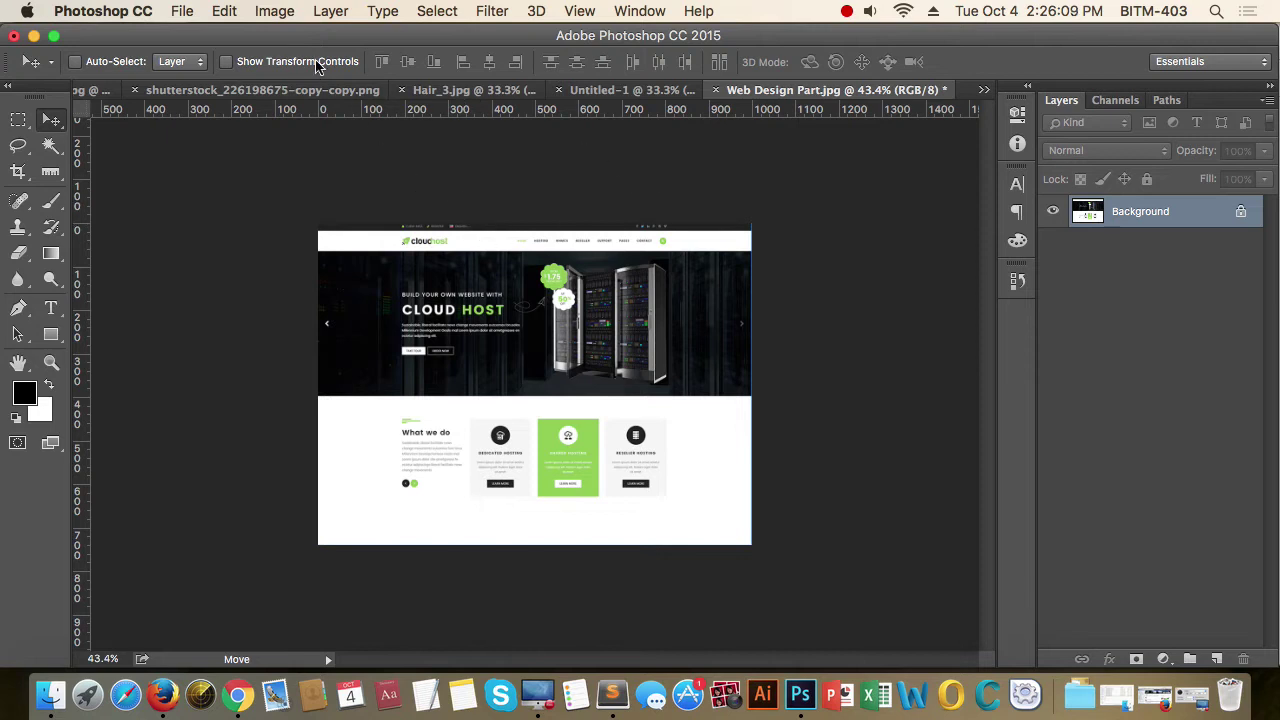
pyautogui.click(272, 12)
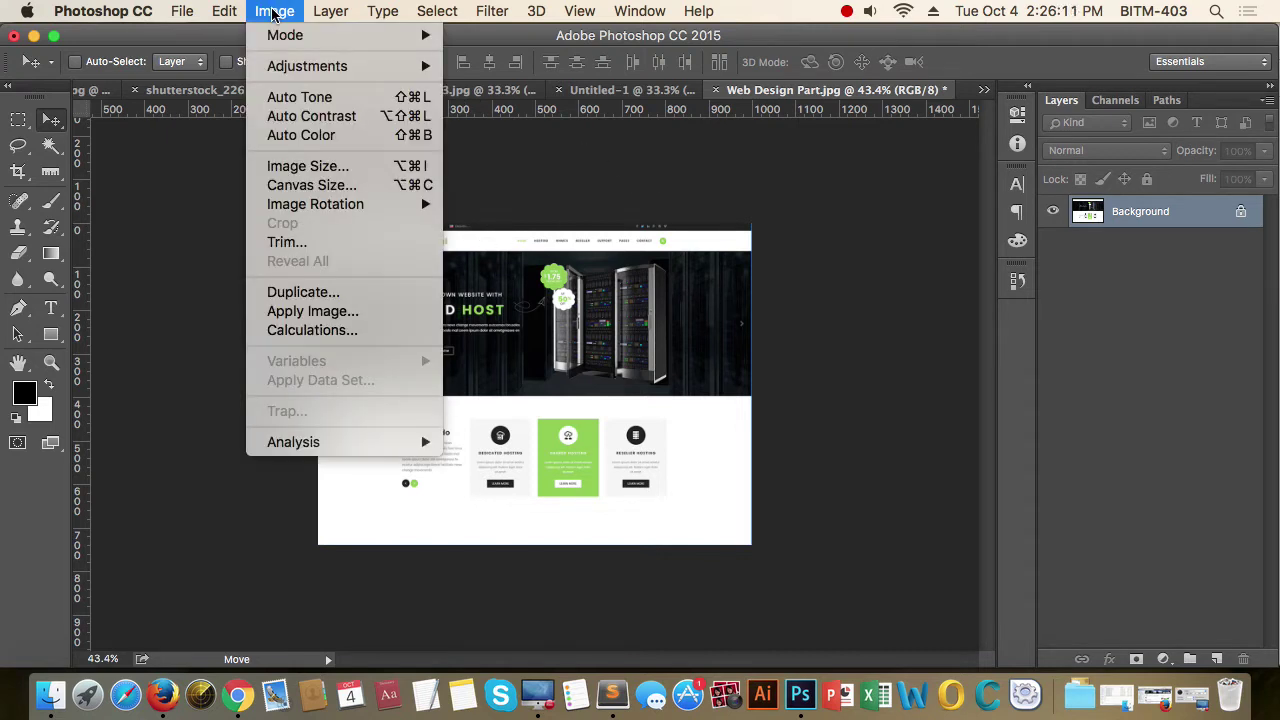
pyautogui.moveTo(313, 68)
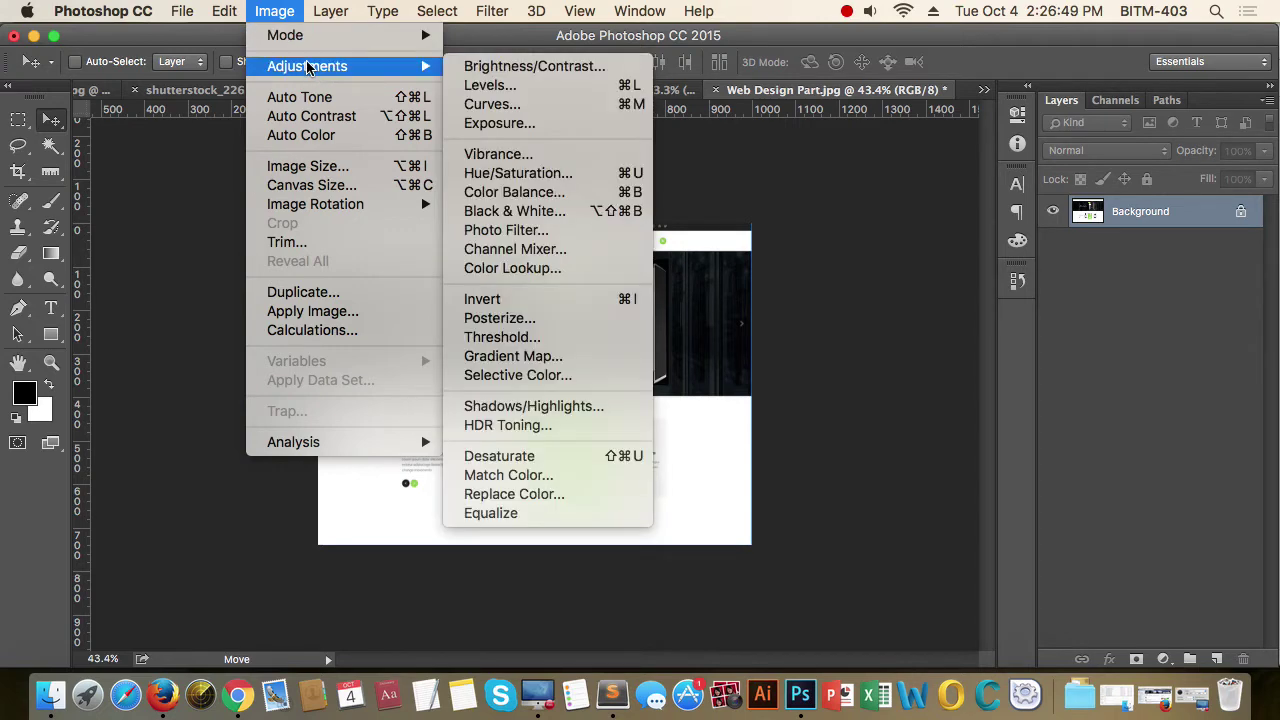
pyautogui.click(1157, 575)
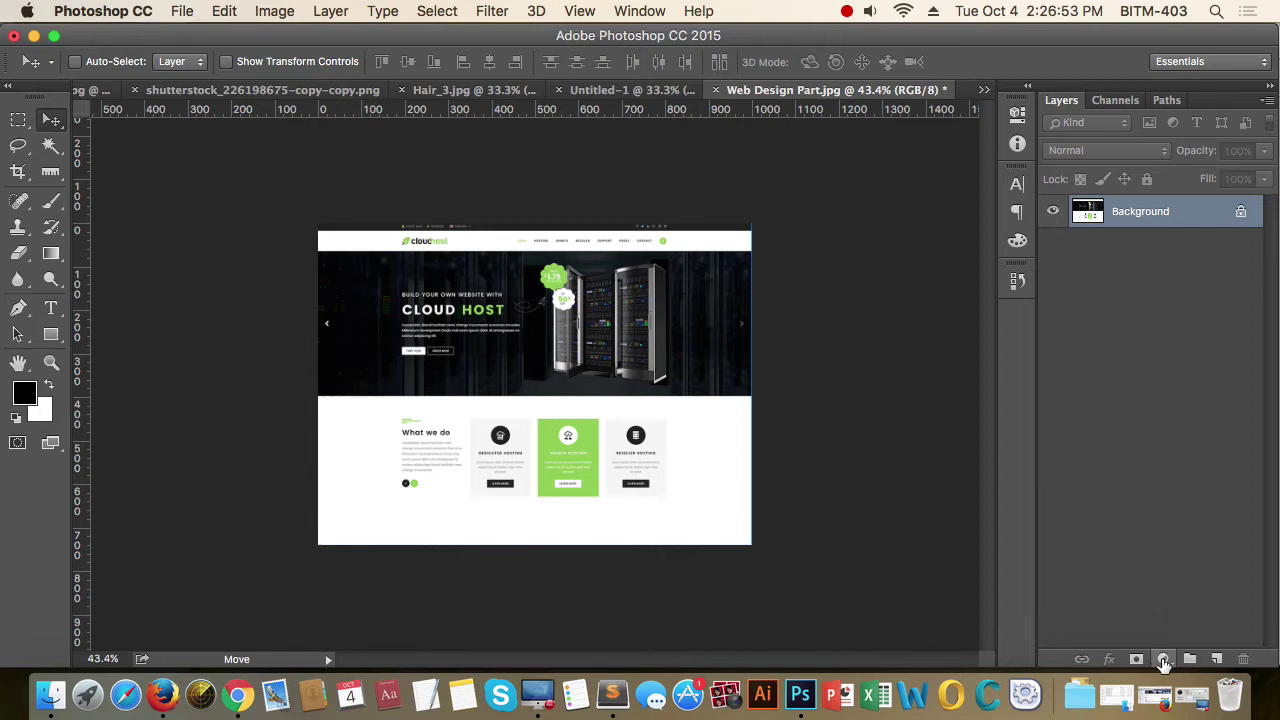
pyautogui.click(1163, 660)
pyautogui.click(1163, 660)
pyautogui.click(1162, 660)
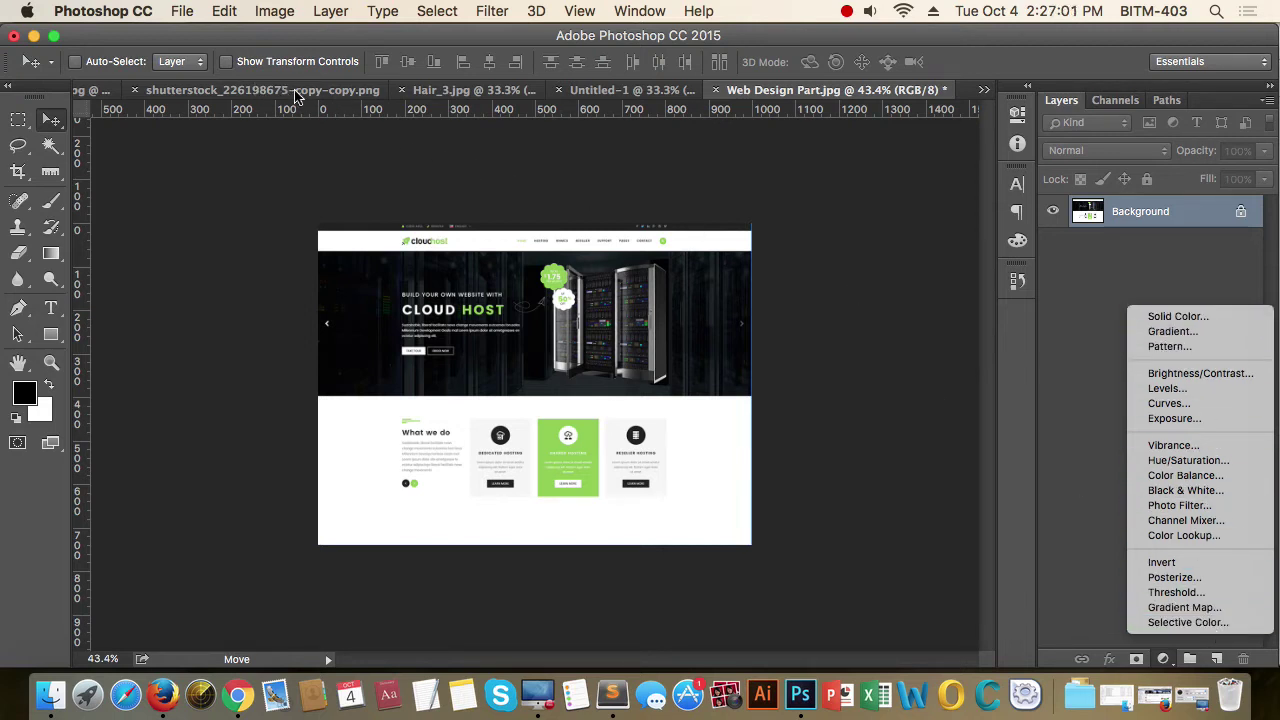
pyautogui.click(270, 14)
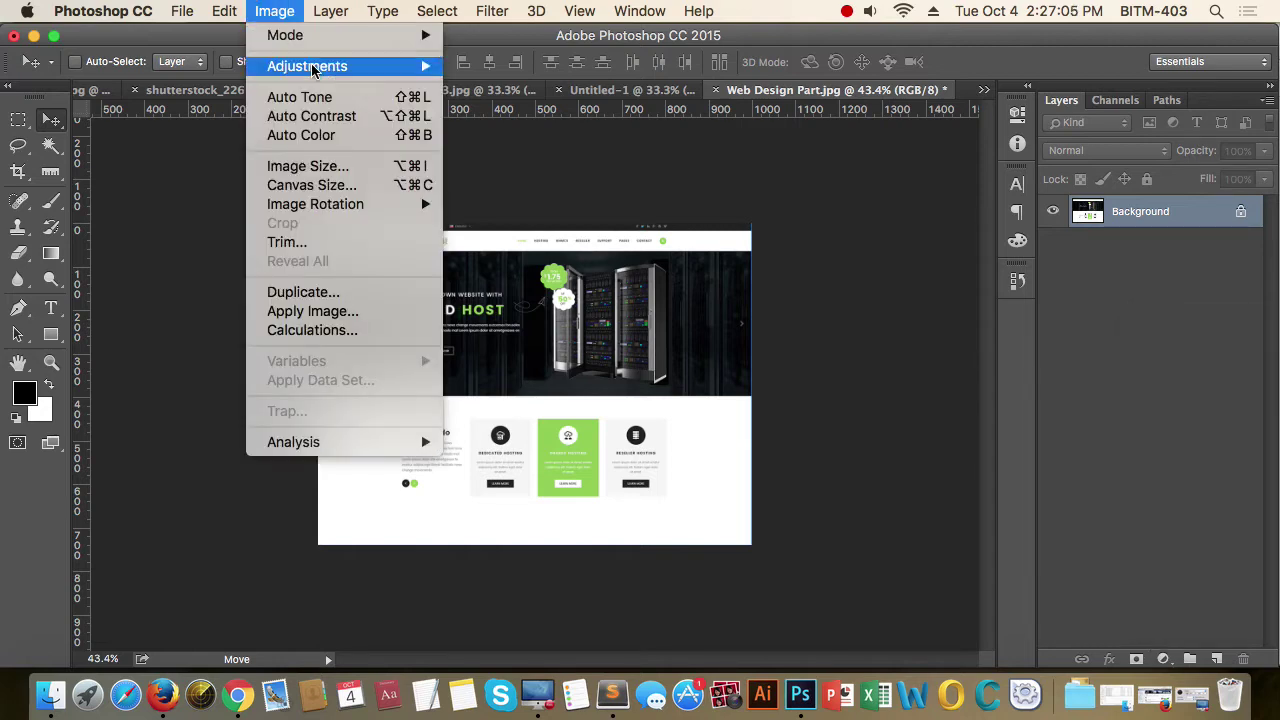
pyautogui.click(706, 66)
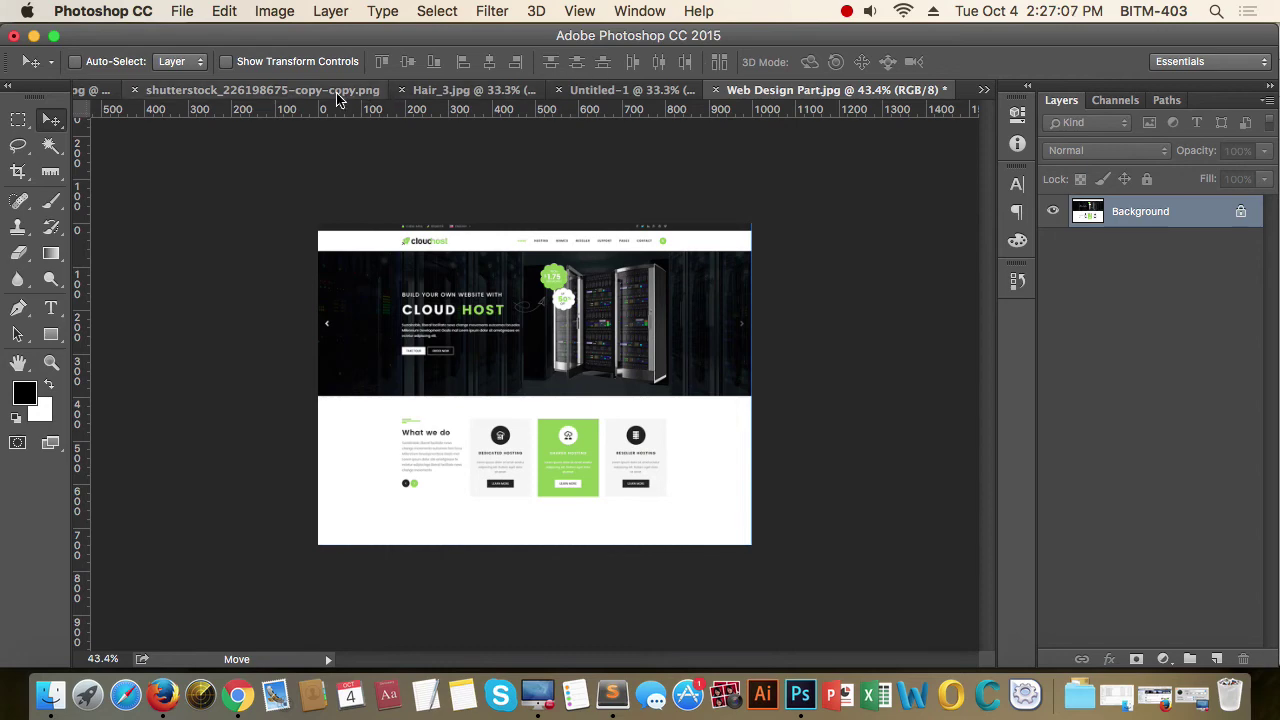
# - Switch to shutterstock_226198675-copy-copy.png and delete its Hue/Saturation 1 adjustment layer
pyautogui.click(255, 90)
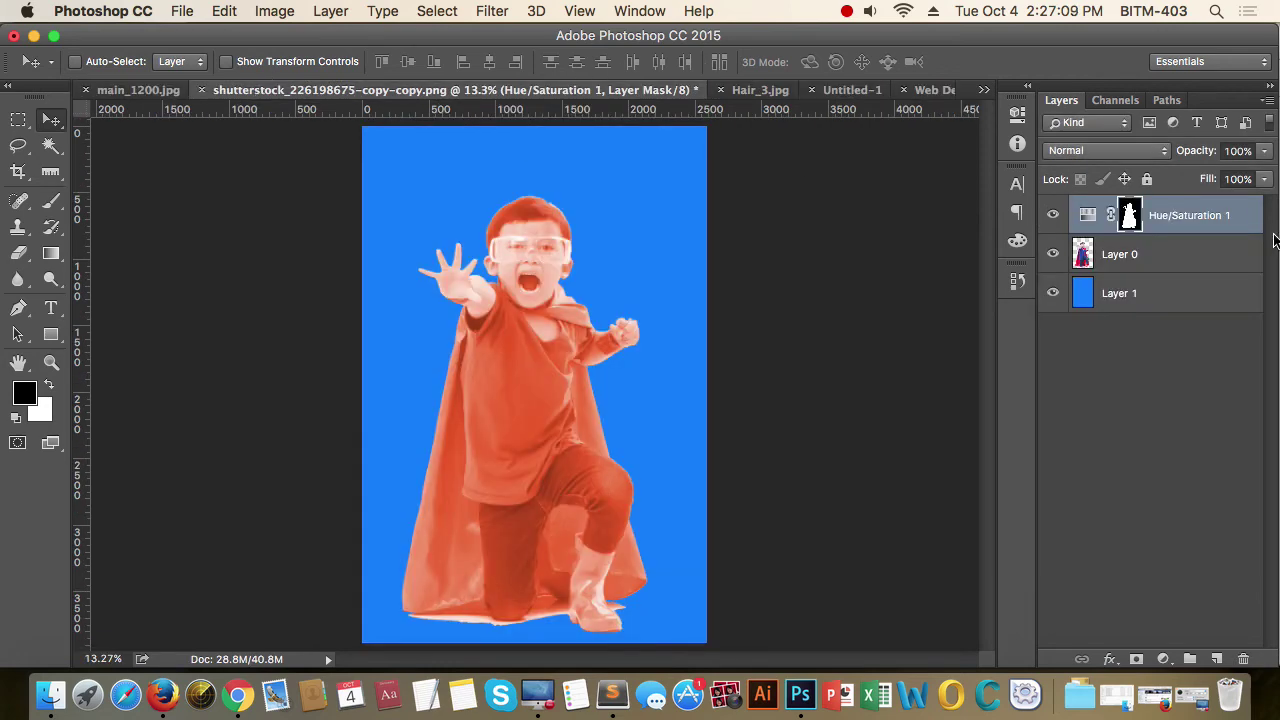
pyautogui.moveTo(1176, 238); pyautogui.dragTo(1245, 668)
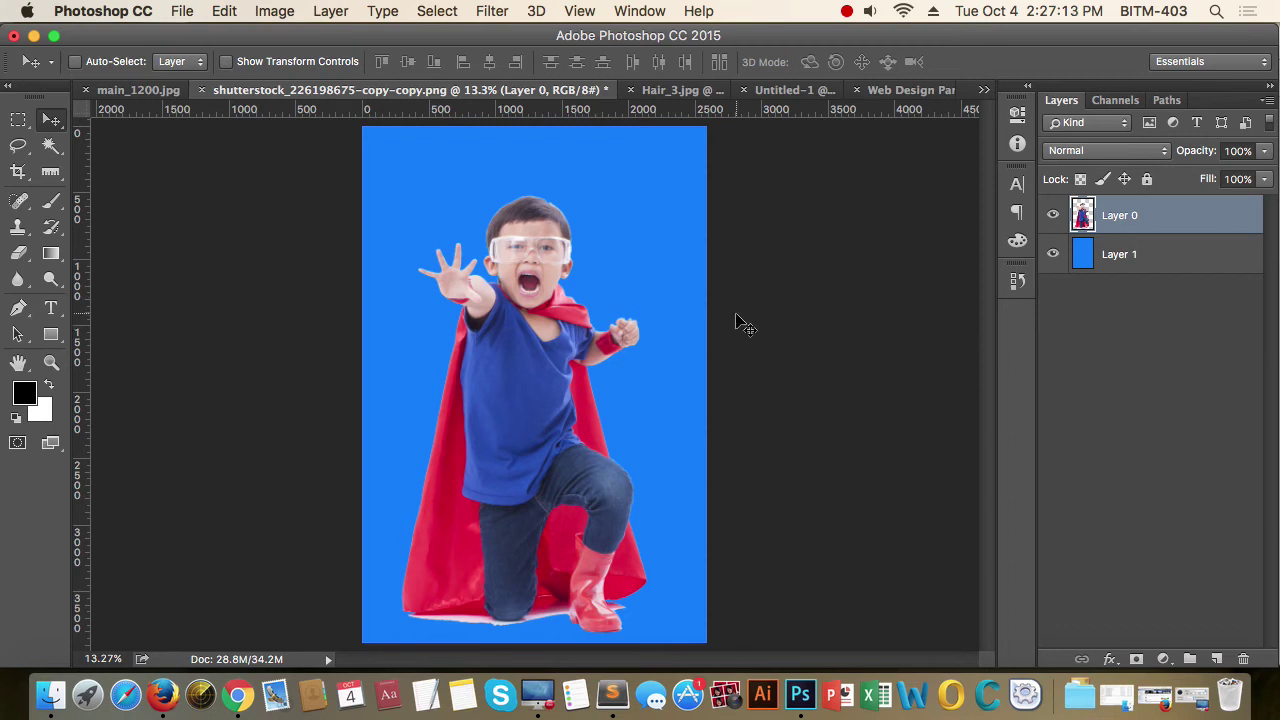
# - Apply a direct Hue/Saturation adjustment with hue +151 to Layer 0, comparing the colours with the preview off and on
pyautogui.click(272, 13)
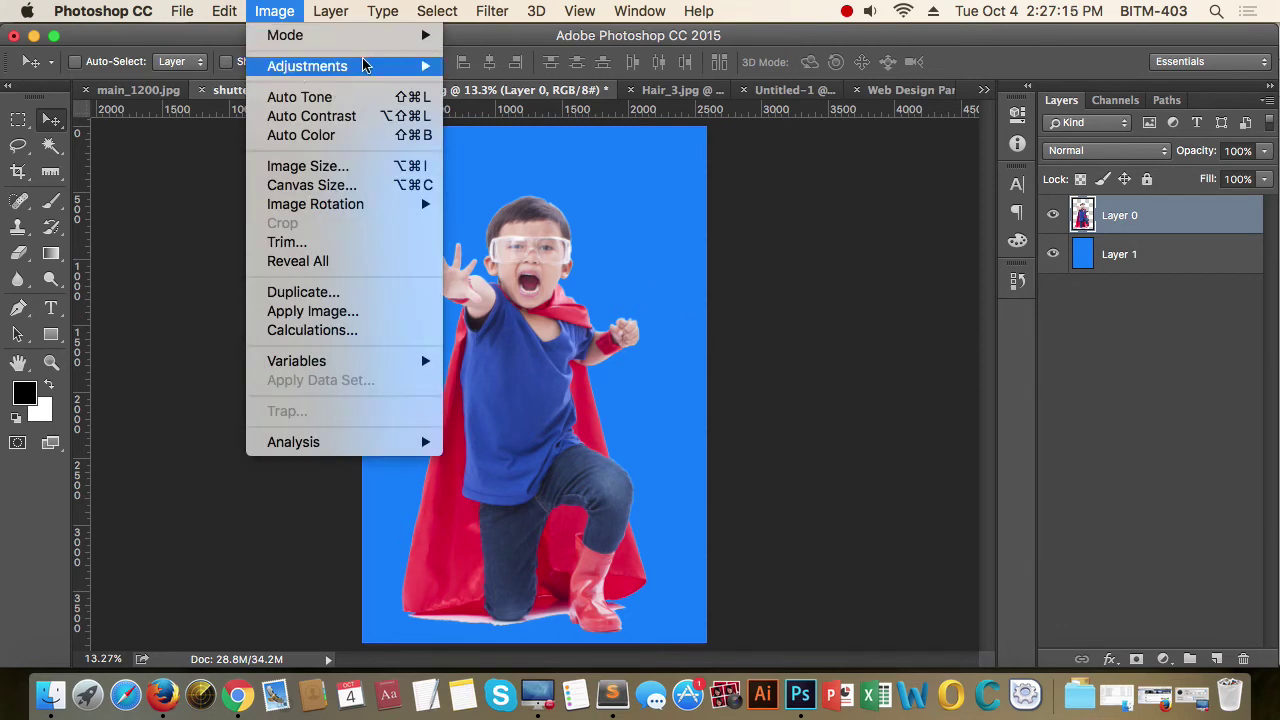
pyautogui.moveTo(363, 63)
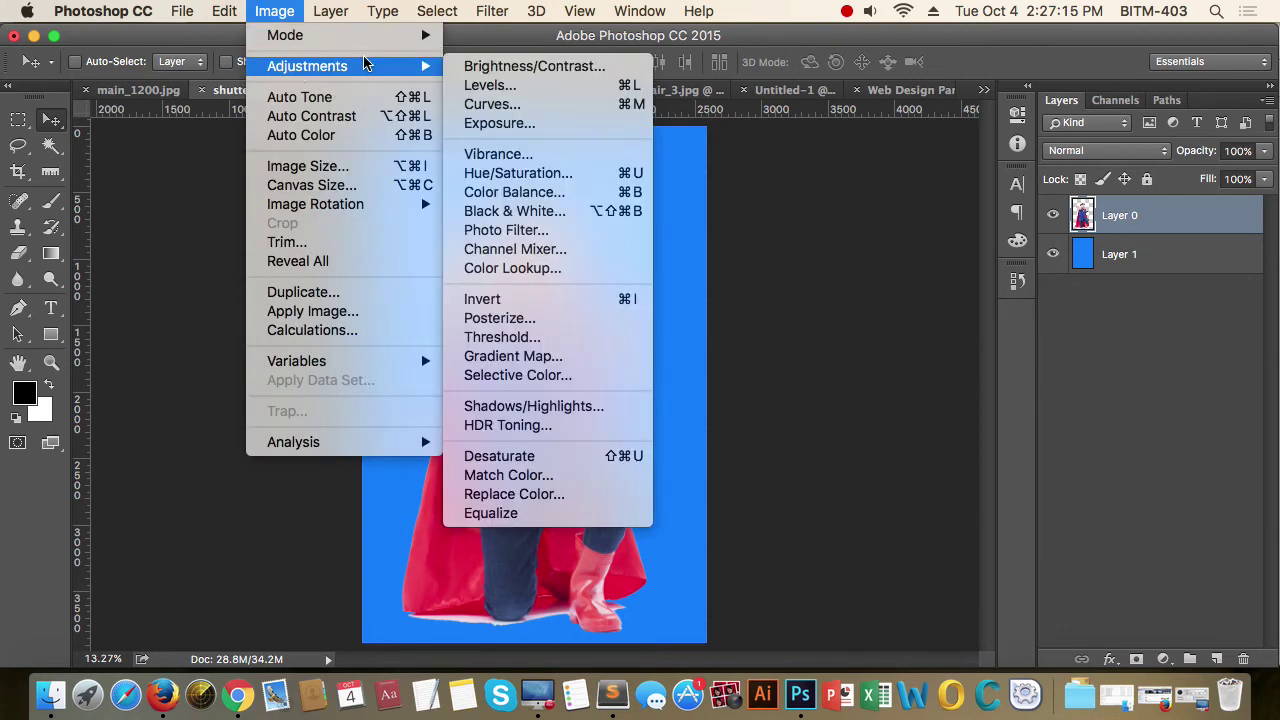
pyautogui.click(521, 176)
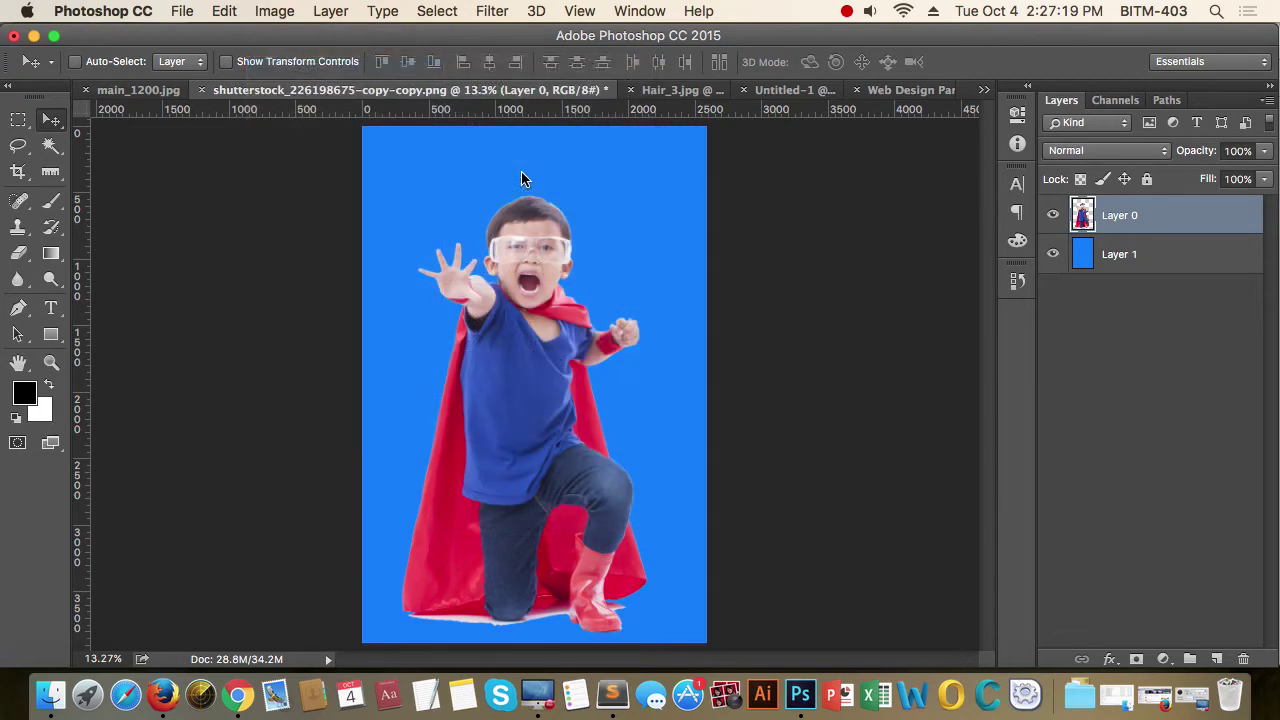
pyautogui.moveTo(880, 311); pyautogui.dragTo(963, 314)
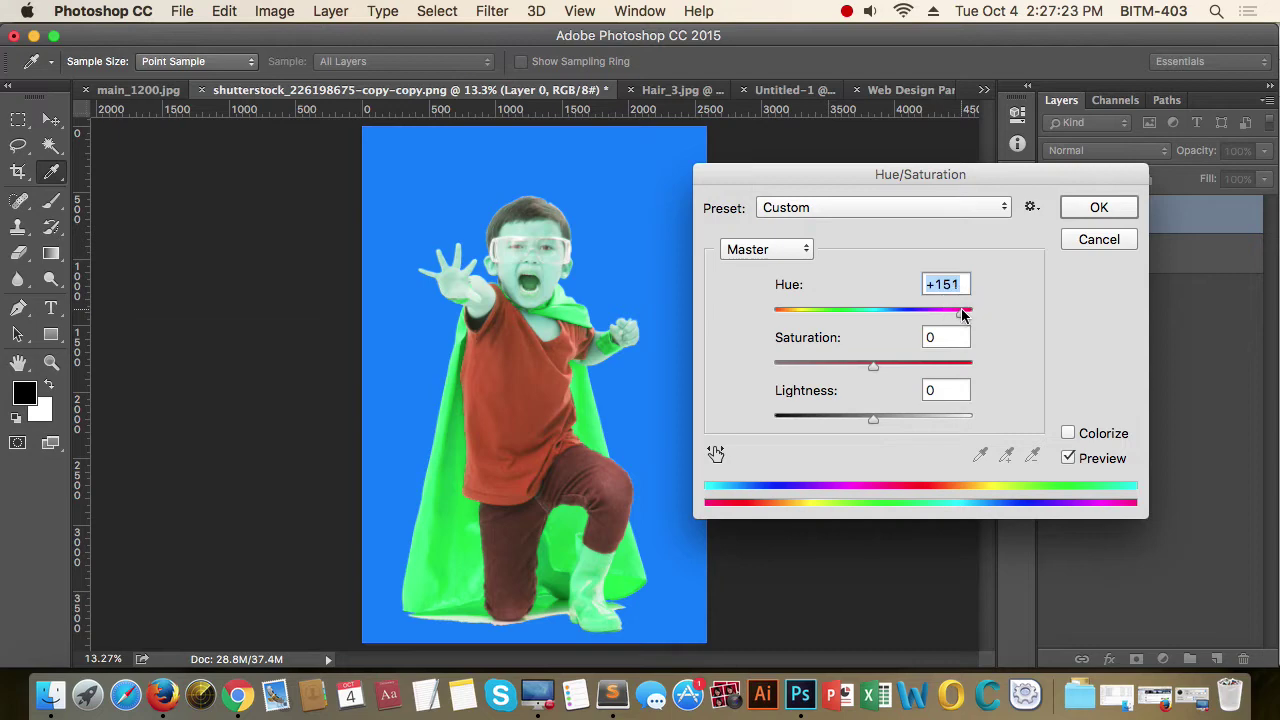
pyautogui.click(1069, 457)
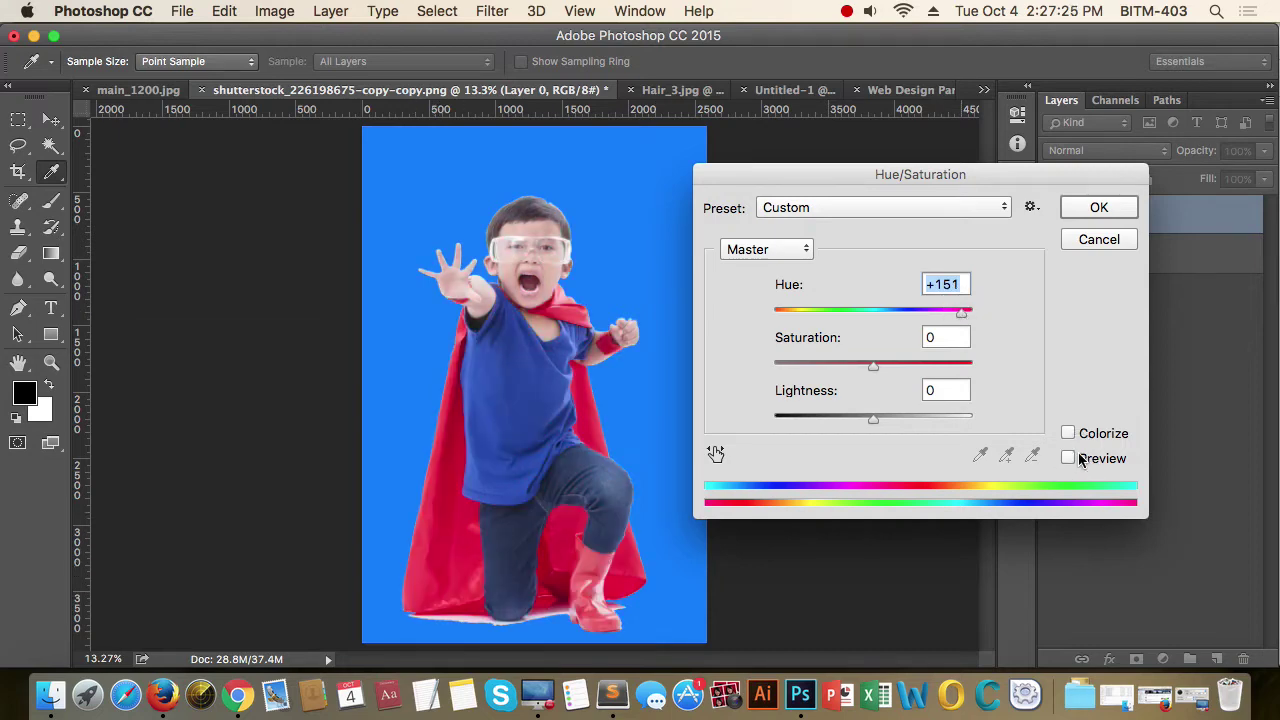
pyautogui.click(1069, 457)
pyautogui.click(1069, 457)
pyautogui.click(1069, 457)
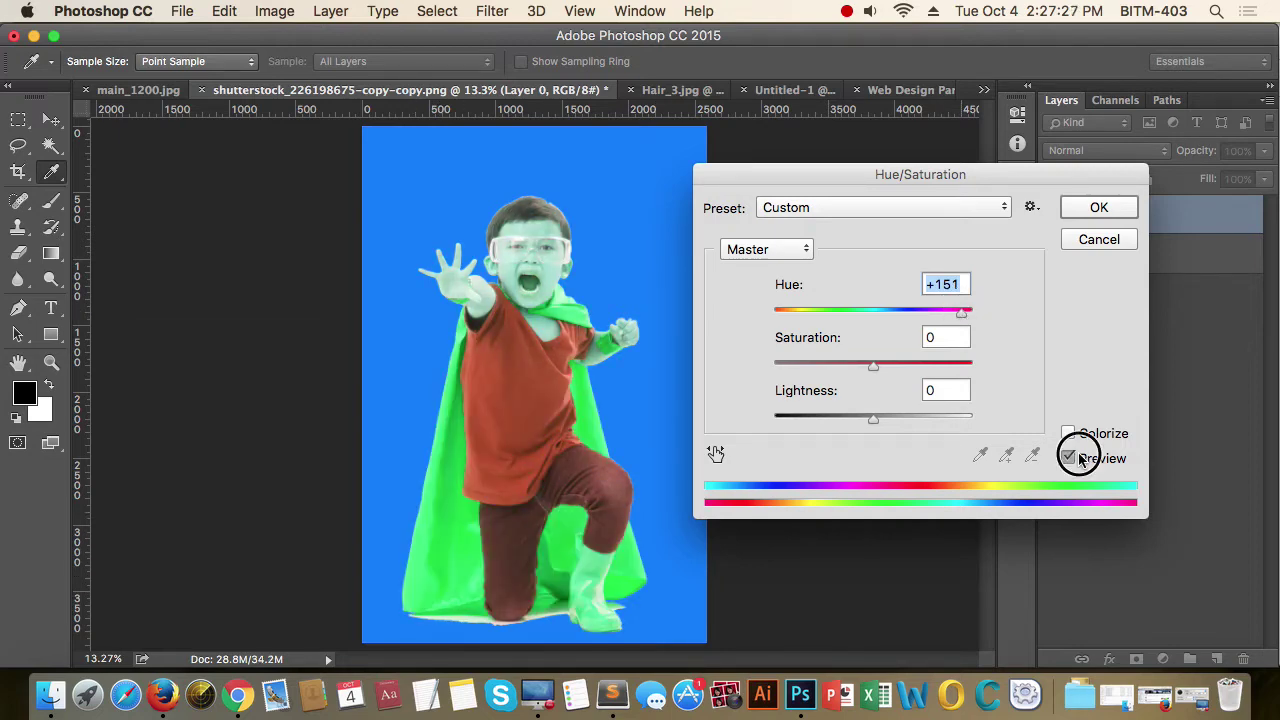
pyautogui.click(1078, 455)
pyautogui.click(1078, 455)
pyautogui.click(1098, 207)
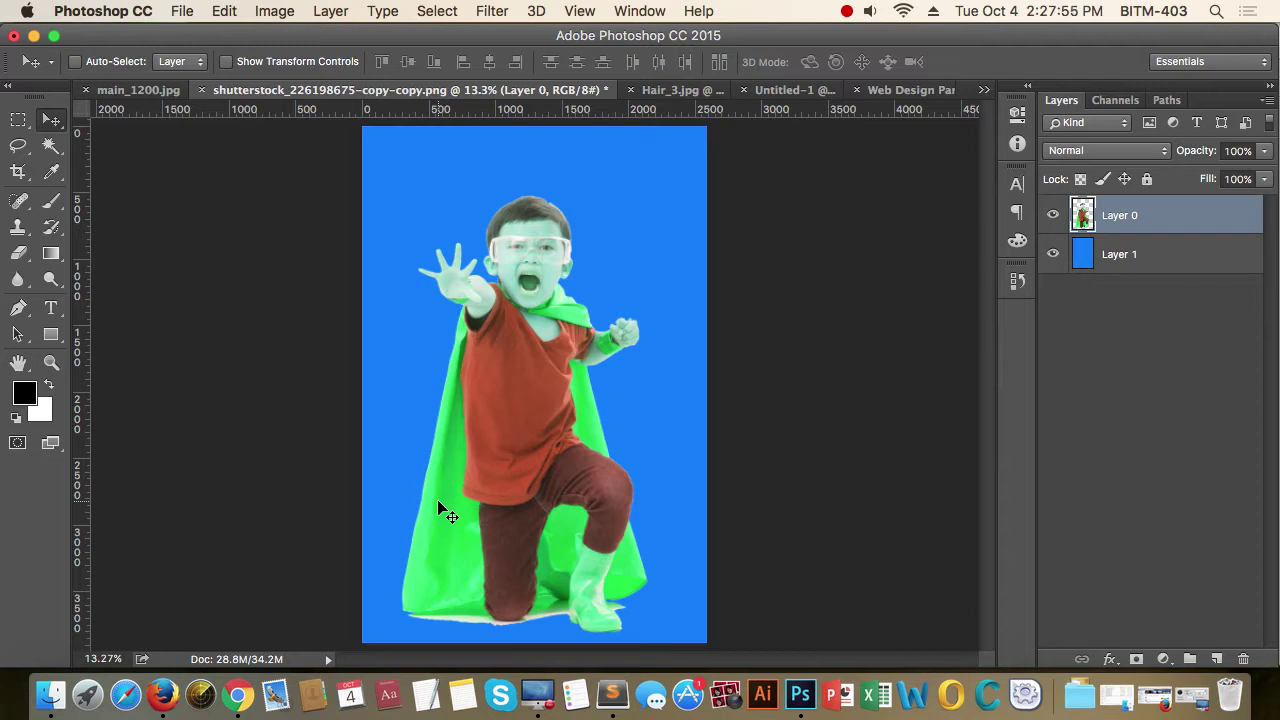
# - Hide and show the recoloured Layer 0, and undo its direct Hue/Saturation adjustment
pyautogui.click(1053, 215)
pyautogui.click(1055, 216)
pyautogui.click(1055, 217)
pyautogui.click(1055, 217)
pyautogui.press('super+z')
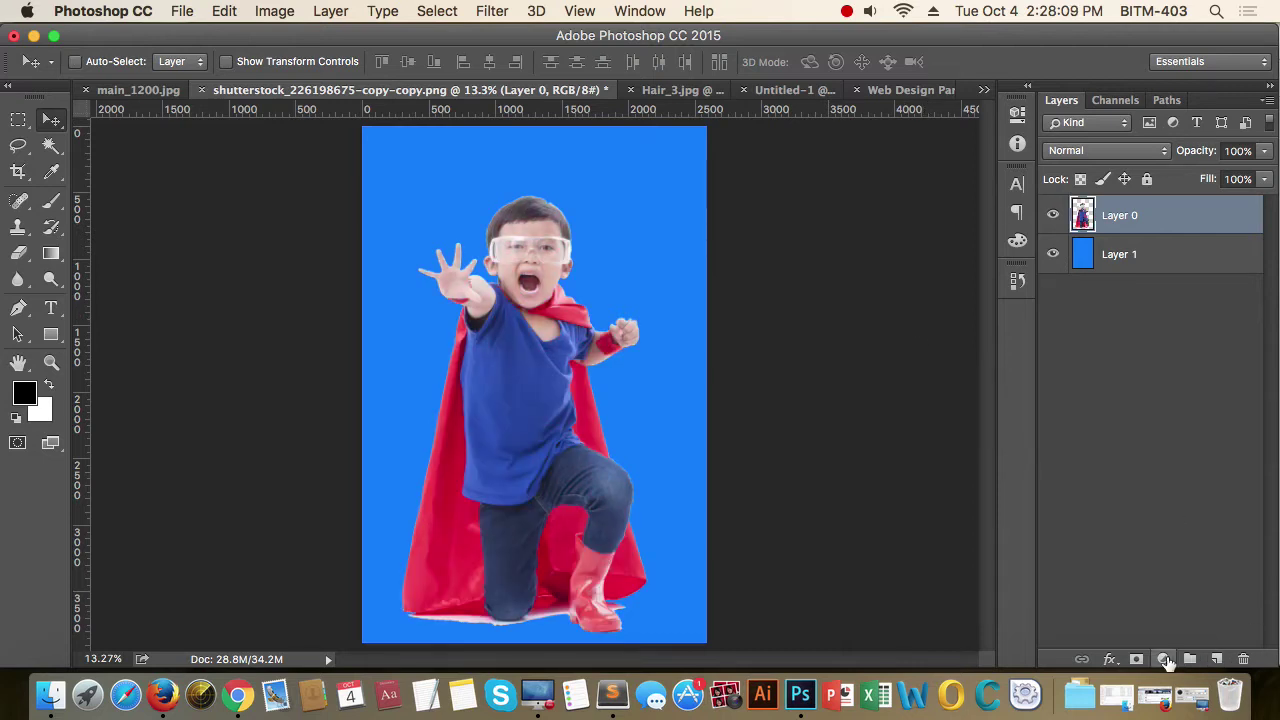
# - Add a Hue/Saturation adjustment layer above Layer 0 with its hue set to +118
pyautogui.click(1164, 658)
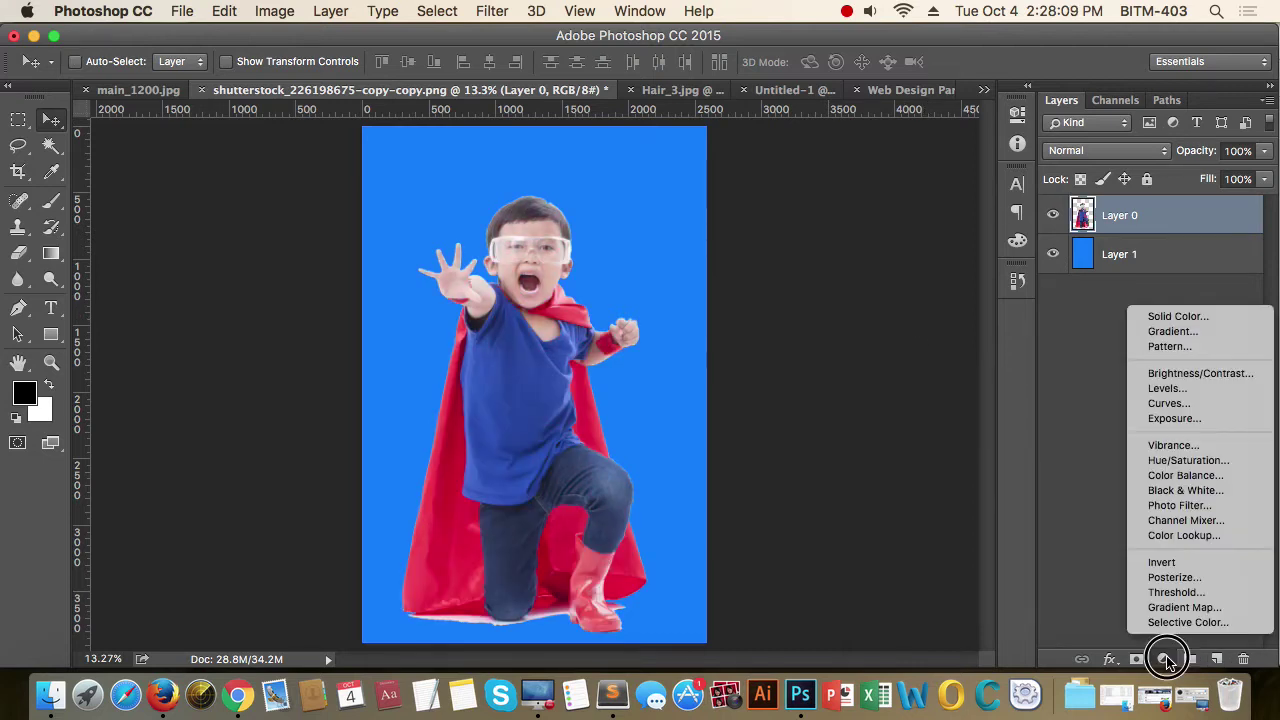
pyautogui.click(1190, 460)
pyautogui.click(849, 240)
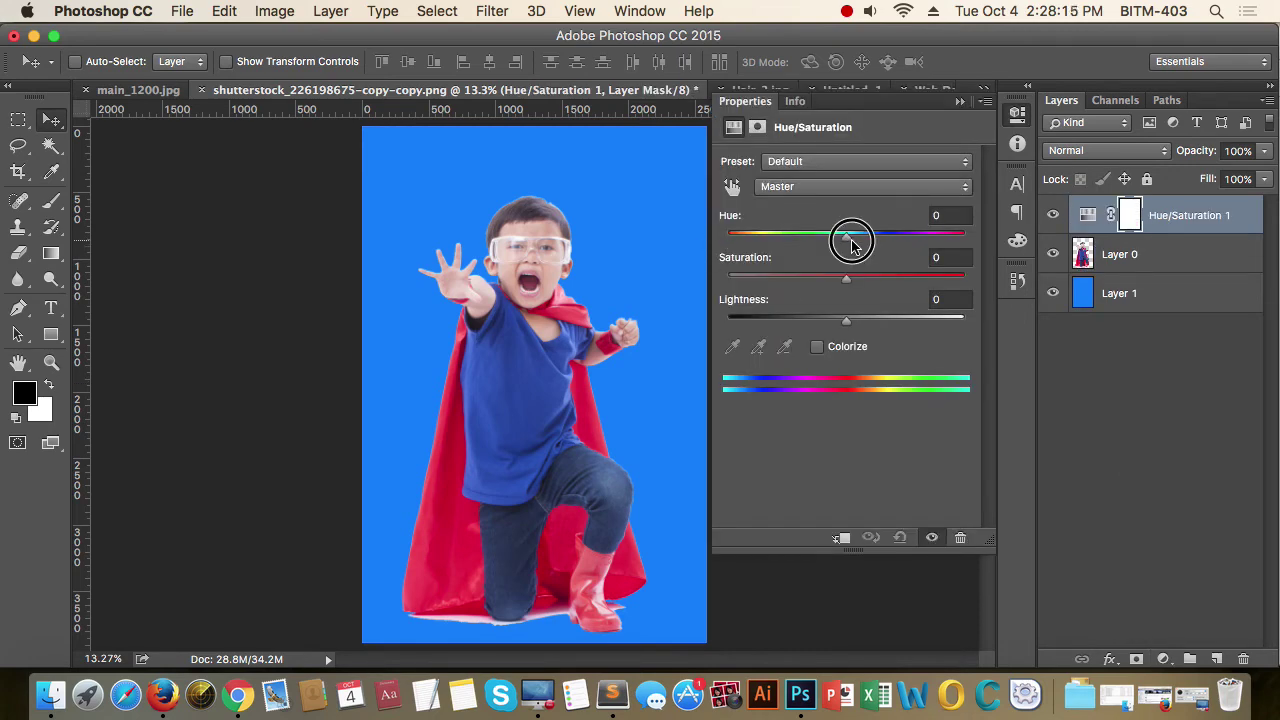
pyautogui.moveTo(851, 242); pyautogui.dragTo(935, 244)
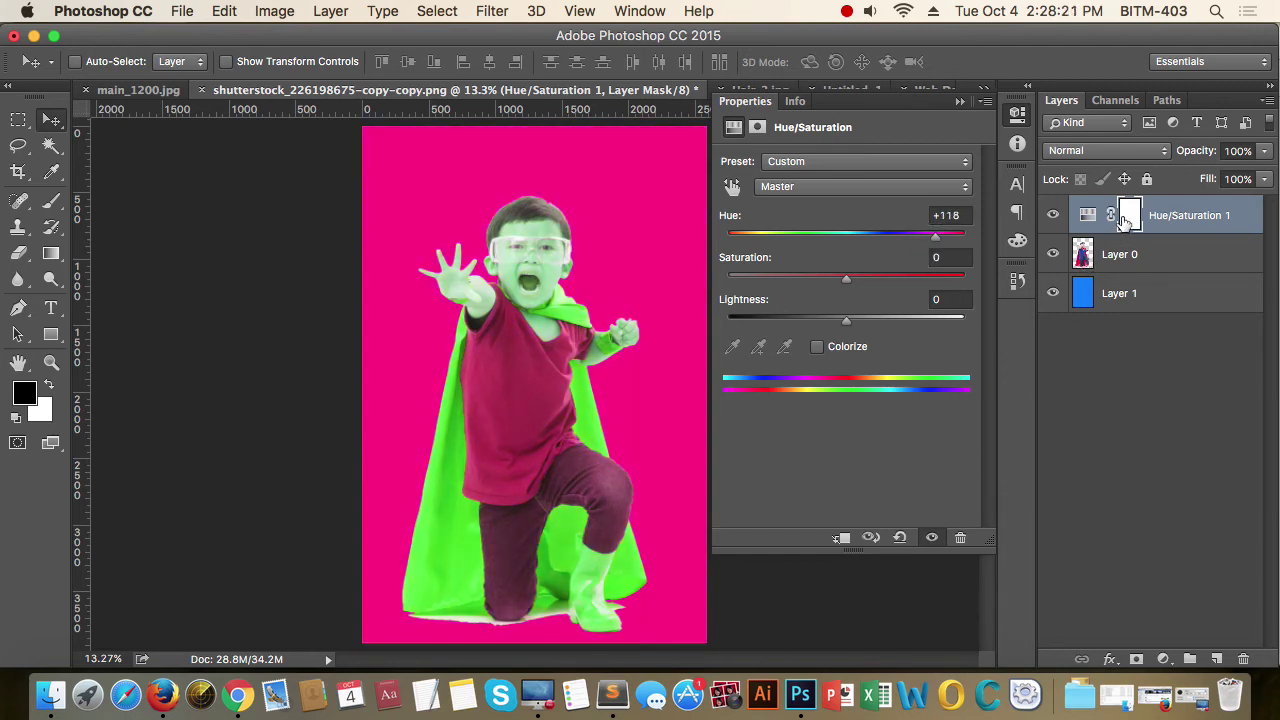
pyautogui.click(1018, 116)
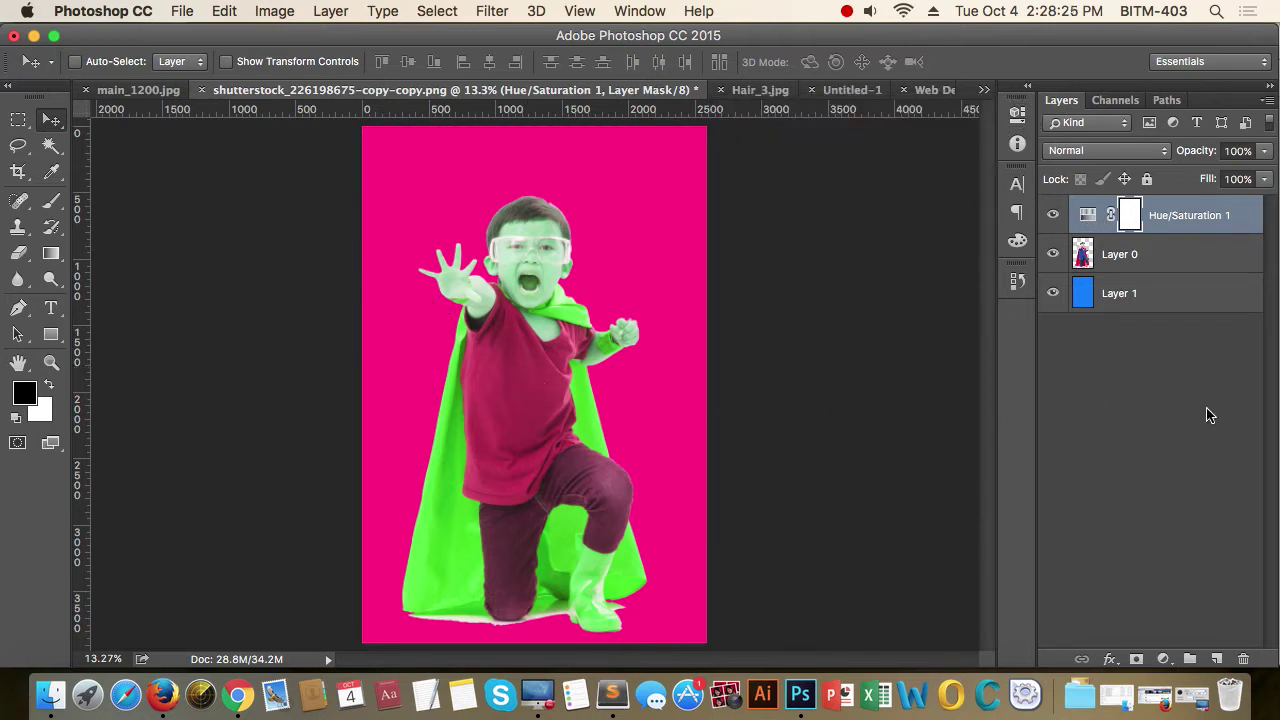
# - Hide and show the Hue/Saturation adjustment layer to compare the original and shifted colours, selecting Layer 0 in between
pyautogui.click(1053, 215)
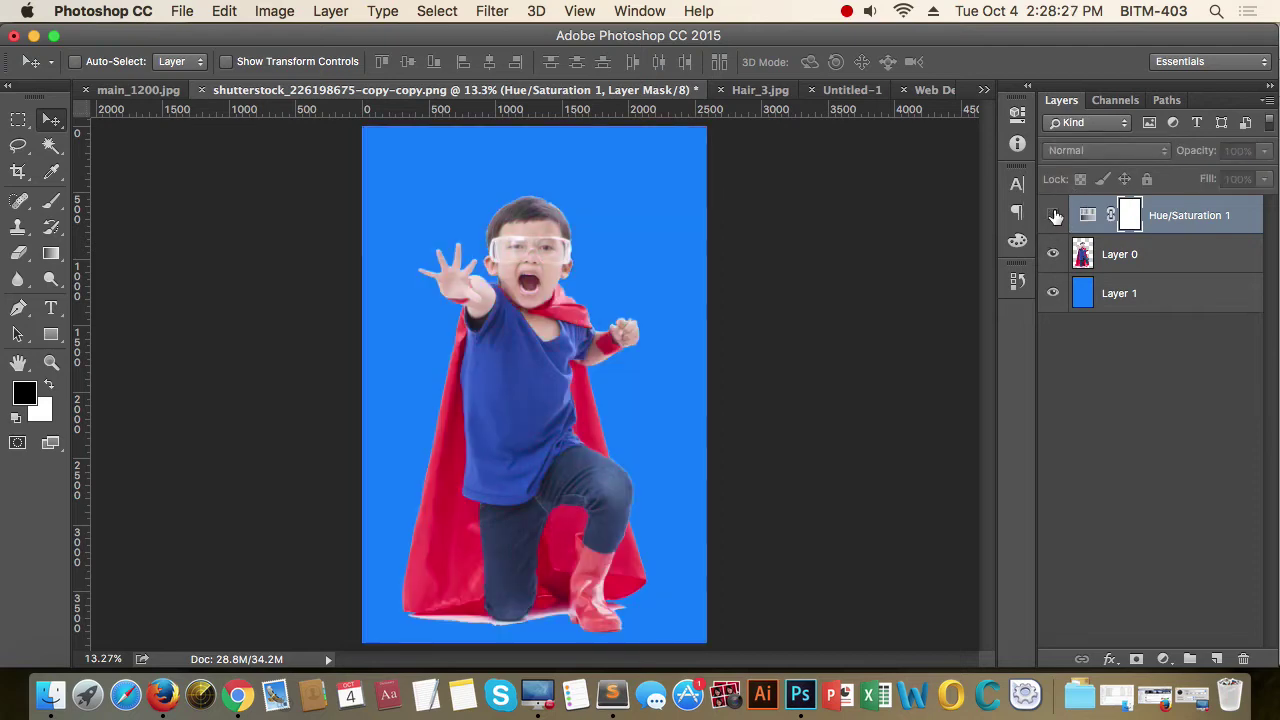
pyautogui.click(1053, 215)
pyautogui.click(1131, 256)
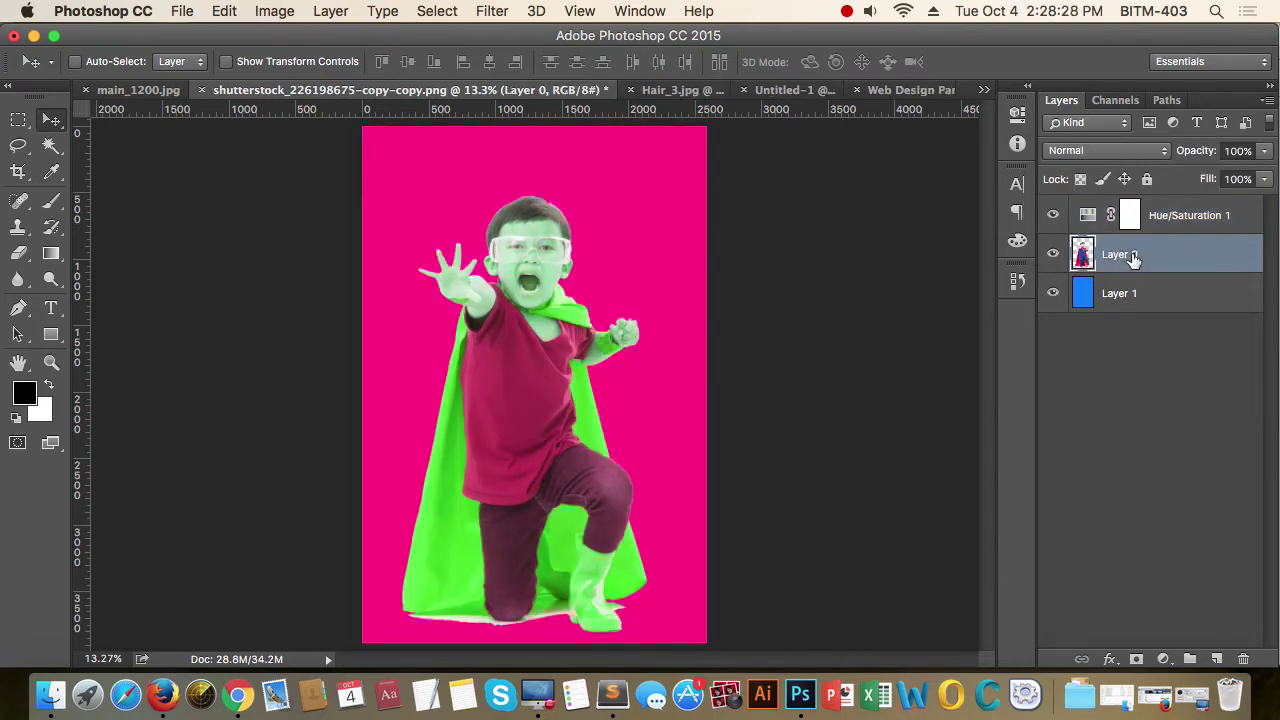
pyautogui.click(1053, 216)
pyautogui.click(1053, 216)
# - Reopen the Hue/Saturation adjustment layer's settings and set the hue to -110
pyautogui.doubleClick(1088, 217)
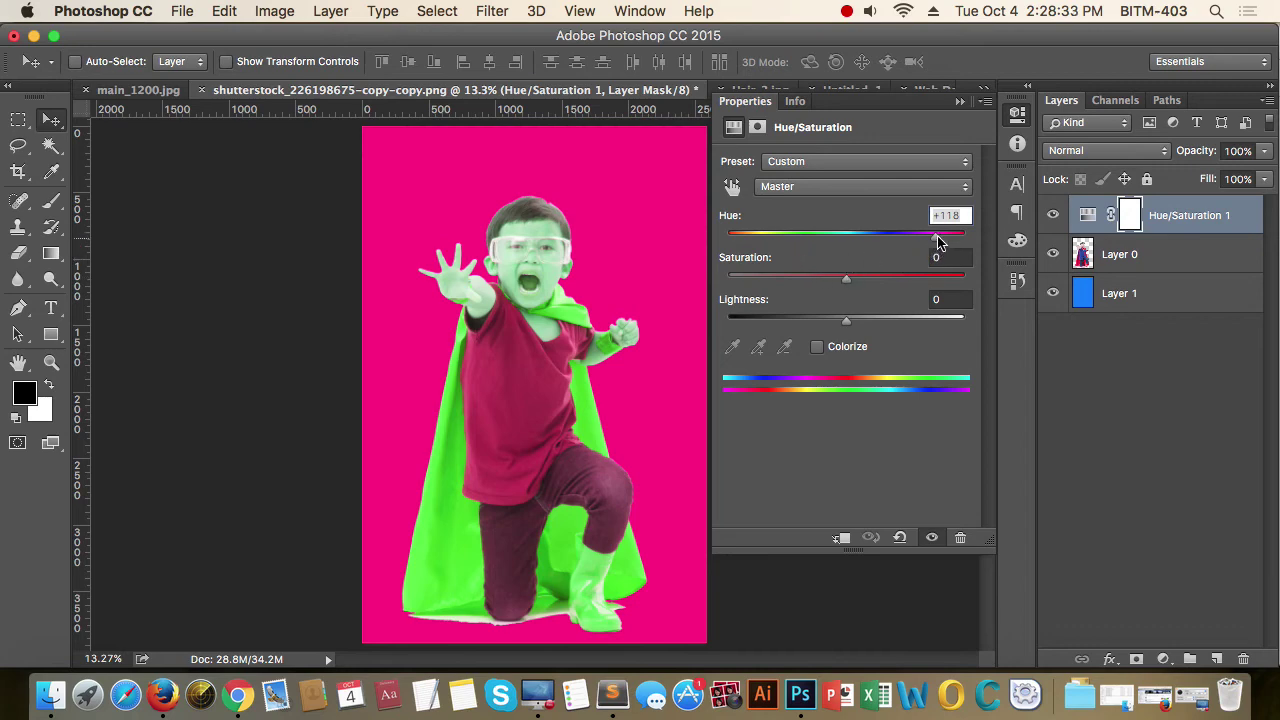
pyautogui.moveTo(938, 240); pyautogui.dragTo(760, 242)
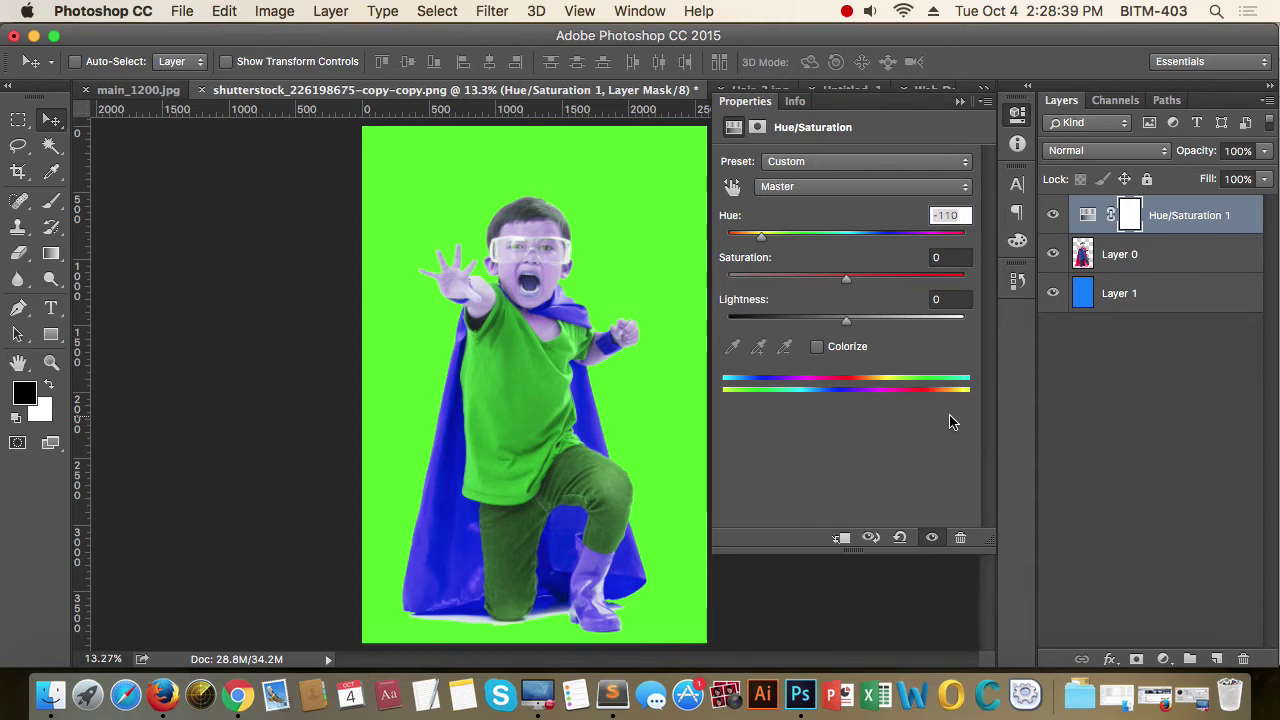
pyautogui.click(1016, 112)
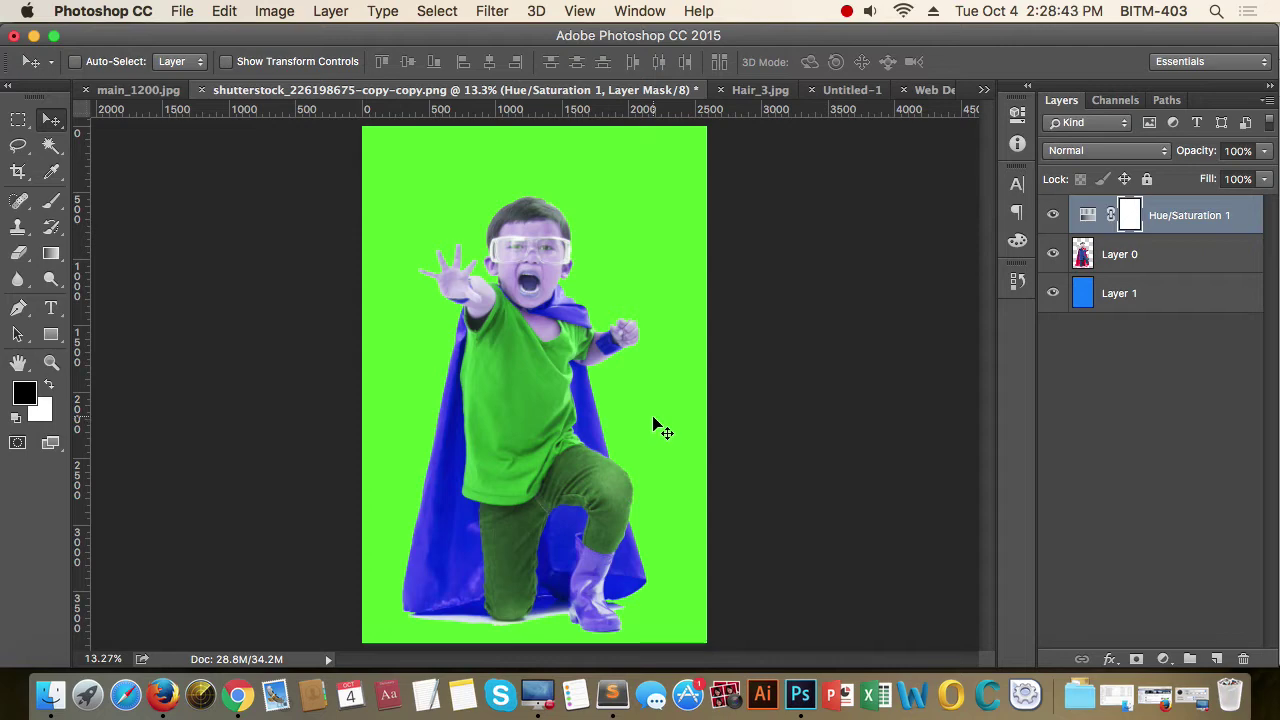
# - Toggle the adjustment layer's visibility repeatedly to compare the green and blue recolouring with the original image
pyautogui.click(1055, 214)
pyautogui.click(1055, 214)
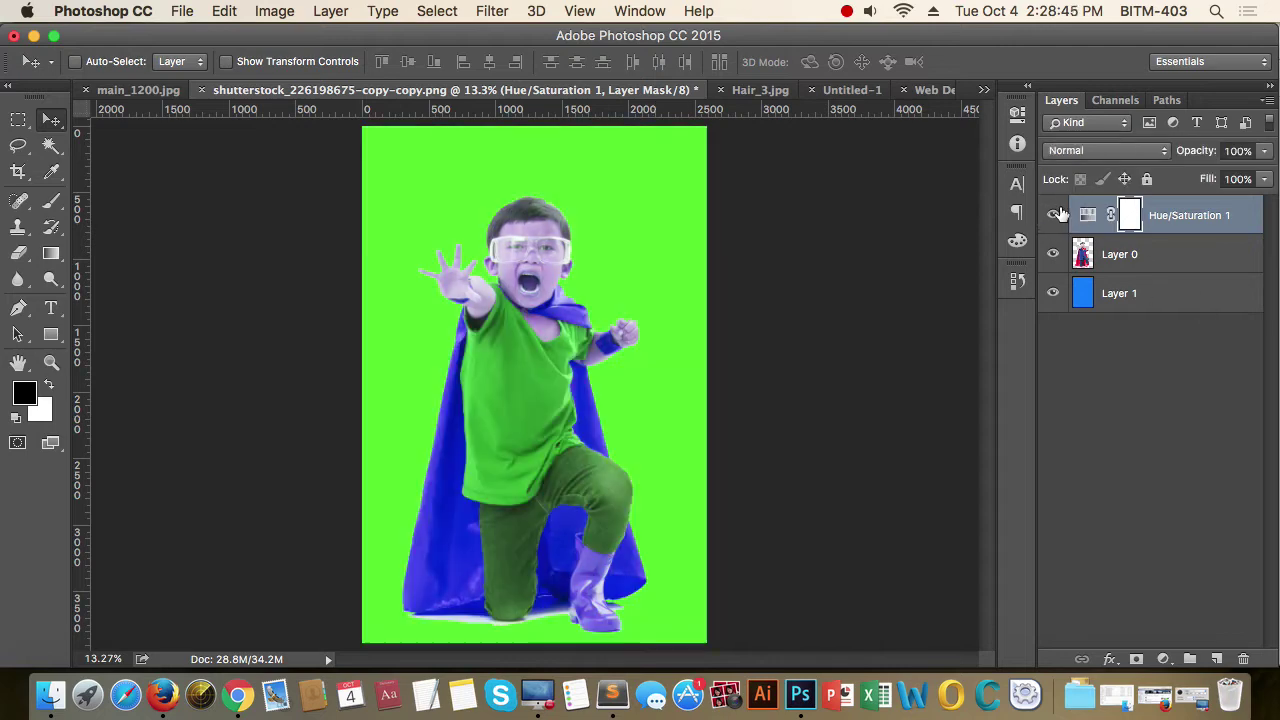
pyautogui.click(1055, 214)
pyautogui.click(1055, 214)
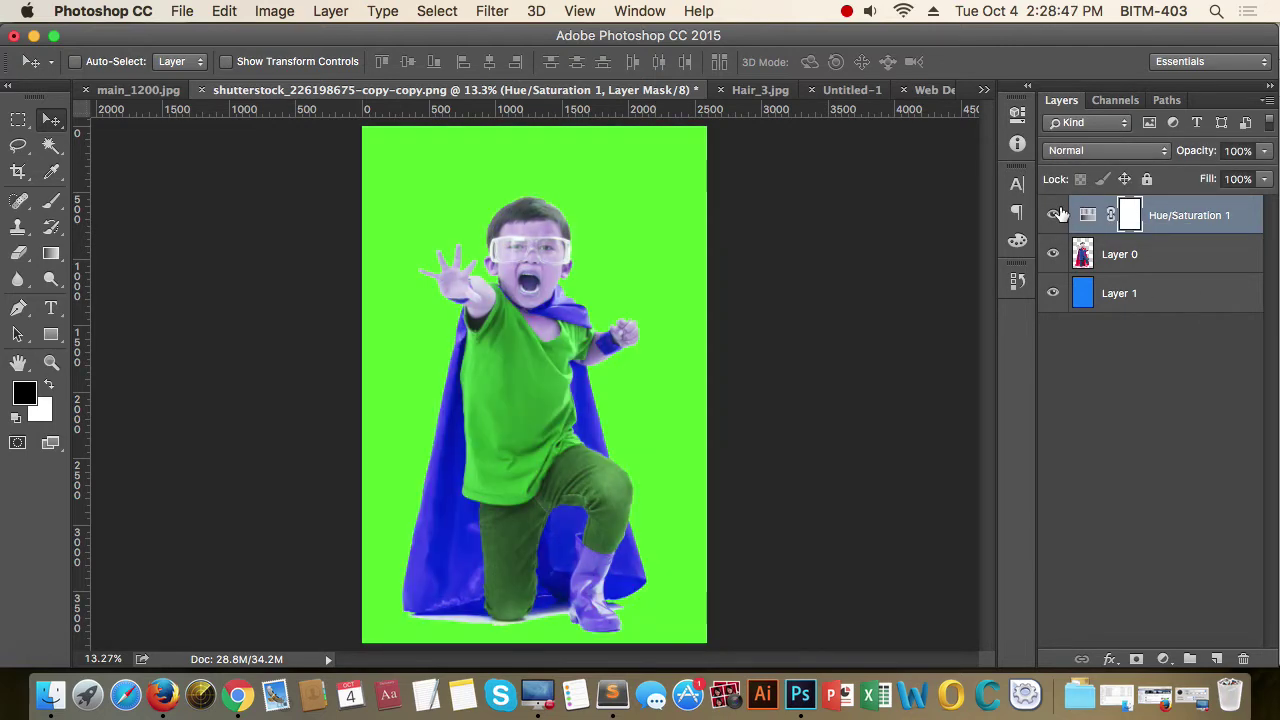
pyautogui.click(1055, 214)
pyautogui.click(1055, 214)
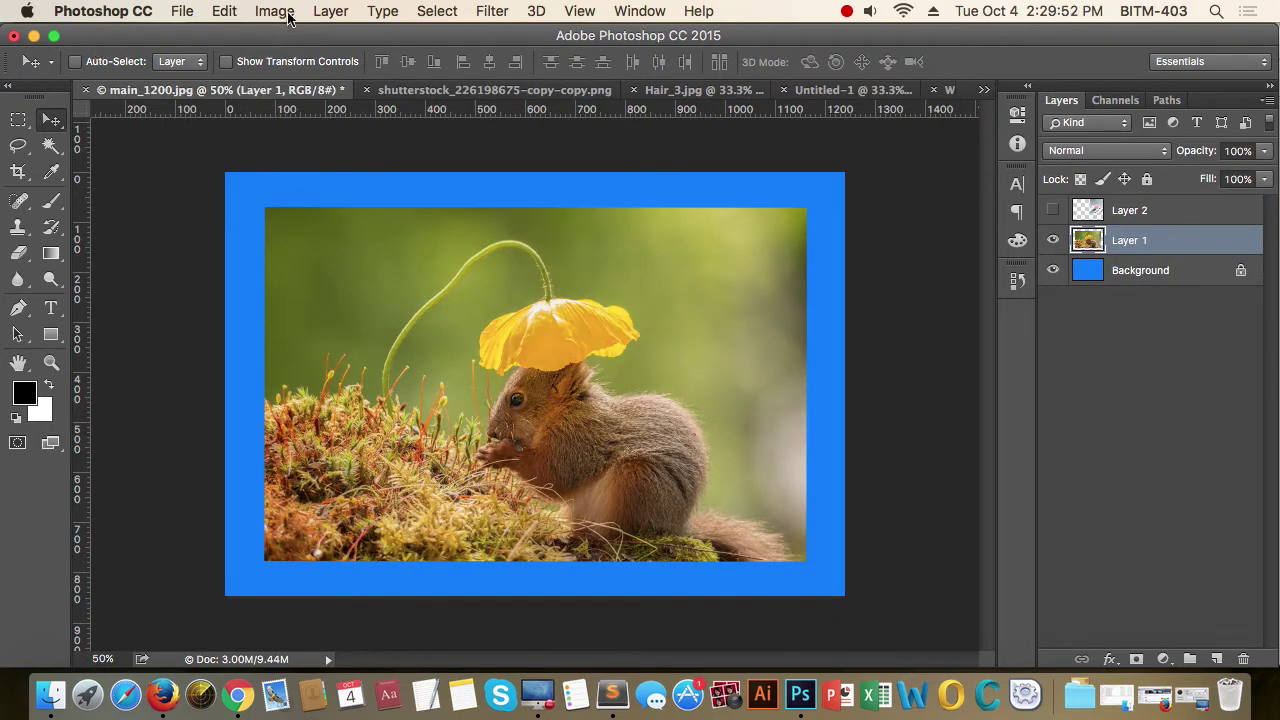
# - Preview a Brightness/Contrast adjustment on Layer 1 with brightness 120 and contrast 75, comparing it with the original image
pyautogui.click(280, 12)
pyautogui.moveTo(328, 68)
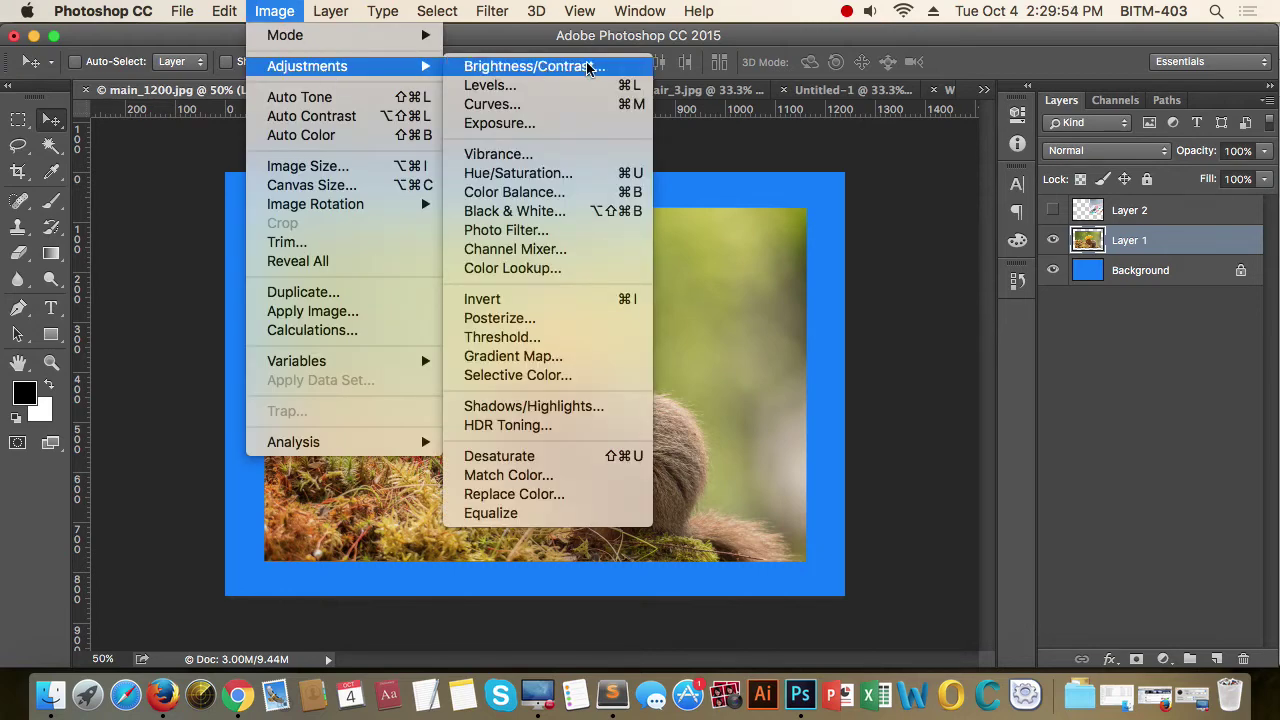
pyautogui.click(535, 67)
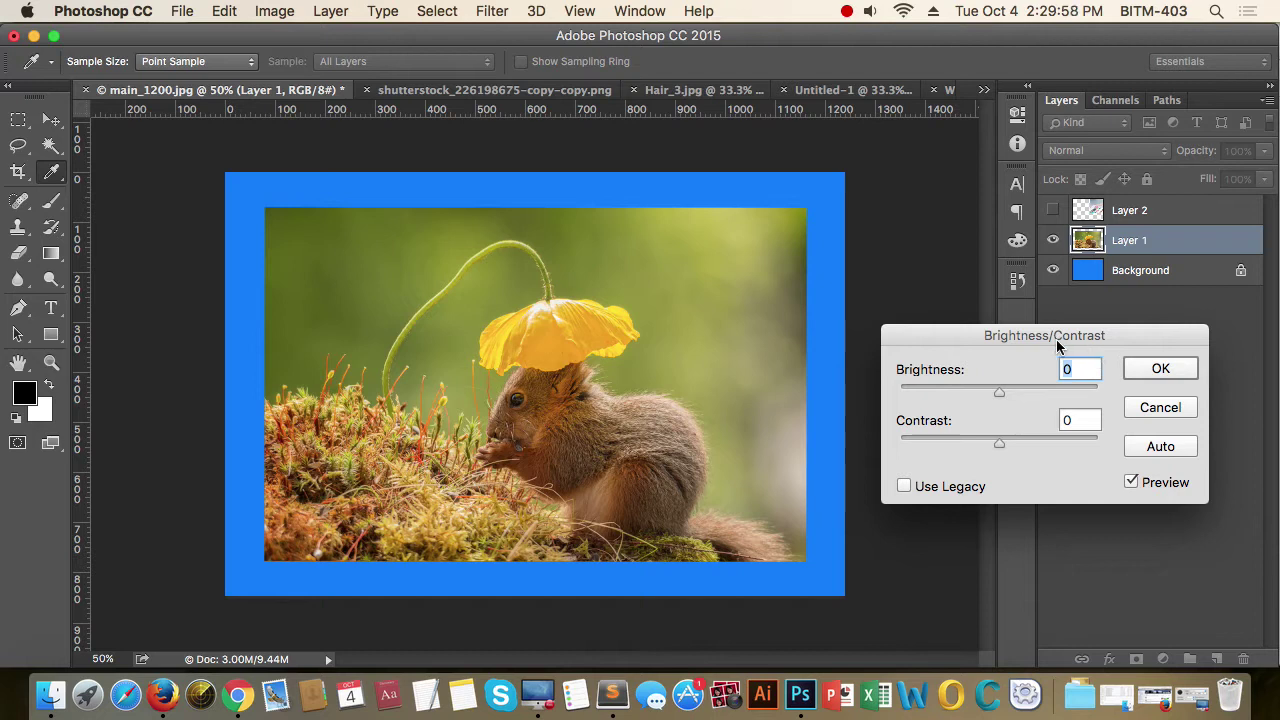
pyautogui.moveTo(1038, 335); pyautogui.dragTo(937, 326)
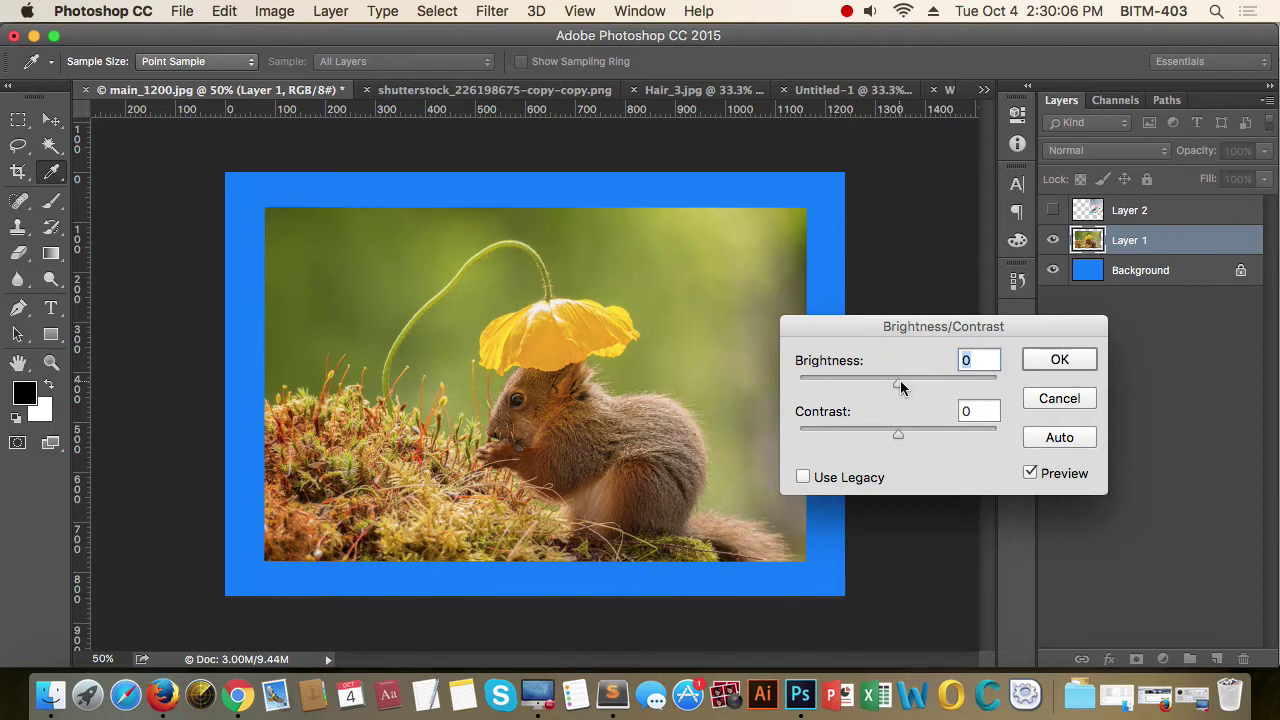
pyautogui.moveTo(900, 382); pyautogui.dragTo(977, 381)
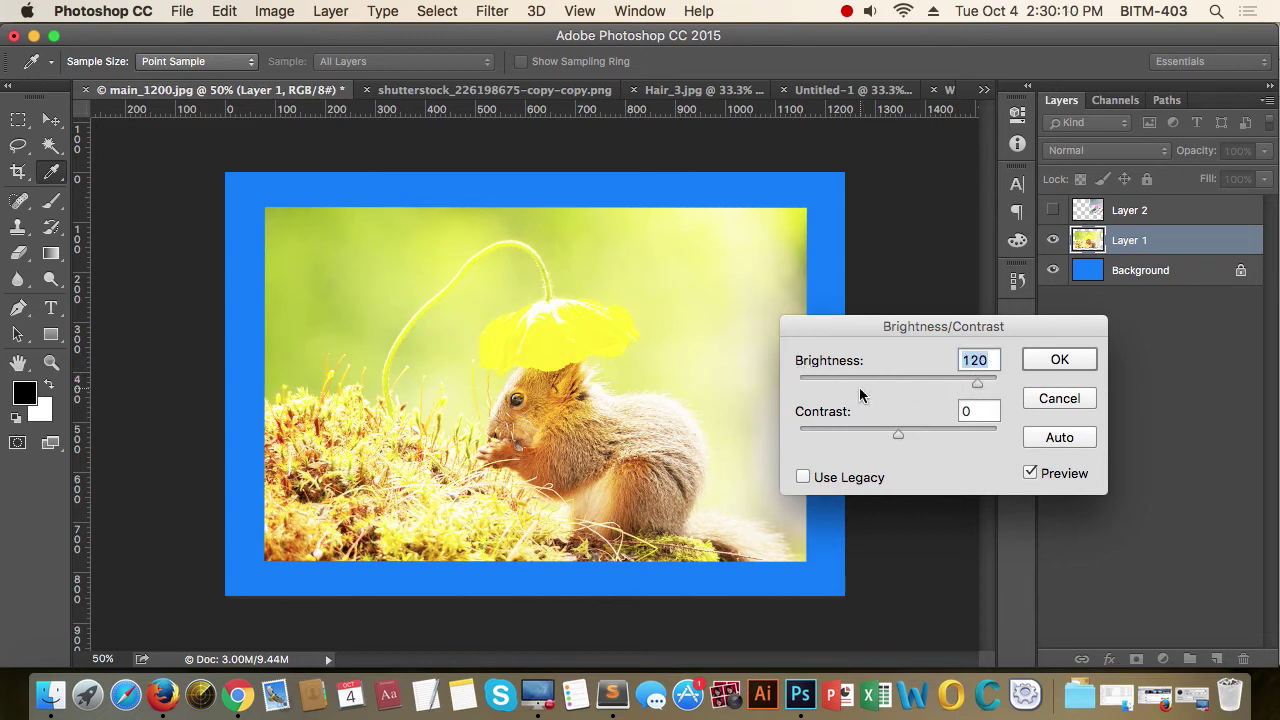
pyautogui.moveTo(903, 440); pyautogui.dragTo(973, 437)
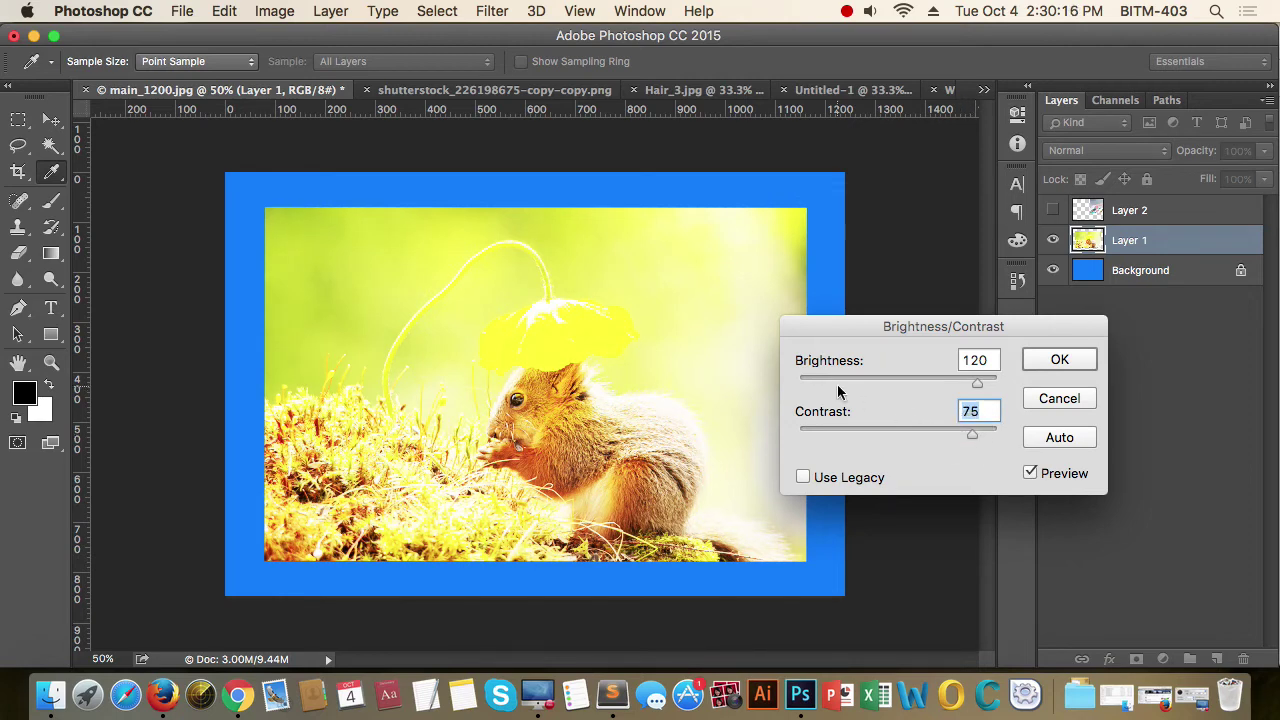
pyautogui.click(1030, 473)
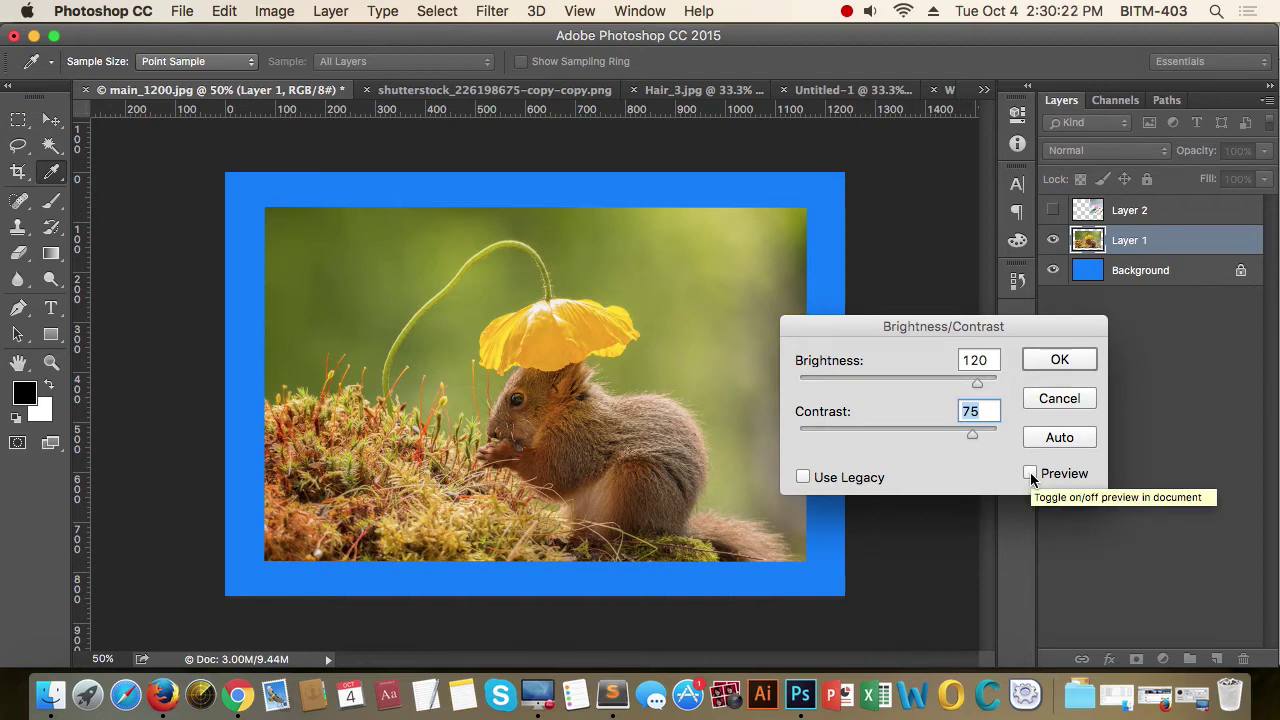
pyautogui.click(1030, 474)
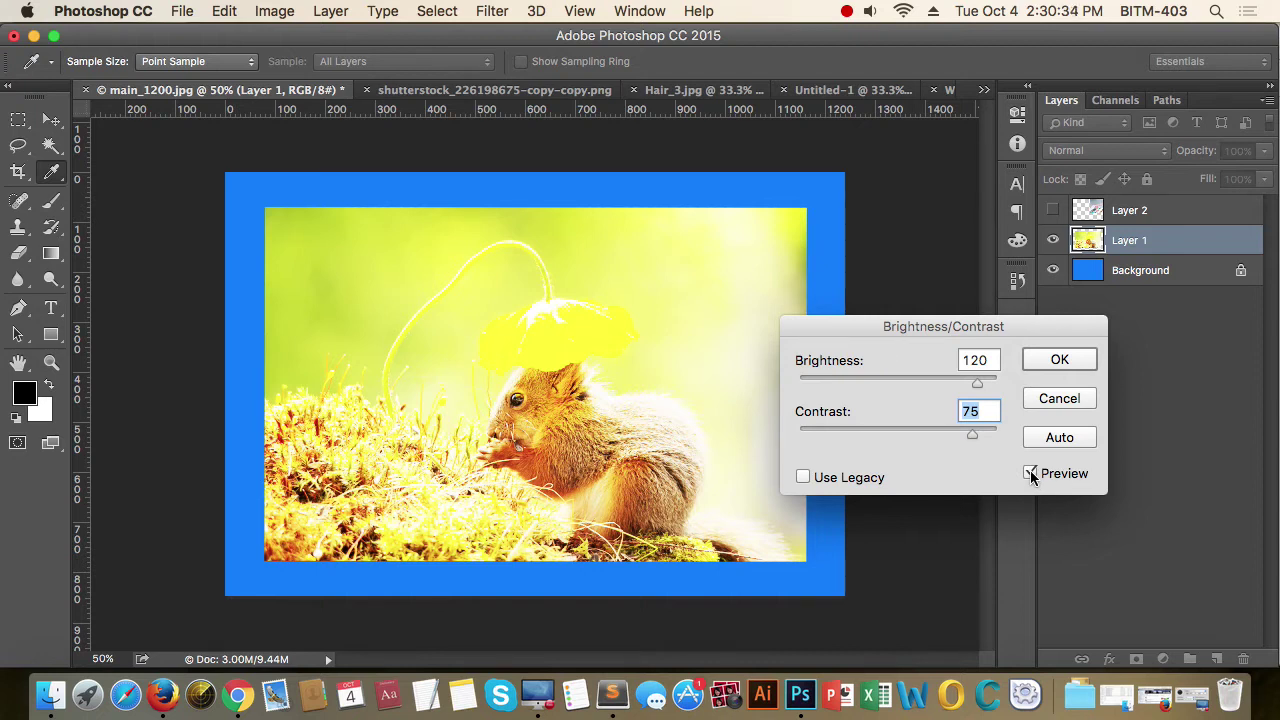
# - Try a milder contrast of 37 with raised brightness on Layer 1, apply the adjustment, and undo it
pyautogui.moveTo(978, 388); pyautogui.dragTo(928, 384)
pyautogui.moveTo(972, 434); pyautogui.dragTo(935, 434)
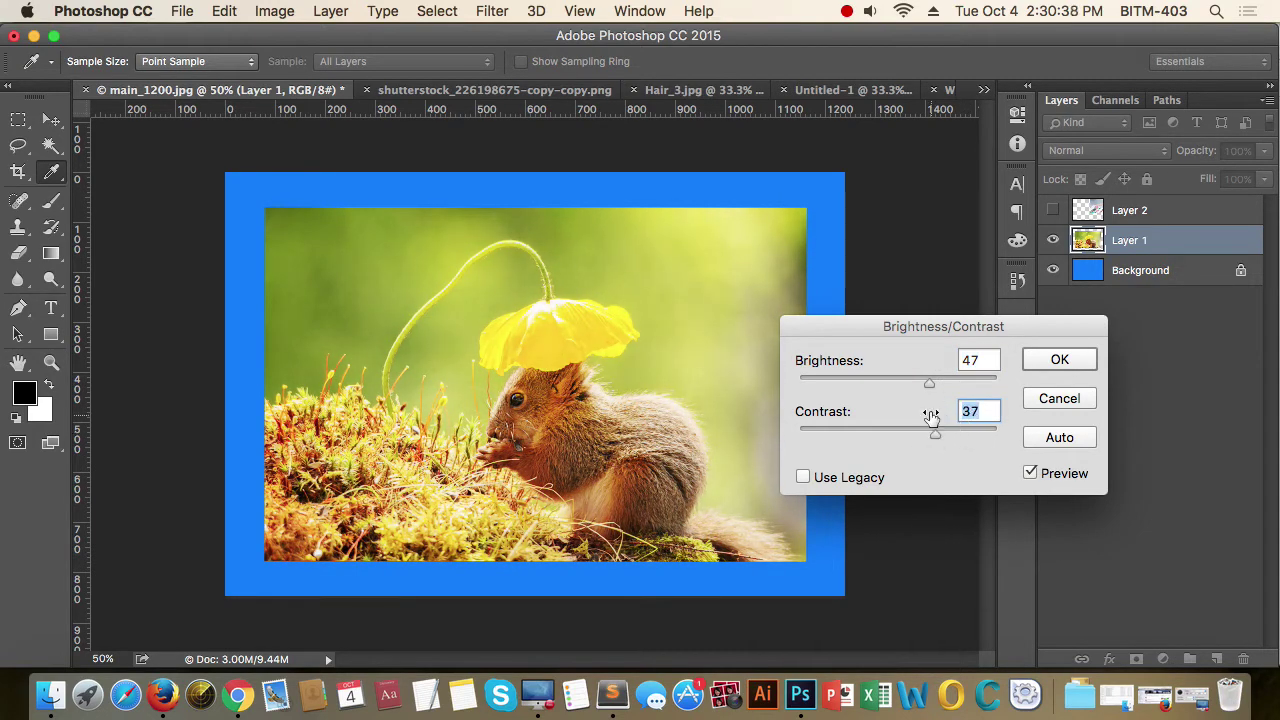
pyautogui.moveTo(929, 384); pyautogui.dragTo(967, 384)
pyautogui.click(1060, 361)
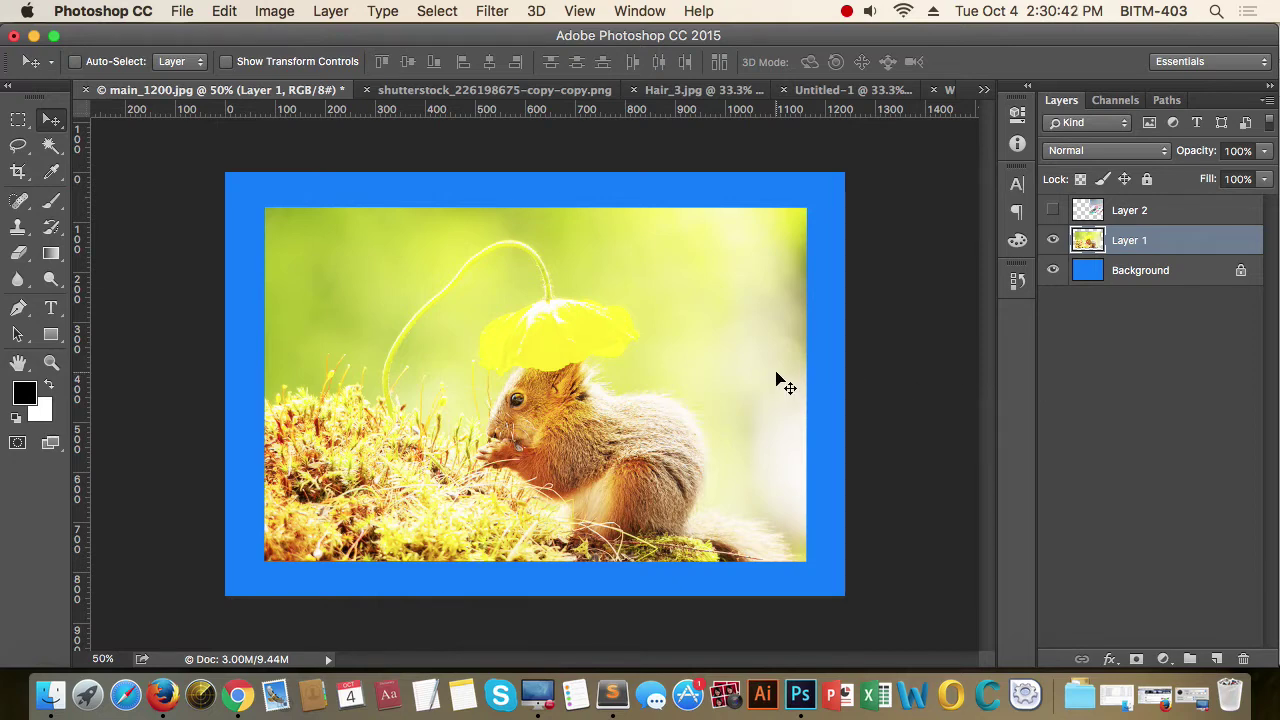
pyautogui.hotkey('ctrl', 'z')
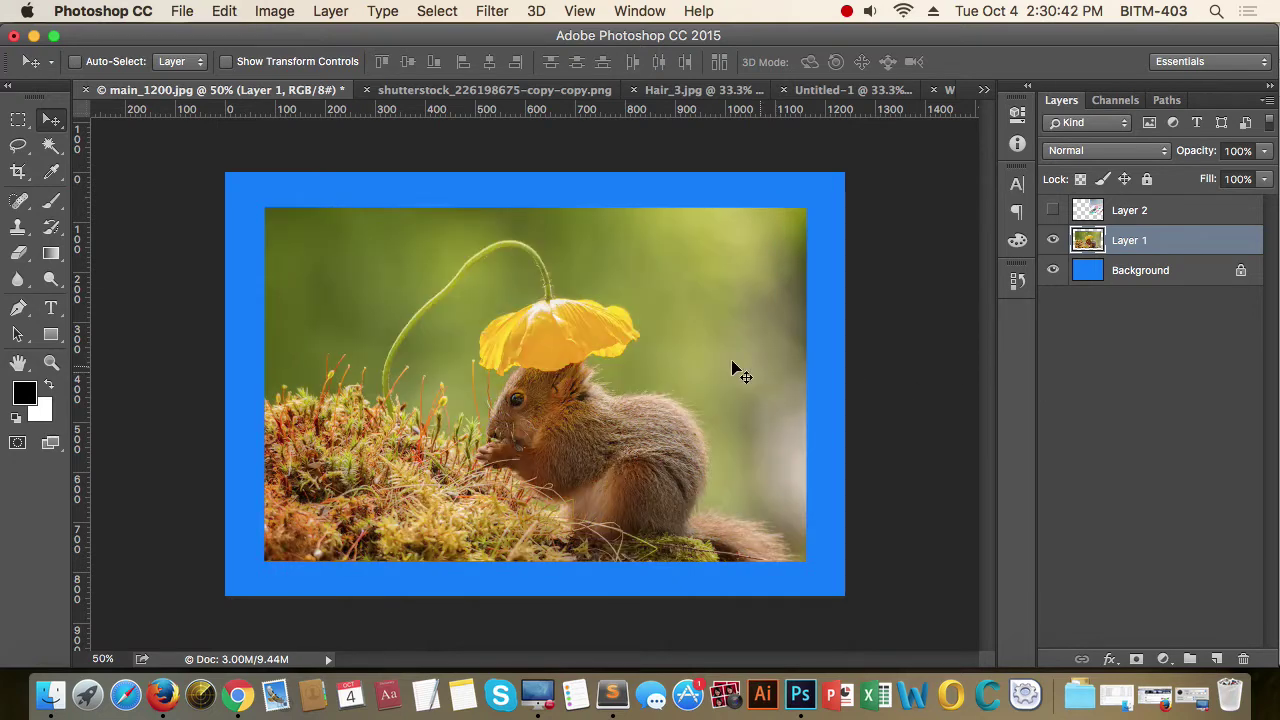
# - Preview a new Brightness/Contrast adjustment on Layer 1 with both brightness and contrast at 70
pyautogui.click(274, 12)
pyautogui.moveTo(298, 73)
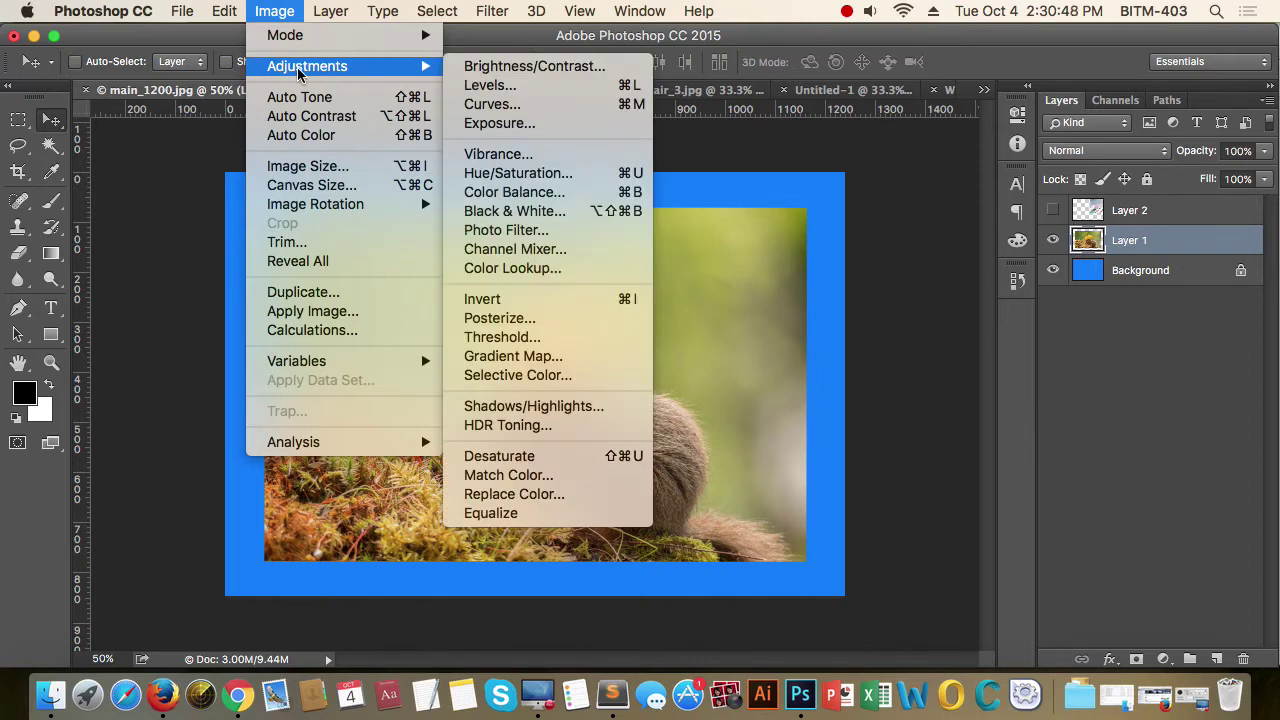
pyautogui.click(540, 66)
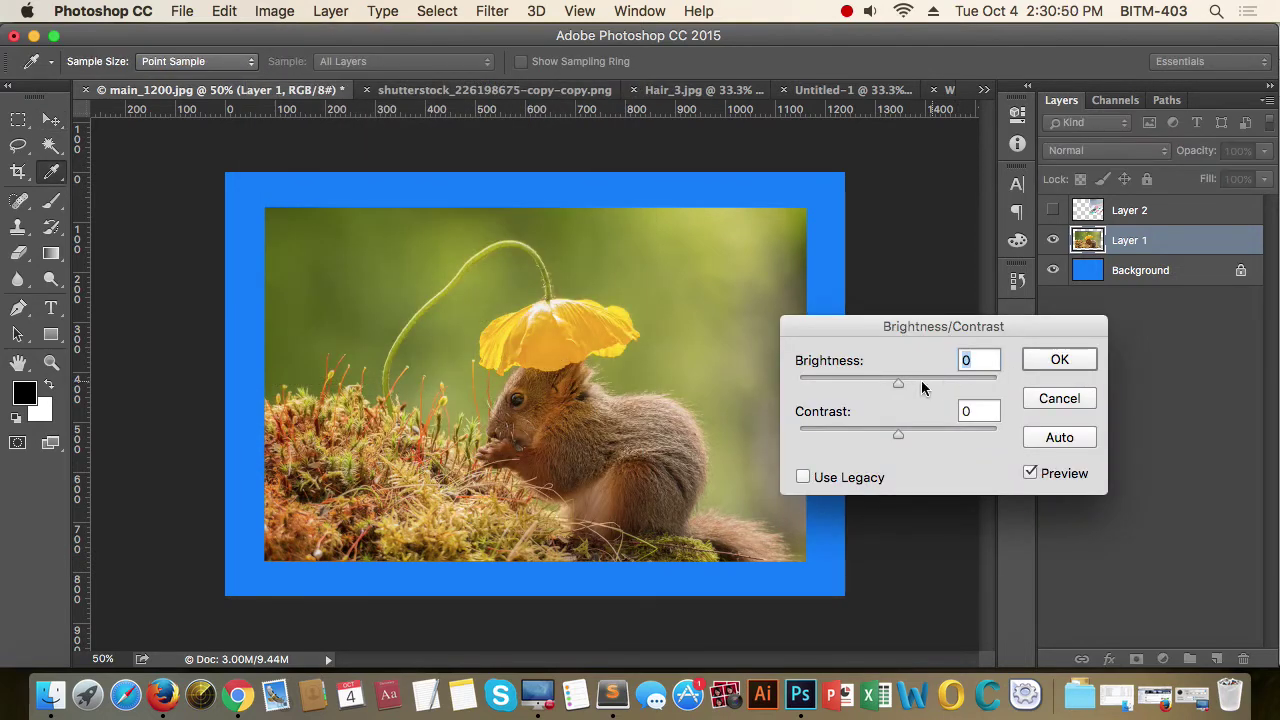
pyautogui.moveTo(898, 383); pyautogui.dragTo(944, 386)
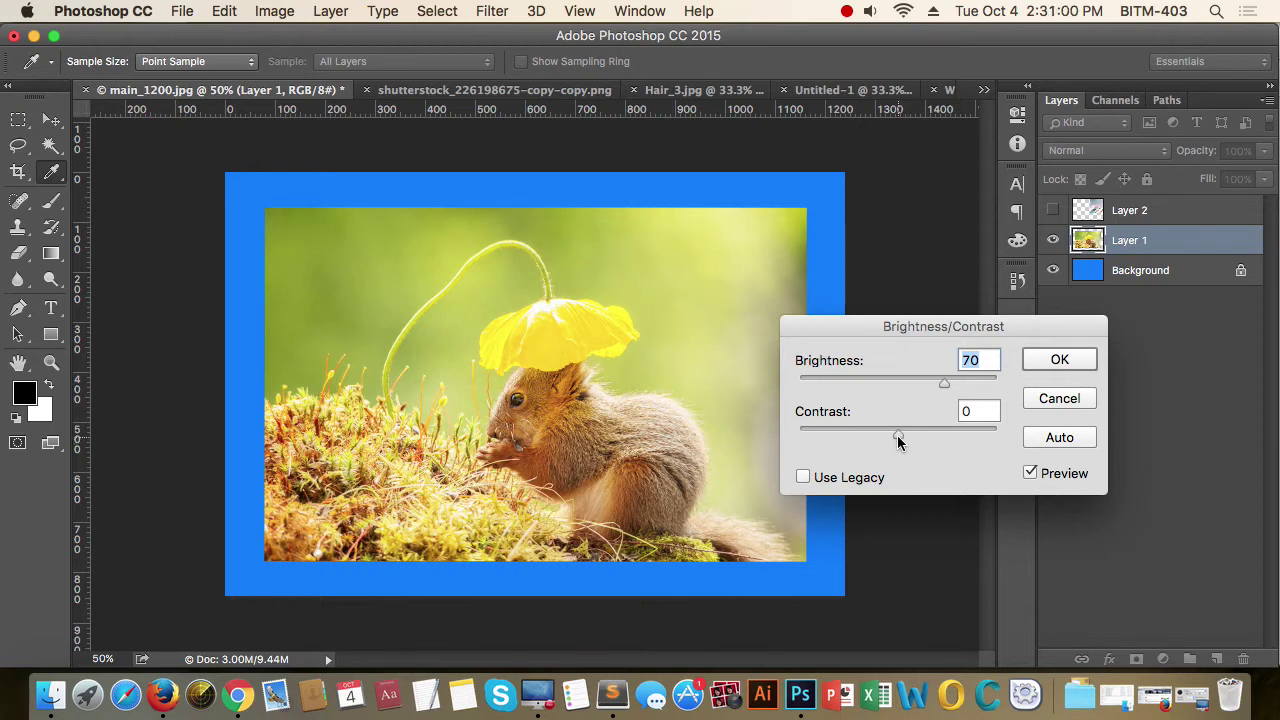
pyautogui.moveTo(898, 441); pyautogui.dragTo(967, 441)
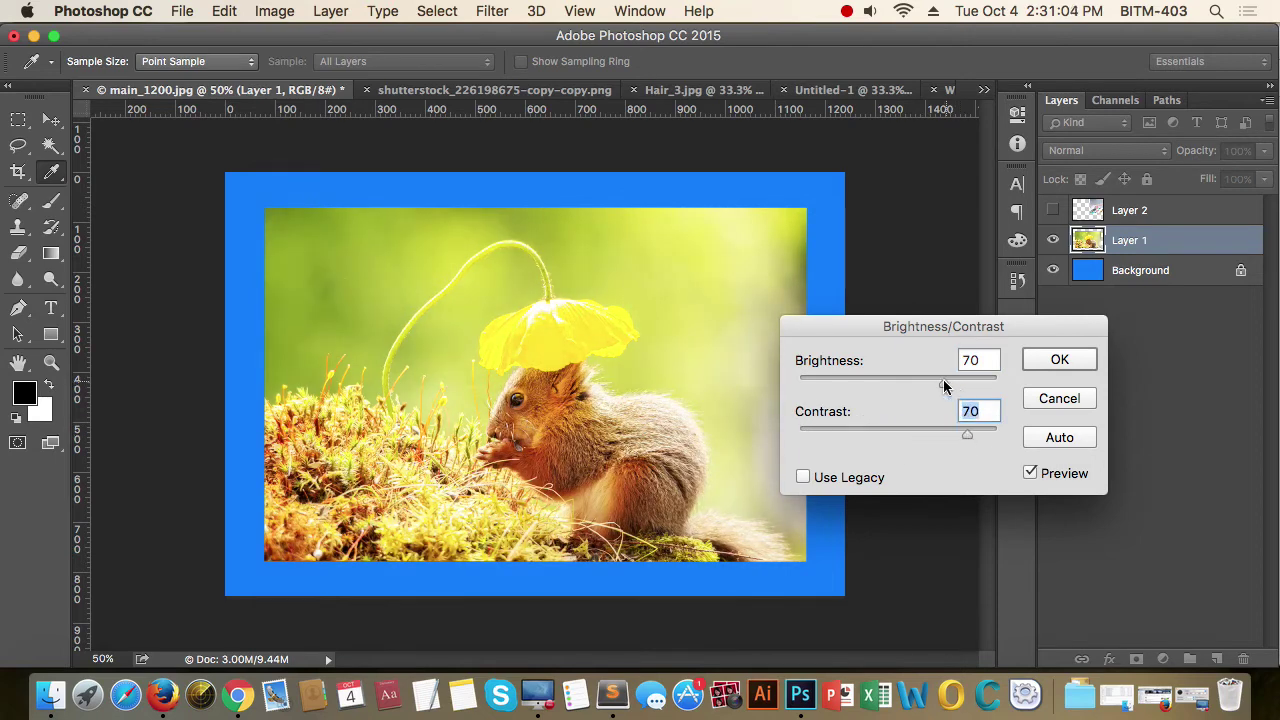
# - Try brightness -21 with contrast 63, brighten the image again, and cancel the Brightness/Contrast adjustment
pyautogui.moveTo(943, 381); pyautogui.dragTo(884, 381)
pyautogui.moveTo(962, 436)
pyautogui.mouseDown()
pyautogui.moveTo(815, 445)
pyautogui.moveTo(914, 438)
pyautogui.moveTo(868, 438)
pyautogui.moveTo(960, 452)
pyautogui.mouseUp()
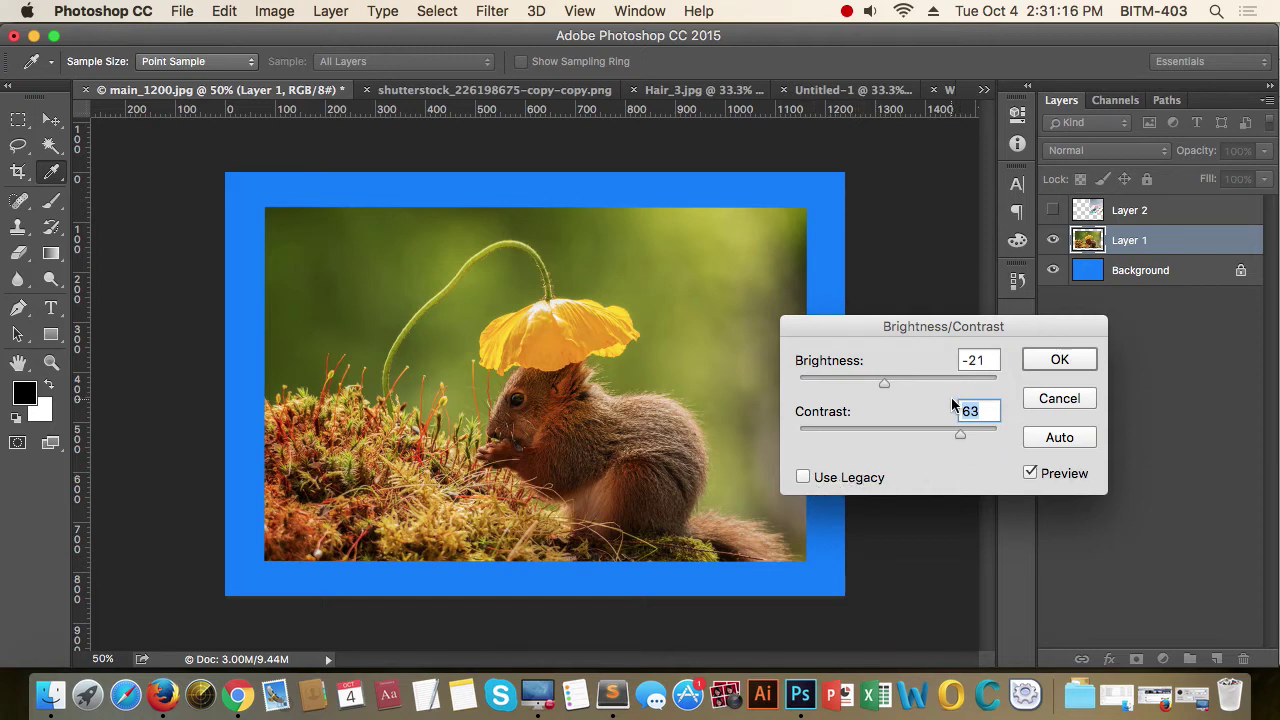
pyautogui.moveTo(884, 384); pyautogui.dragTo(945, 384)
pyautogui.click(1059, 398)
pyautogui.press('v')
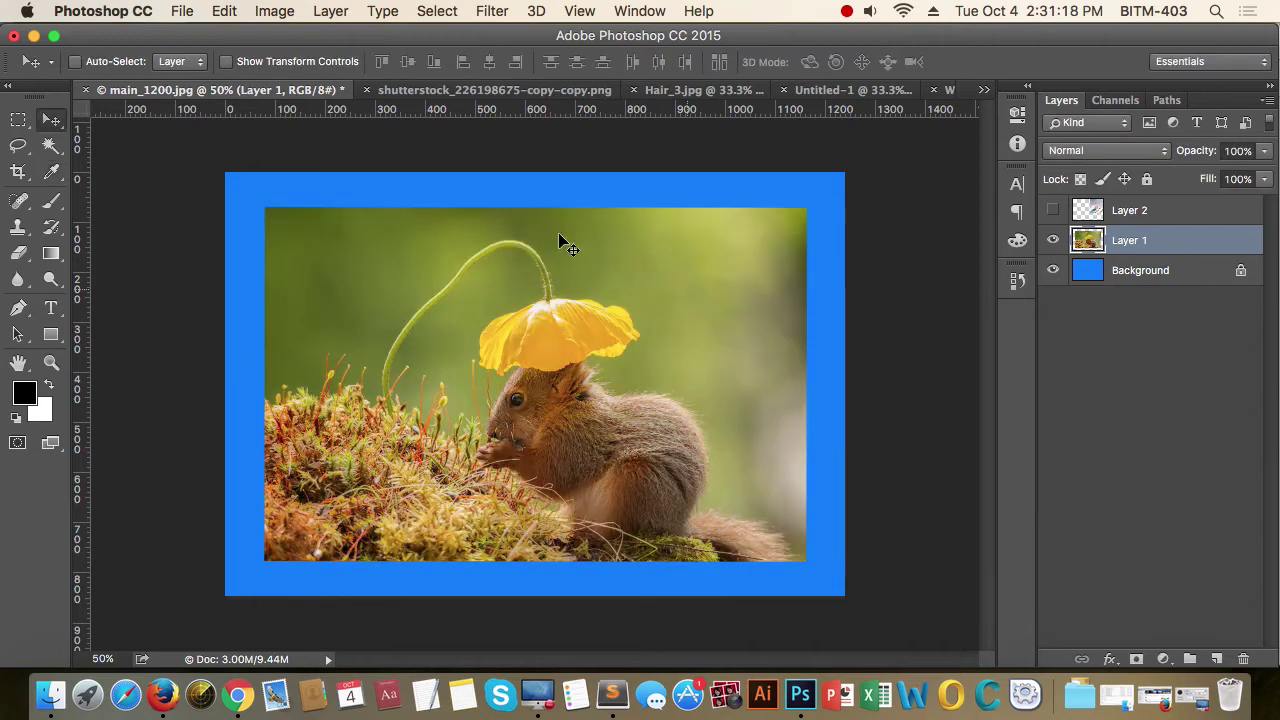
pyautogui.click(268, 13)
pyautogui.moveTo(328, 68)
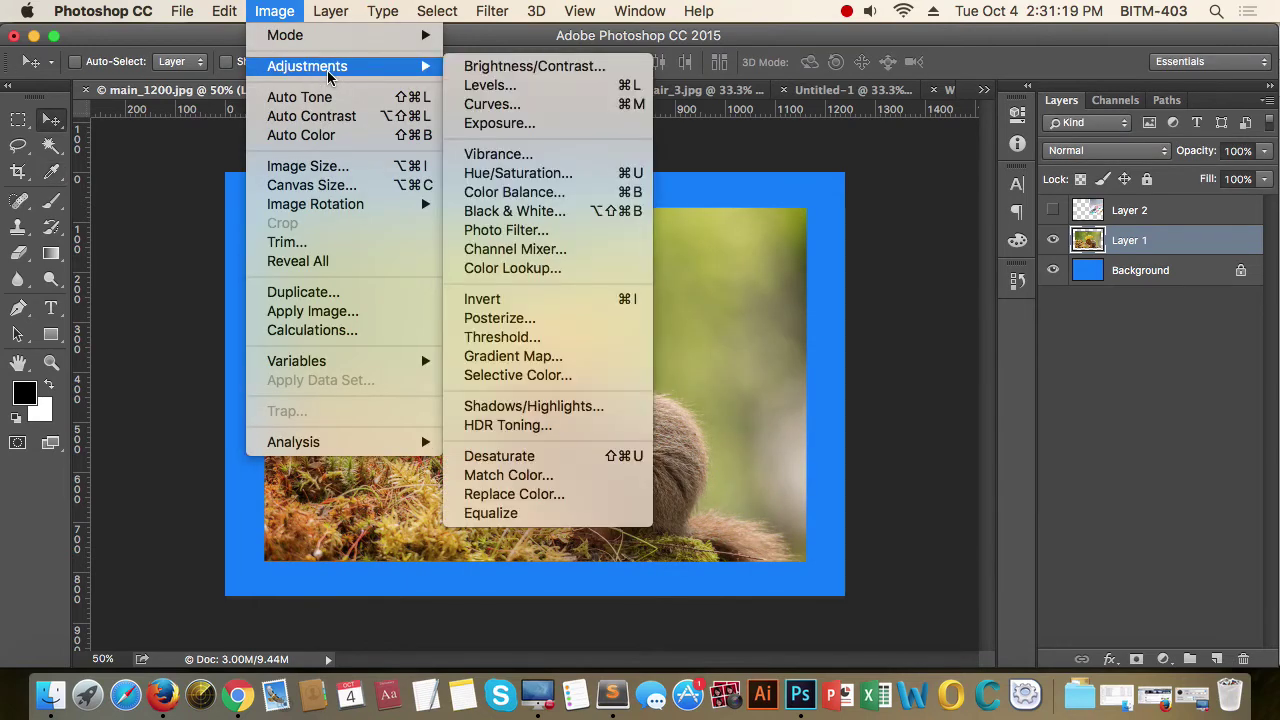
pyautogui.click(535, 86)
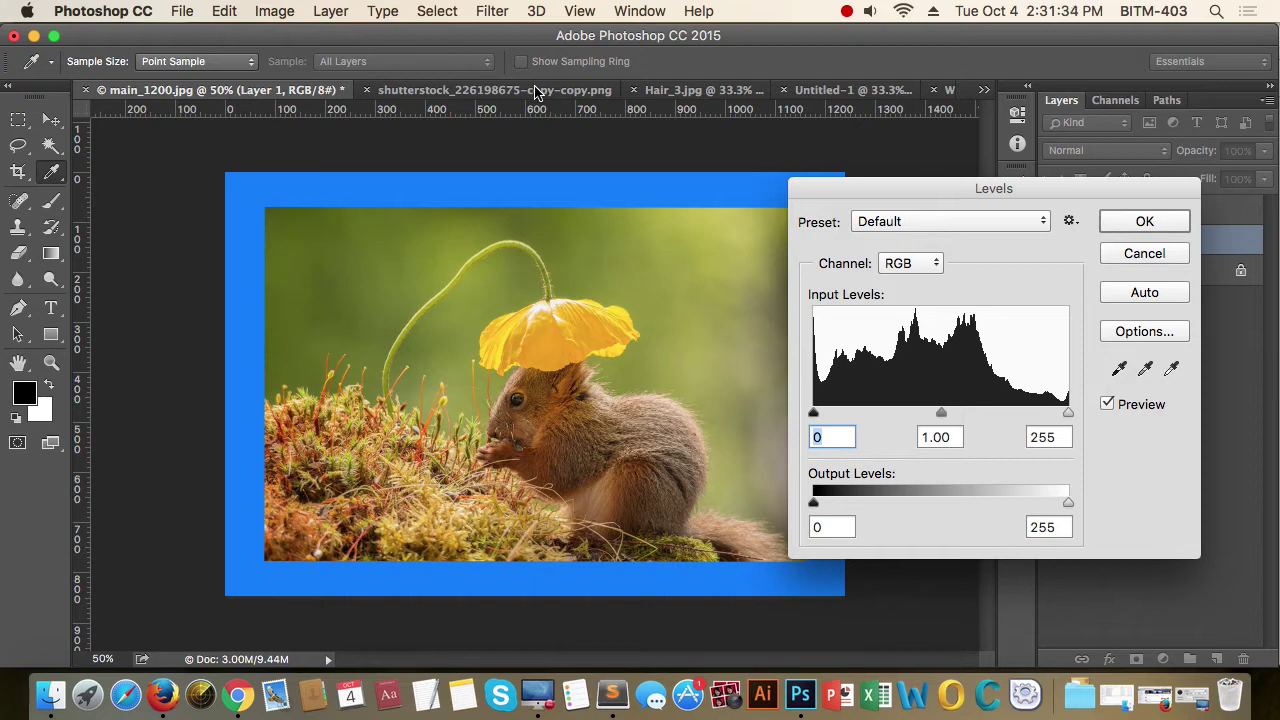
pyautogui.press('Escape')
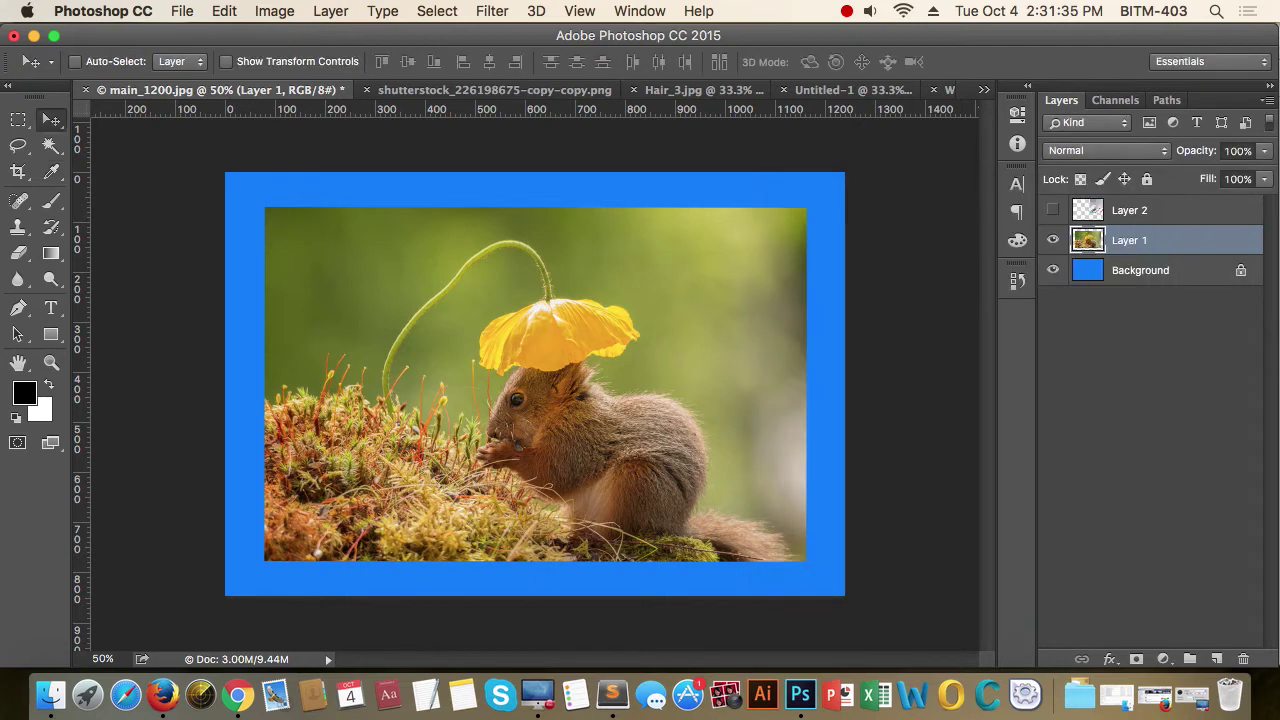
# - Switch to the Hair_3.jpg document and examine the tones of the dress embroidery, eyes and facial skin up close
pyautogui.click(470, 90)
pyautogui.click(770, 90)
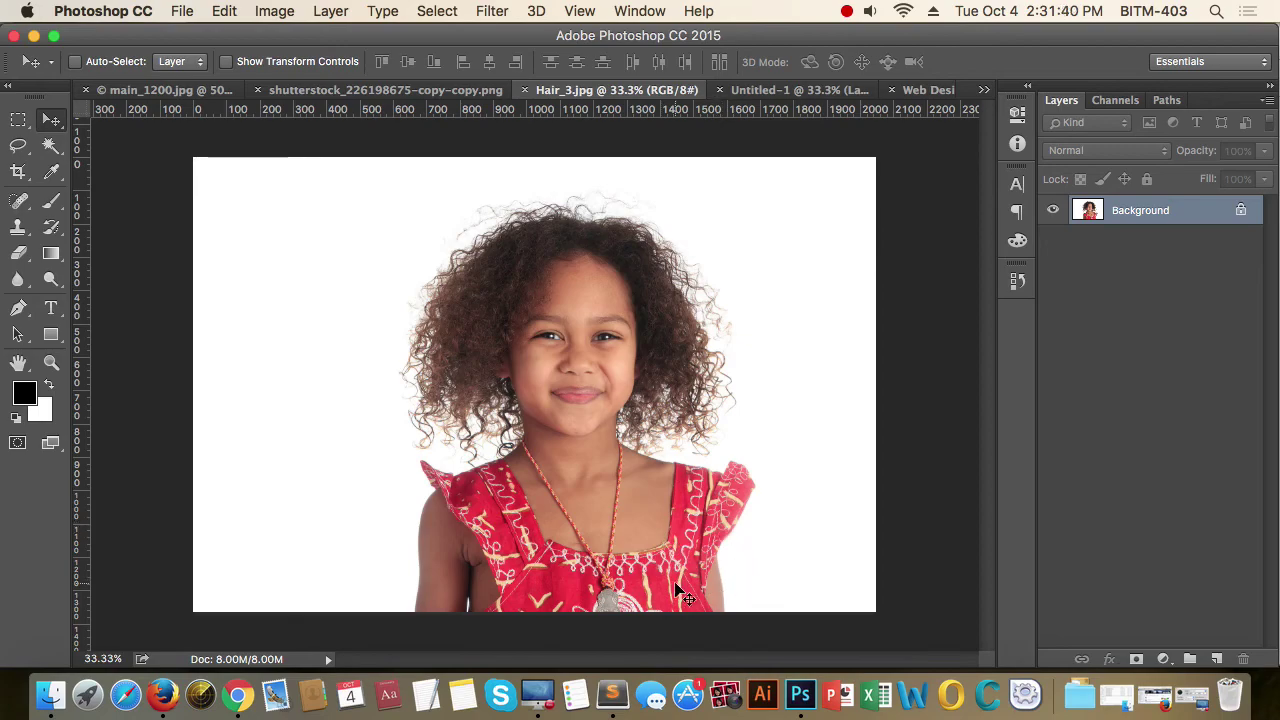
pyautogui.moveTo(575, 572); pyautogui.dragTo(770, 632)
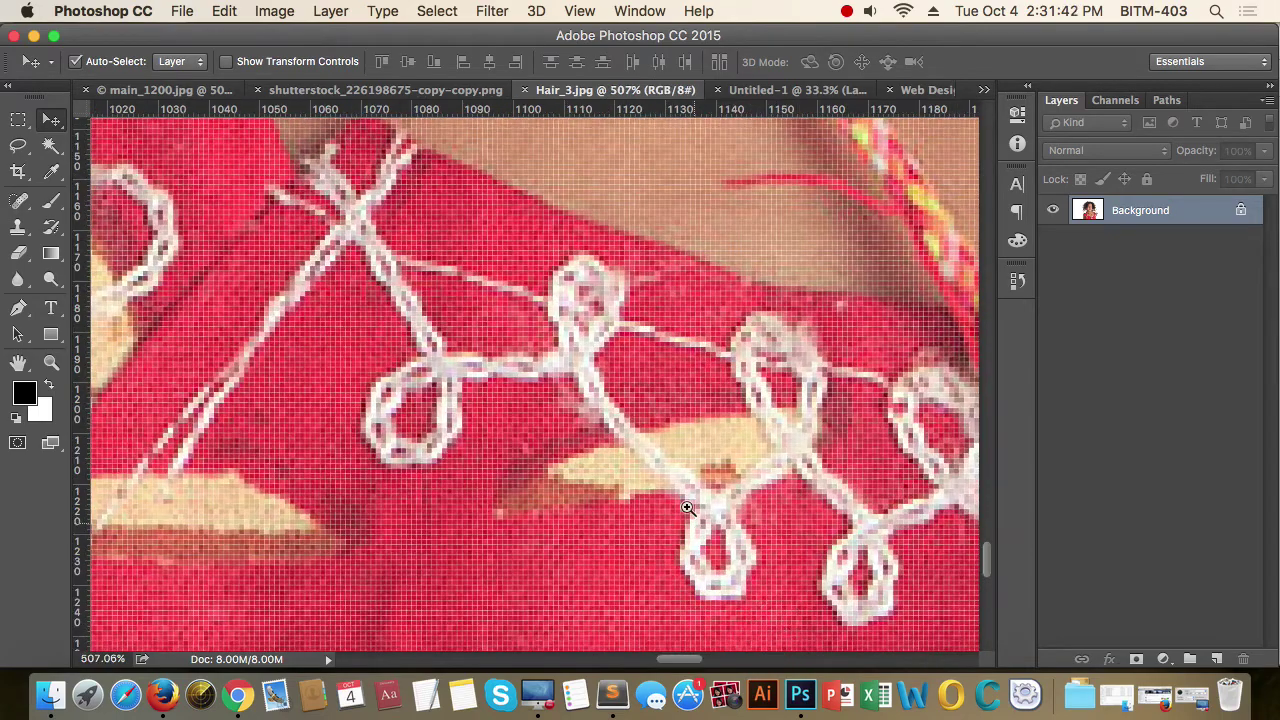
pyautogui.moveTo(771, 429); pyautogui.dragTo(721, 419)
pyautogui.moveTo(755, 300); pyautogui.dragTo(786, 419)
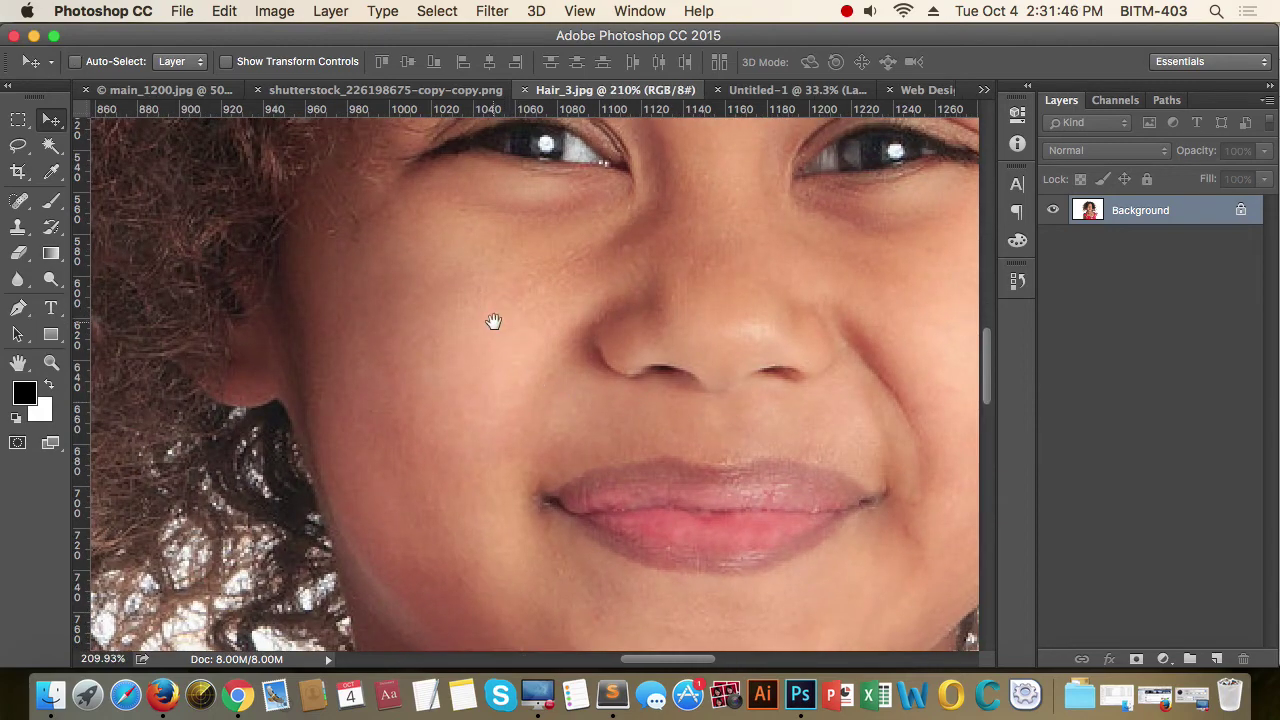
pyautogui.hscroll(5, 491, 386)
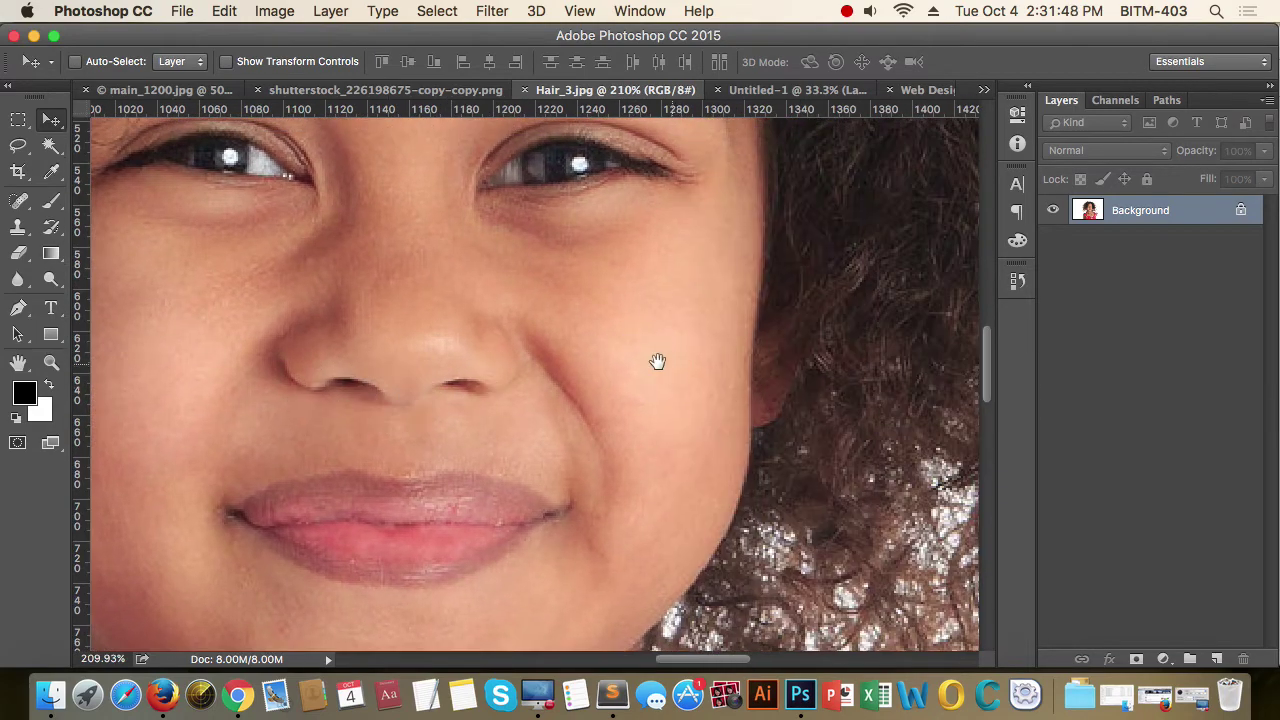
pyautogui.moveTo(640, 349); pyautogui.dragTo(517, 360)
pyautogui.moveTo(649, 302); pyautogui.dragTo(614, 457)
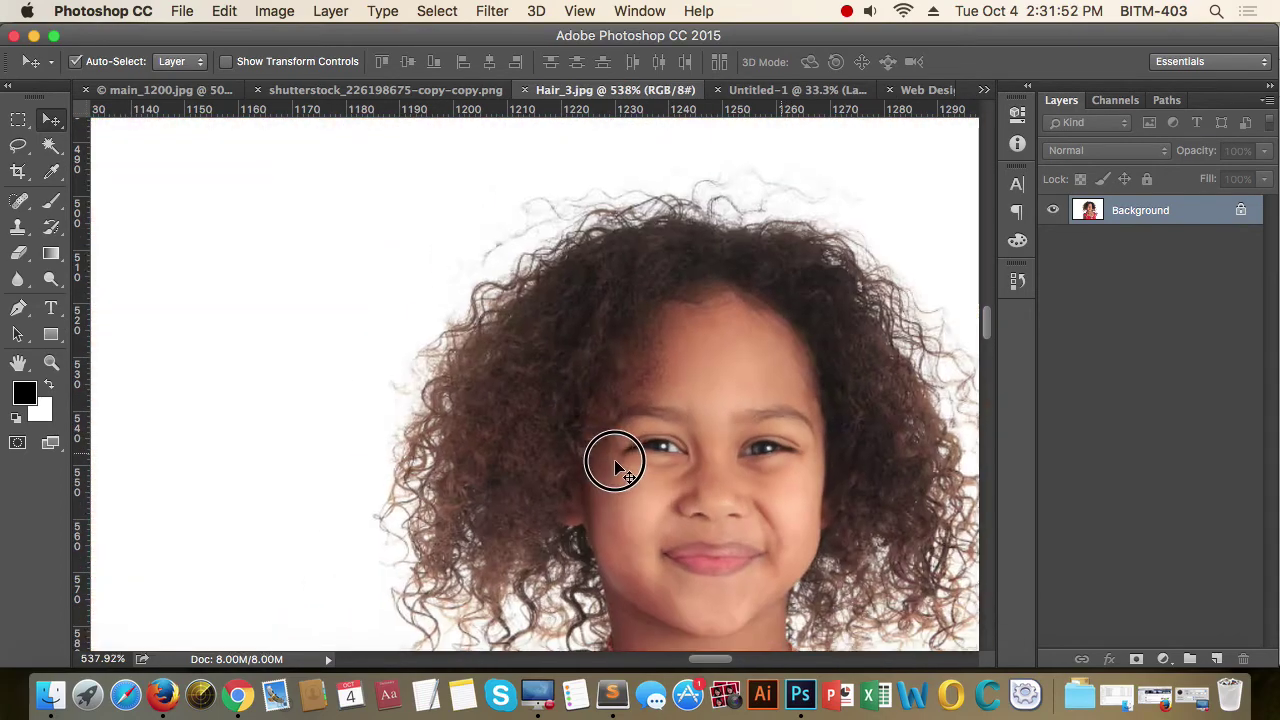
pyautogui.moveTo(757, 508); pyautogui.dragTo(735, 377)
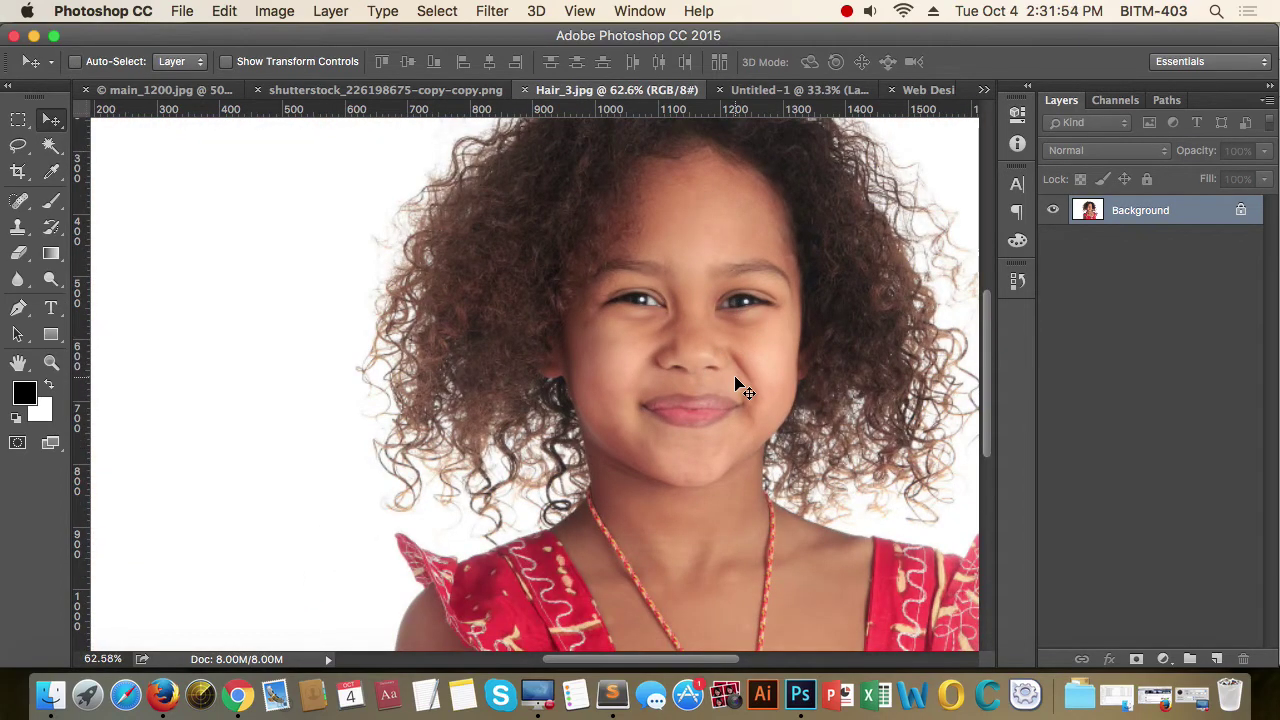
# - Examine the darkest areas in the hair and beside the arm, and the dress fabric's tones, against the whole portrait
pyautogui.moveTo(766, 513); pyautogui.dragTo(715, 612)
pyautogui.moveTo(803, 346); pyautogui.dragTo(923, 520)
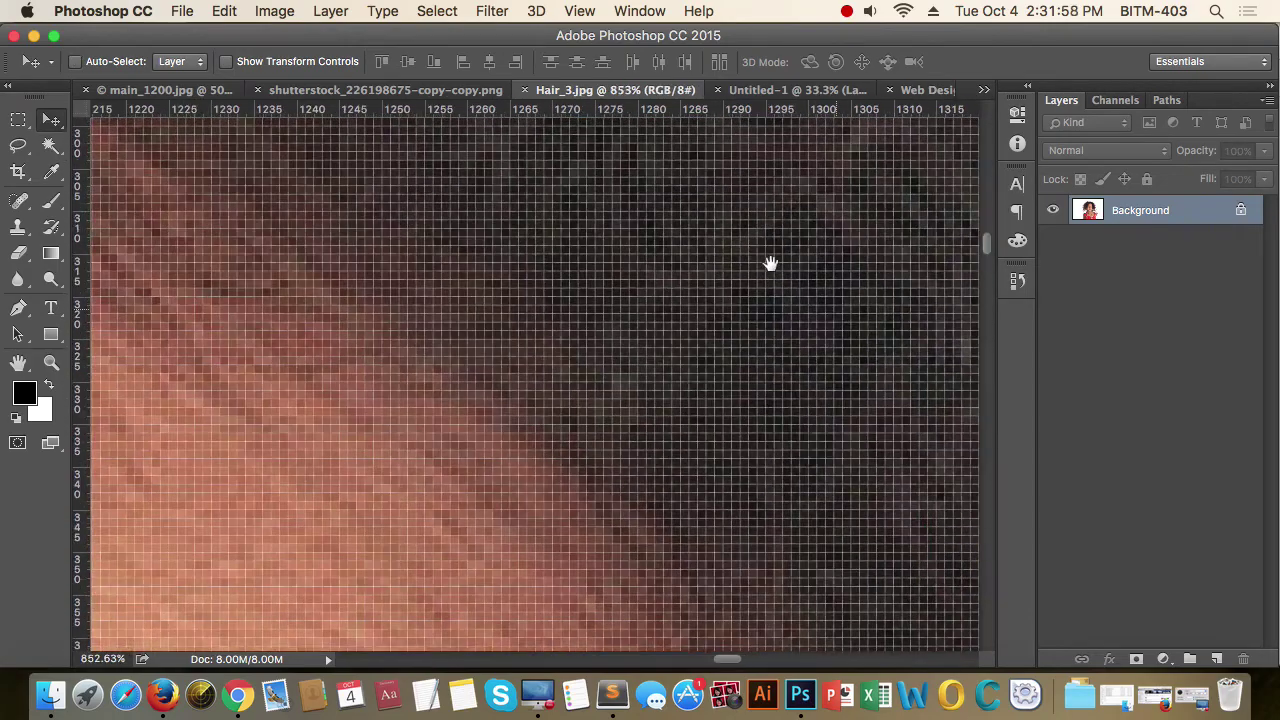
pyautogui.scroll(-5, 790, 466)
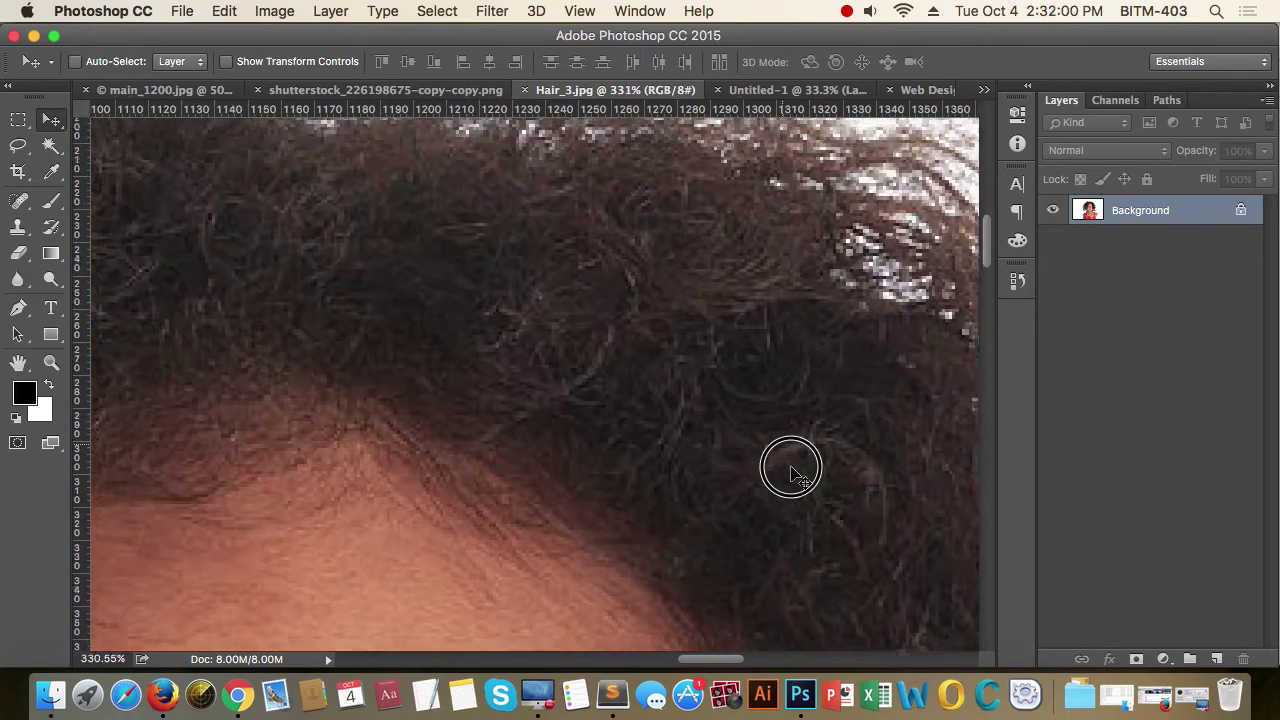
pyautogui.scroll(-10, 650, 398)
pyautogui.scroll(-5, 723, 423)
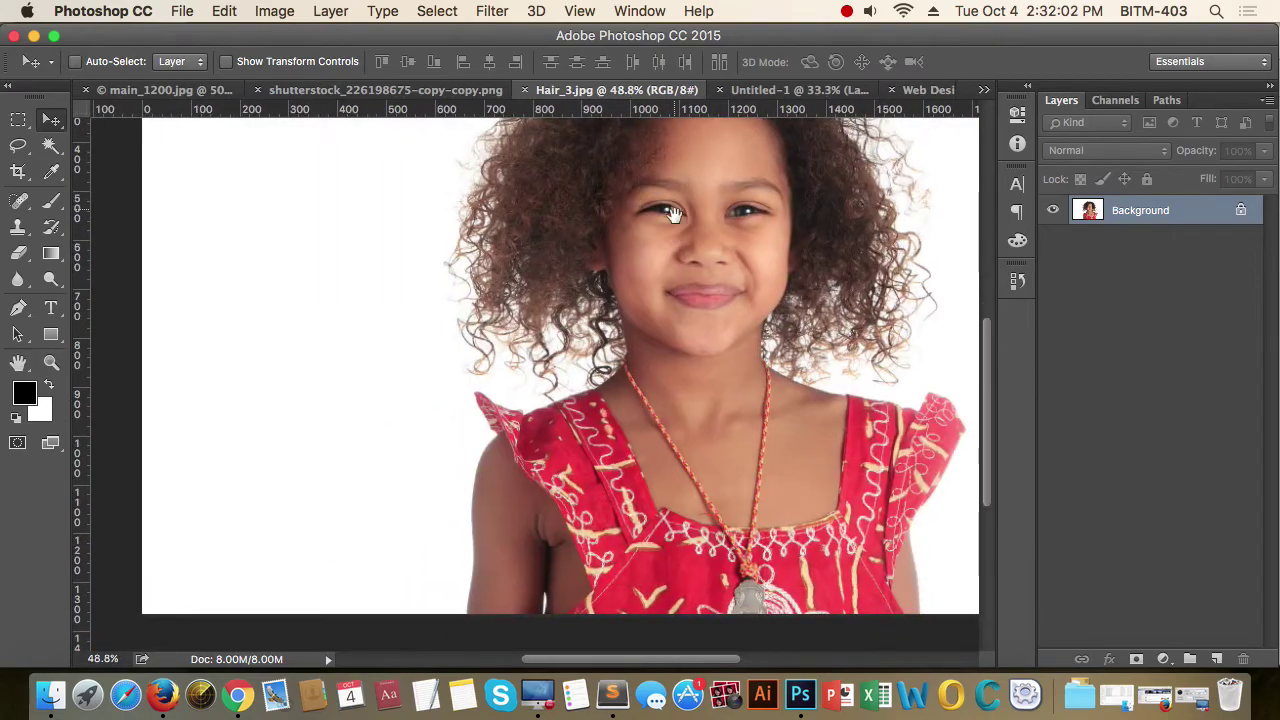
pyautogui.moveTo(549, 527); pyautogui.dragTo(723, 580)
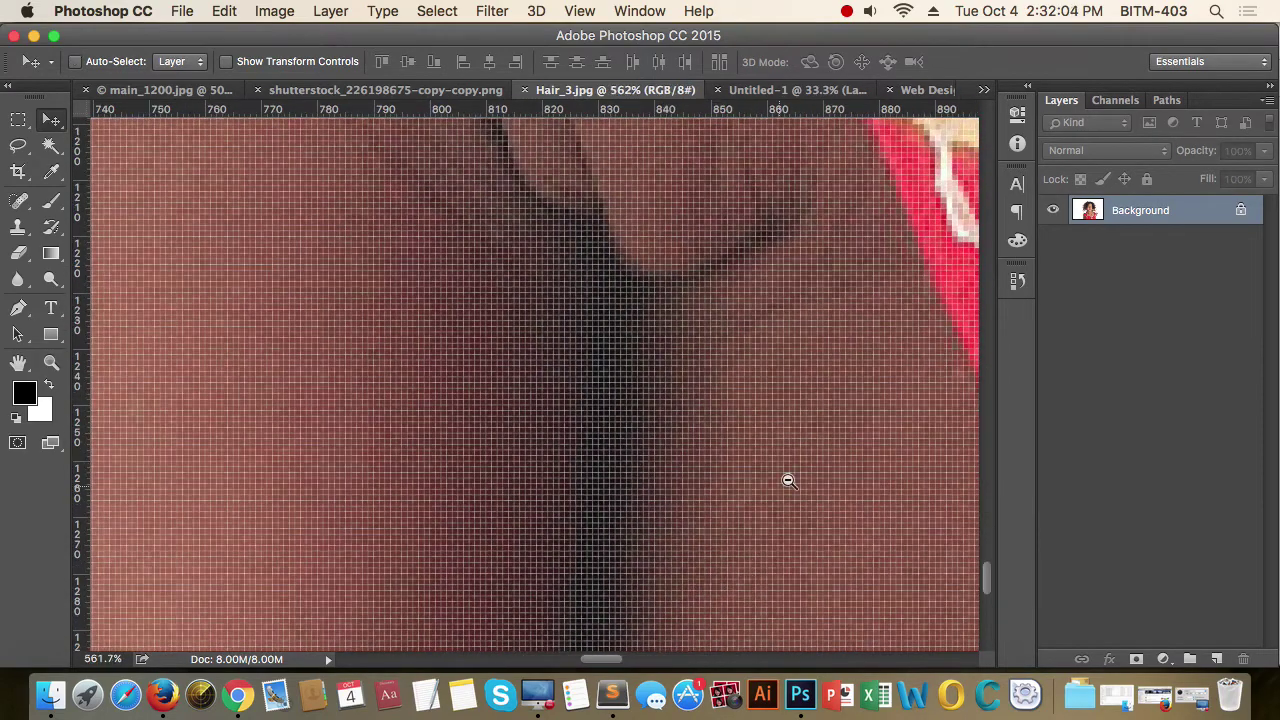
pyautogui.moveTo(786, 480); pyautogui.dragTo(765, 455)
pyautogui.scroll(10, 765, 455)
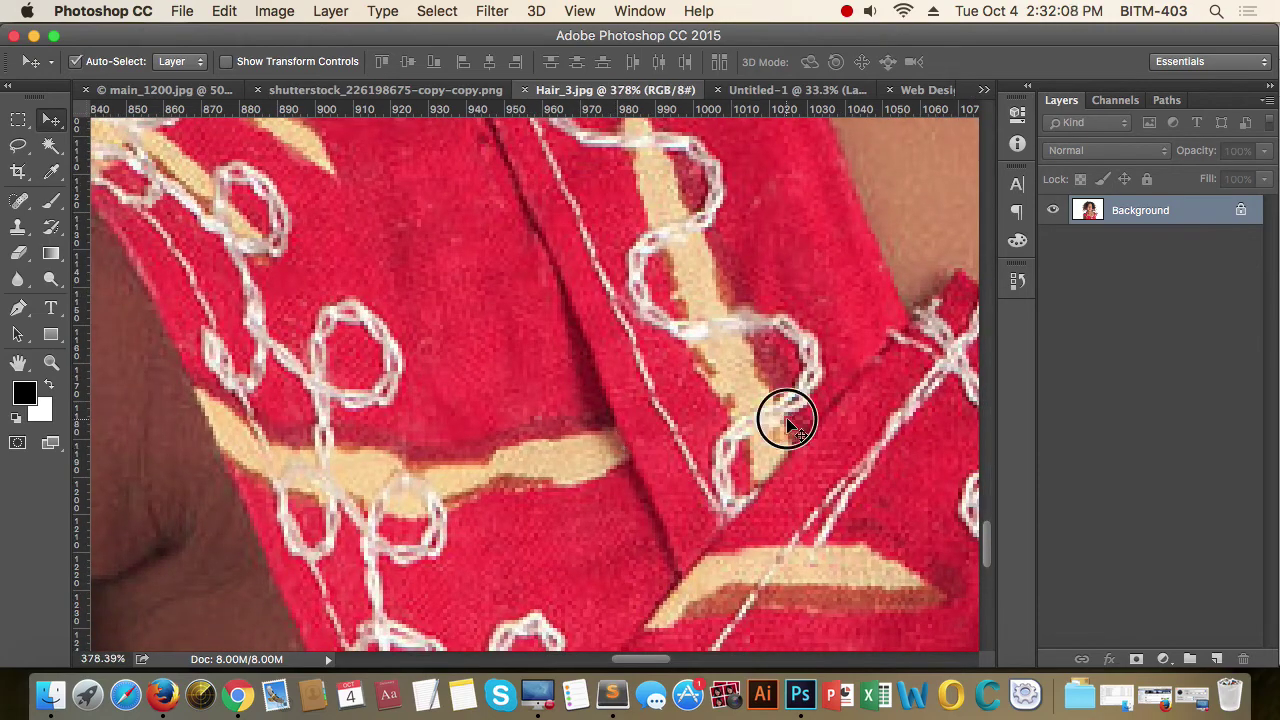
pyautogui.moveTo(786, 420); pyautogui.dragTo(608, 487)
pyautogui.scroll(3, 608, 487)
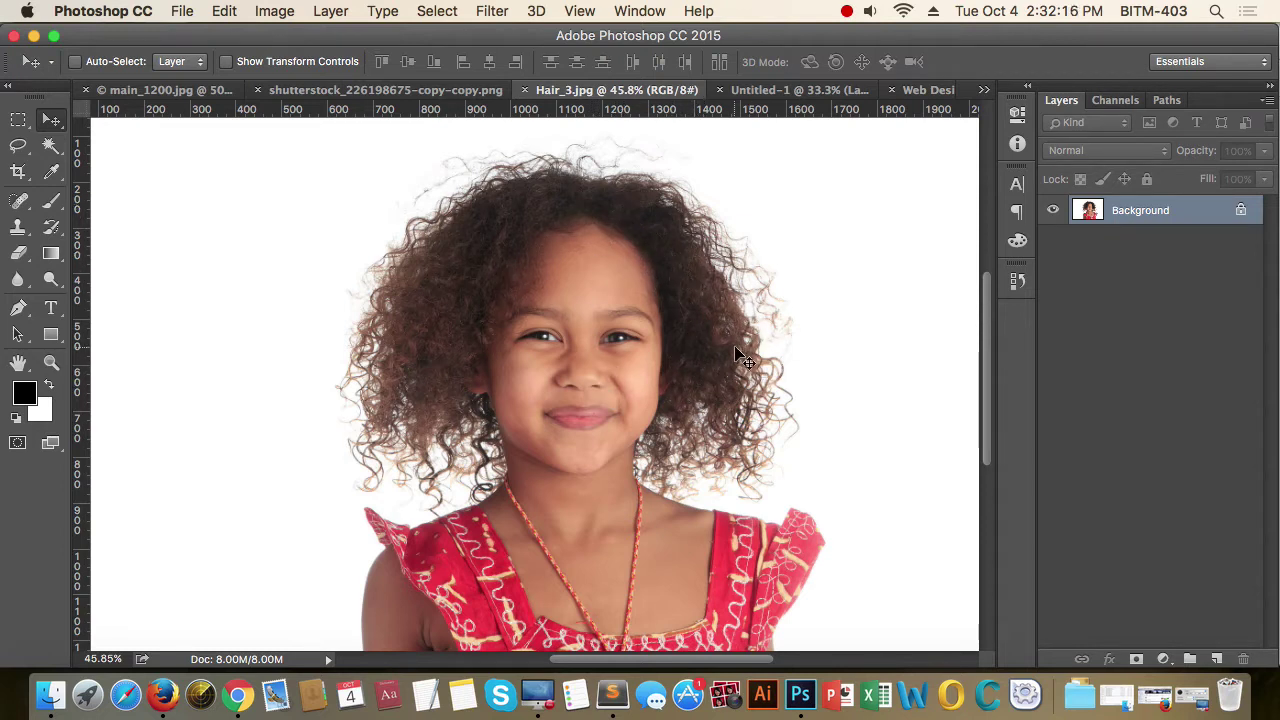
pyautogui.scroll(-3, 710, 340)
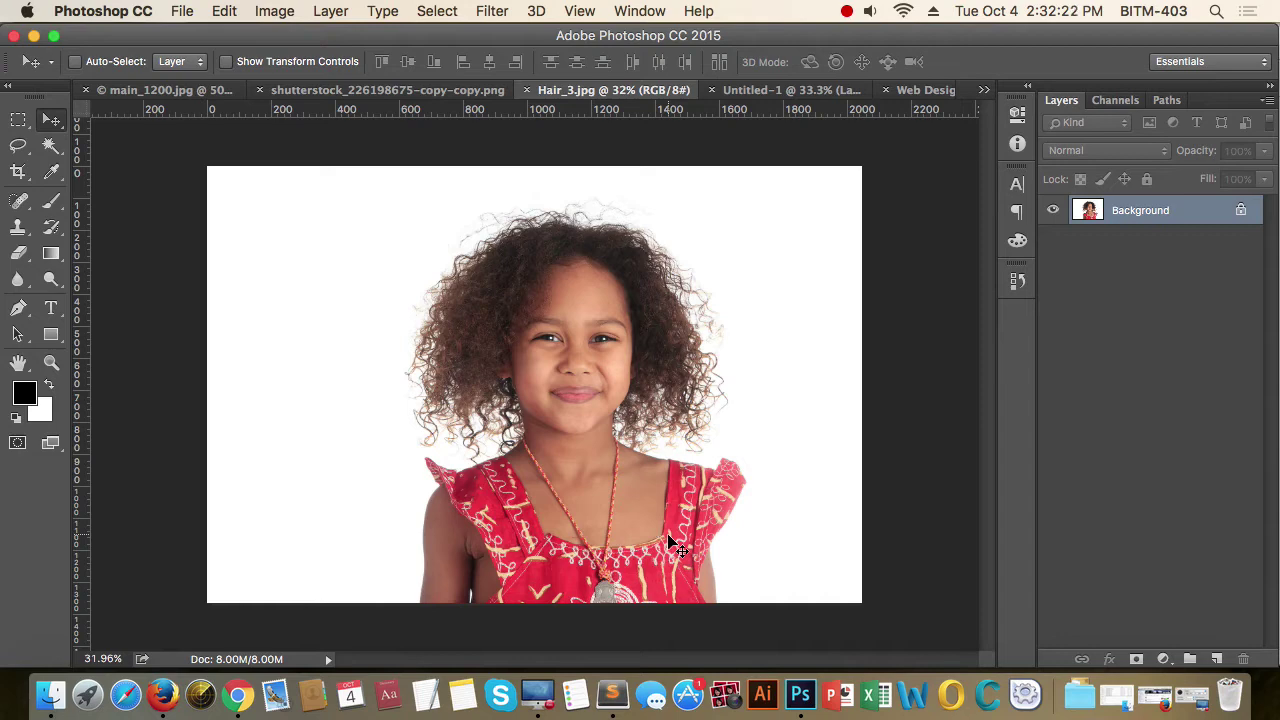
# - Open the Levels adjustment for the portrait, try the white input level at 138 and restore it to 255
pyautogui.click(264, 13)
pyautogui.moveTo(320, 72)
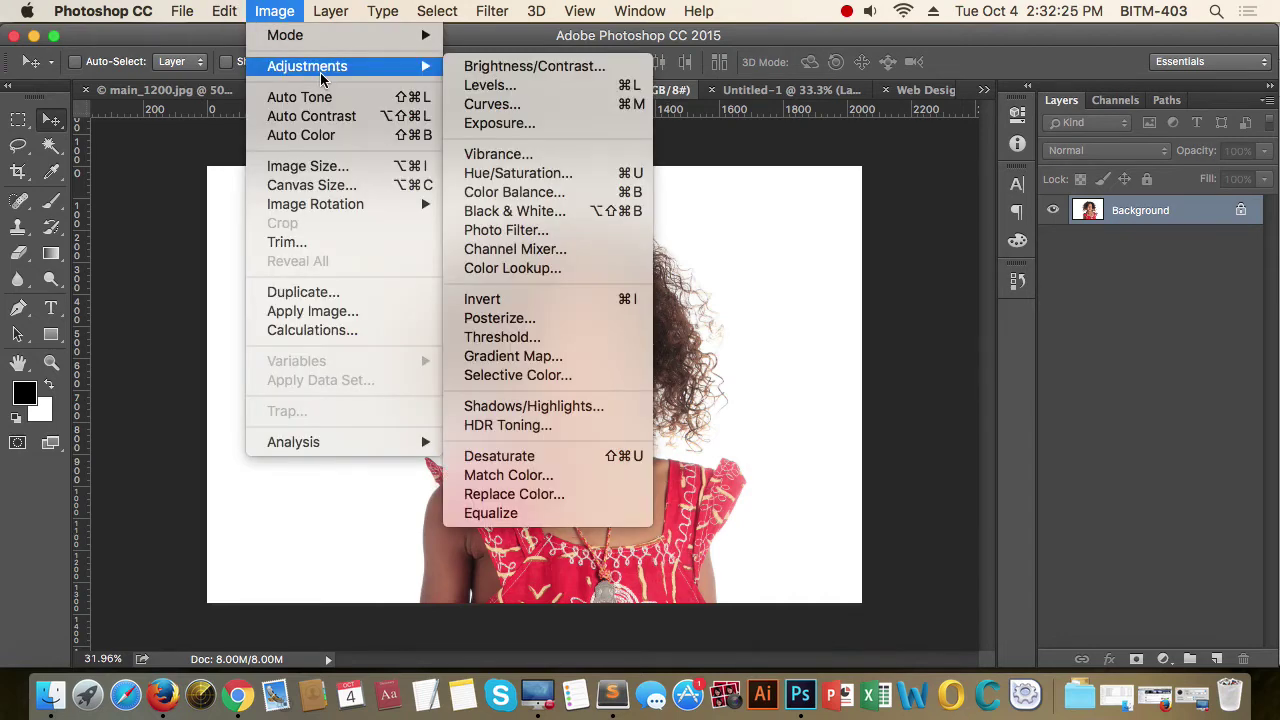
pyautogui.click(520, 84)
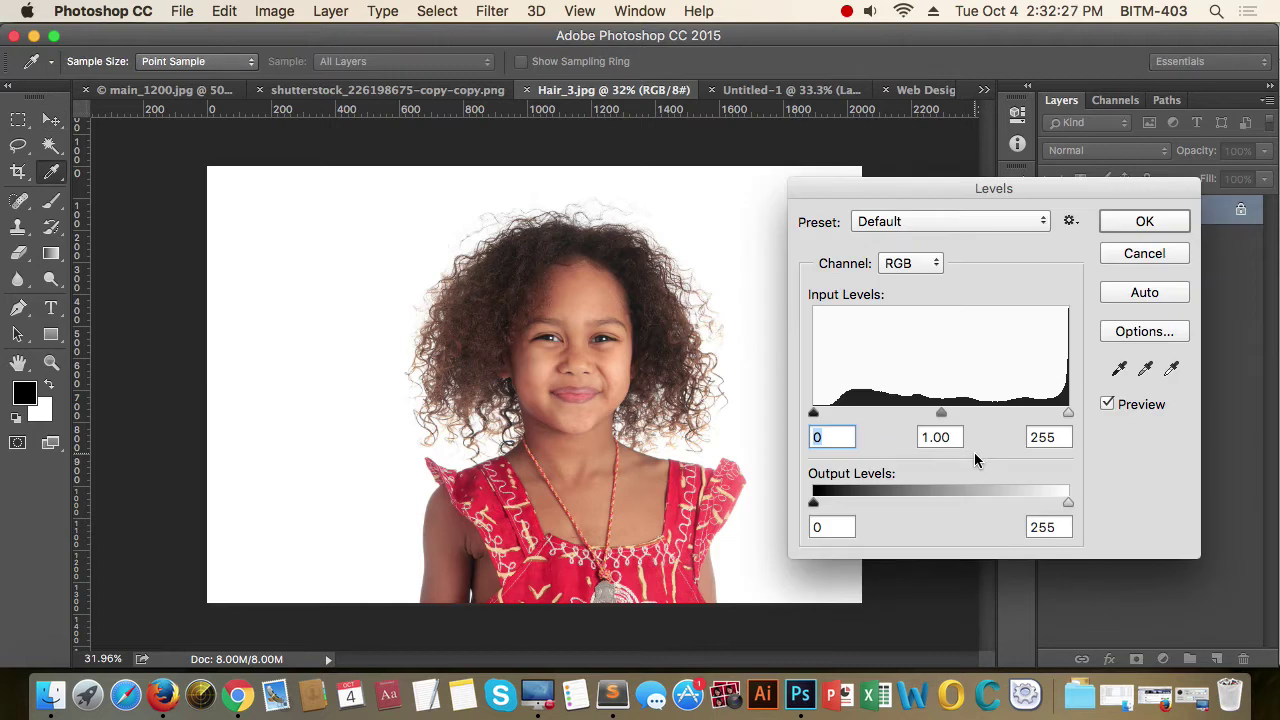
pyautogui.click(815, 411)
pyautogui.click(1068, 413)
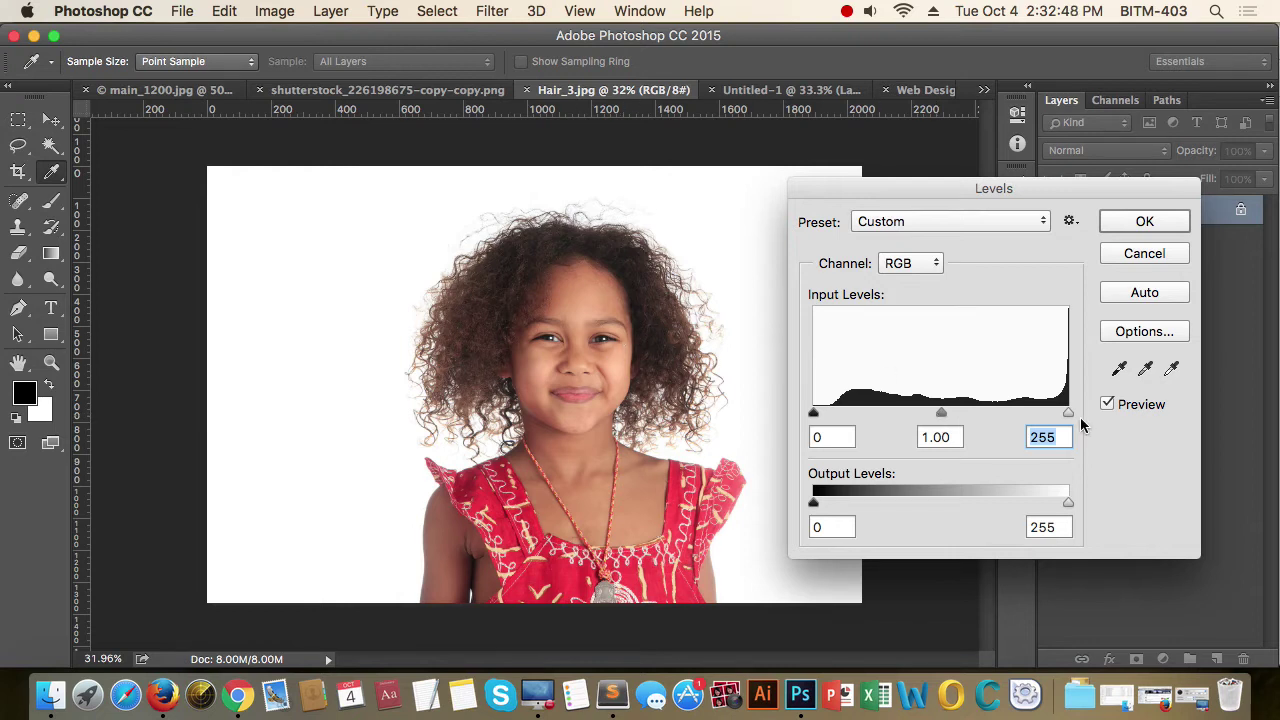
pyautogui.moveTo(1069, 414); pyautogui.dragTo(951, 414)
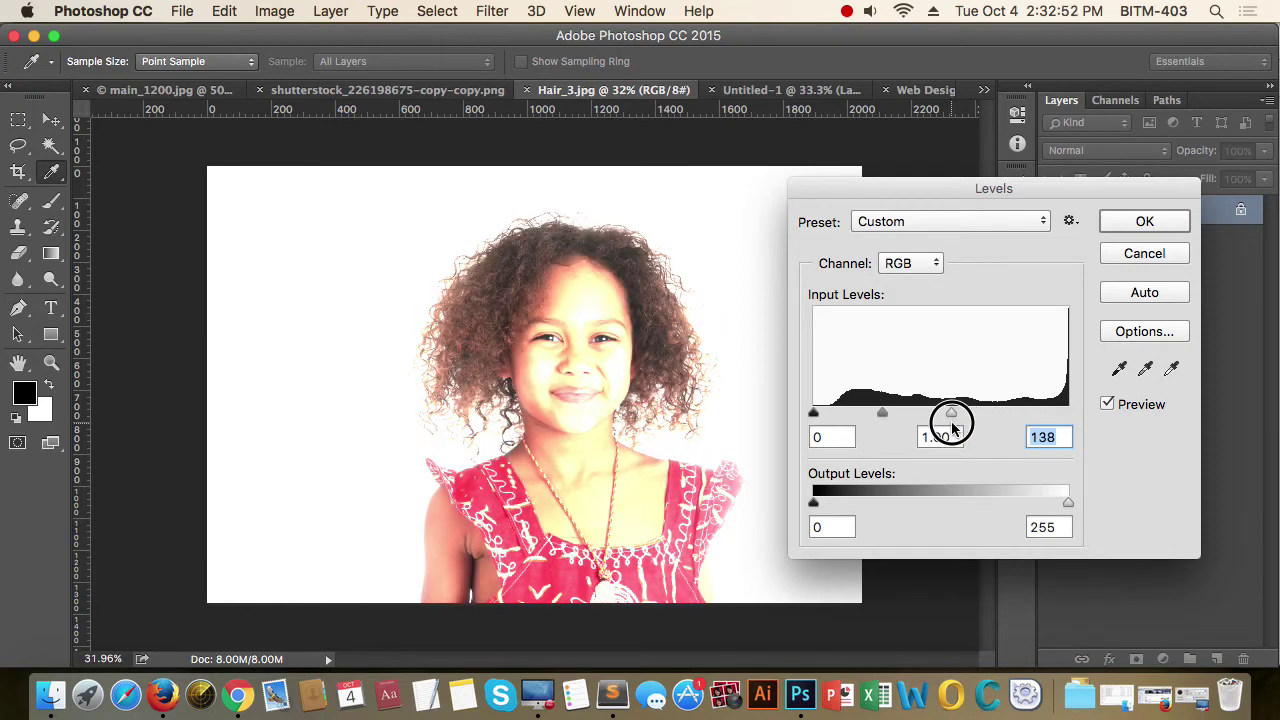
pyautogui.moveTo(951, 414); pyautogui.dragTo(1134, 420)
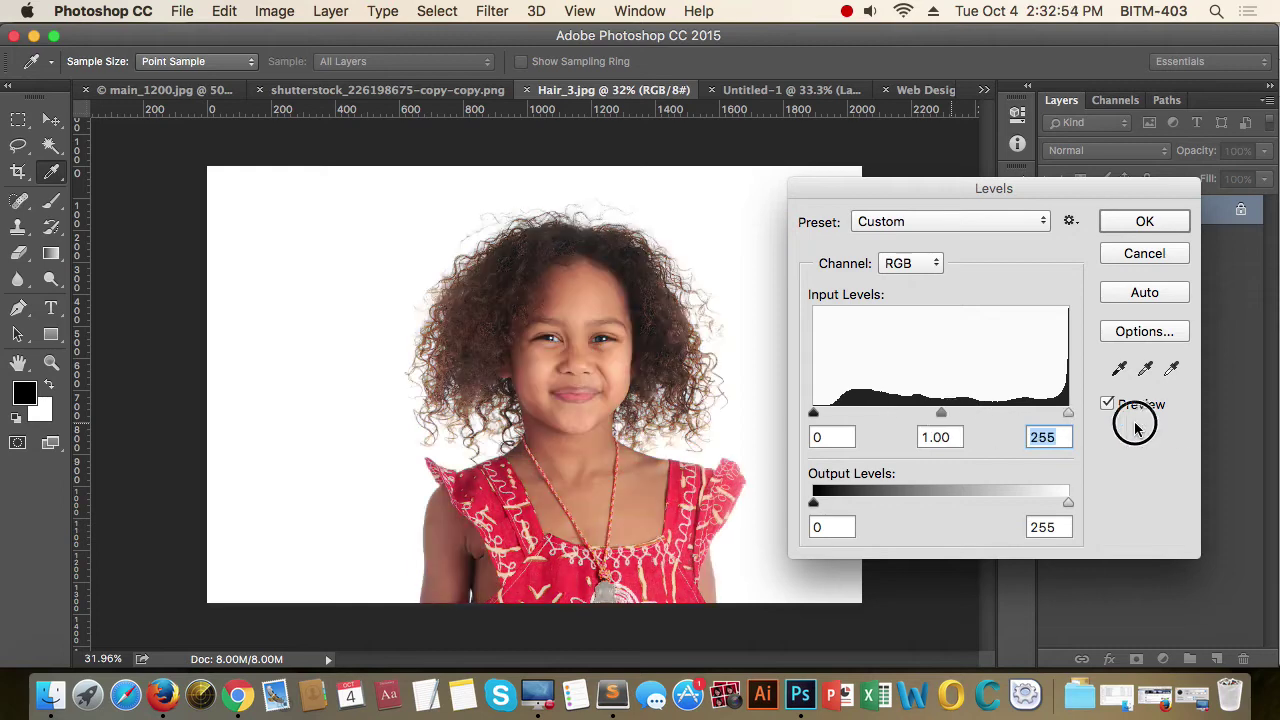
# - Try RGB midtone input levels of 1.23 and 0.01 in Levels, and return the midtone to 1.00
pyautogui.moveTo(816, 414)
pyautogui.mouseDown()
pyautogui.moveTo(929, 414)
pyautogui.moveTo(793, 420)
pyautogui.mouseUp()
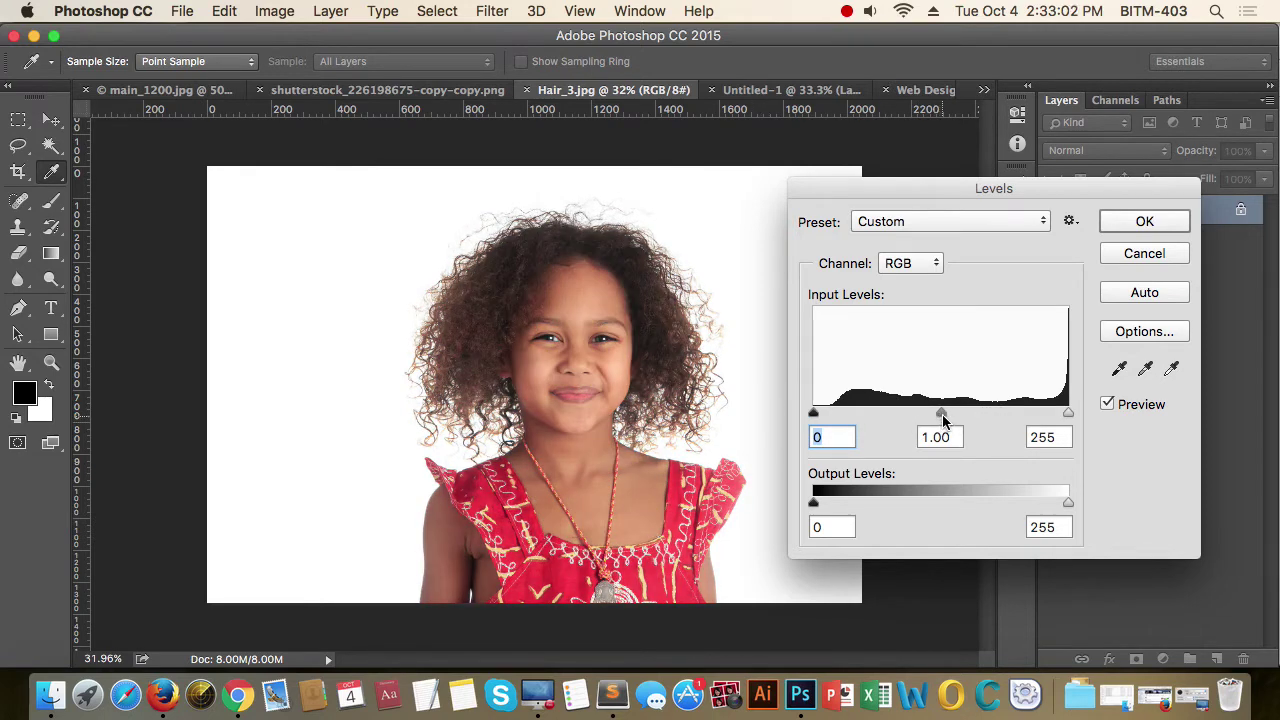
pyautogui.moveTo(942, 414)
pyautogui.mouseDown()
pyautogui.moveTo(862, 420)
pyautogui.moveTo(1021, 418)
pyautogui.moveTo(877, 414)
pyautogui.moveTo(1006, 417)
pyautogui.moveTo(875, 425)
pyautogui.moveTo(949, 423)
pyautogui.moveTo(922, 418)
pyautogui.mouseUp()
pyautogui.click(945, 437)
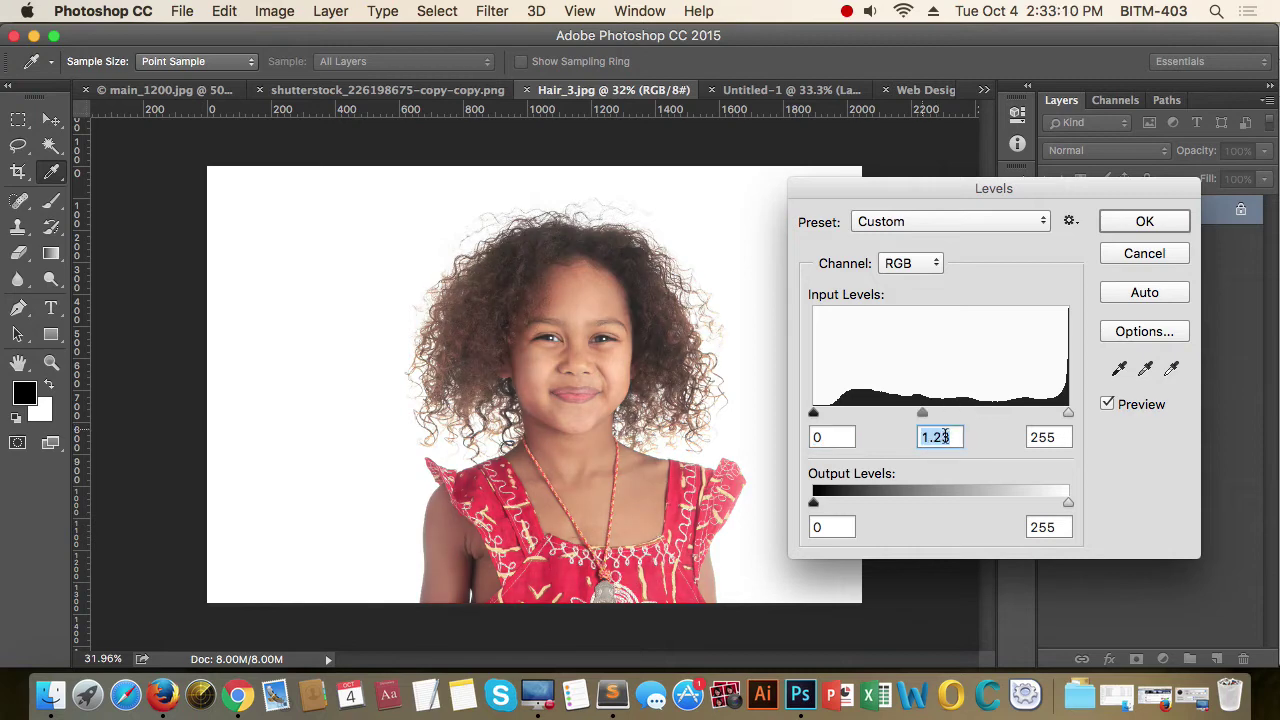
pyautogui.write('0')
pyautogui.press('Tab')
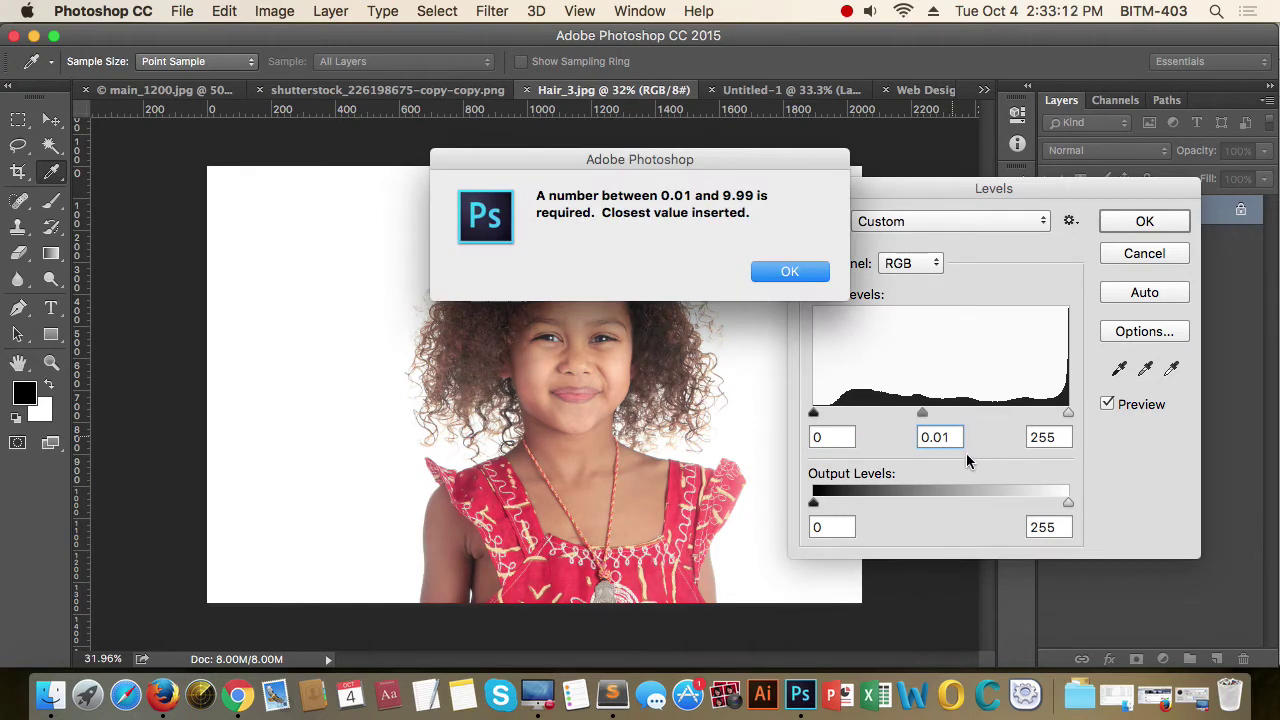
pyautogui.click(795, 274)
pyautogui.click(960, 440)
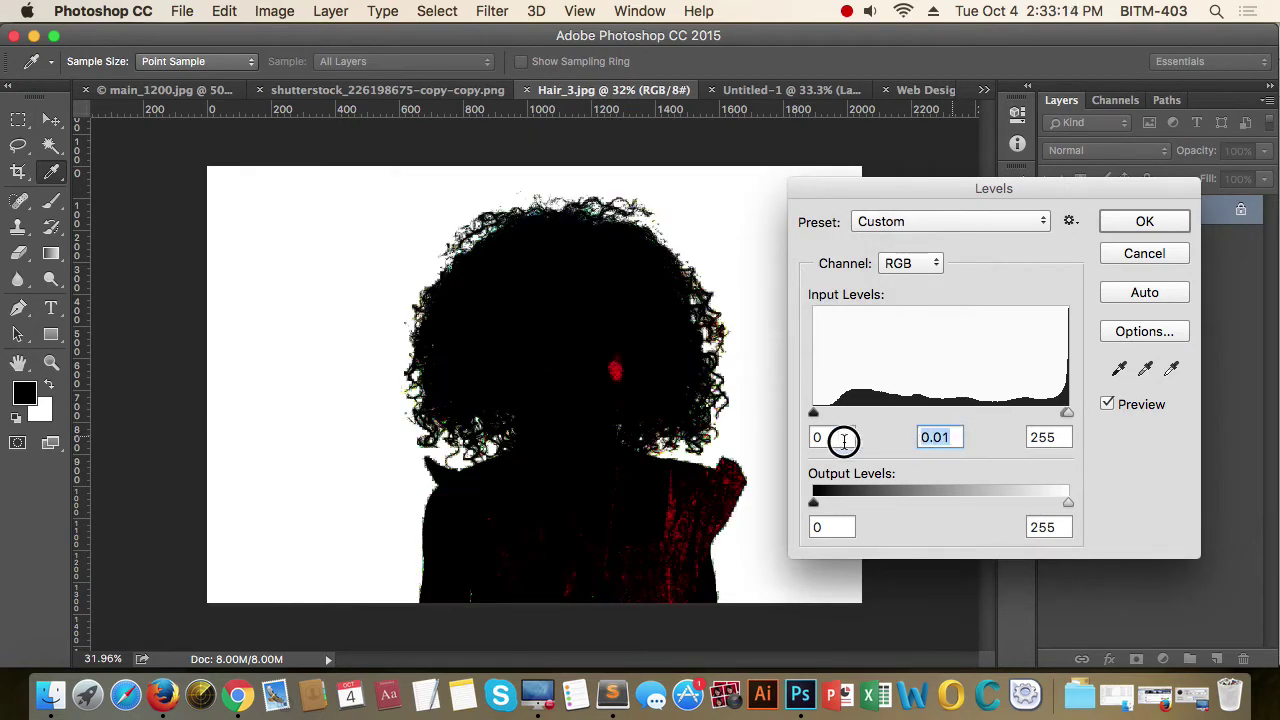
pyautogui.write('1')
pyautogui.press('Tab')
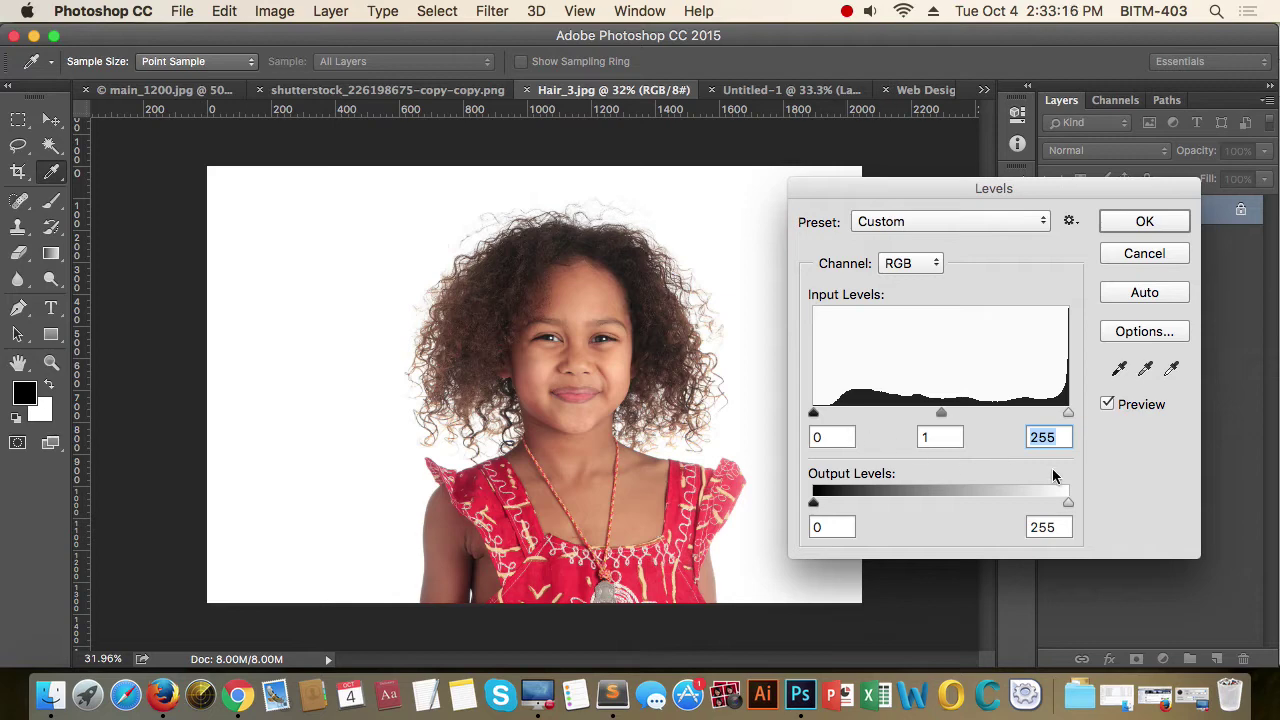
pyautogui.moveTo(943, 414)
pyautogui.mouseDown()
pyautogui.moveTo(920, 417)
pyautogui.moveTo(941, 416)
pyautogui.mouseUp()
# - Adjust the Red channel's input levels with the midtone at 0.53, the white point at 203 and a raised black point
pyautogui.click(914, 263)
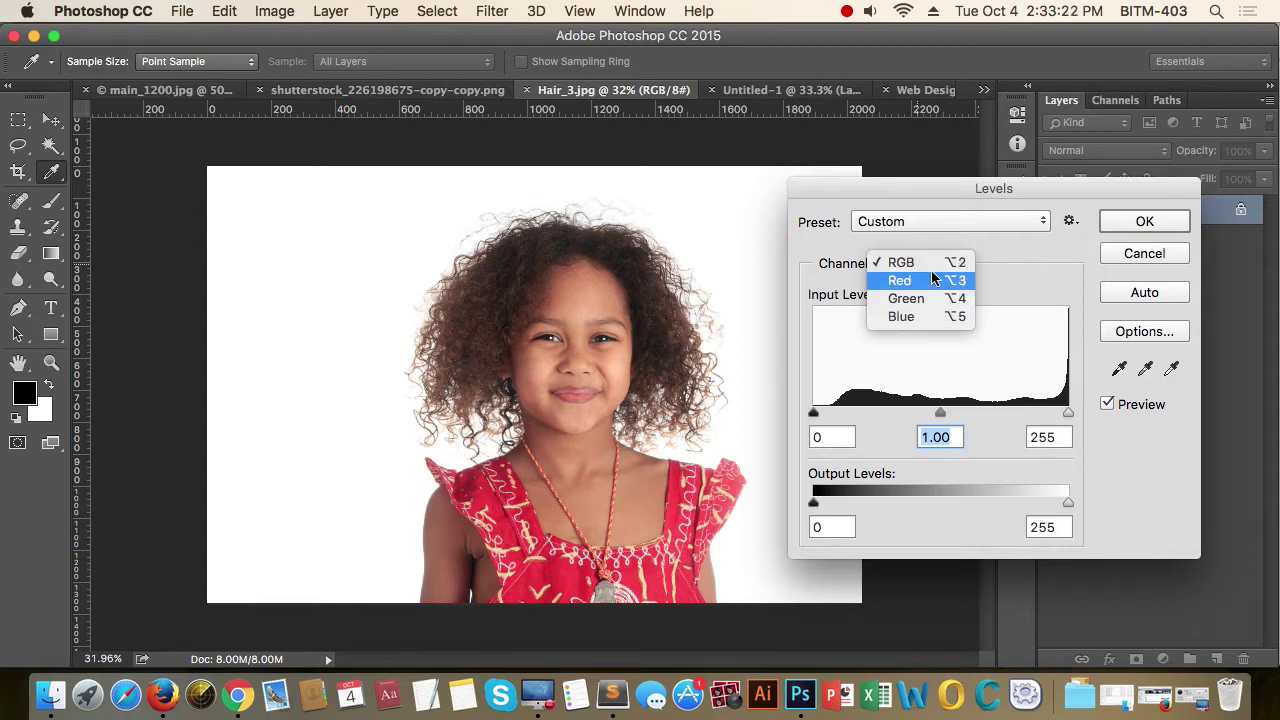
pyautogui.click(928, 280)
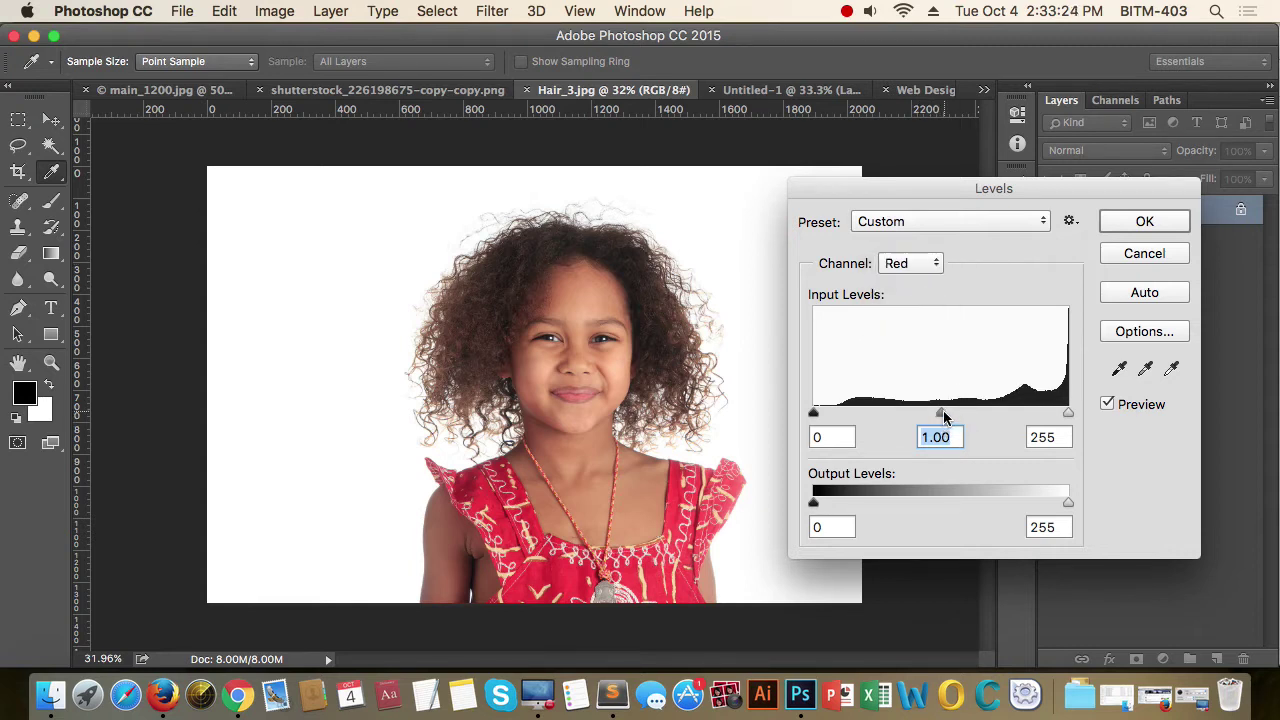
pyautogui.moveTo(943, 415); pyautogui.dragTo(986, 413)
pyautogui.moveTo(1071, 413); pyautogui.dragTo(1016, 416)
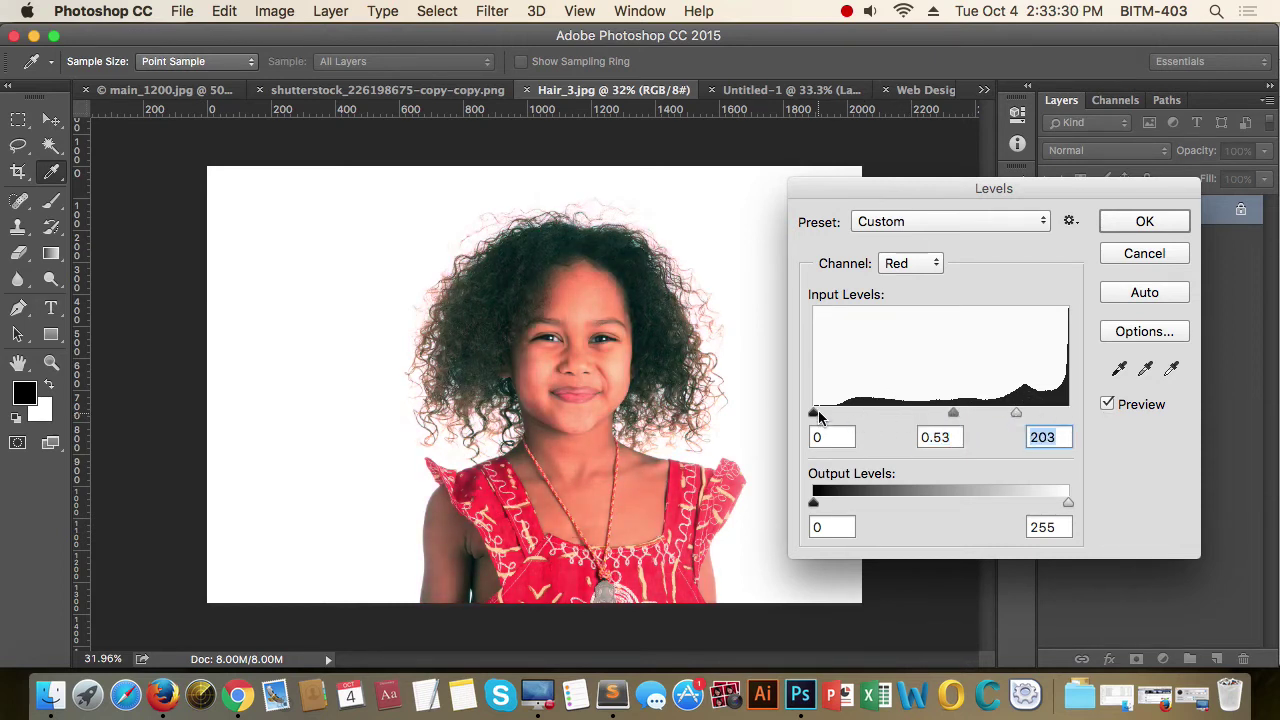
pyautogui.moveTo(818, 415); pyautogui.dragTo(901, 414)
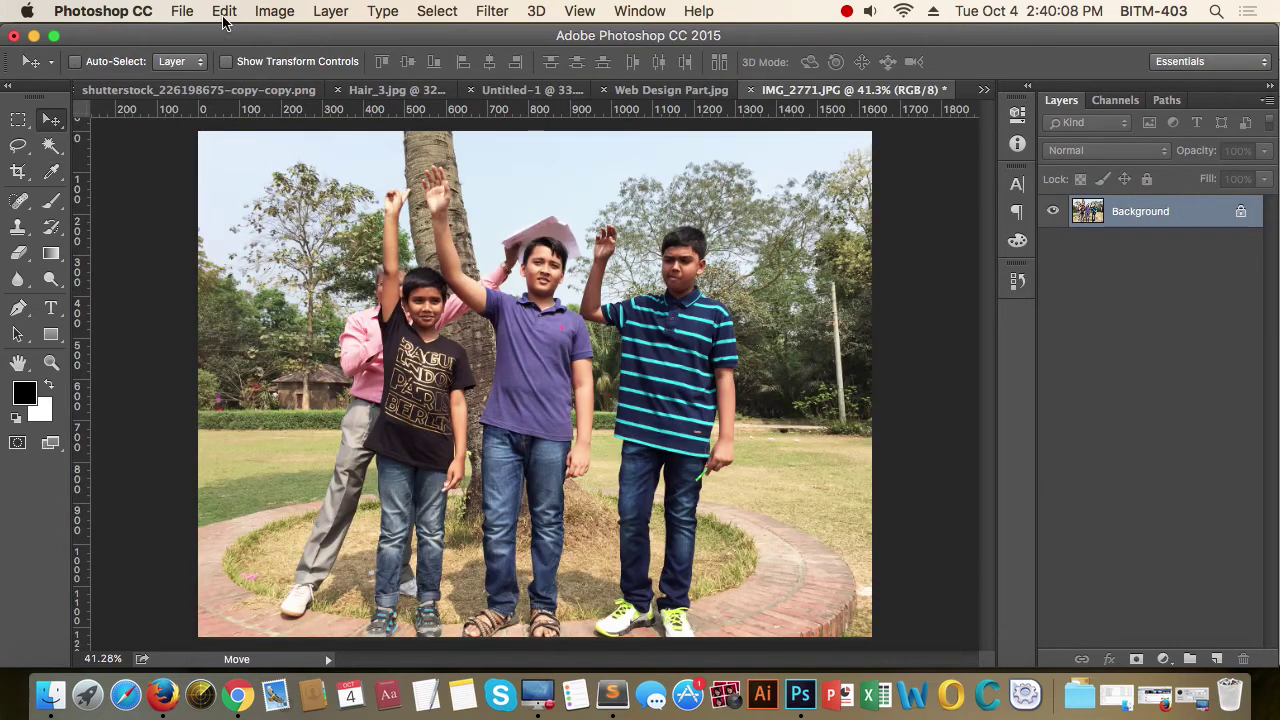
# - Open the Curves adjustment for IMG_2771.JPG, try the white input at 194 and restore it to 255
pyautogui.click(274, 11)
pyautogui.moveTo(335, 70)
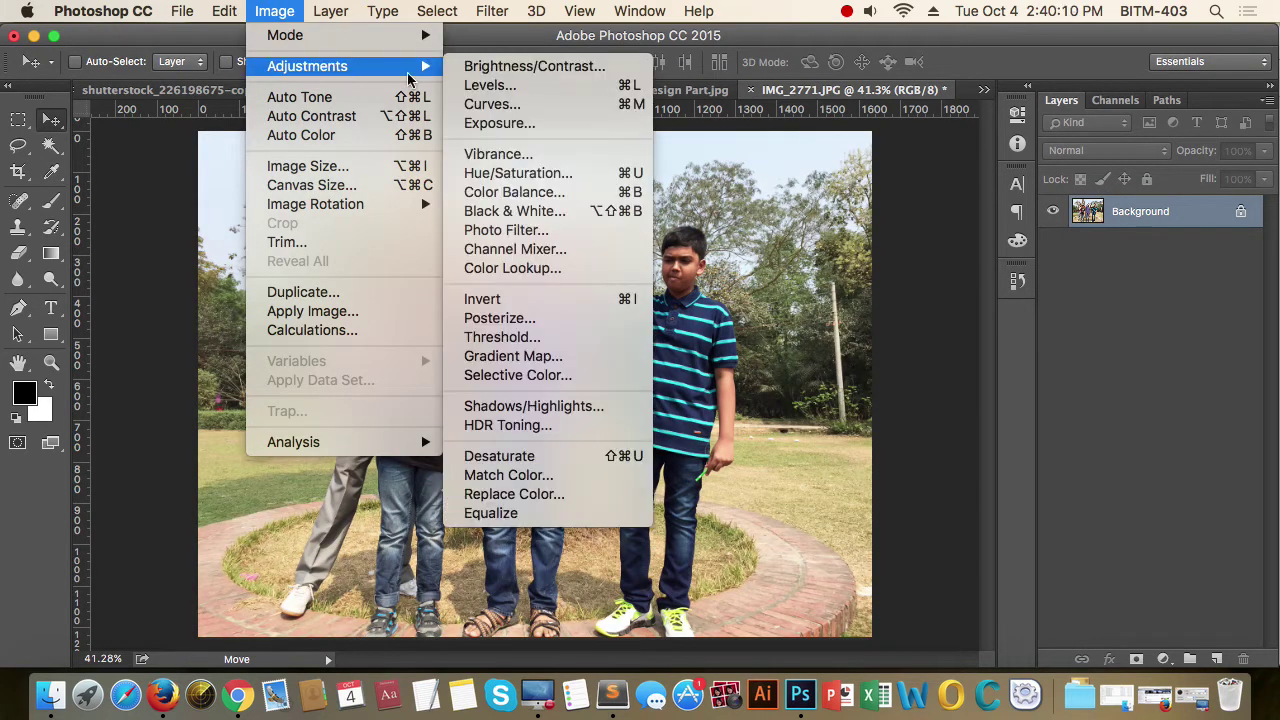
pyautogui.click(557, 107)
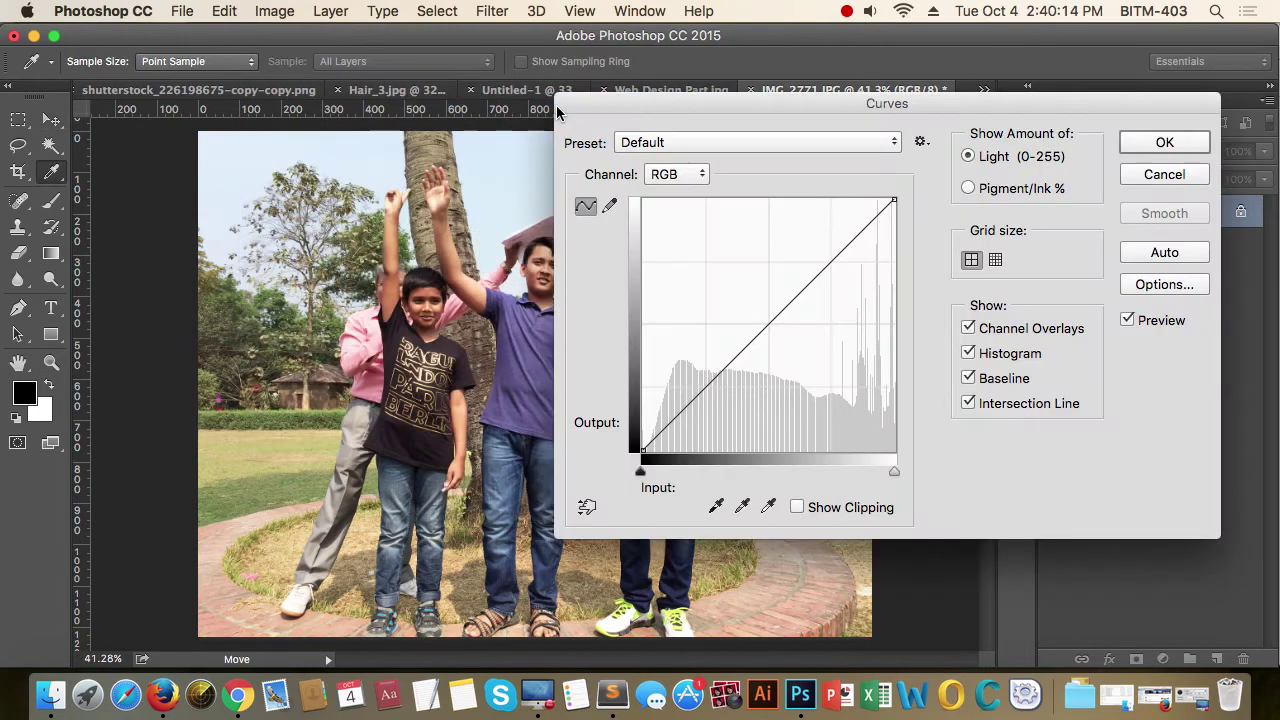
pyautogui.moveTo(926, 108); pyautogui.dragTo(916, 118)
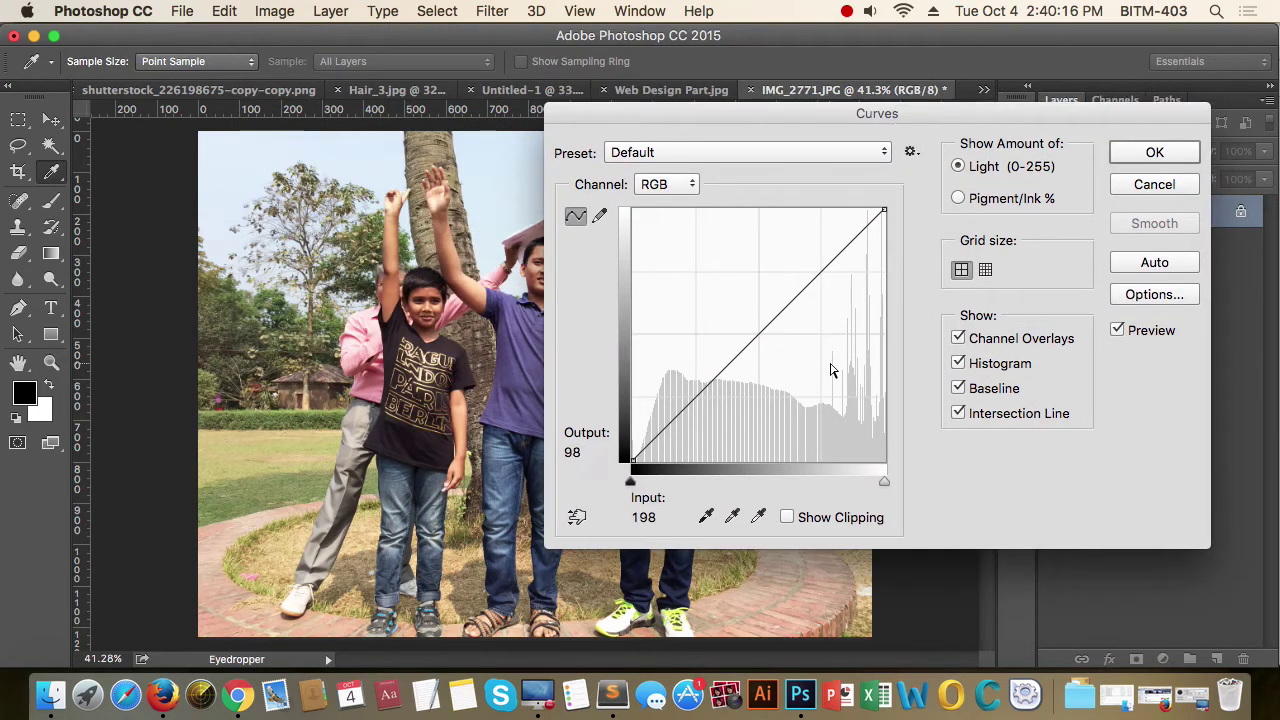
pyautogui.click(631, 484)
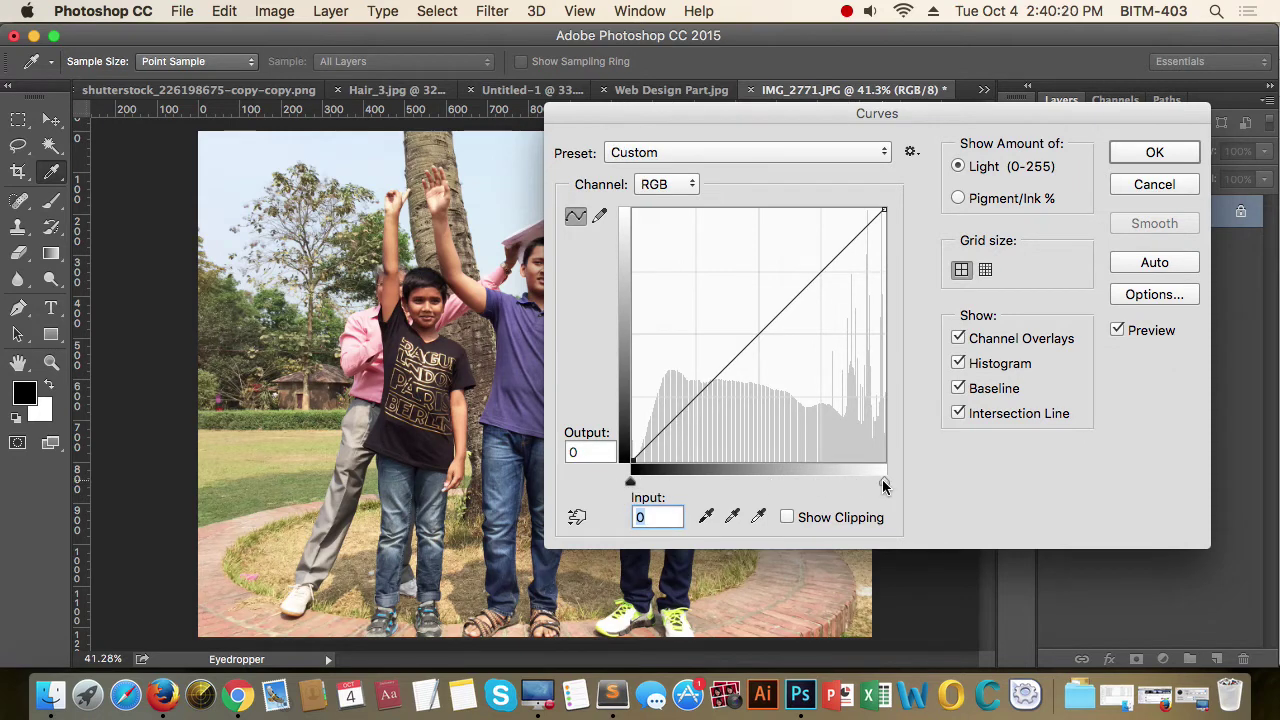
pyautogui.moveTo(882, 484); pyautogui.dragTo(823, 484)
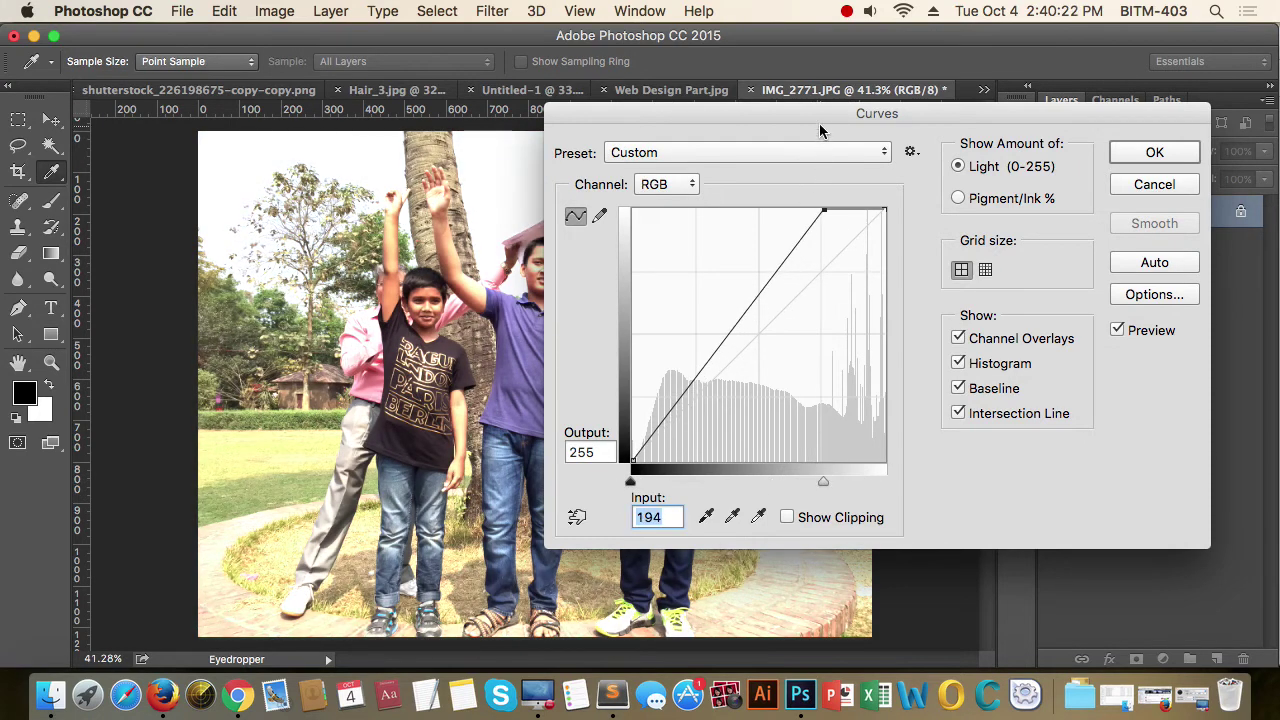
pyautogui.moveTo(819, 123); pyautogui.dragTo(1018, 110)
pyautogui.moveTo(1021, 470); pyautogui.dragTo(1153, 483)
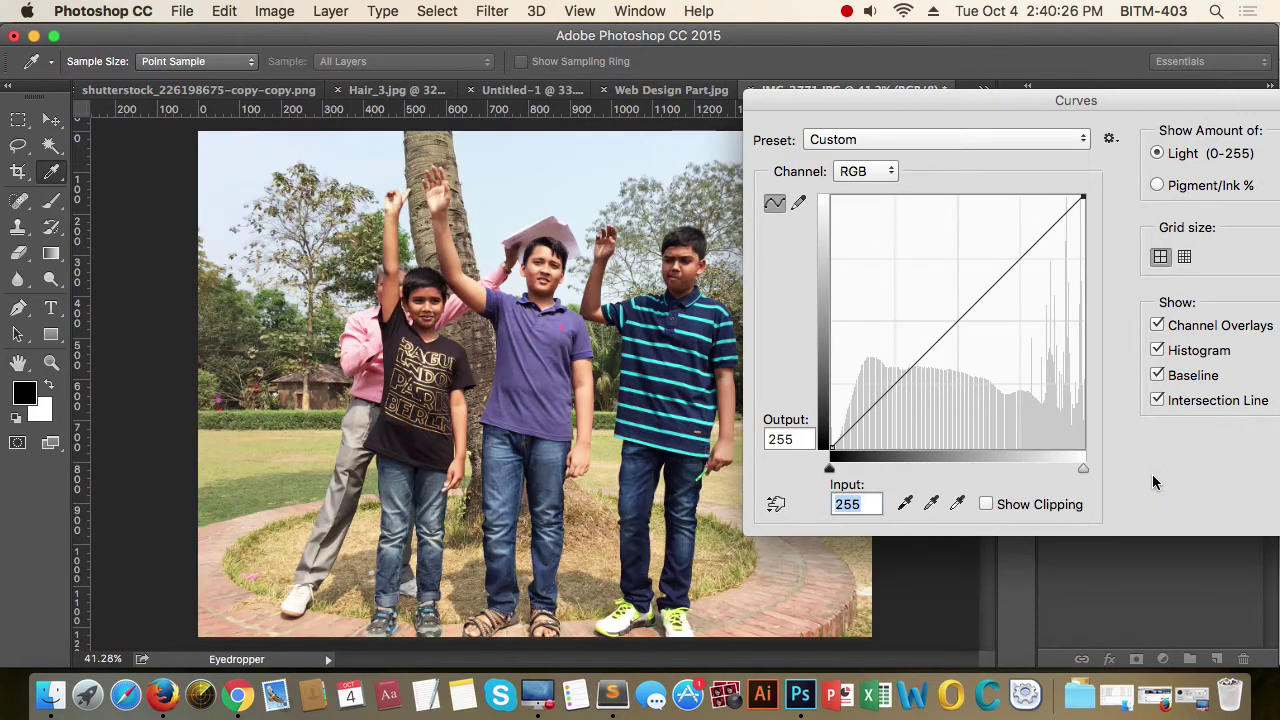
pyautogui.moveTo(1138, 104); pyautogui.dragTo(1080, 104)
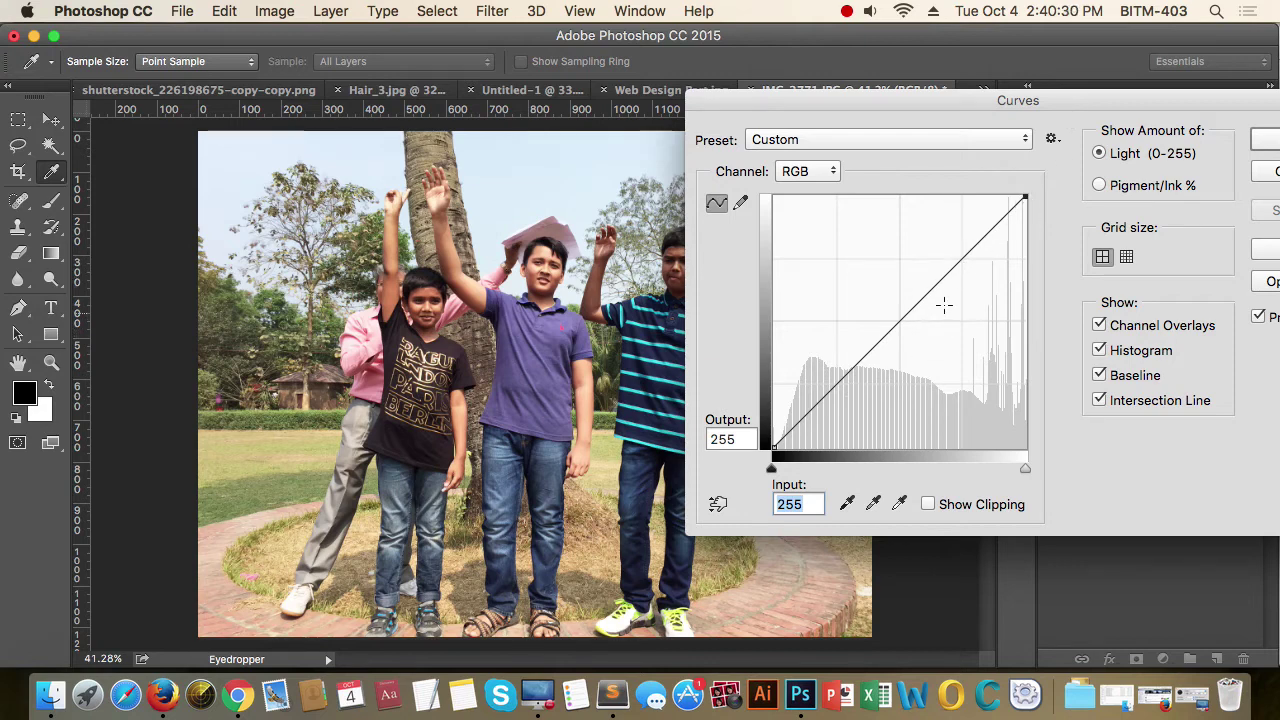
# - Try an RGB curve with raised highlights and points at input 74, output 78 and input 110, output 147, and cancel Curves
pyautogui.moveTo(960, 264); pyautogui.dragTo(952, 236)
pyautogui.moveTo(845, 350)
pyautogui.mouseDown()
pyautogui.moveTo(860, 355)
pyautogui.moveTo(847, 372)
pyautogui.mouseUp()
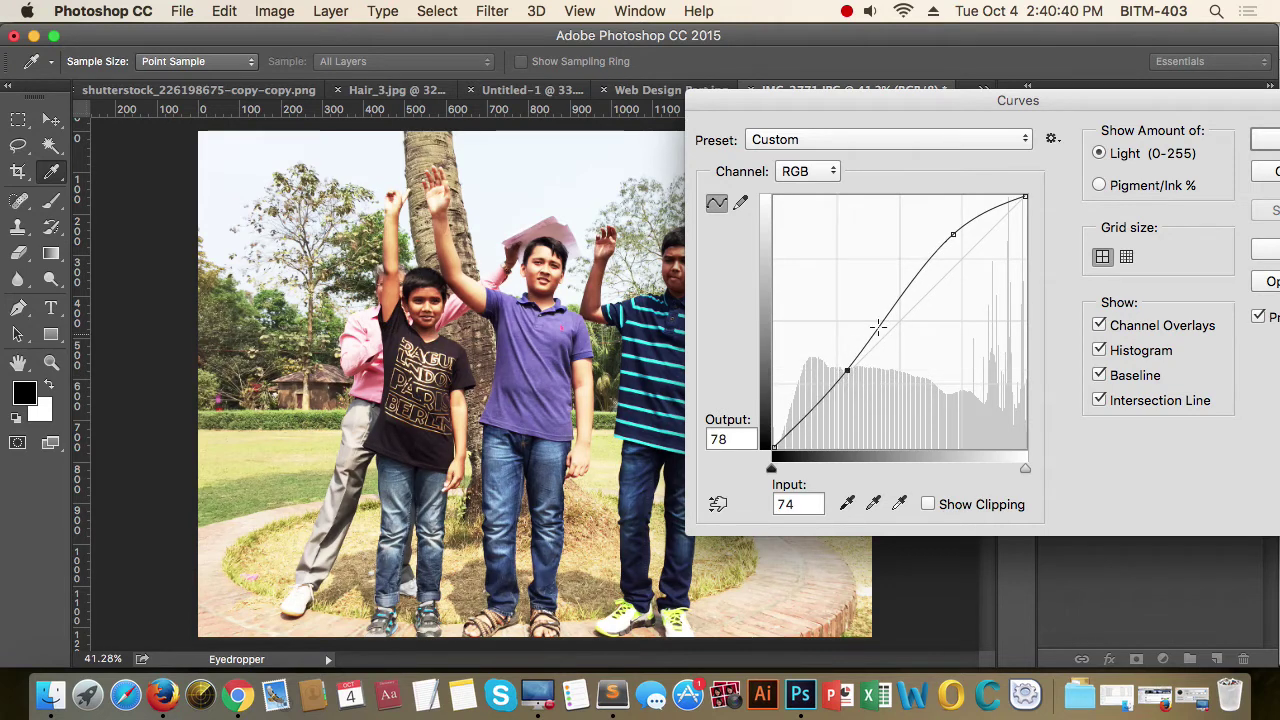
pyautogui.moveTo(894, 306); pyautogui.dragTo(883, 303)
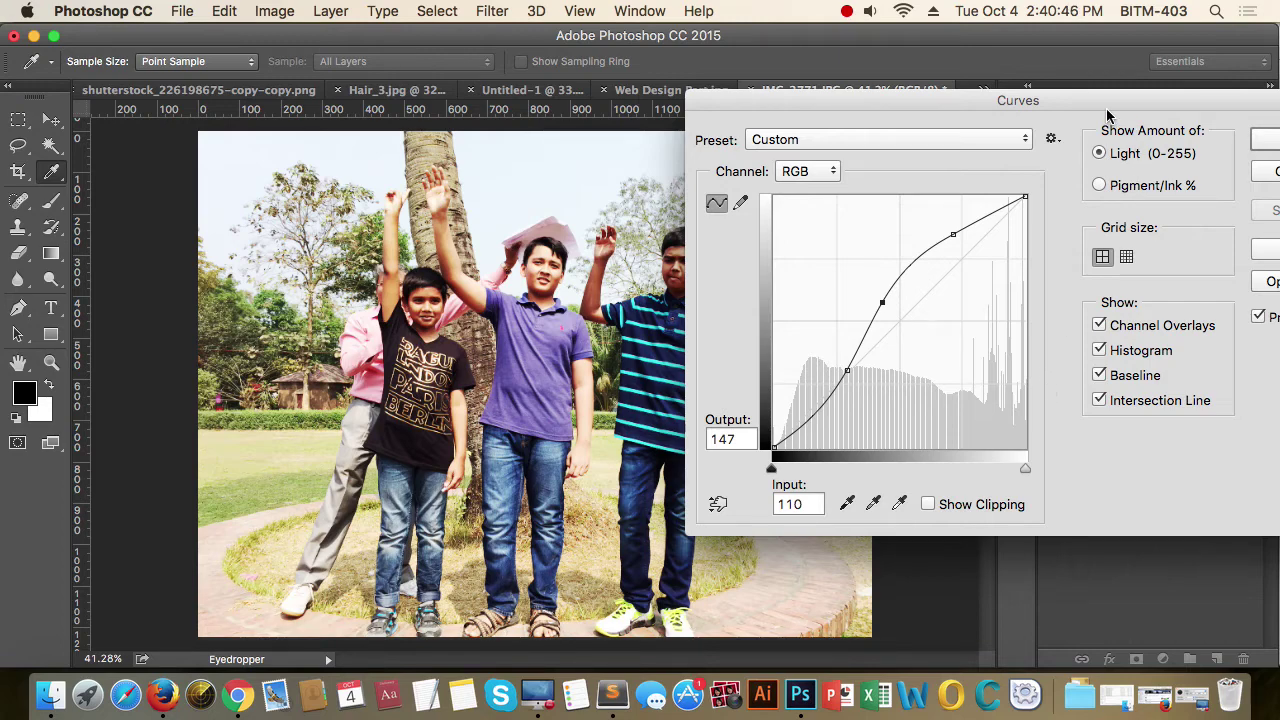
pyautogui.moveTo(1106, 110); pyautogui.dragTo(909, 108)
pyautogui.click(1099, 169)
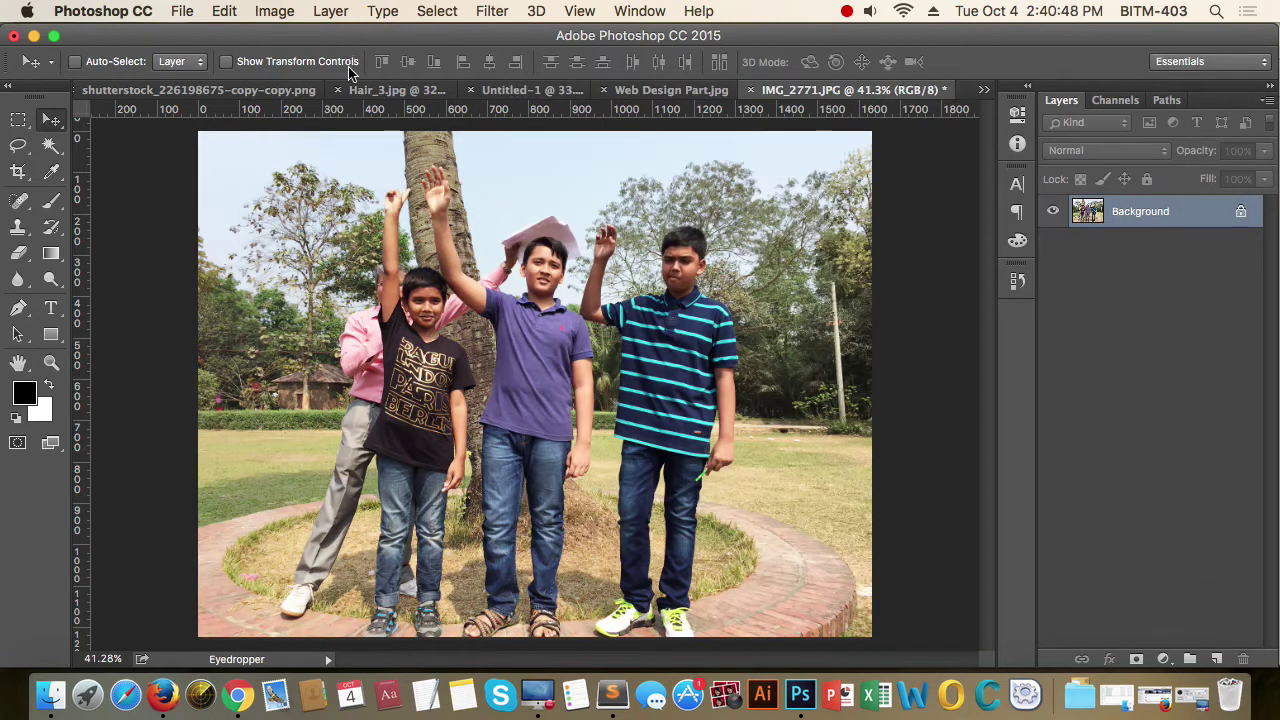
# - Open the Hue/Saturation adjustment for the photo and shift the Master hue to -94
pyautogui.click(274, 11)
pyautogui.moveTo(320, 68)
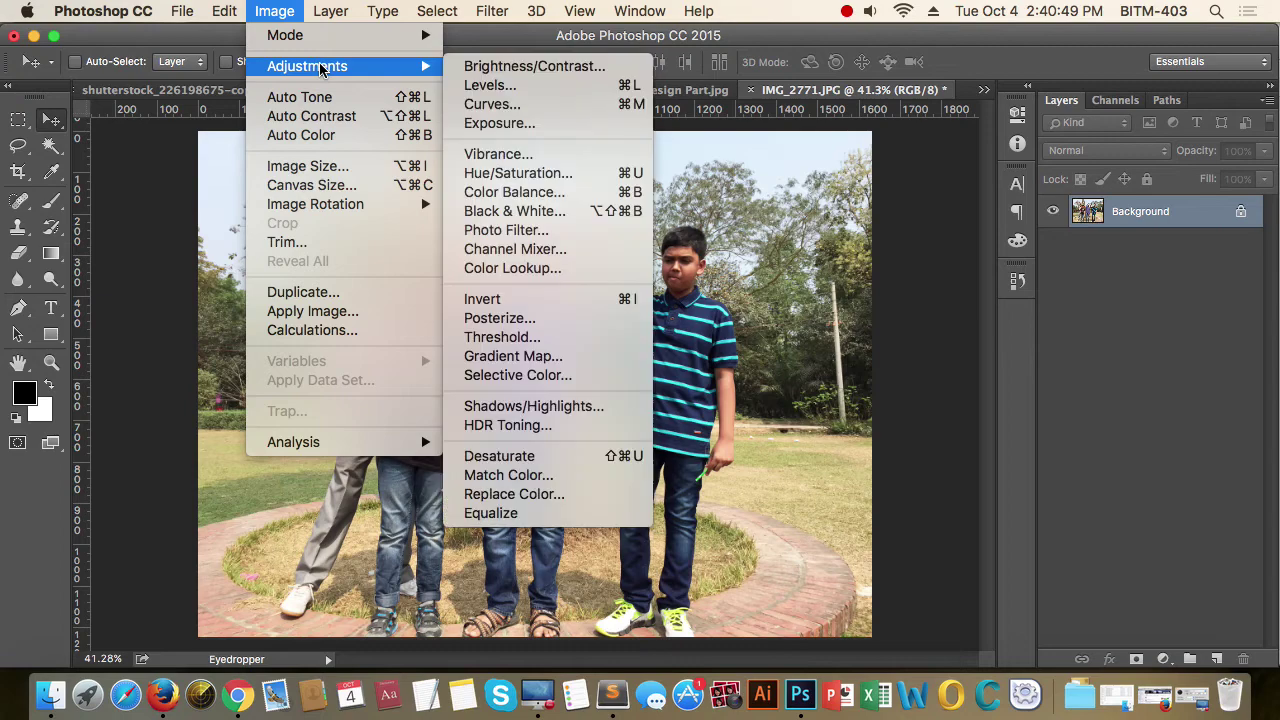
pyautogui.click(566, 180)
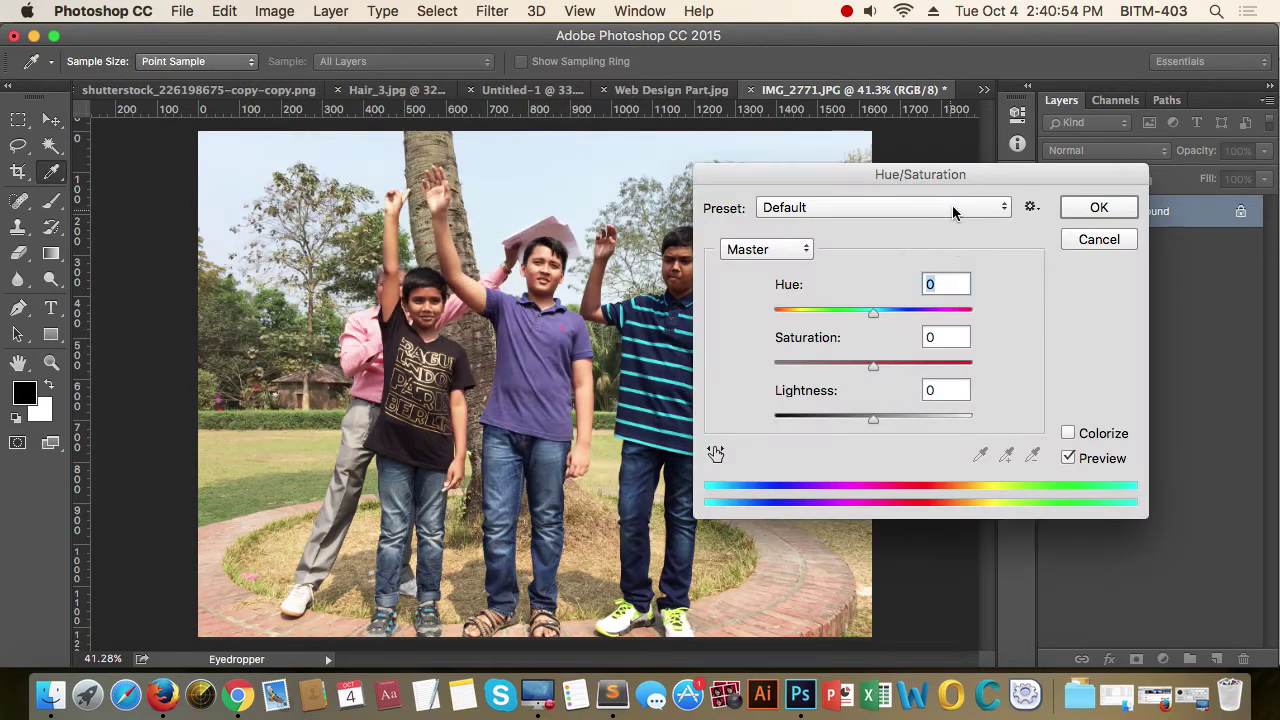
pyautogui.moveTo(921, 176); pyautogui.dragTo(1036, 171)
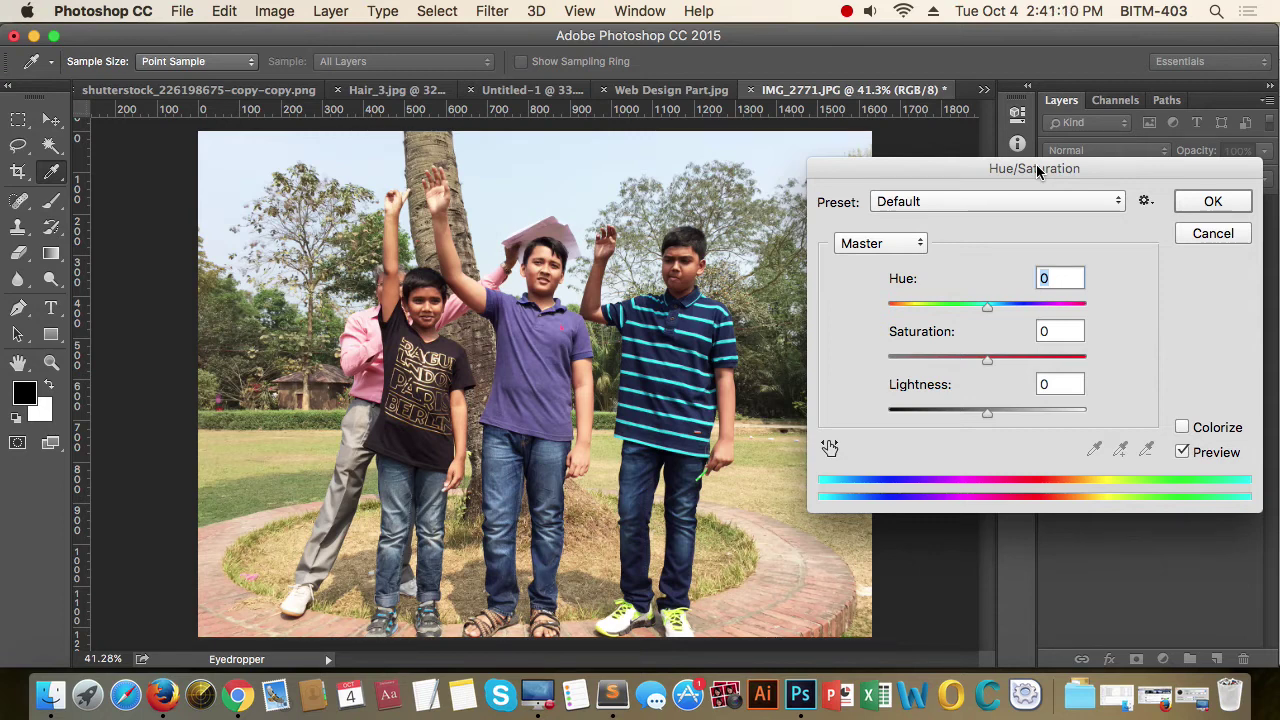
pyautogui.moveTo(1037, 172); pyautogui.dragTo(959, 150)
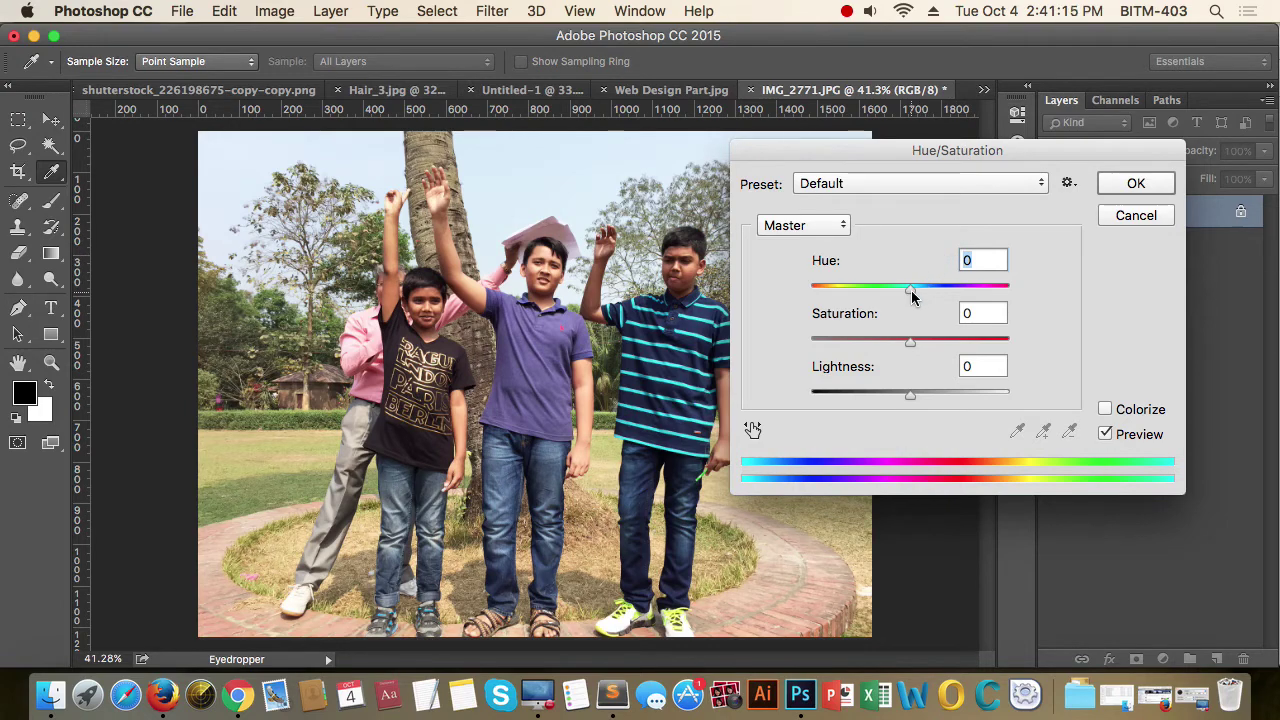
pyautogui.moveTo(910, 290); pyautogui.dragTo(846, 305)
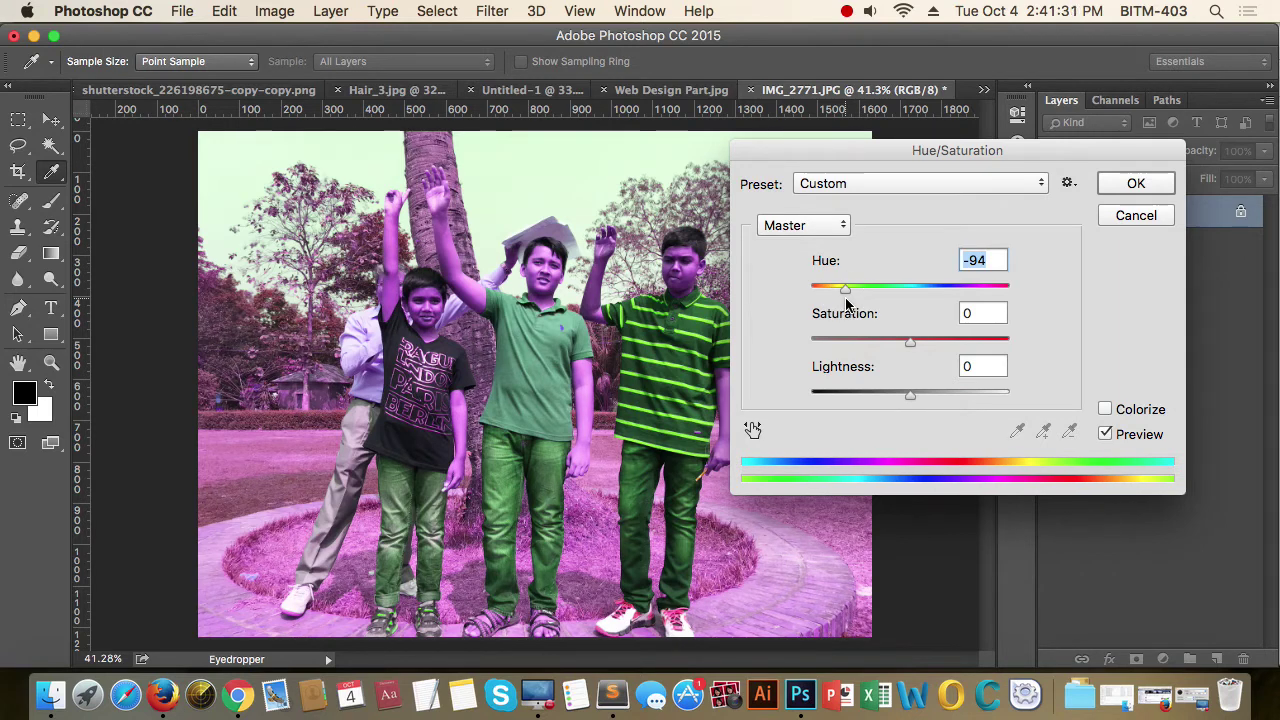
pyautogui.click(845, 288)
# - Try the Master saturation at -100, +100 and -8, and leave it at -13 with lightness at 0
pyautogui.moveTo(908, 345); pyautogui.dragTo(810, 347)
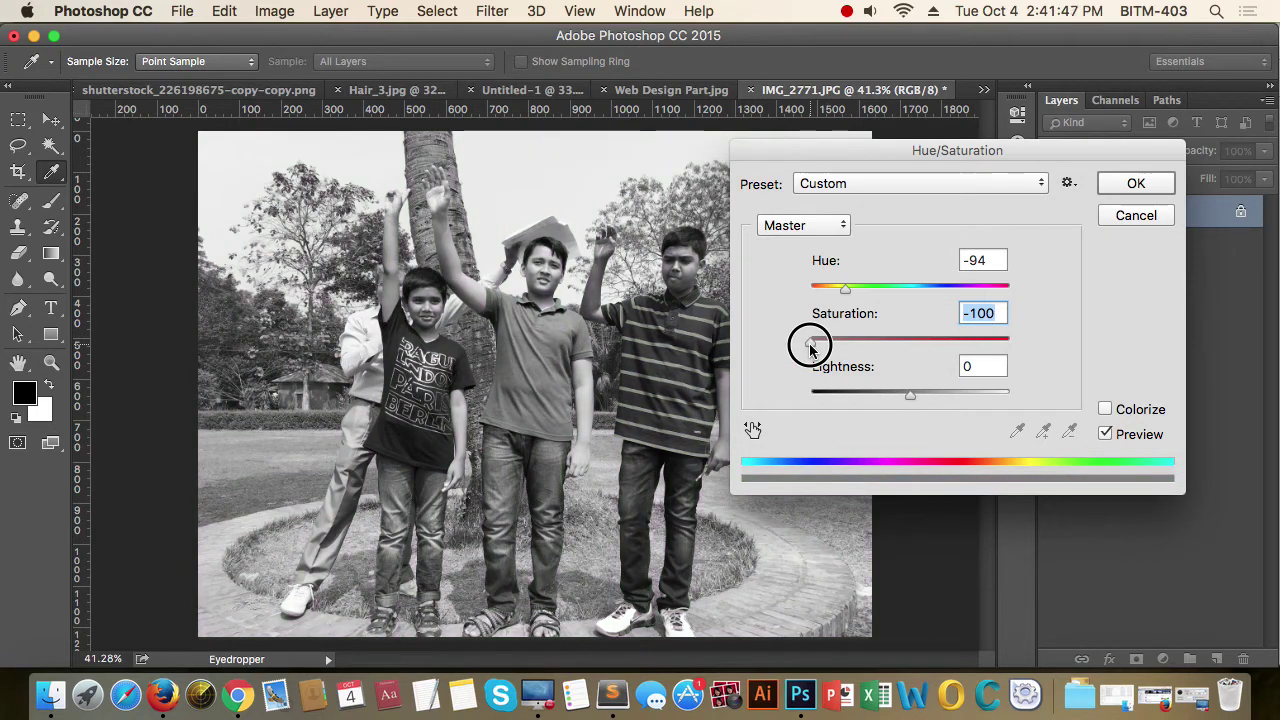
pyautogui.moveTo(810, 347); pyautogui.dragTo(1021, 347)
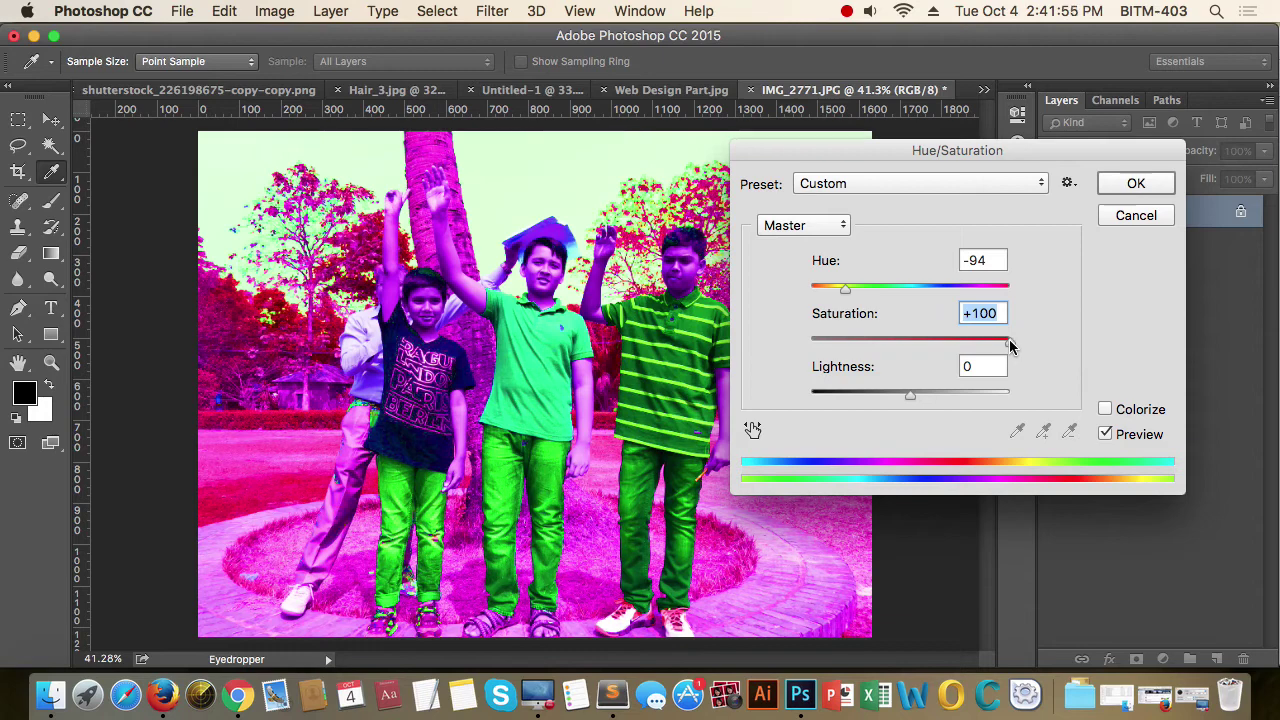
pyautogui.moveTo(1008, 340); pyautogui.dragTo(903, 340)
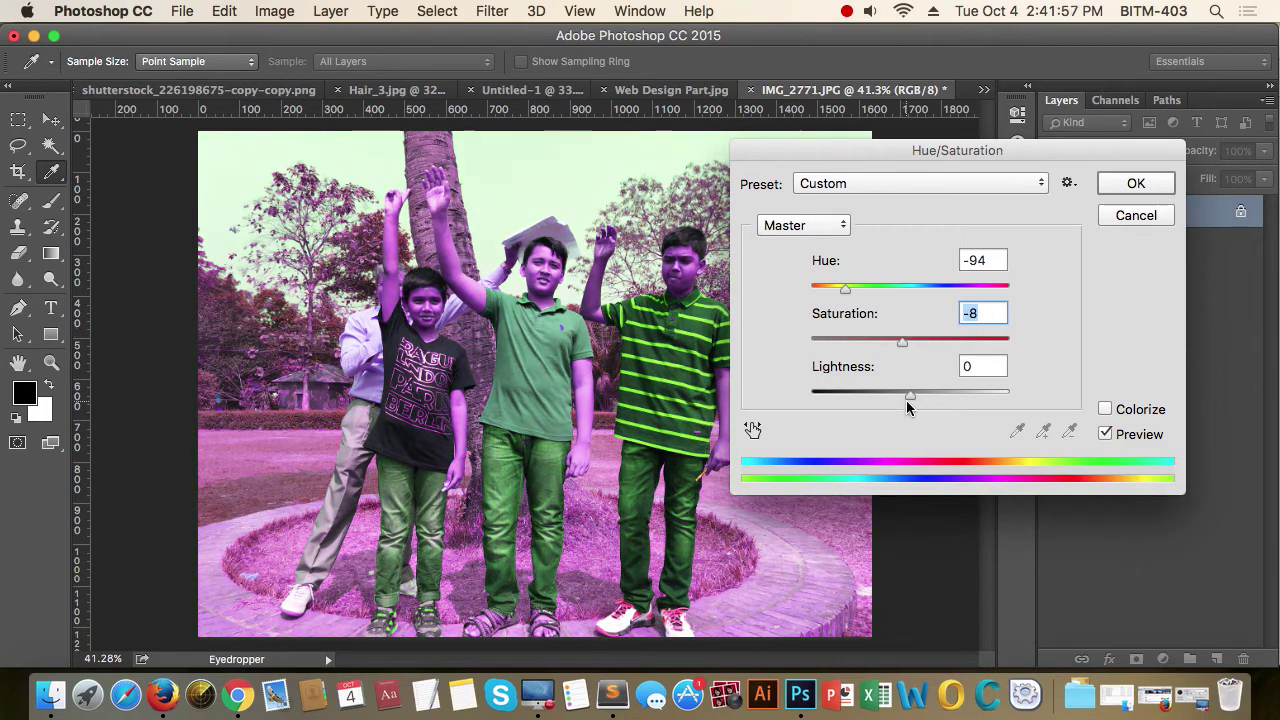
pyautogui.moveTo(909, 394)
pyautogui.mouseDown()
pyautogui.moveTo(790, 404)
pyautogui.moveTo(1027, 402)
pyautogui.moveTo(911, 408)
pyautogui.mouseUp()
pyautogui.moveTo(907, 346)
pyautogui.mouseDown()
pyautogui.moveTo(940, 340)
pyautogui.moveTo(894, 343)
pyautogui.moveTo(966, 341)
pyautogui.moveTo(897, 350)
pyautogui.mouseUp()
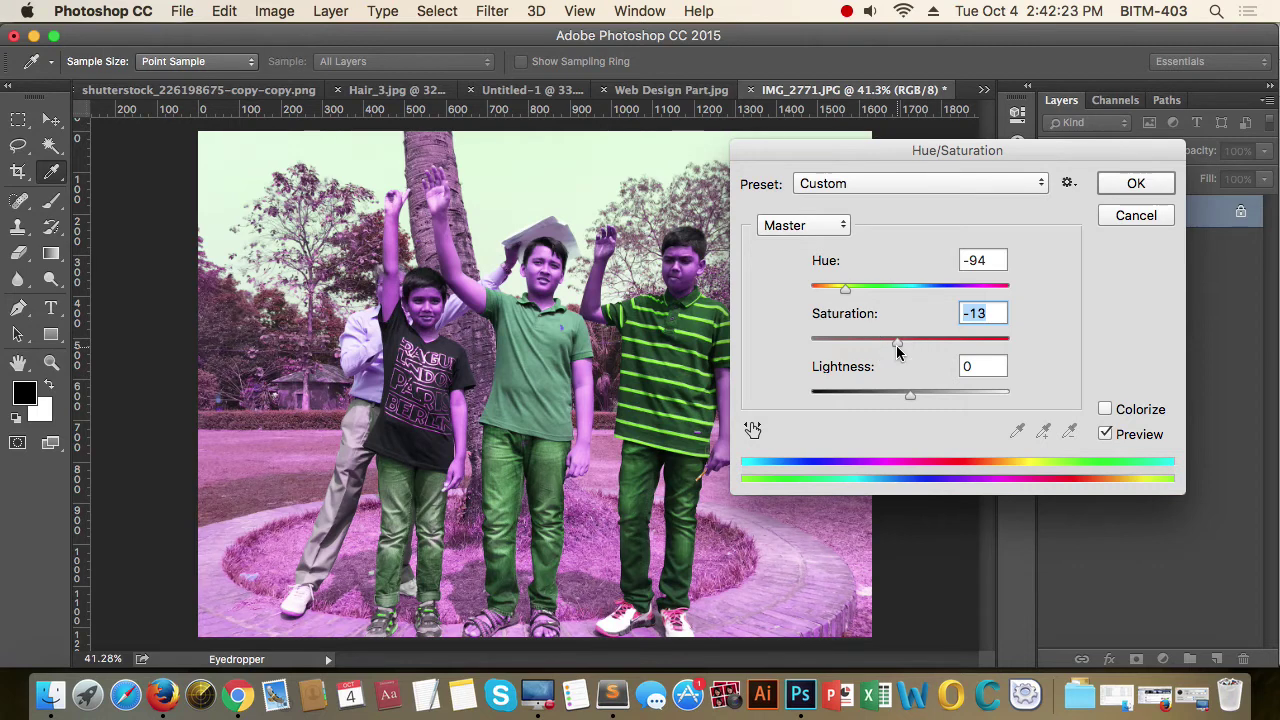
# - Enable Colorize in Hue/Saturation and move the dialog aside to uncover the tinted photo
pyautogui.click(1133, 412)
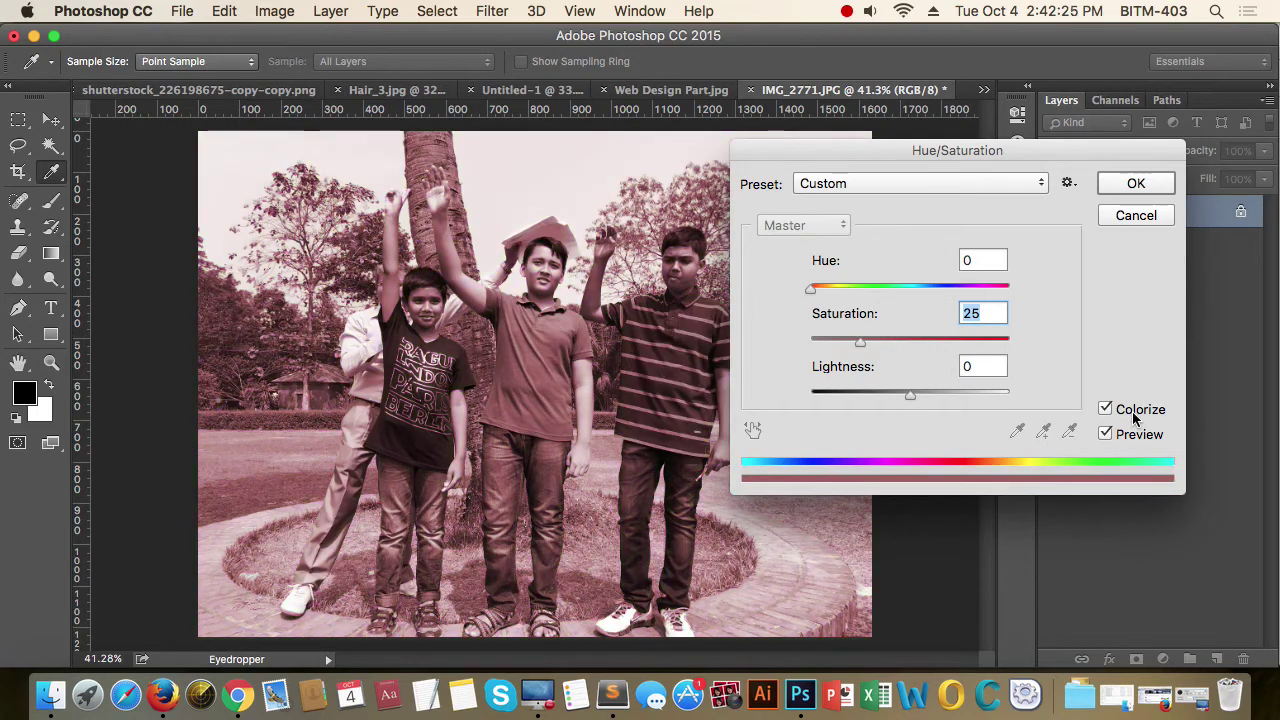
pyautogui.moveTo(922, 150); pyautogui.dragTo(1058, 156)
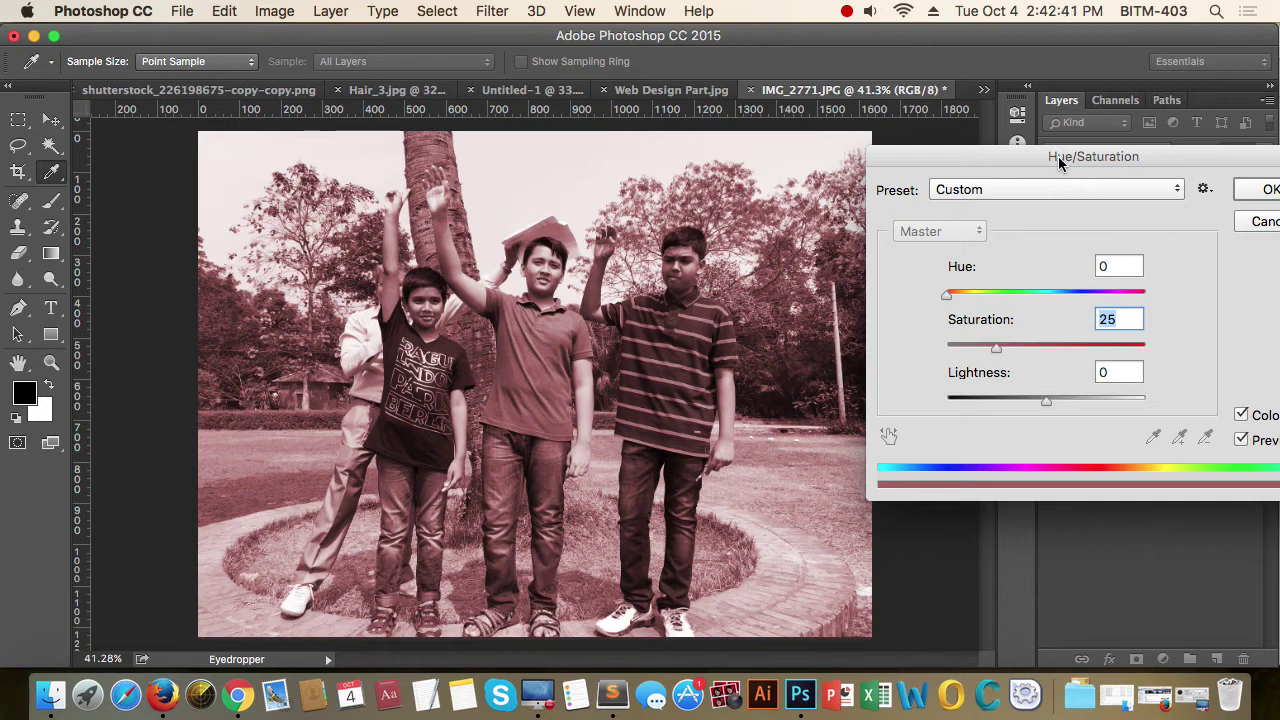
# - Move the Hue/Saturation dialog over the photo's edge and try Colorize hues of 45 and 317 at saturation 25
pyautogui.moveTo(1060, 163); pyautogui.dragTo(967, 167)
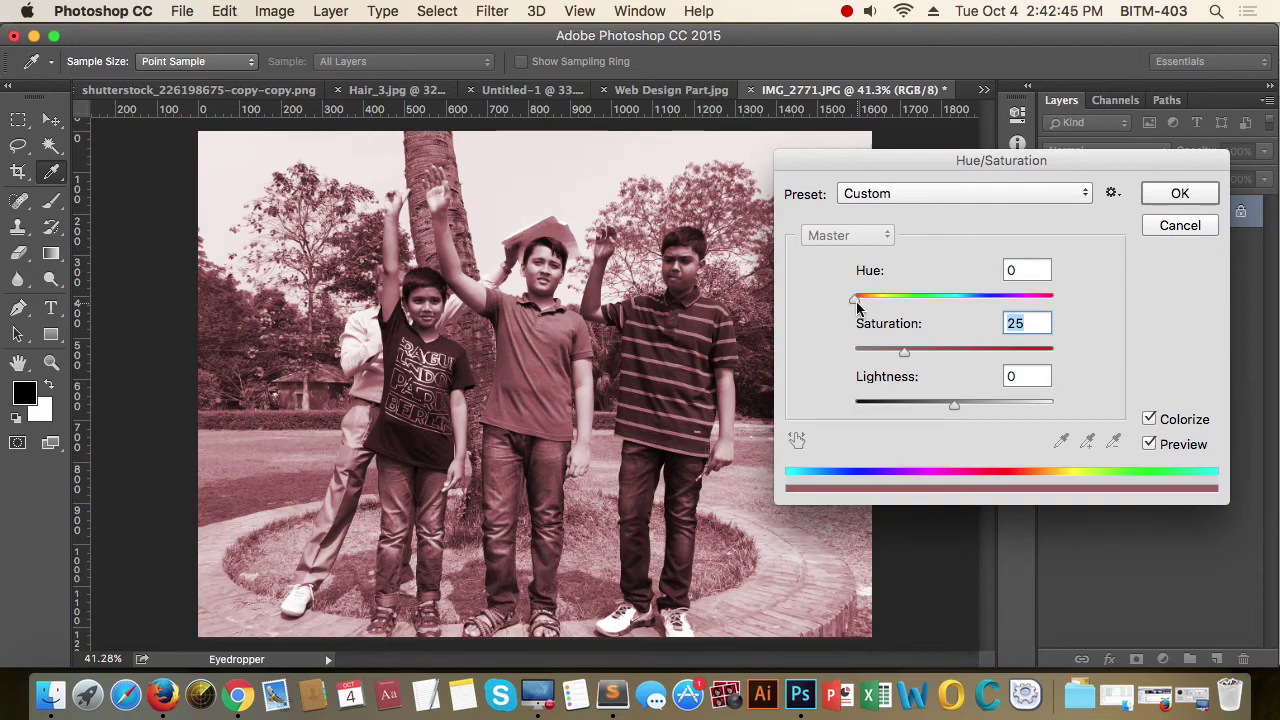
pyautogui.moveTo(856, 301); pyautogui.dragTo(880, 303)
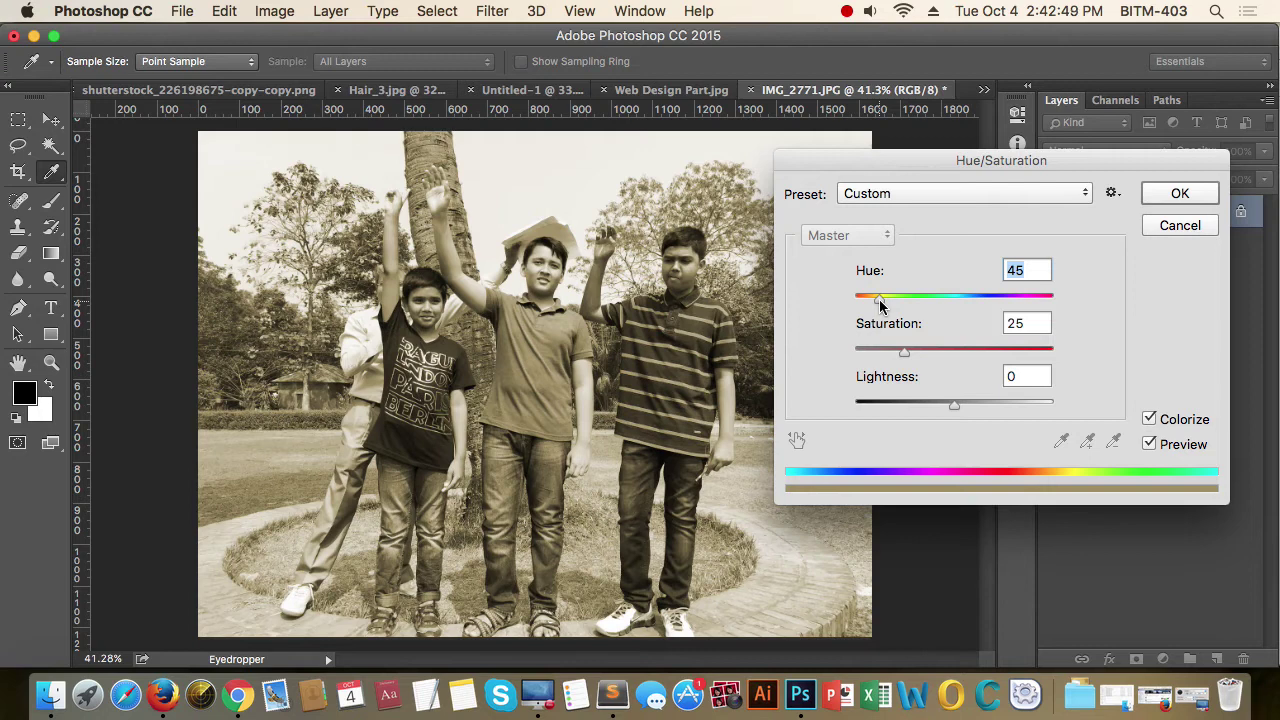
pyautogui.moveTo(880, 305); pyautogui.dragTo(1028, 308)
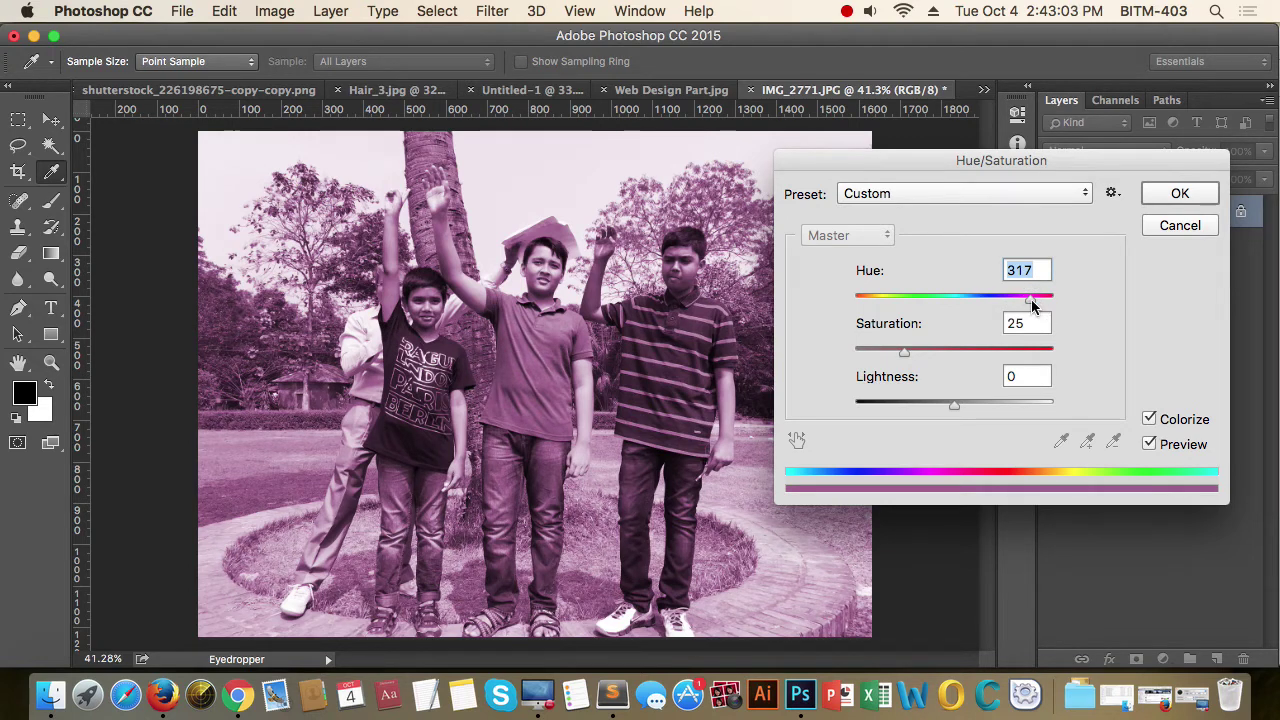
pyautogui.moveTo(1031, 299); pyautogui.dragTo(1058, 300)
pyautogui.moveTo(1054, 300); pyautogui.dragTo(984, 304)
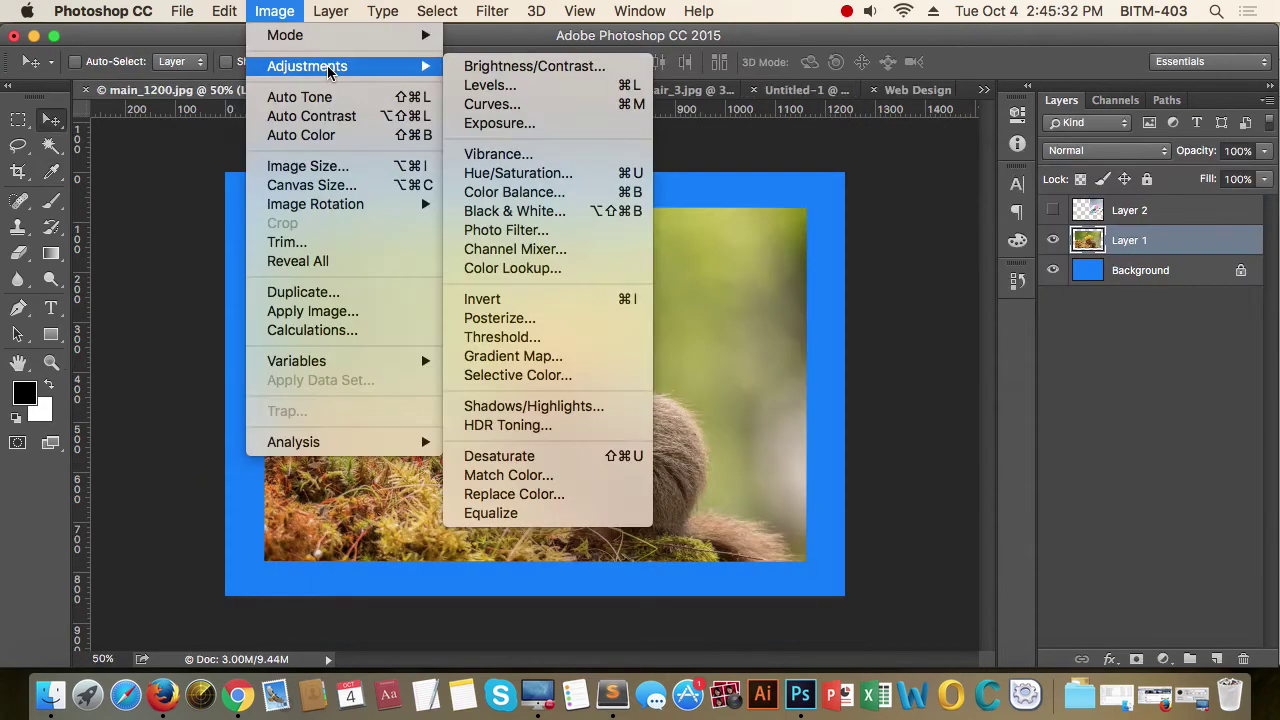
# - Open Color Balance for the squirrel photo on Layer 1 and try the midtone cyan-red level at -77 and -84
pyautogui.click(572, 197)
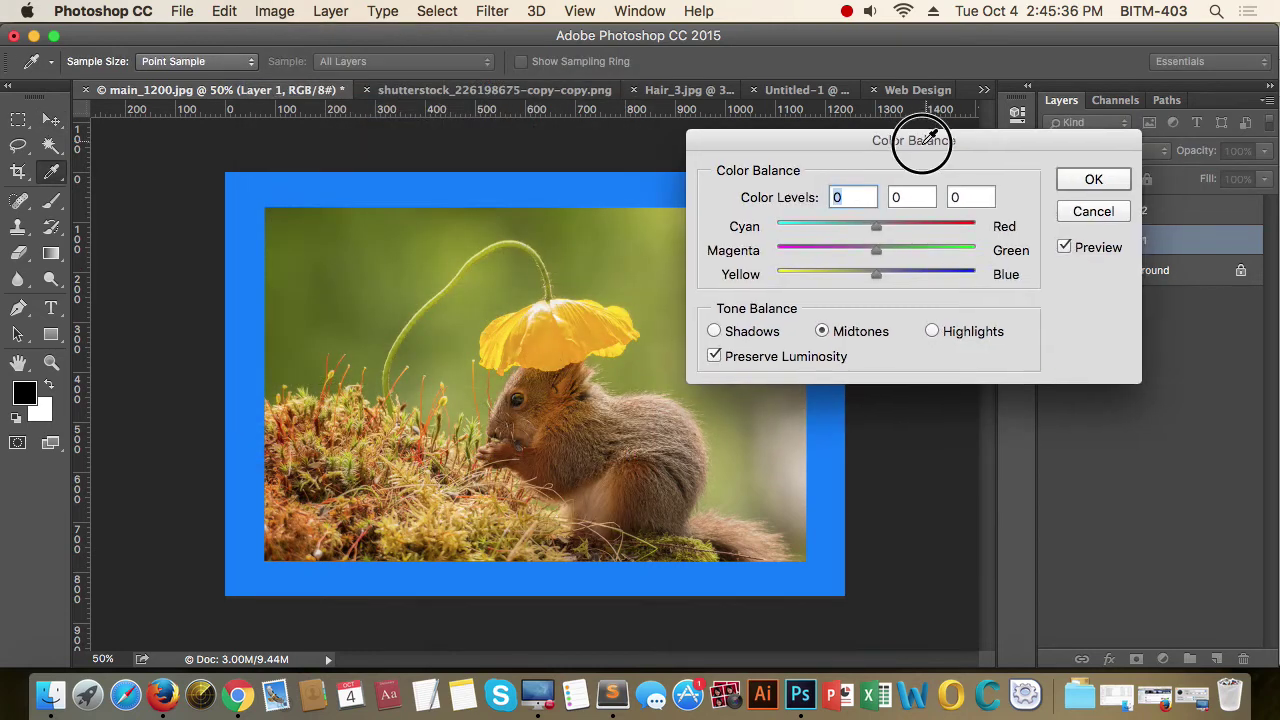
pyautogui.moveTo(920, 137); pyautogui.dragTo(921, 217)
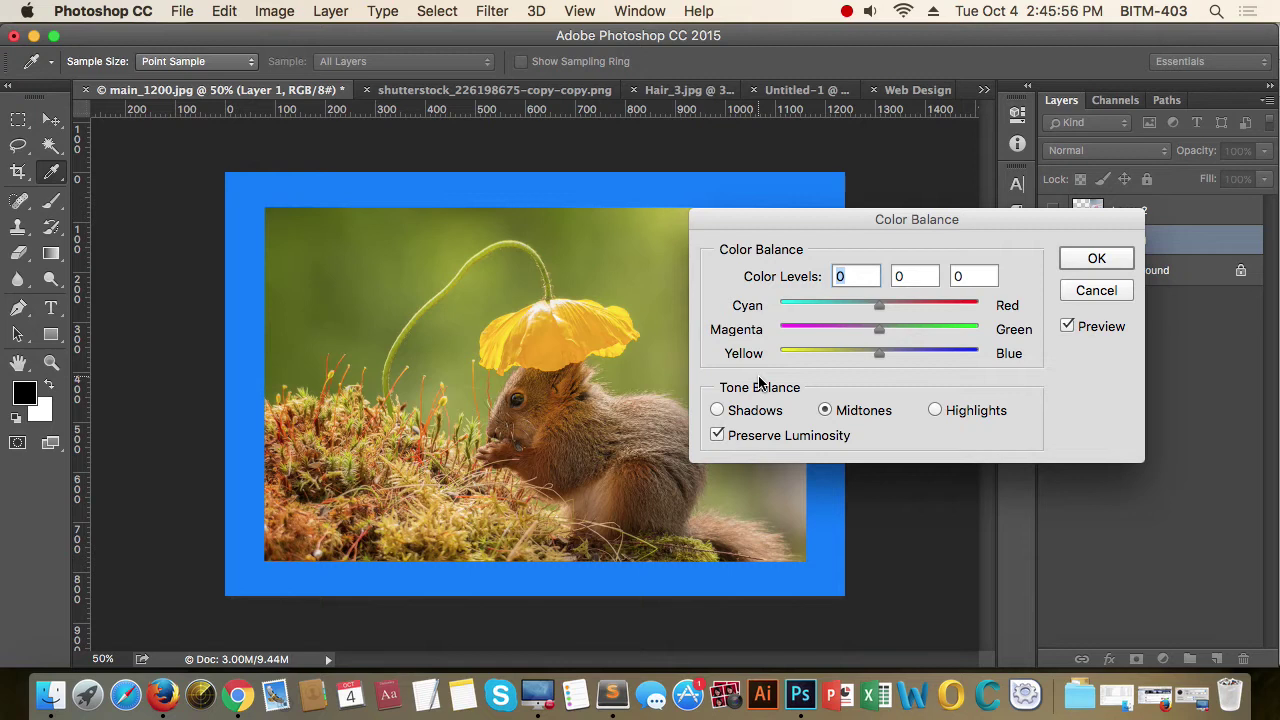
pyautogui.moveTo(915, 217); pyautogui.dragTo(838, 174)
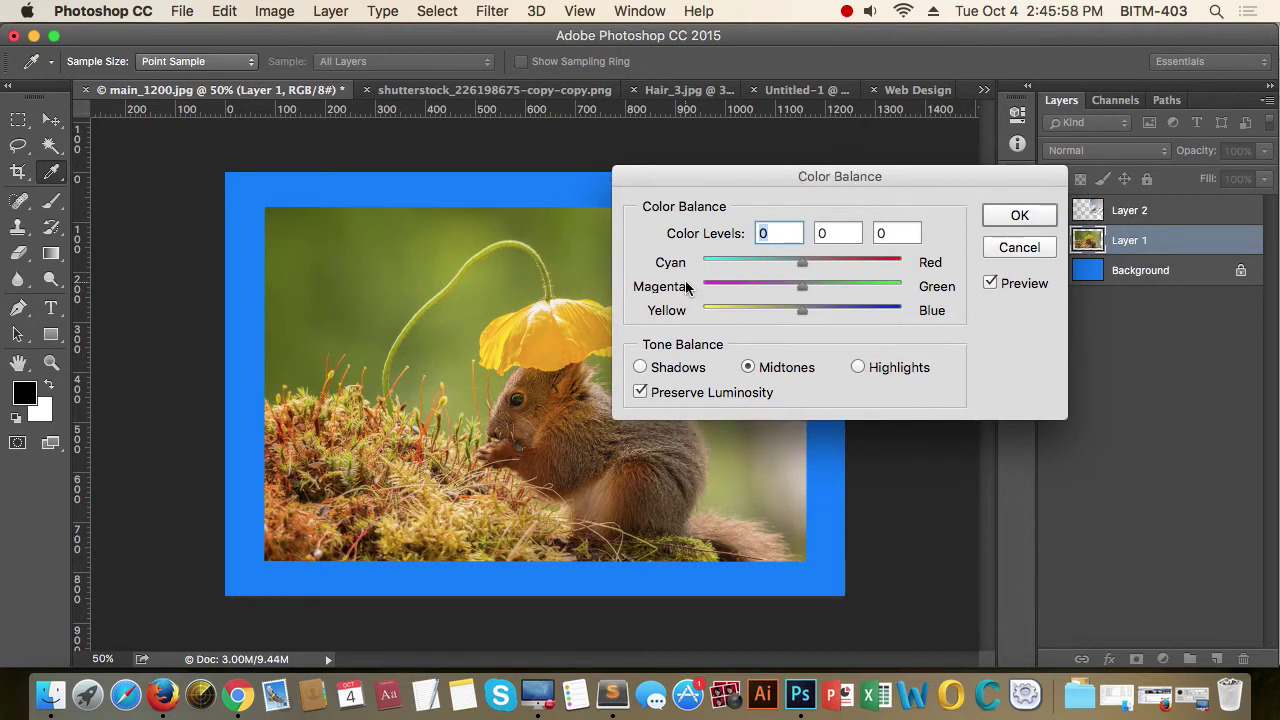
pyautogui.moveTo(801, 262); pyautogui.dragTo(725, 262)
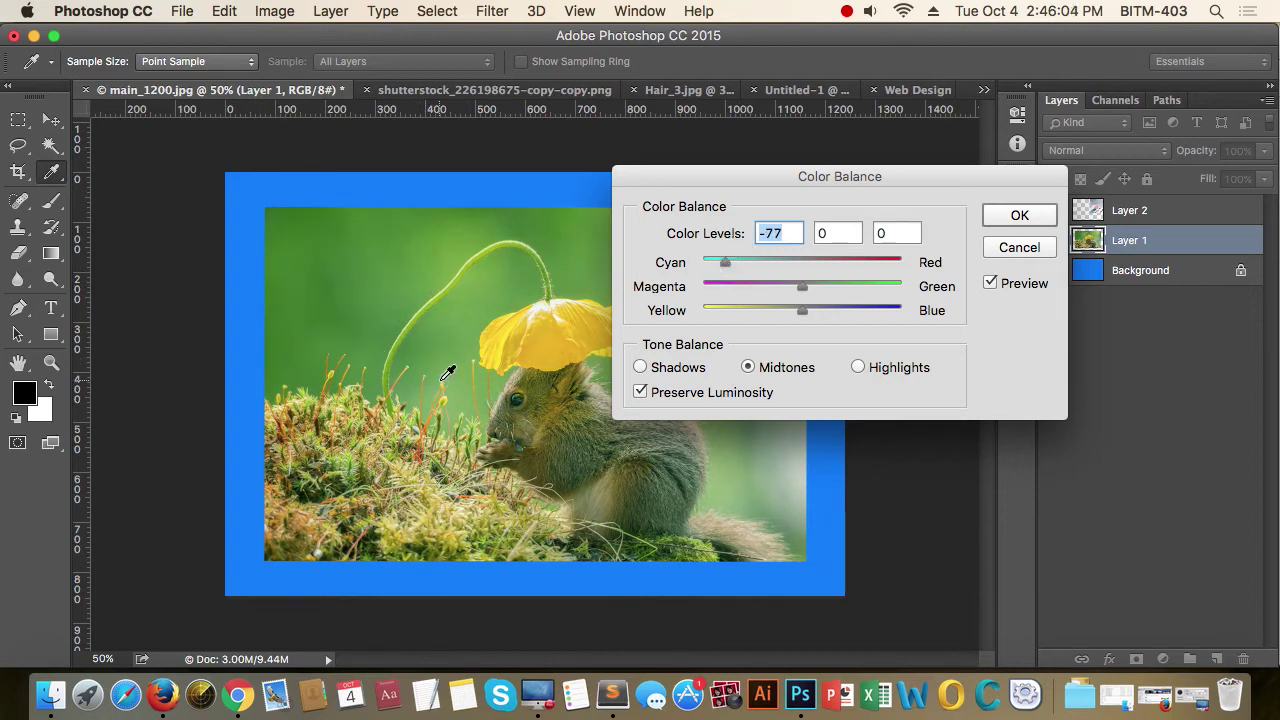
pyautogui.moveTo(724, 262); pyautogui.dragTo(717, 262)
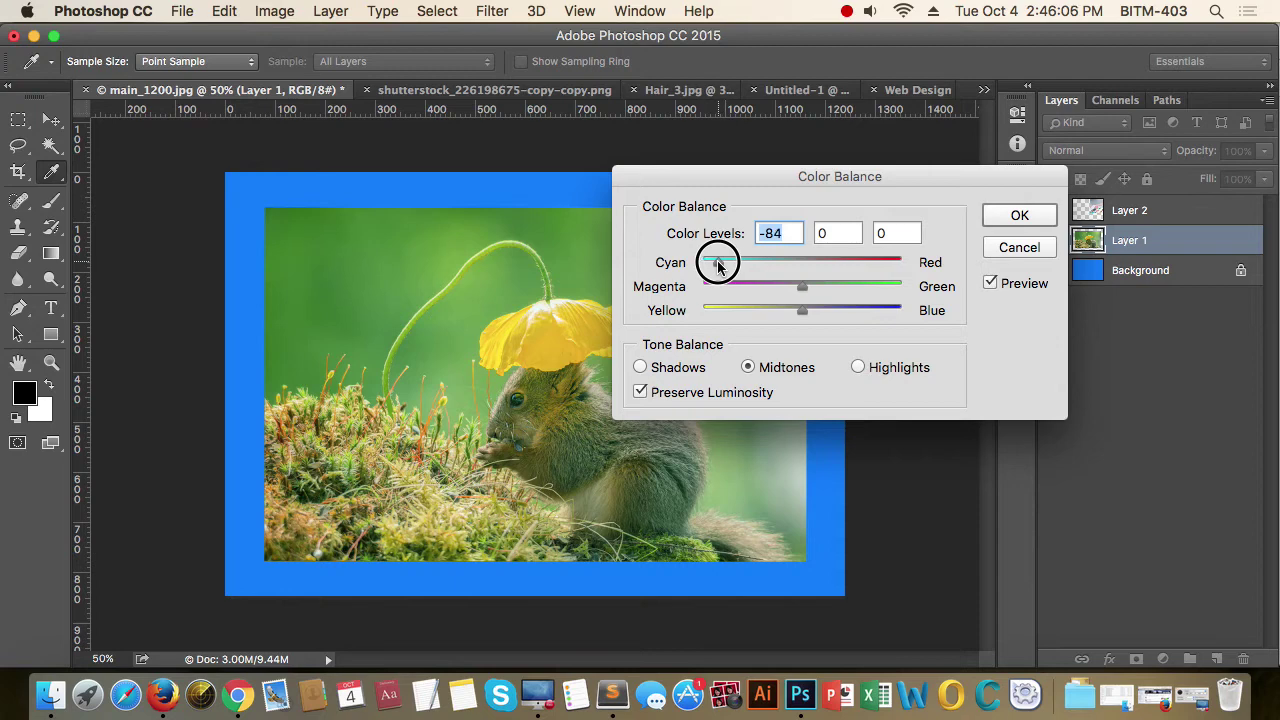
# - Compare the squirrel photo with and without the cyan shift by switching the Color Balance preview off and on
pyautogui.click(992, 284)
pyautogui.click(991, 284)
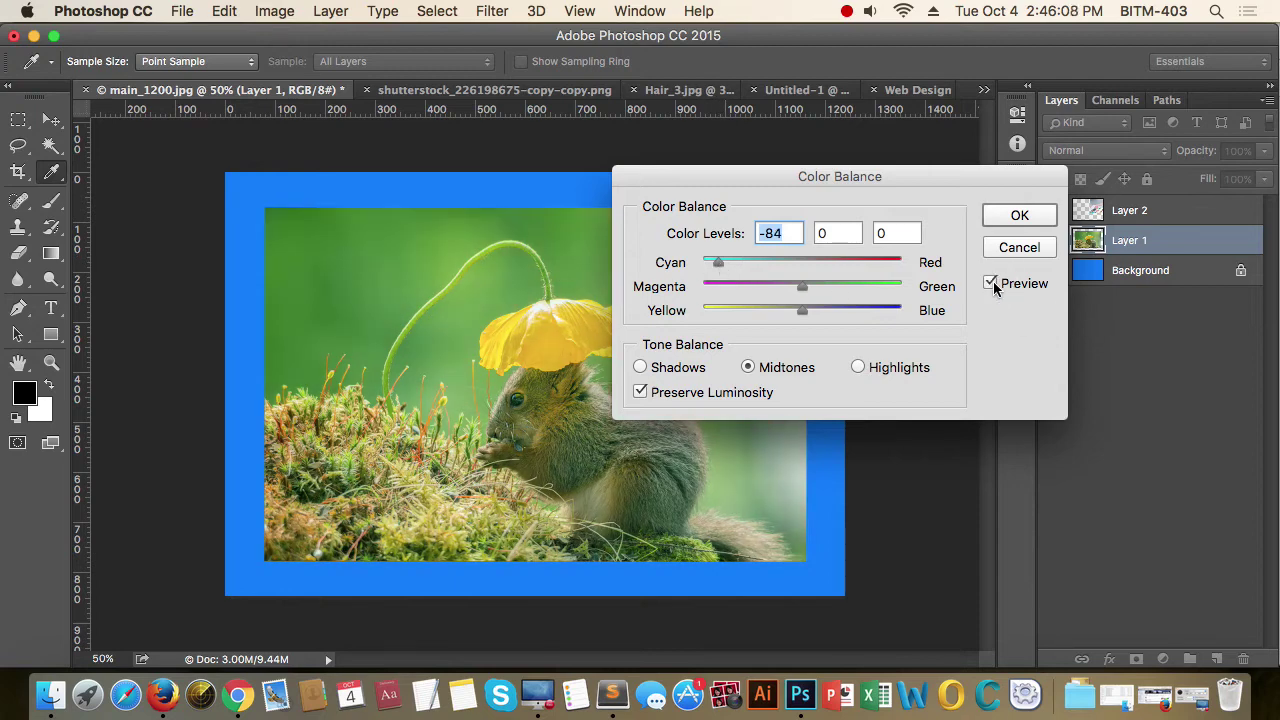
pyautogui.click(991, 284)
pyautogui.click(991, 284)
pyautogui.click(991, 284)
pyautogui.click(991, 284)
# - Try midtone color levels of +4 for cyan-red and +77 for magenta-green, comparing the preview with the original photo
pyautogui.click(722, 264)
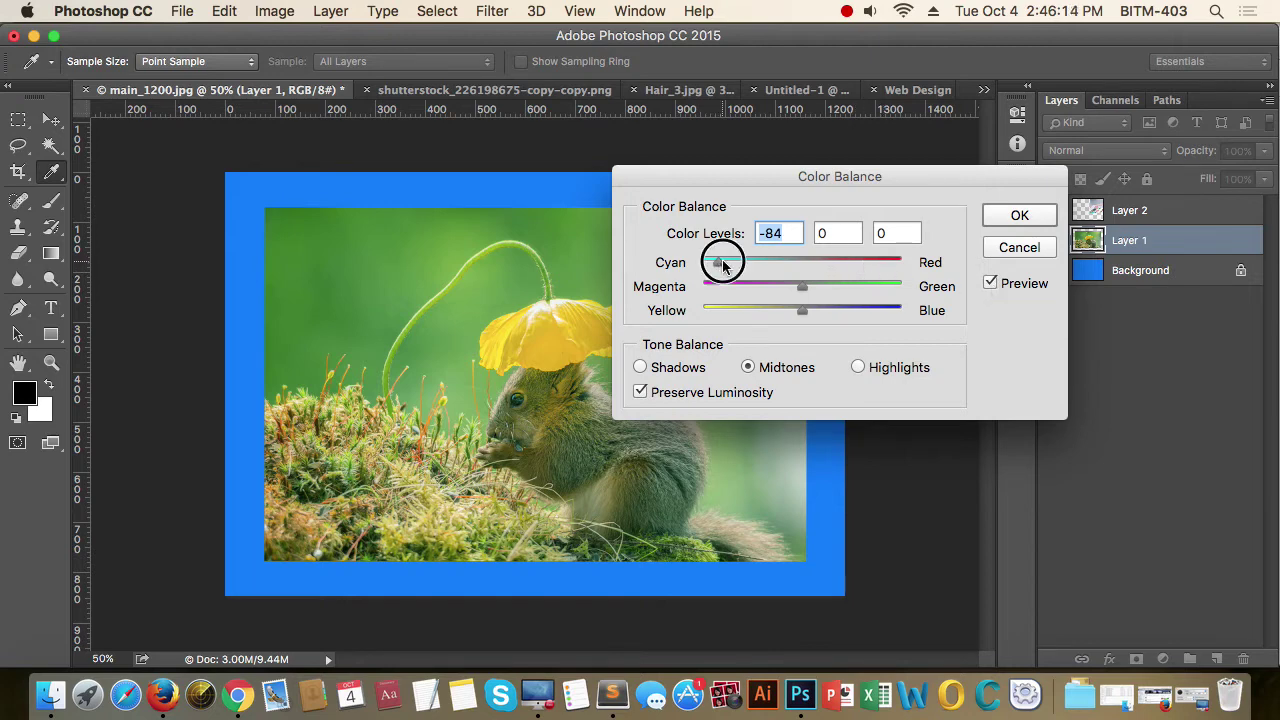
pyautogui.moveTo(722, 264); pyautogui.dragTo(880, 288)
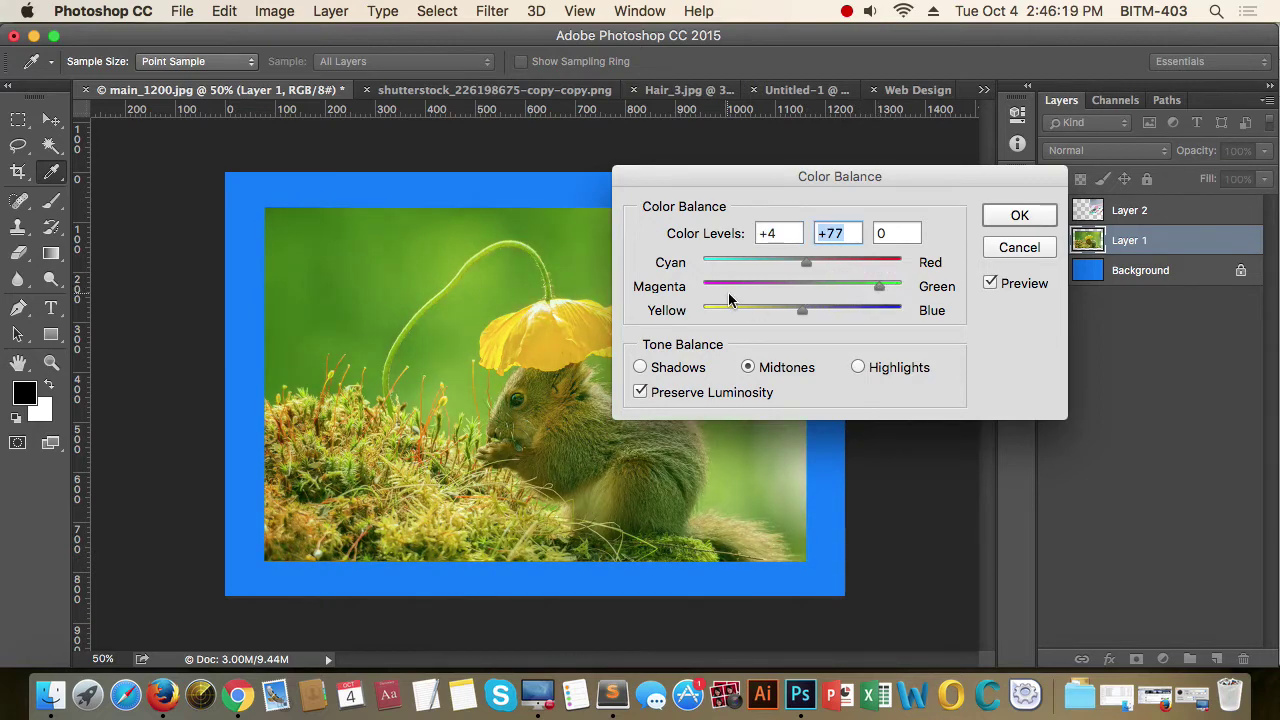
pyautogui.click(990, 284)
pyautogui.click(990, 284)
pyautogui.click(990, 284)
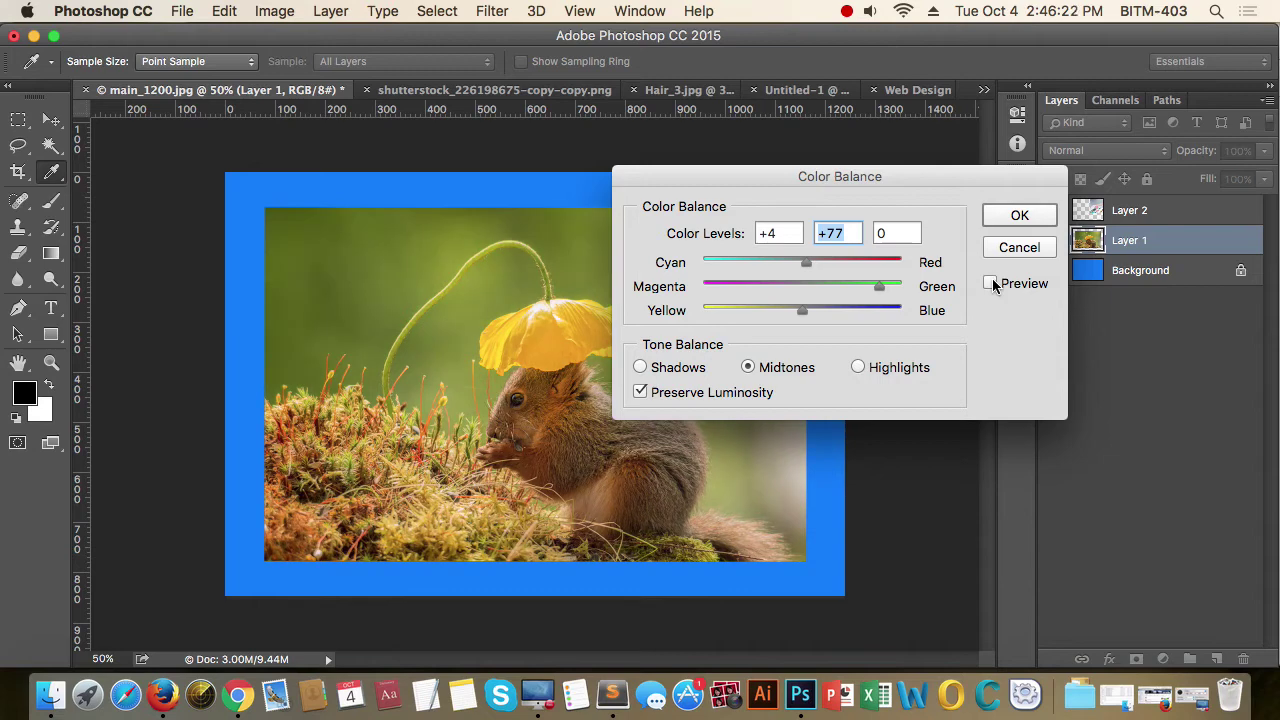
pyautogui.click(990, 284)
pyautogui.click(990, 284)
pyautogui.click(992, 284)
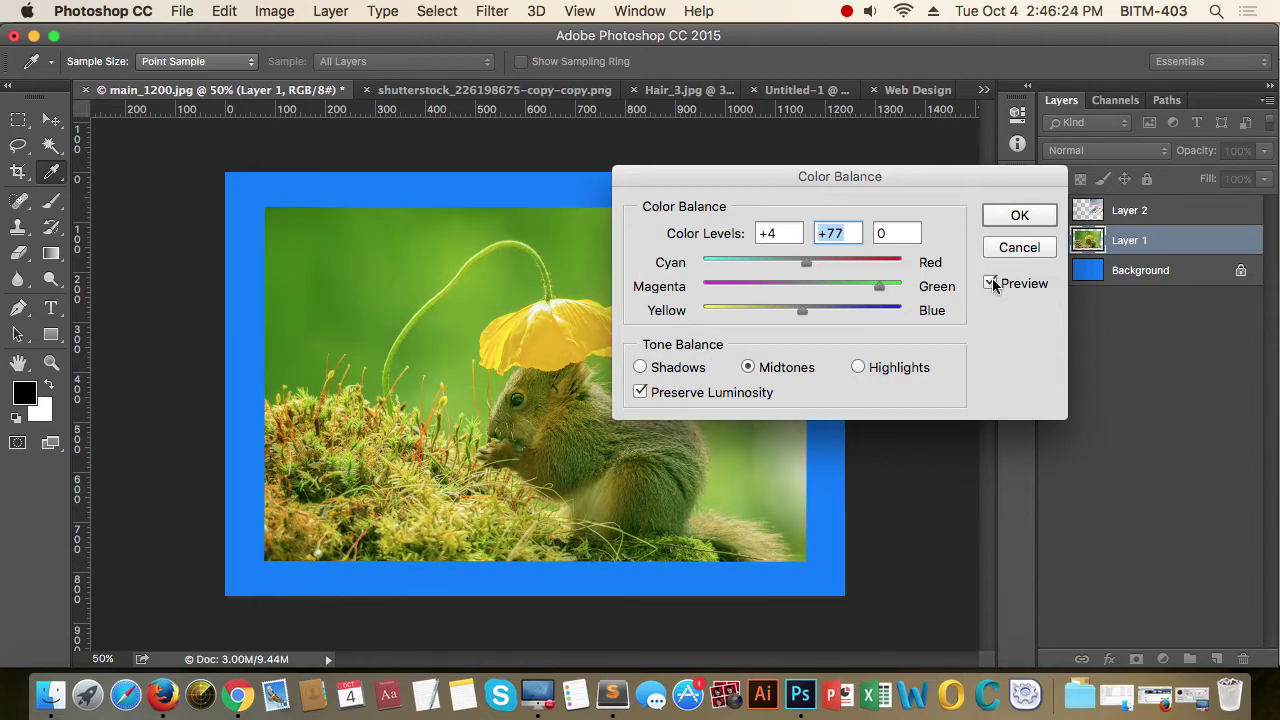
pyautogui.click(992, 284)
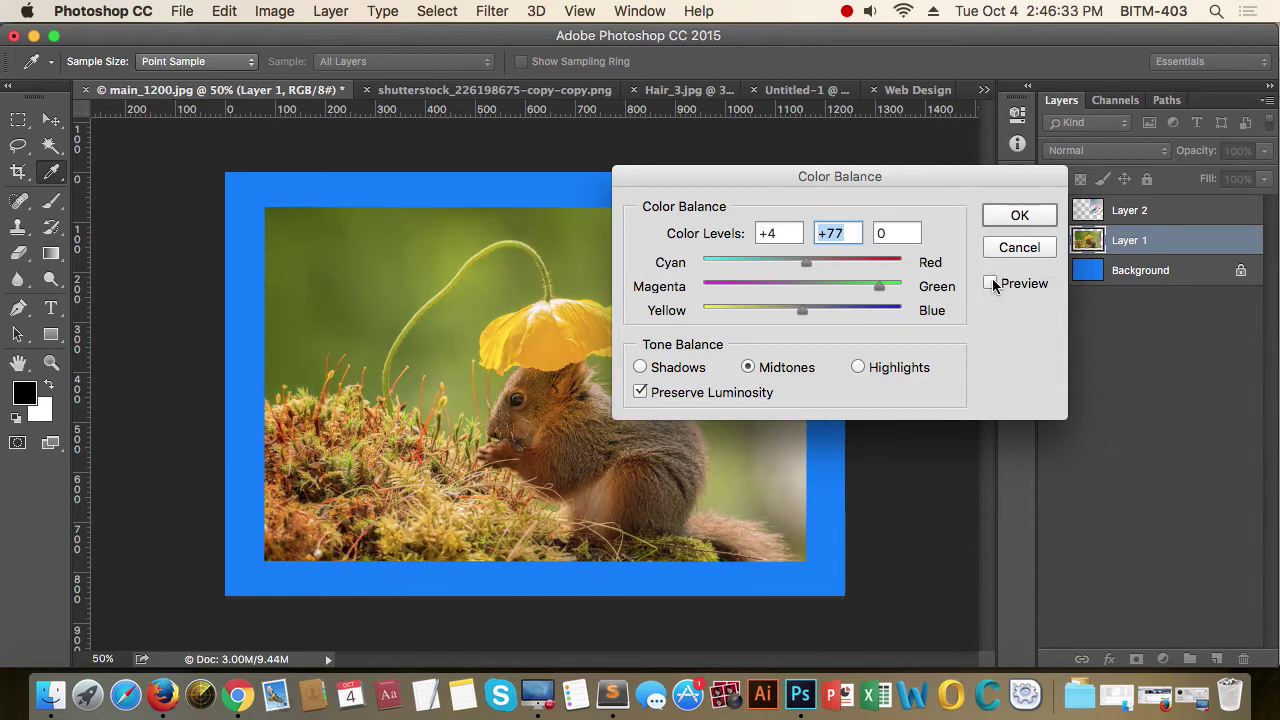
pyautogui.click(992, 284)
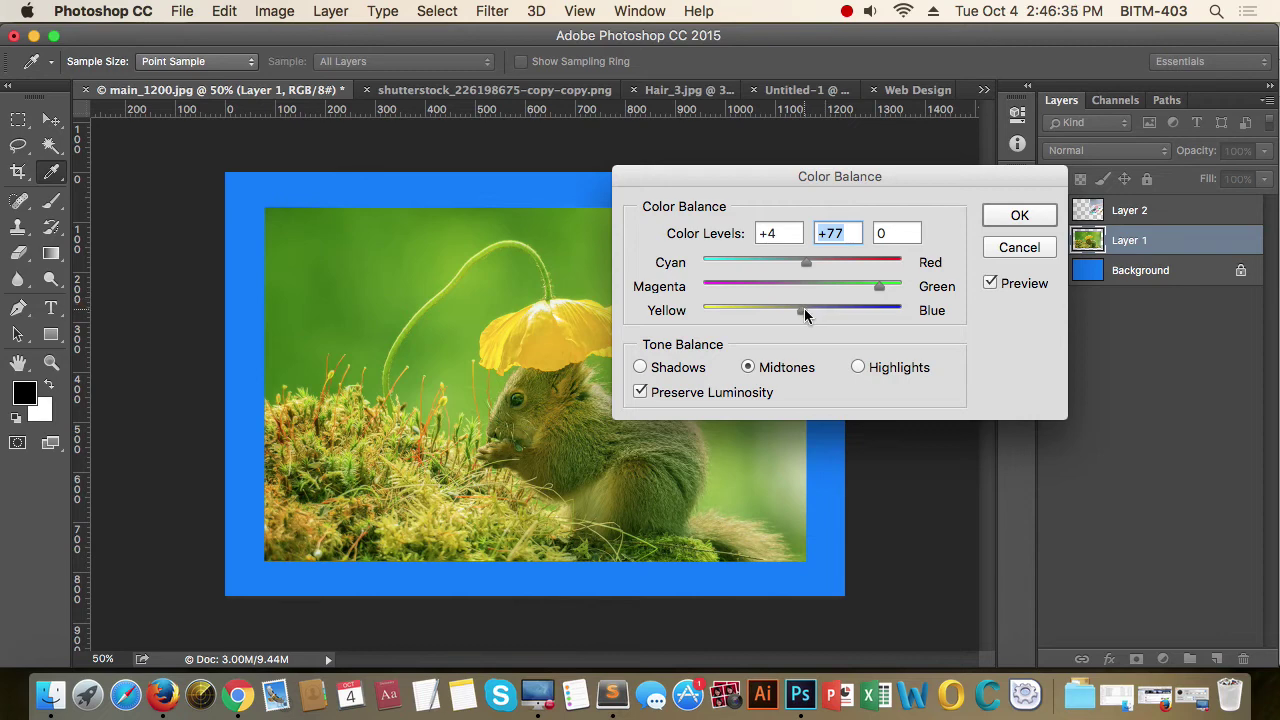
# - Try midtone levels of -10 for magenta-green and -100 for yellow-blue, and cancel Color Balance
pyautogui.moveTo(878, 288); pyautogui.dragTo(702, 312)
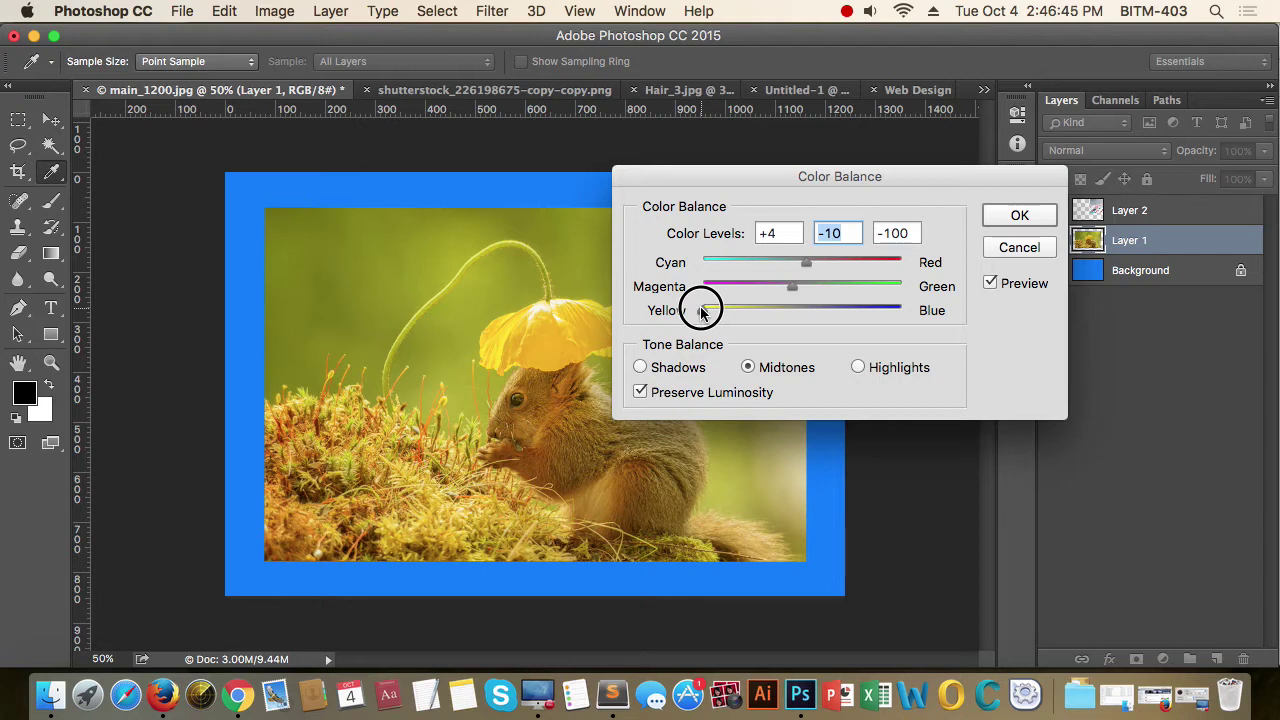
pyautogui.moveTo(702, 311); pyautogui.dragTo(703, 311)
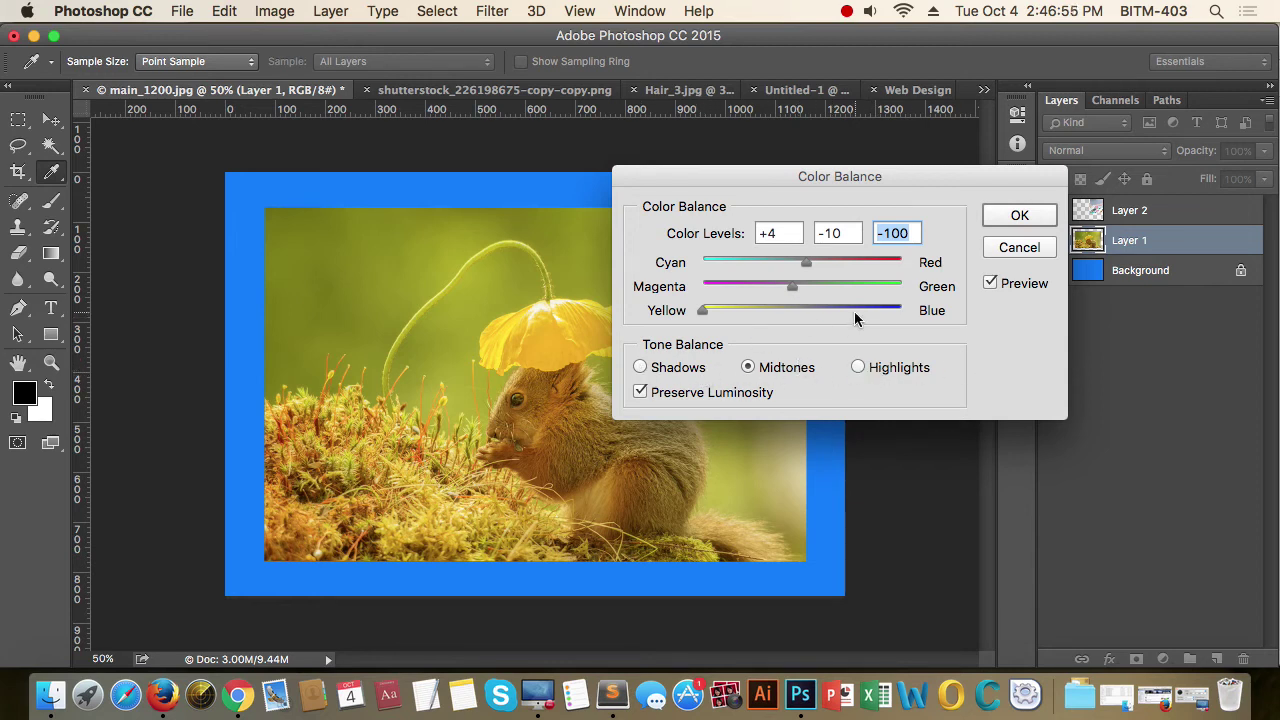
pyautogui.moveTo(712, 315)
pyautogui.mouseDown()
pyautogui.moveTo(887, 314)
pyautogui.moveTo(703, 313)
pyautogui.mouseUp()
pyautogui.click(1019, 247)
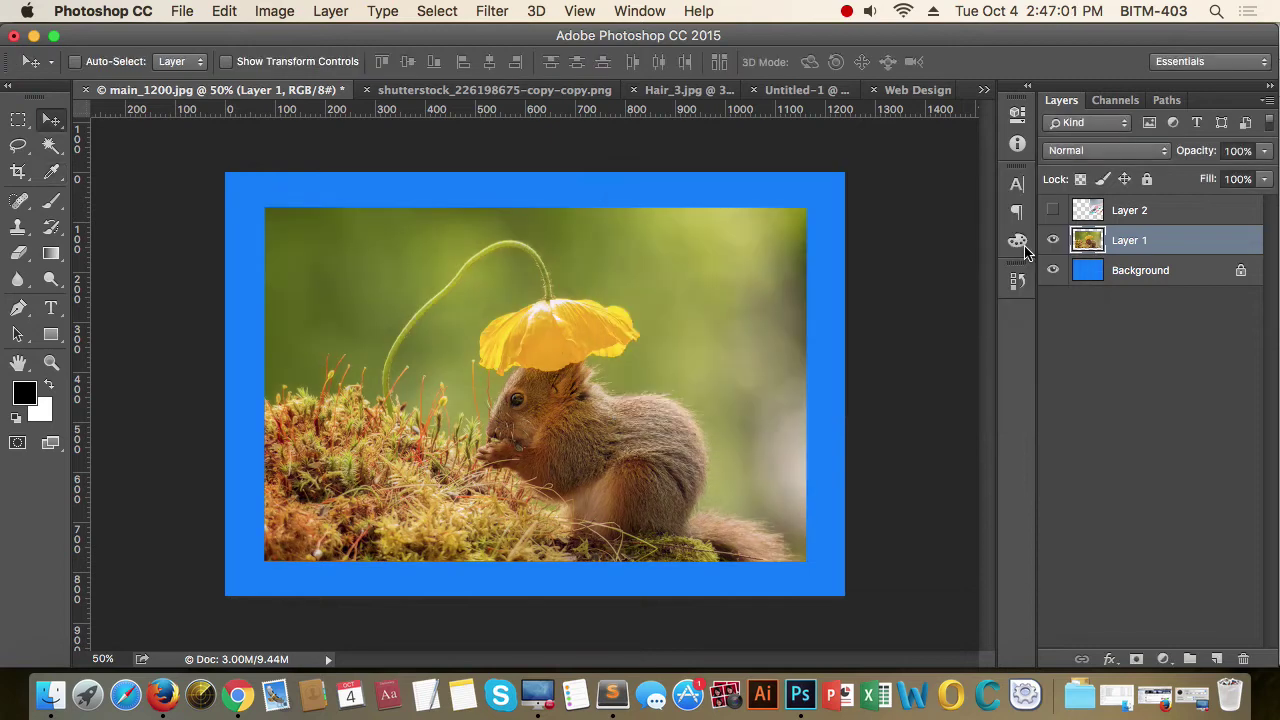
# - Open the Black & White adjustment for the squirrel photo on Layer 1 and reposition its dialog to uncover the image
pyautogui.click(274, 14)
pyautogui.moveTo(315, 68)
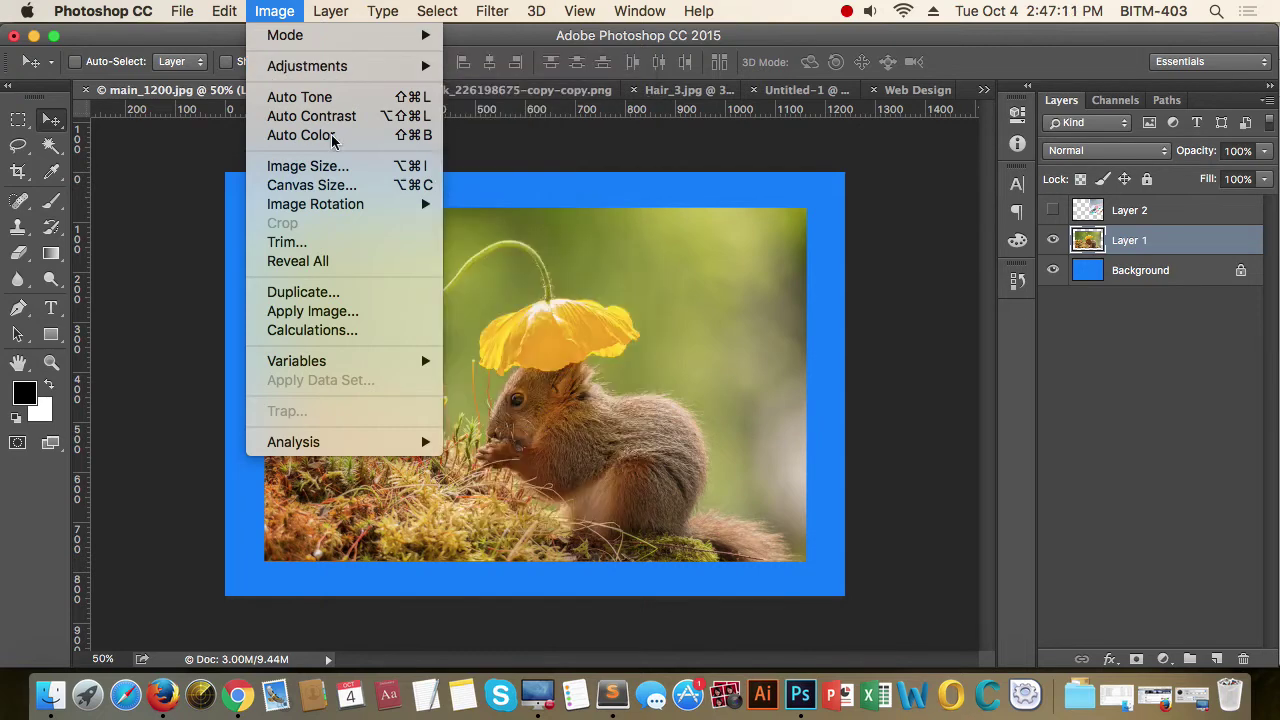
pyautogui.moveTo(305, 37)
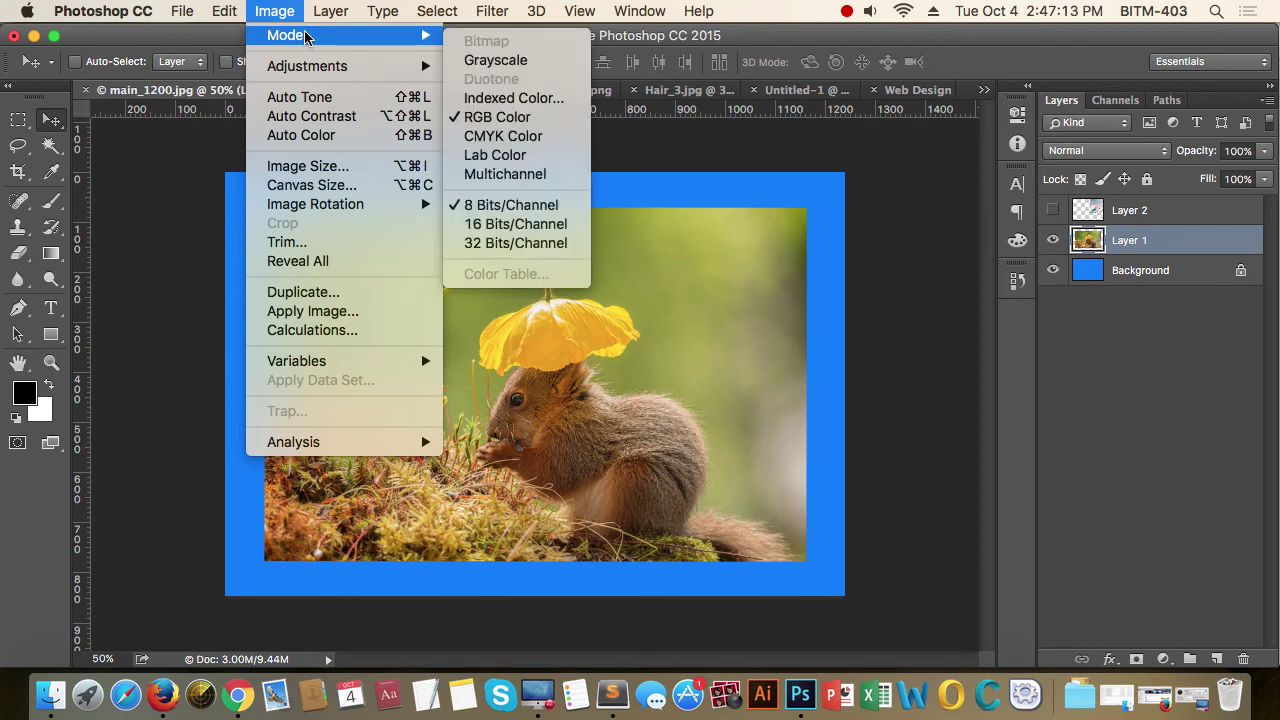
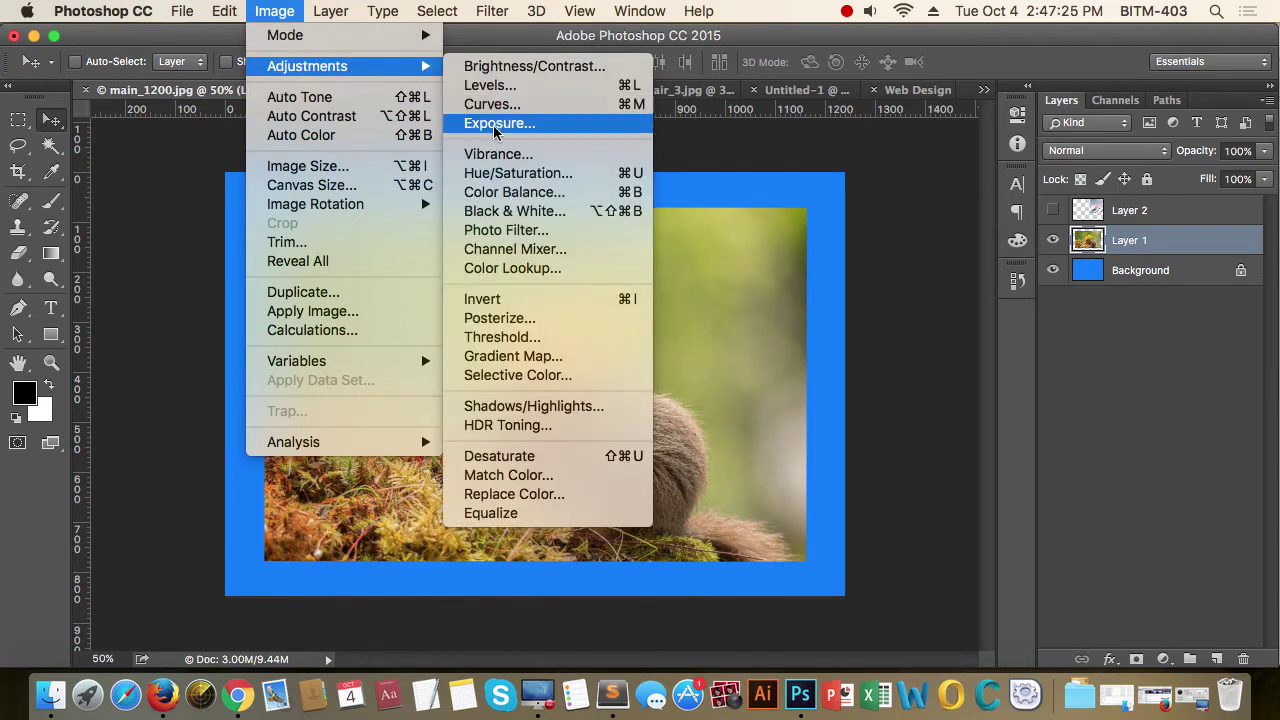
pyautogui.click(551, 216)
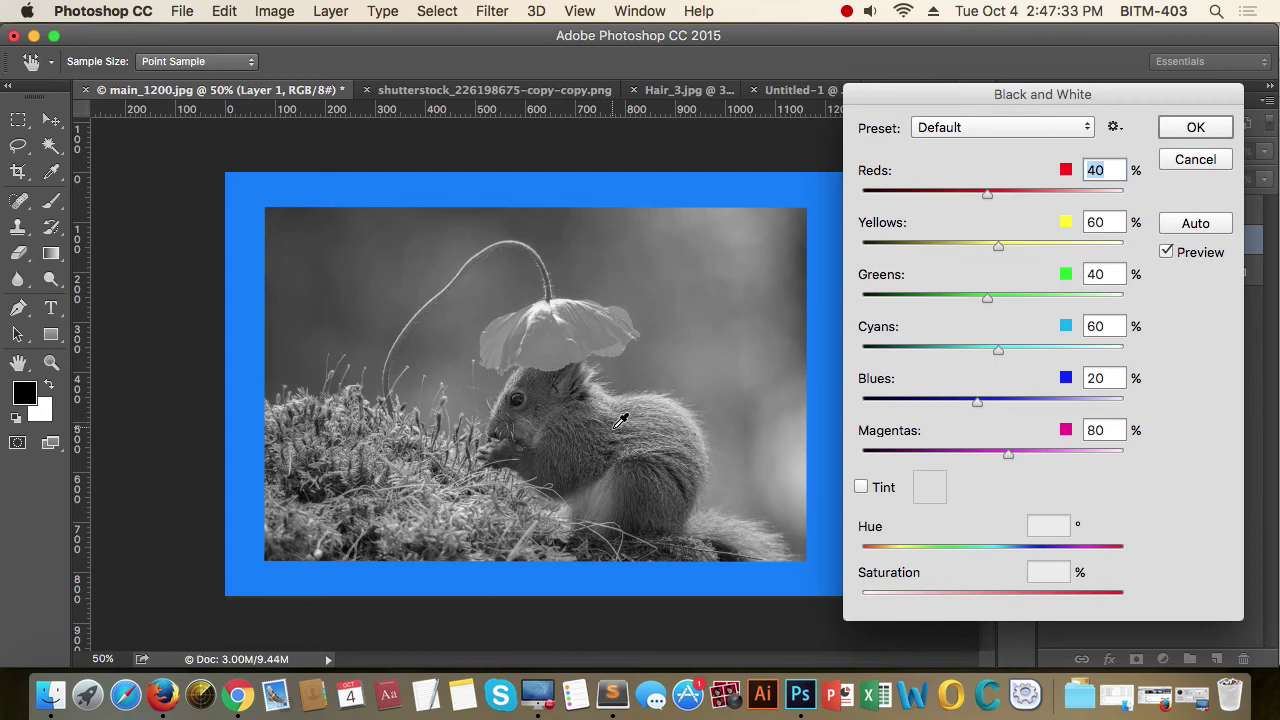
pyautogui.moveTo(1020, 98); pyautogui.dragTo(1166, 254)
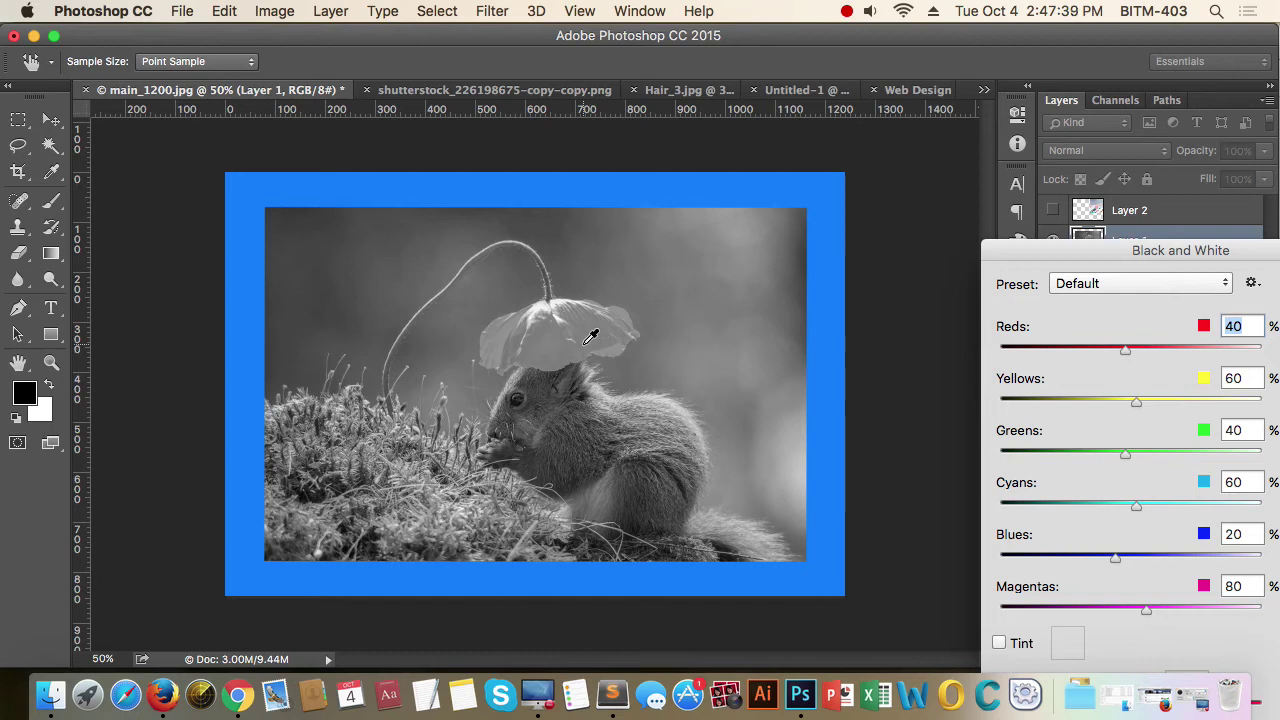
pyautogui.moveTo(1178, 251); pyautogui.dragTo(909, 107)
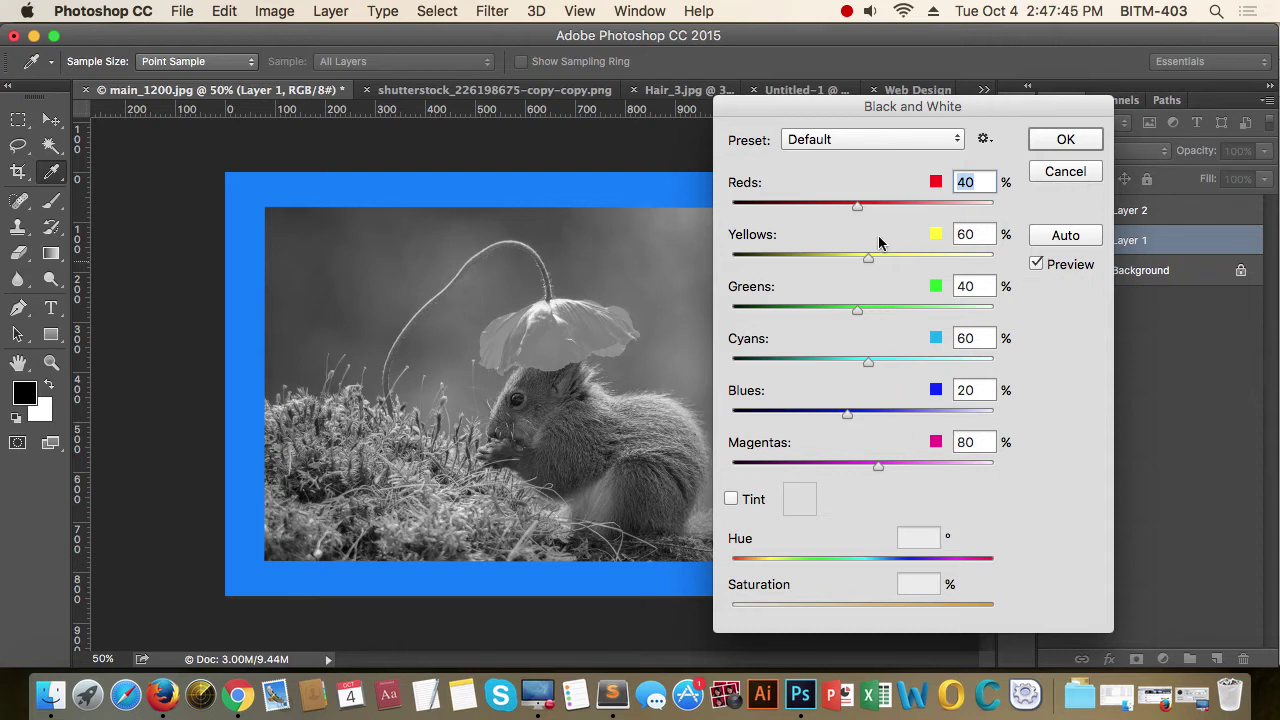
pyautogui.moveTo(877, 106); pyautogui.dragTo(971, 141)
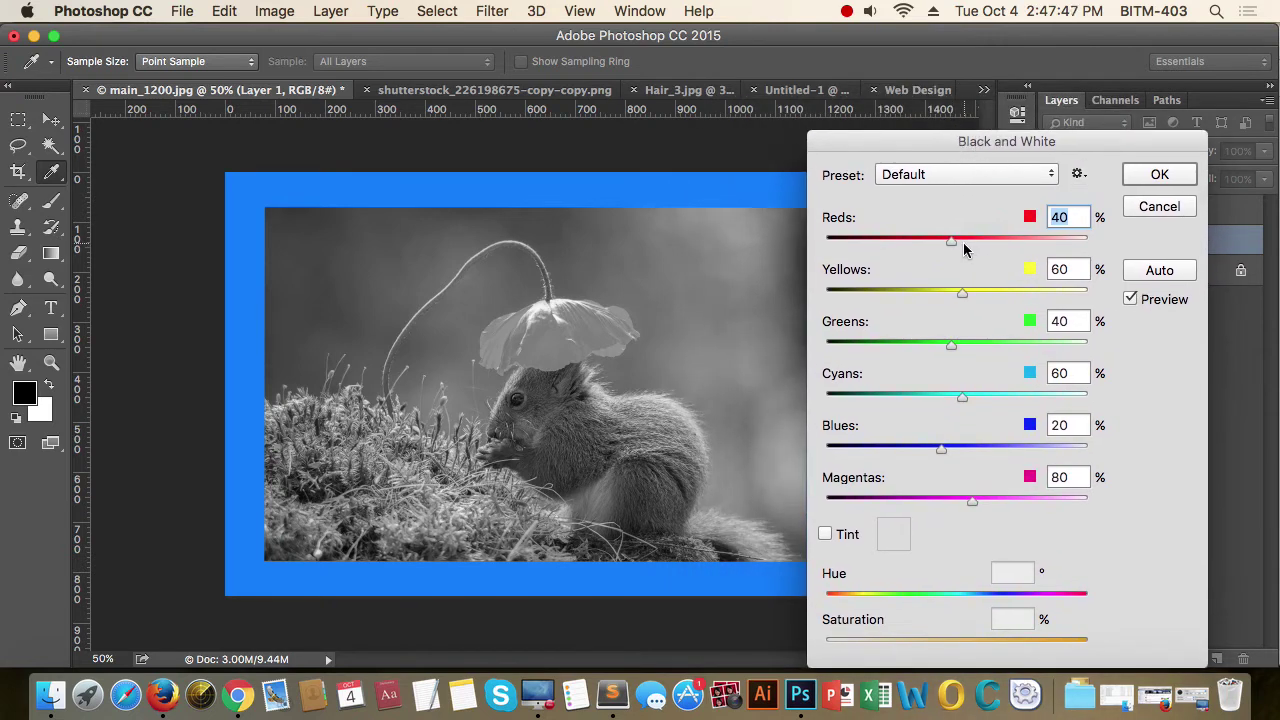
# - Set Reds to 167% in Black & White and compare the preview with the original colours
pyautogui.moveTo(965, 250); pyautogui.dragTo(1024, 249)
pyautogui.click(1161, 303)
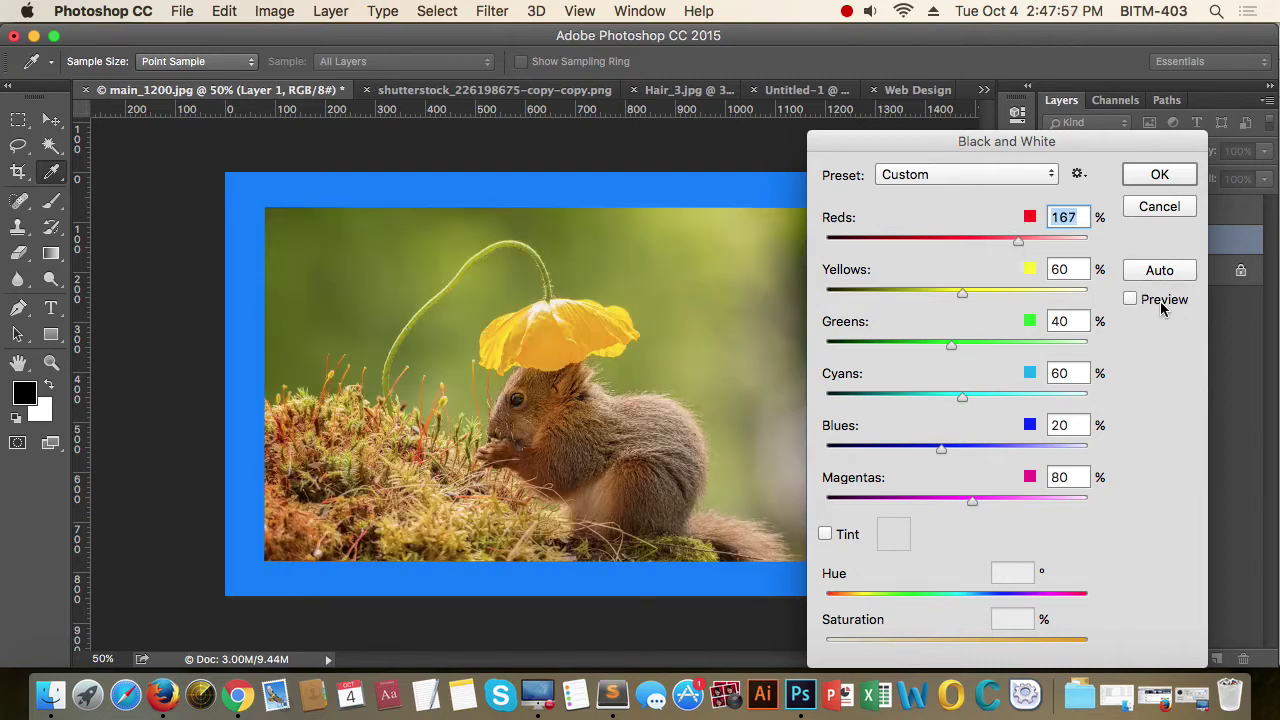
pyautogui.click(1161, 303)
pyautogui.click(1161, 303)
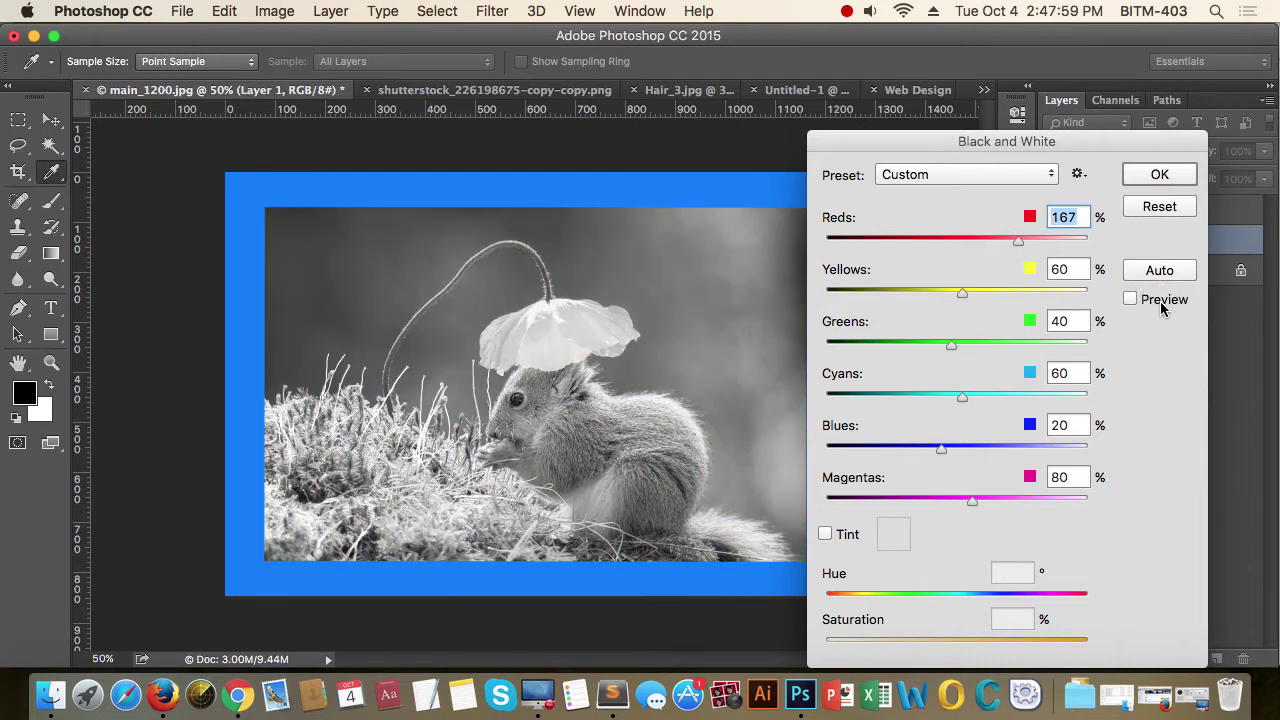
pyautogui.click(1161, 303)
pyautogui.click(1161, 303)
pyautogui.click(1161, 304)
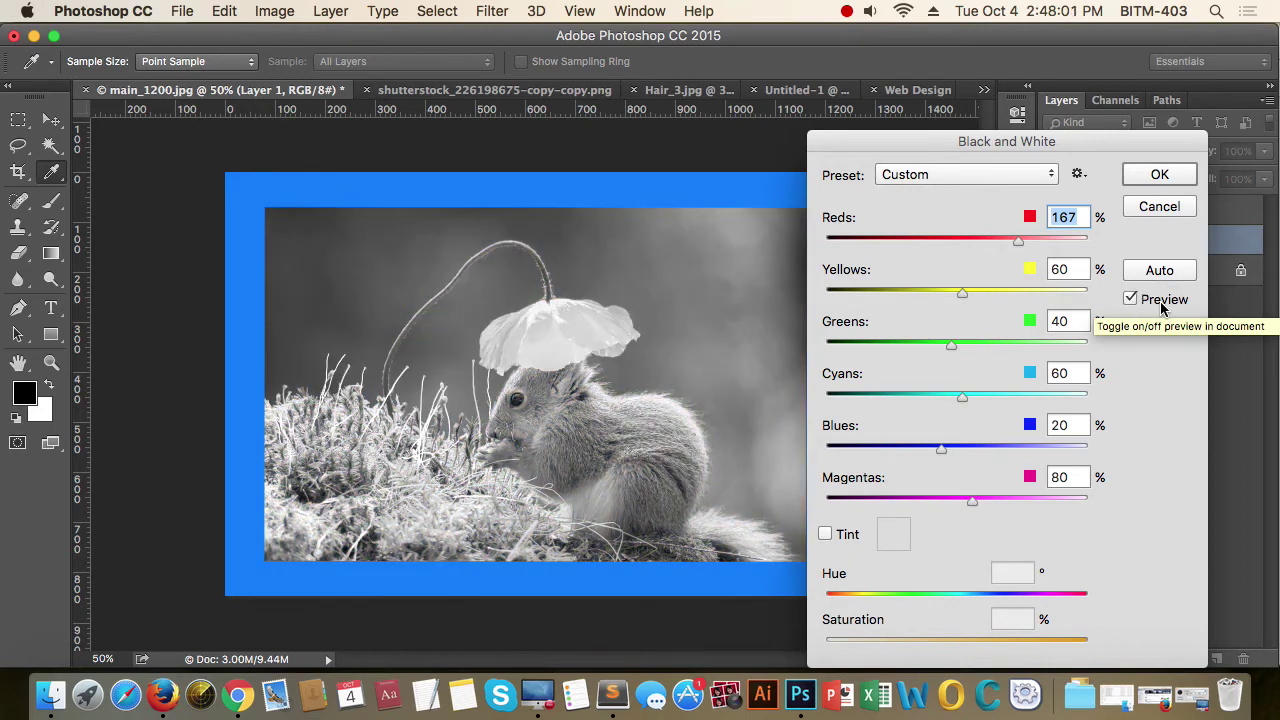
# - Set Reds to 171%, Greens to -38%, Cyans to -2%, Blues to -8% and Magentas to 59%, raise Yellows slightly, and apply the conversion
pyautogui.moveTo(1018, 242)
pyautogui.mouseDown()
pyautogui.moveTo(949, 246)
pyautogui.moveTo(1020, 244)
pyautogui.mouseUp()
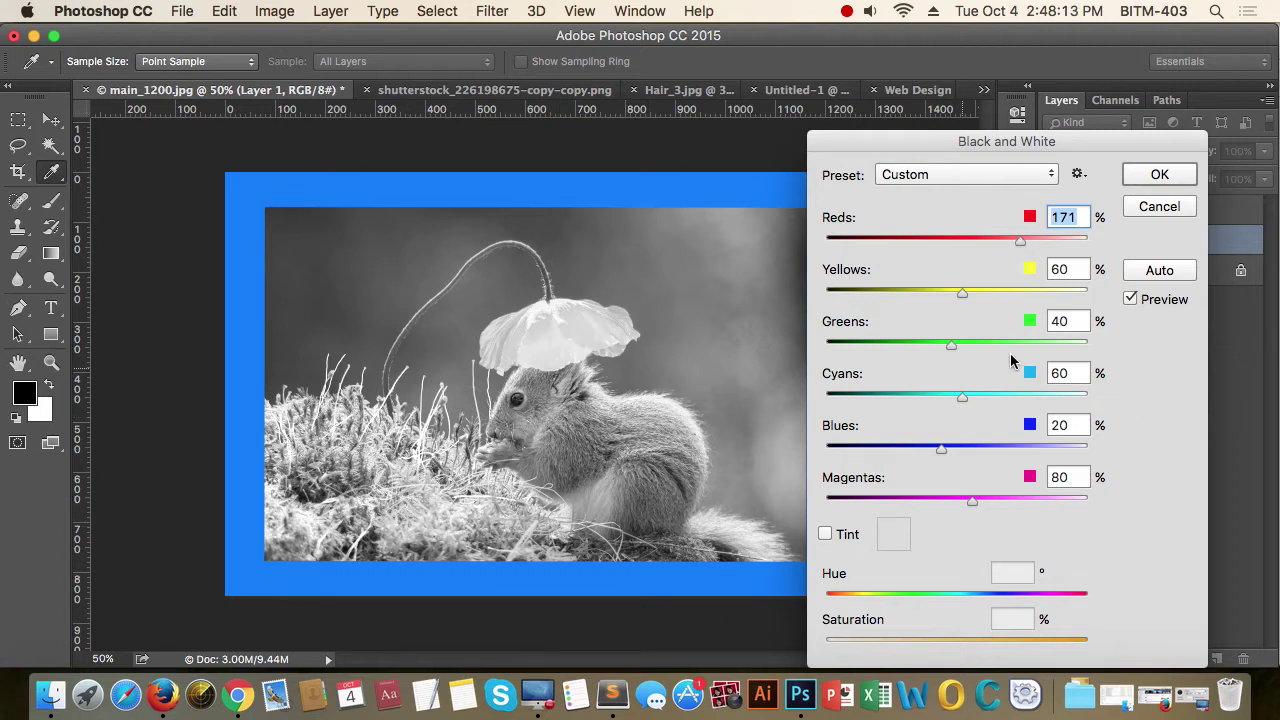
pyautogui.moveTo(960, 350); pyautogui.dragTo(910, 347)
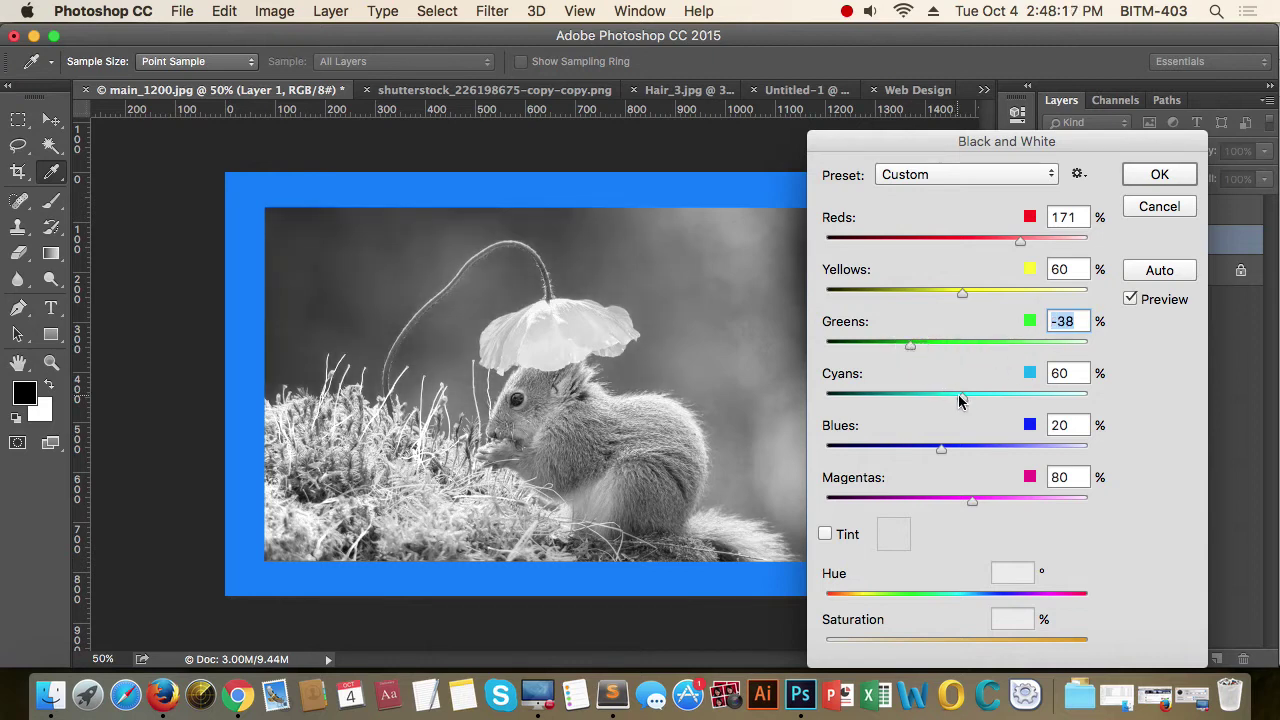
pyautogui.moveTo(962, 397); pyautogui.dragTo(929, 397)
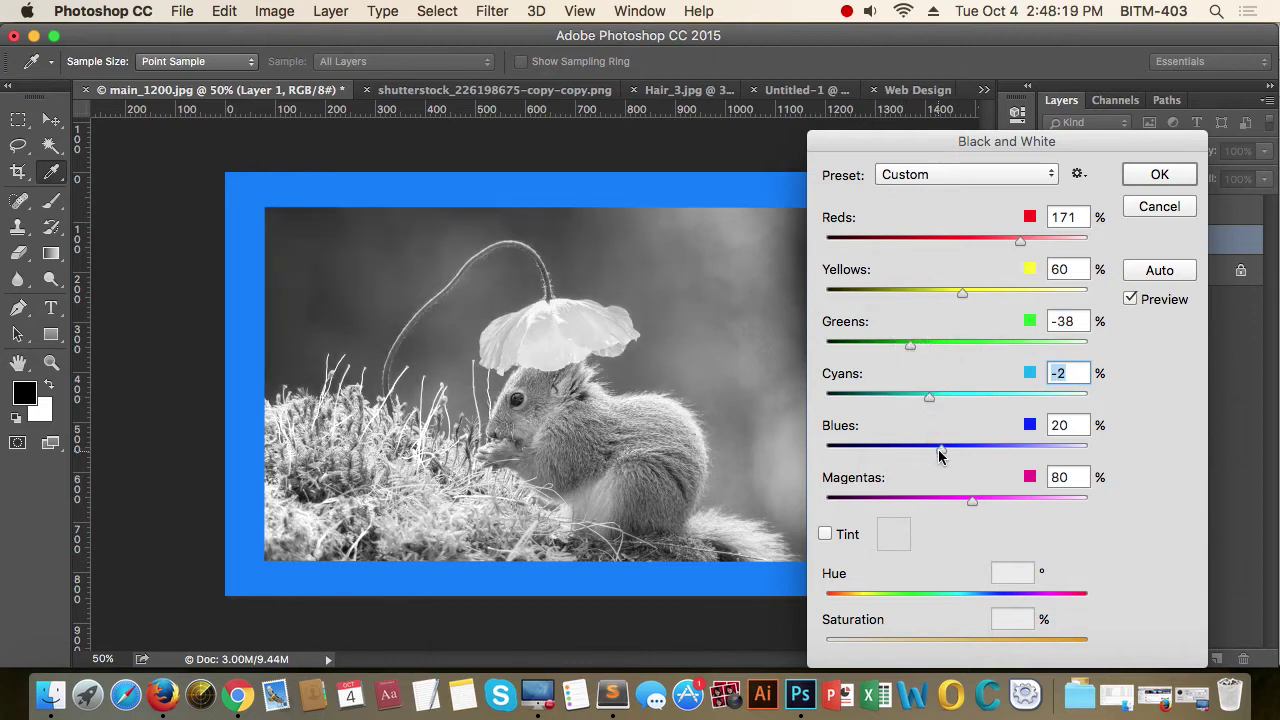
pyautogui.moveTo(941, 448)
pyautogui.mouseDown()
pyautogui.moveTo(871, 455)
pyautogui.moveTo(926, 449)
pyautogui.mouseUp()
pyautogui.moveTo(972, 500)
pyautogui.mouseDown()
pyautogui.moveTo(880, 503)
pyautogui.moveTo(961, 500)
pyautogui.mouseUp()
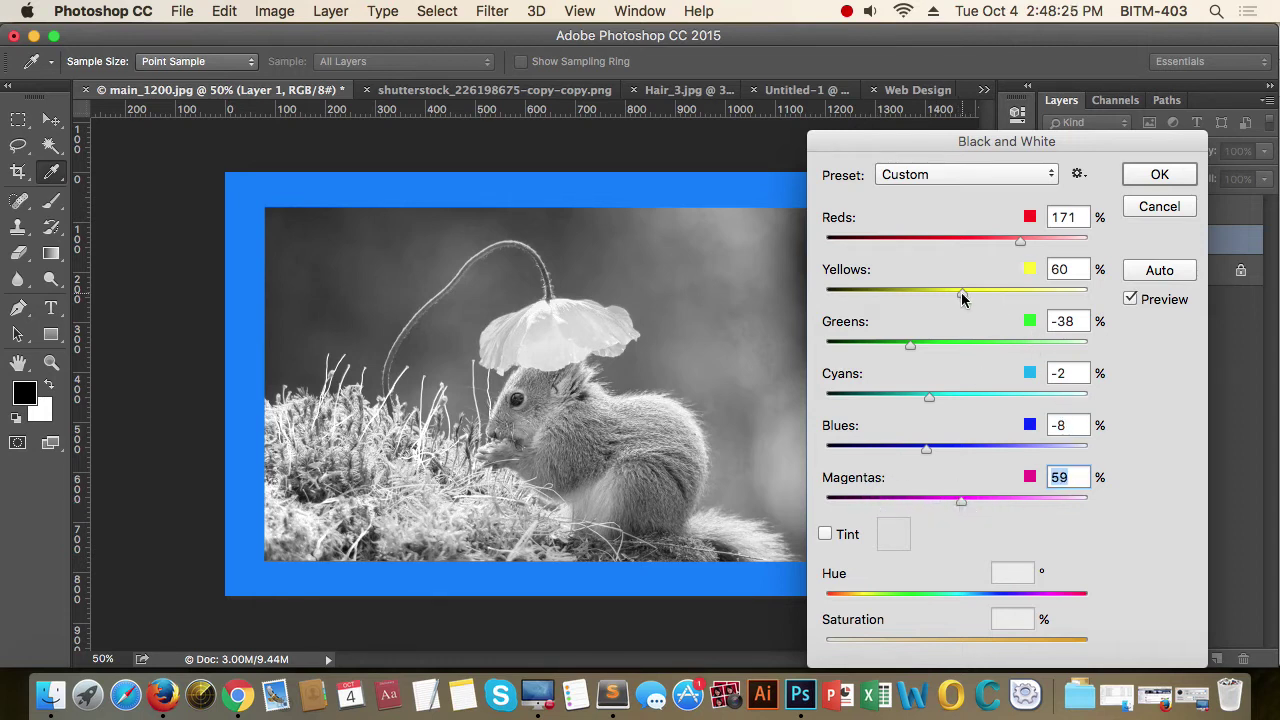
pyautogui.moveTo(962, 293); pyautogui.dragTo(966, 292)
pyautogui.click(1155, 176)
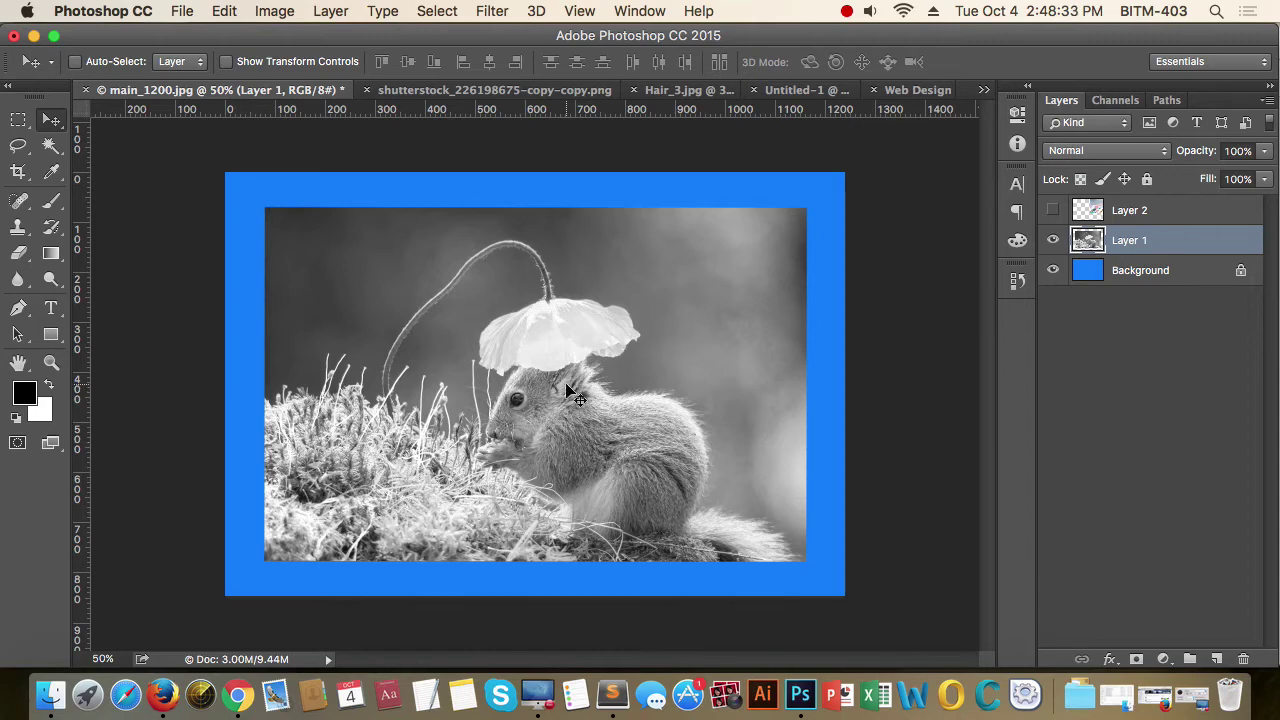
# - Undo the Black & White conversion of the squirrel photo and switch to the Hair_3.jpg document
pyautogui.press('super+z')
pyautogui.click(277, 11)
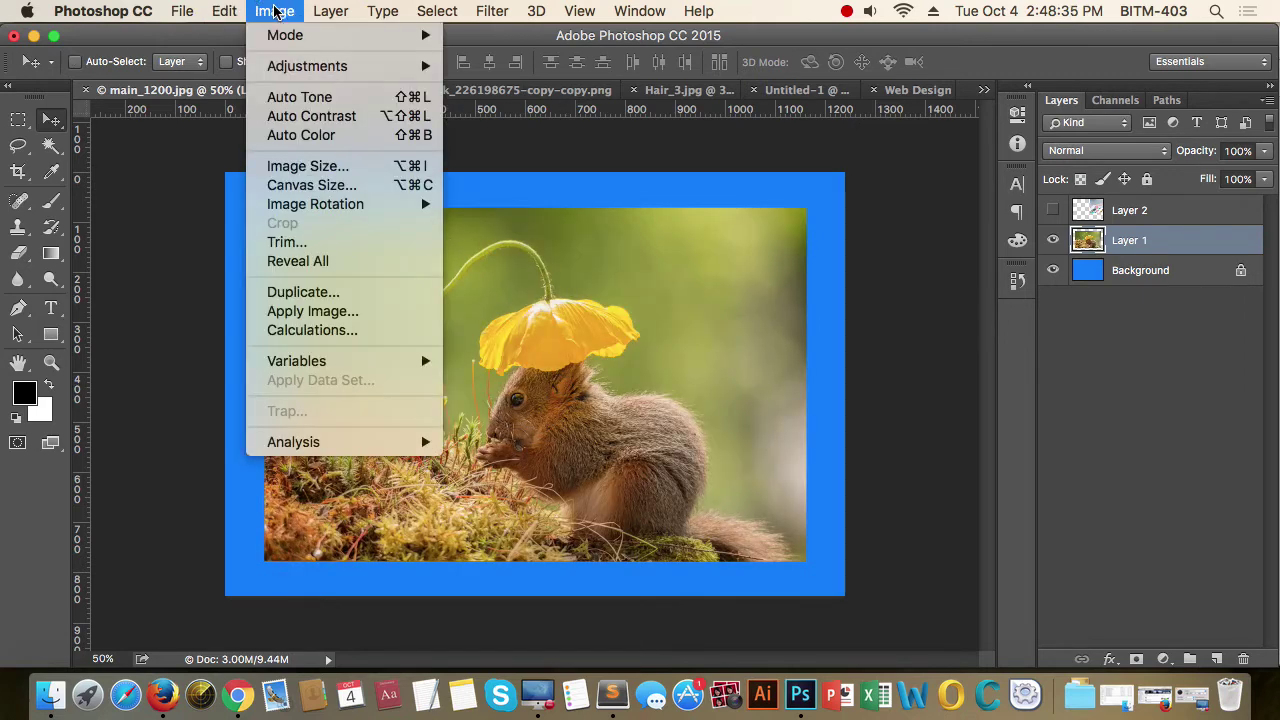
pyautogui.moveTo(343, 72)
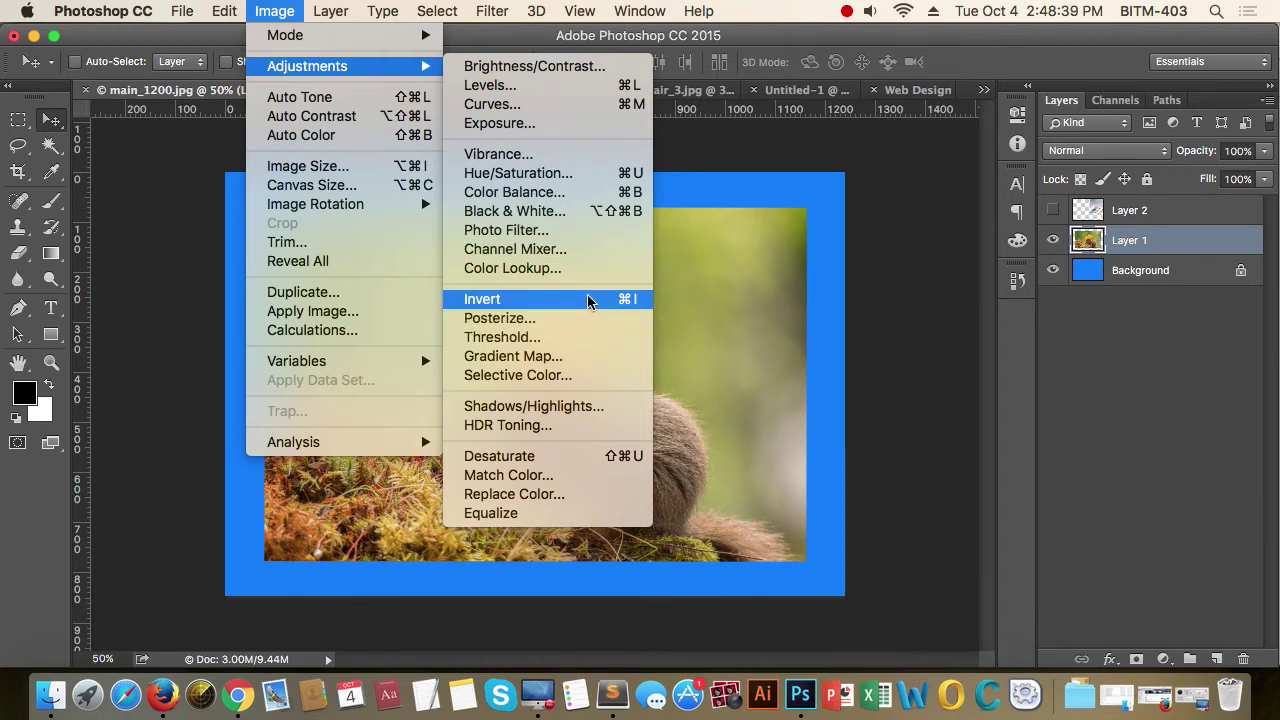
pyautogui.click(640, 95)
pyautogui.click(680, 89)
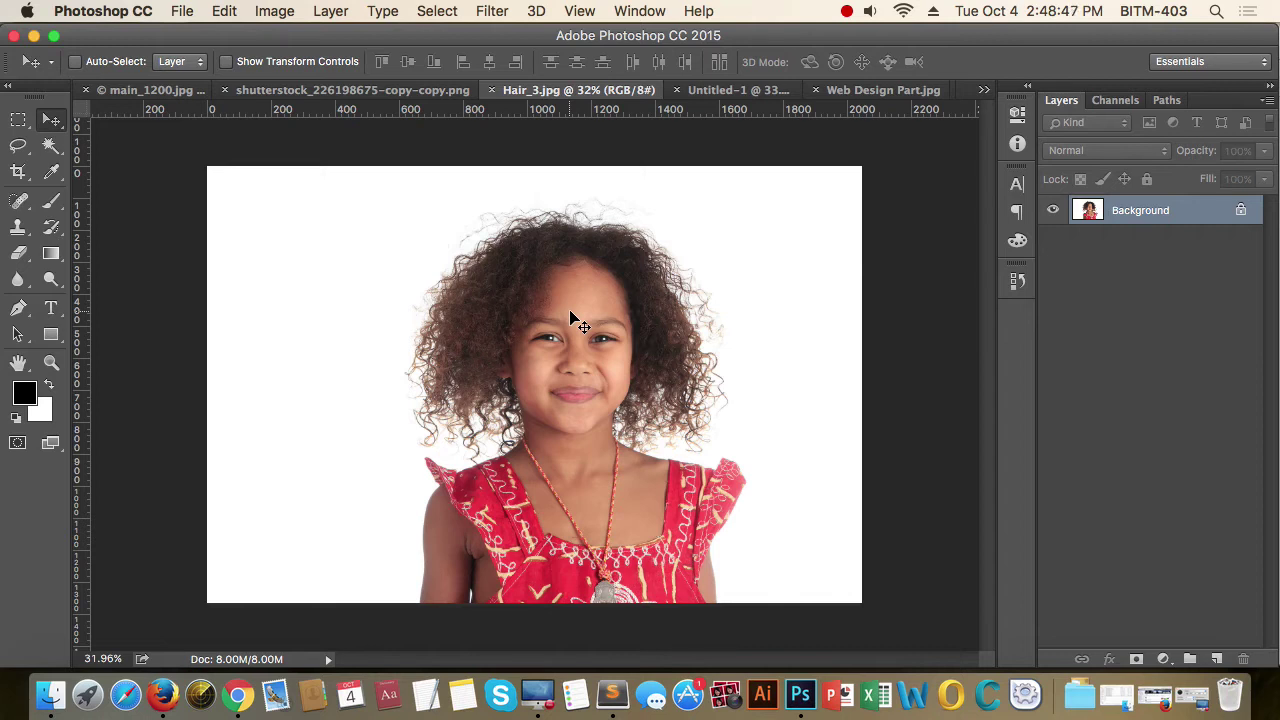
# - Invert the colours of the Hair_3.jpg portrait and examine the negative from the face down to the dress
pyautogui.click(290, 12)
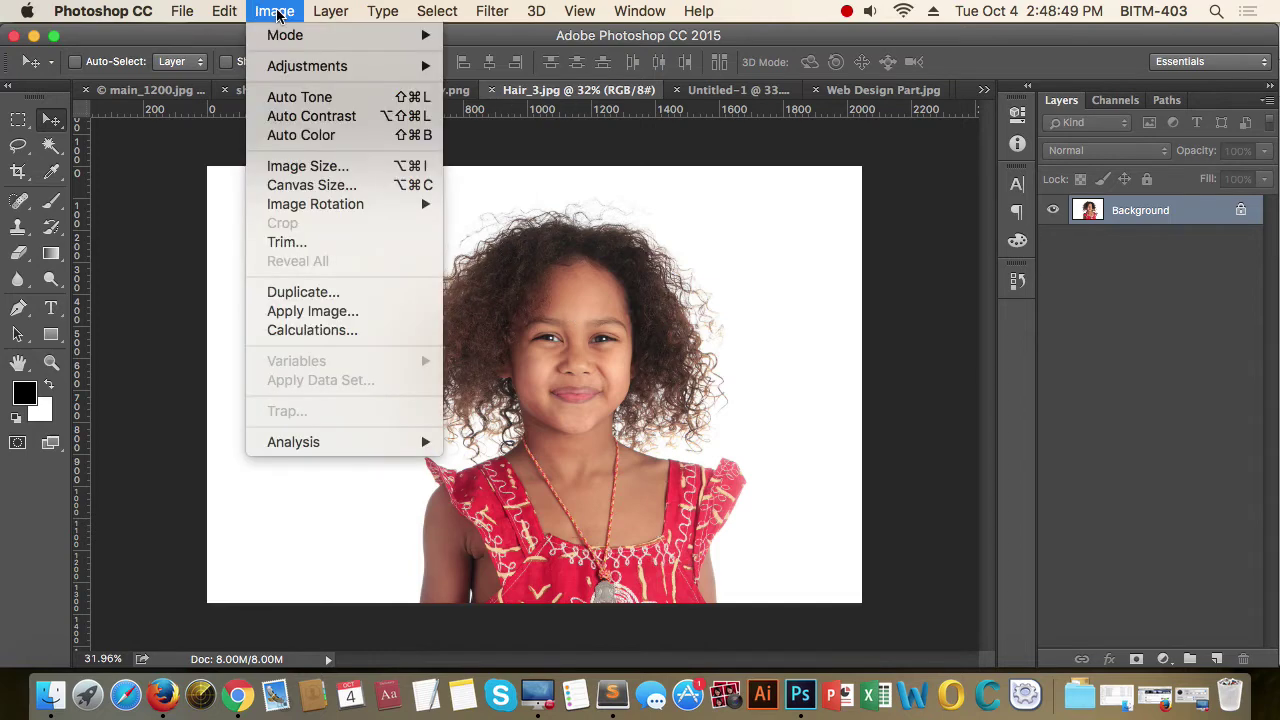
pyautogui.moveTo(350, 70)
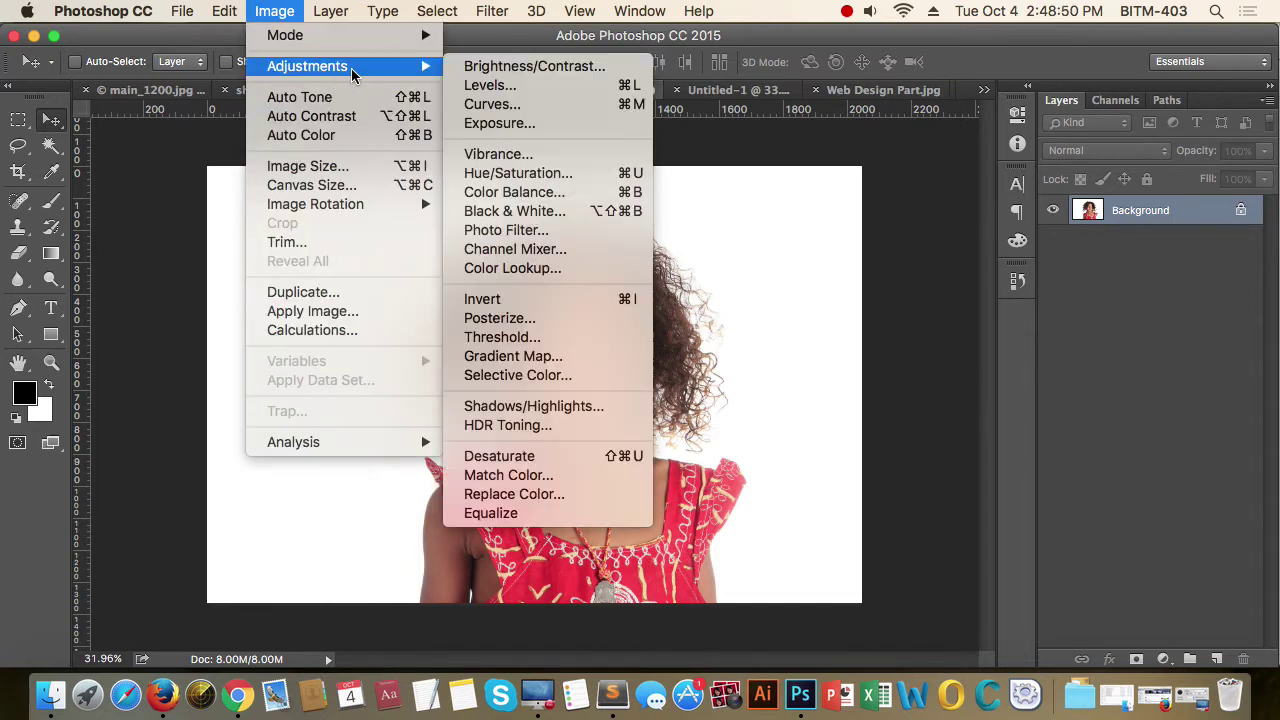
pyautogui.click(511, 301)
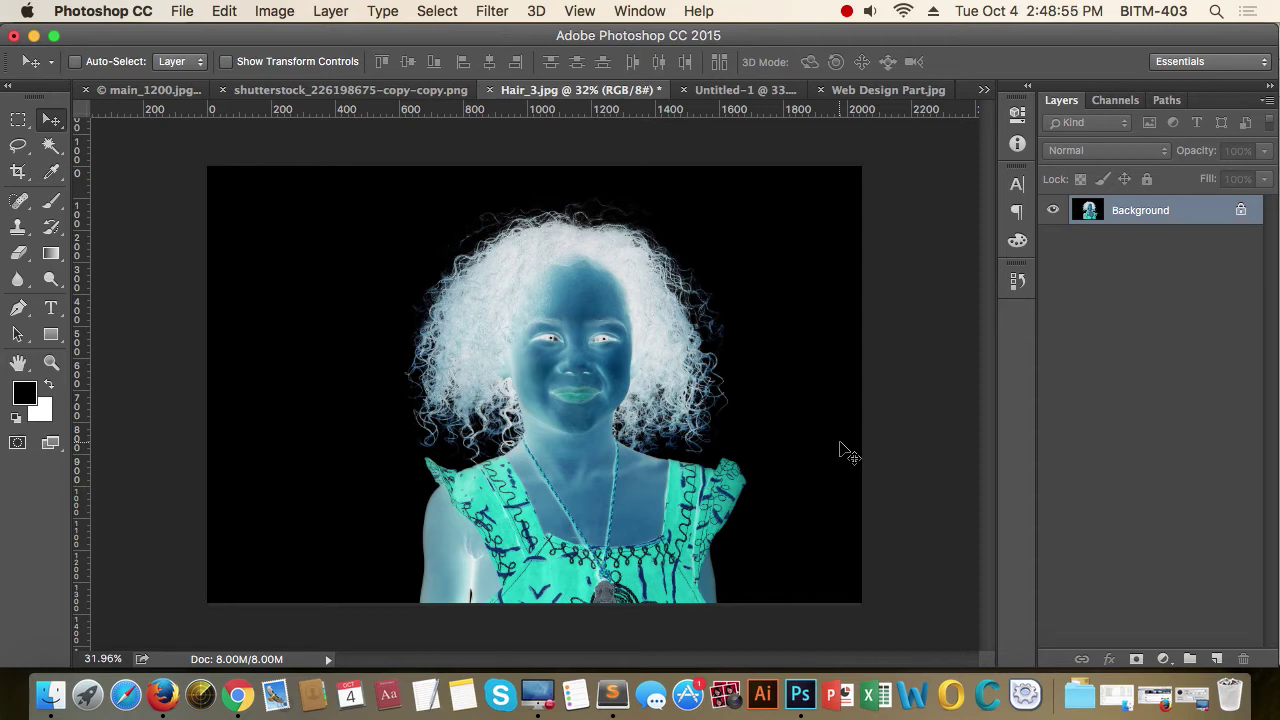
pyautogui.press('super+1')
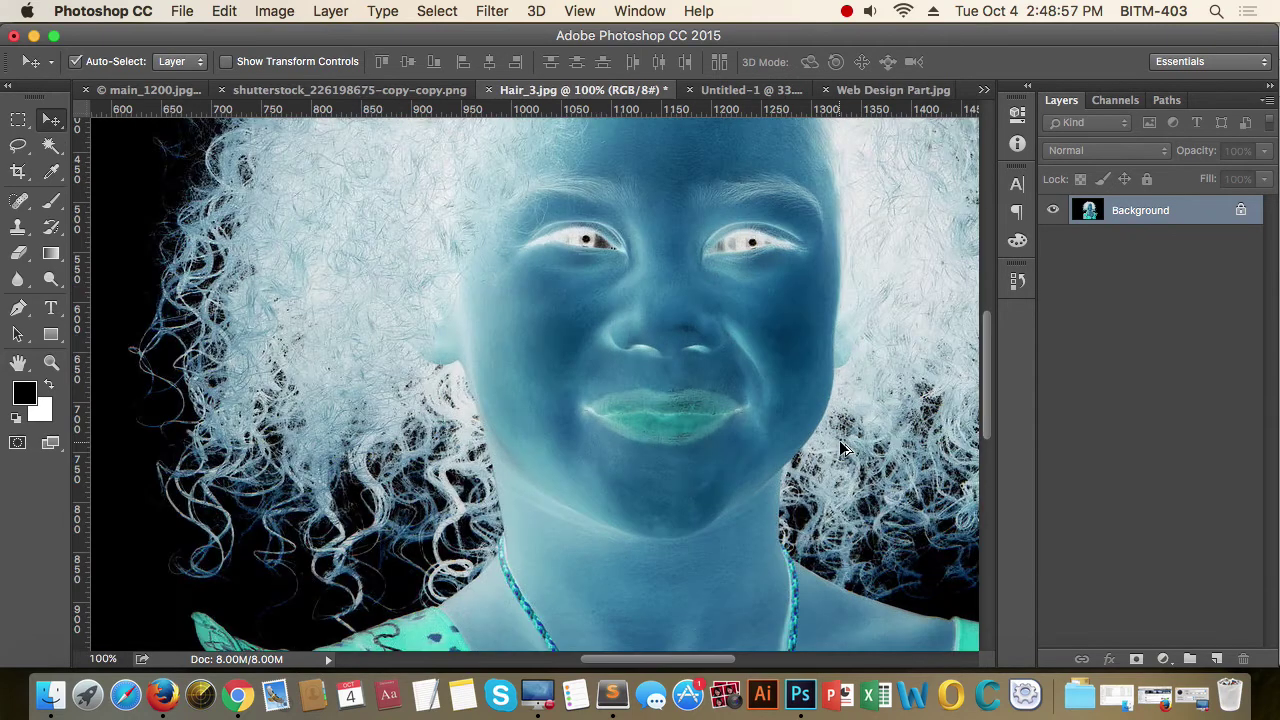
pyautogui.moveTo(709, 464); pyautogui.dragTo(691, 351)
pyautogui.moveTo(829, 395); pyautogui.dragTo(651, 357)
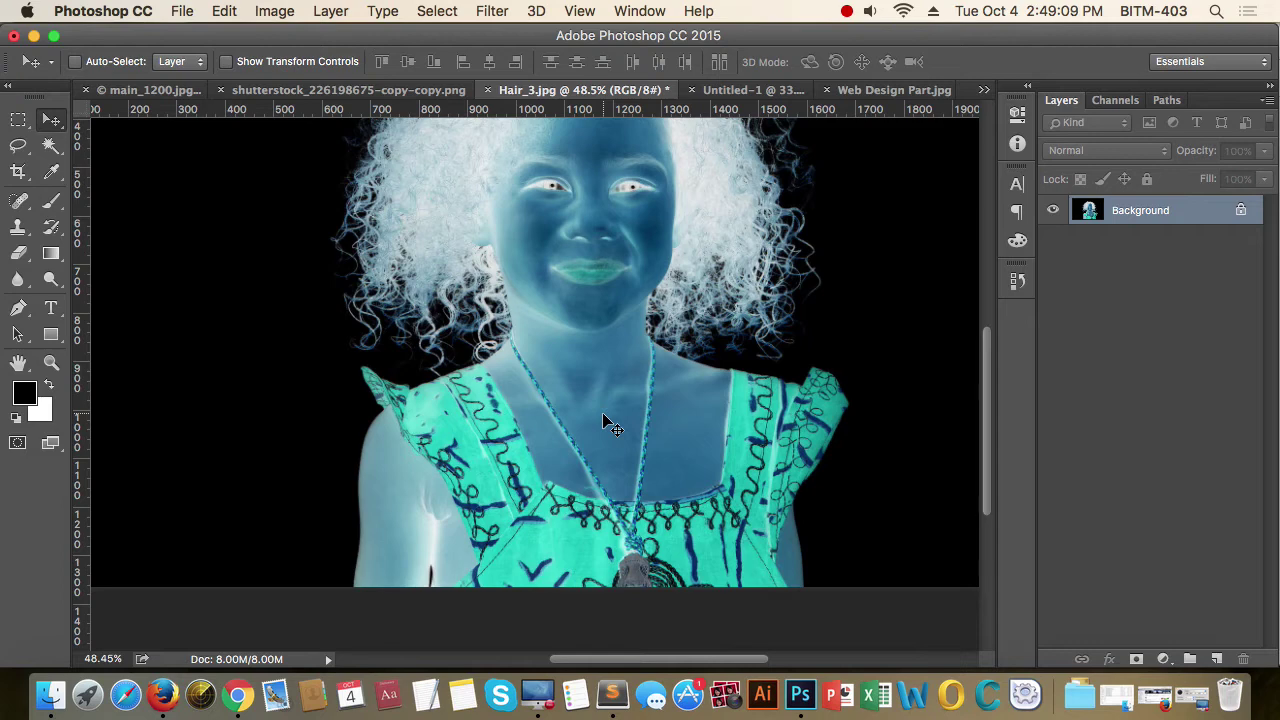
pyautogui.moveTo(580, 266); pyautogui.dragTo(537, 396)
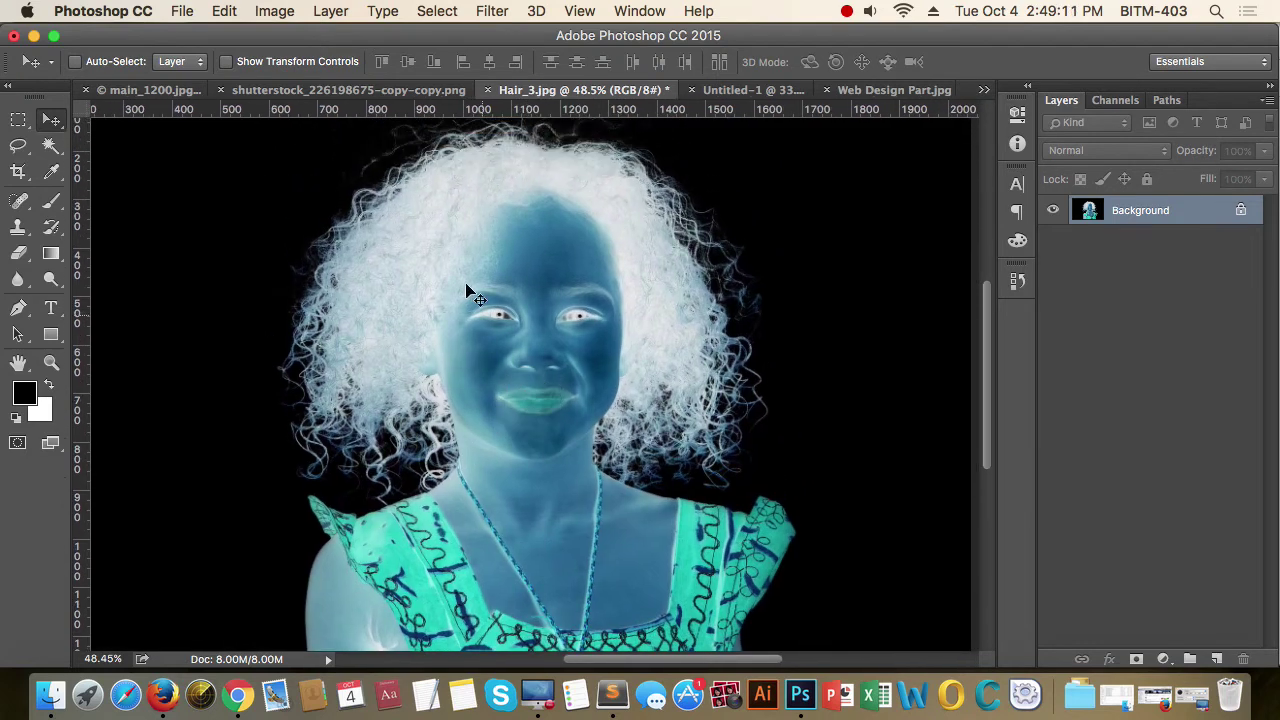
# - Invert the portrait a second time to bring back its natural colours
pyautogui.click(288, 14)
pyautogui.moveTo(322, 70)
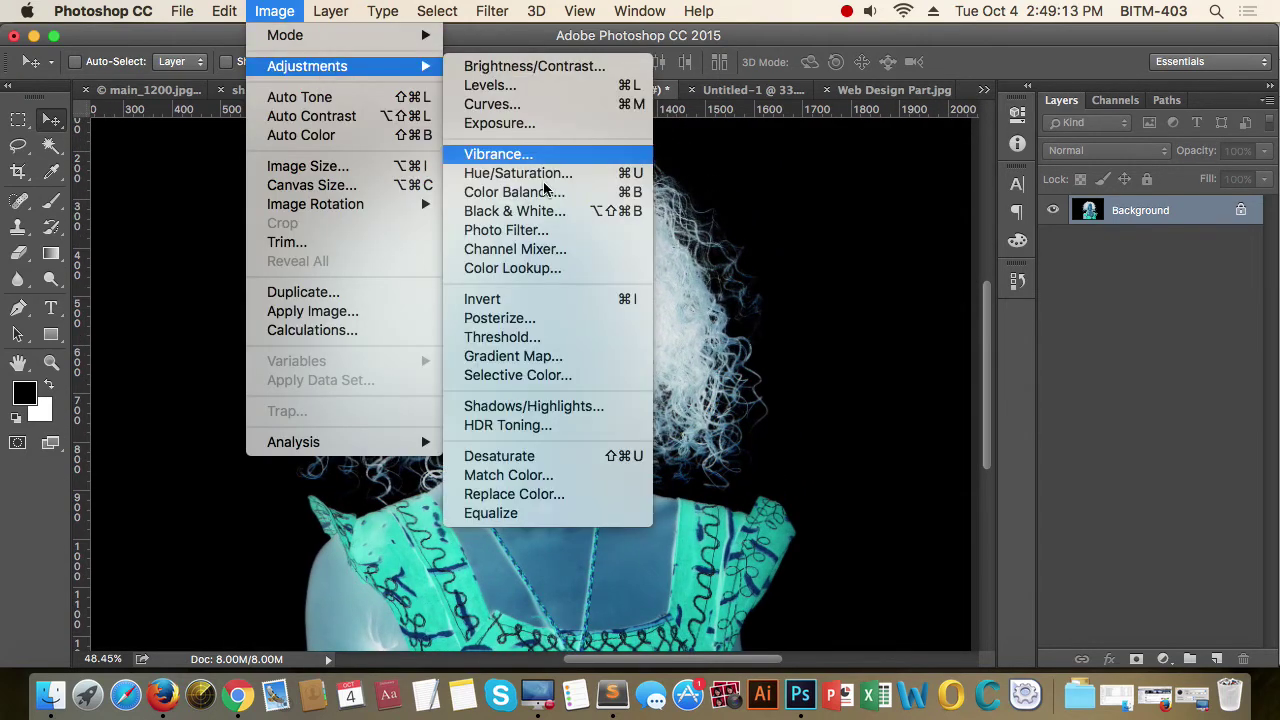
pyautogui.click(571, 308)
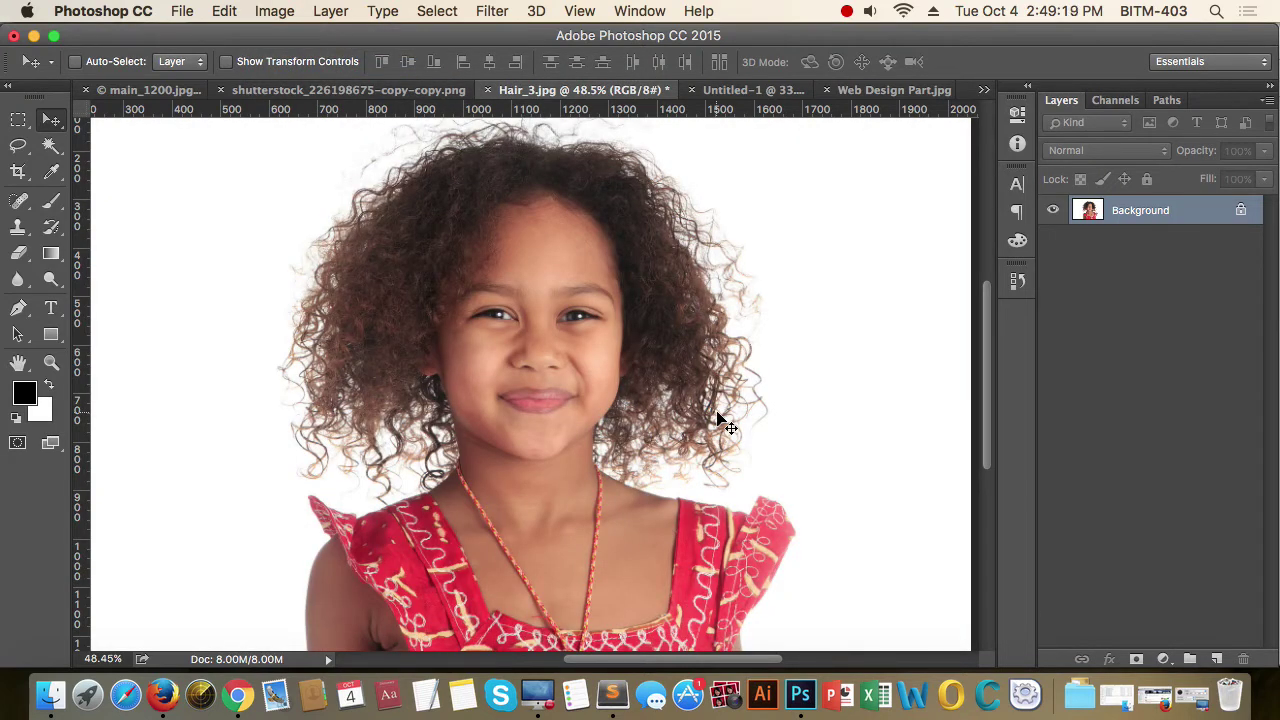
pyautogui.click(277, 12)
pyautogui.moveTo(314, 68)
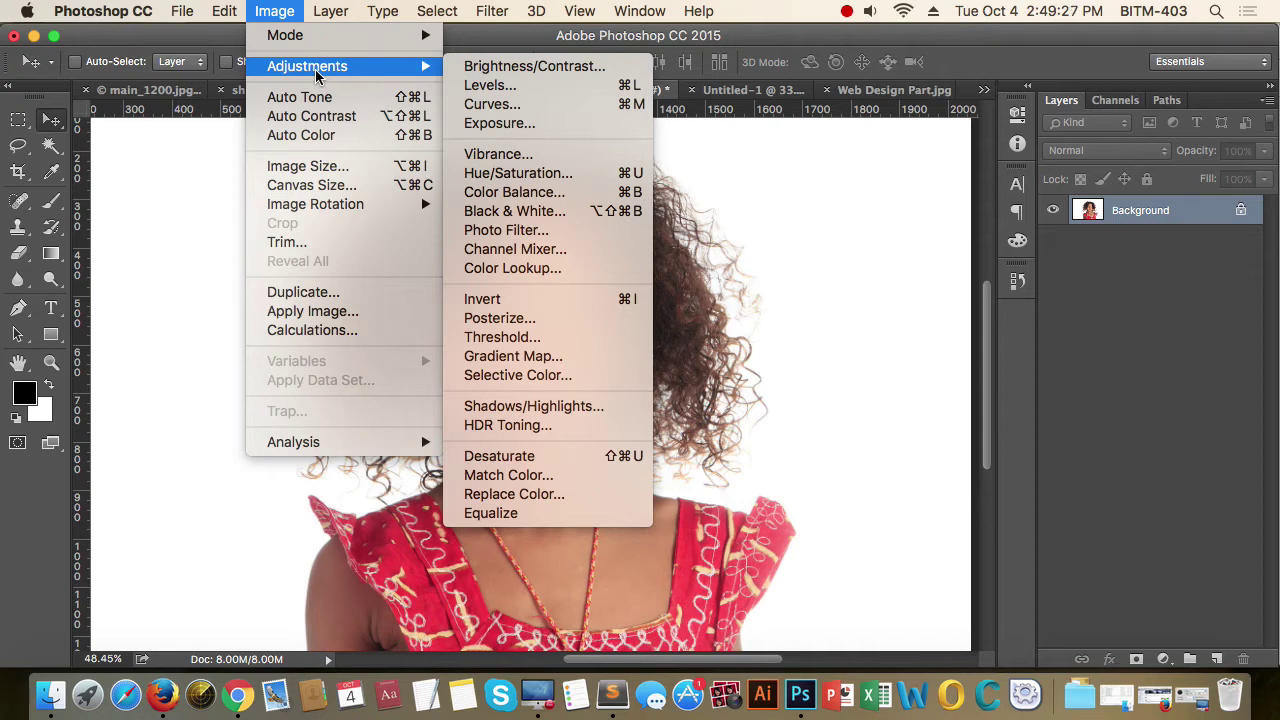
pyautogui.click(517, 42)
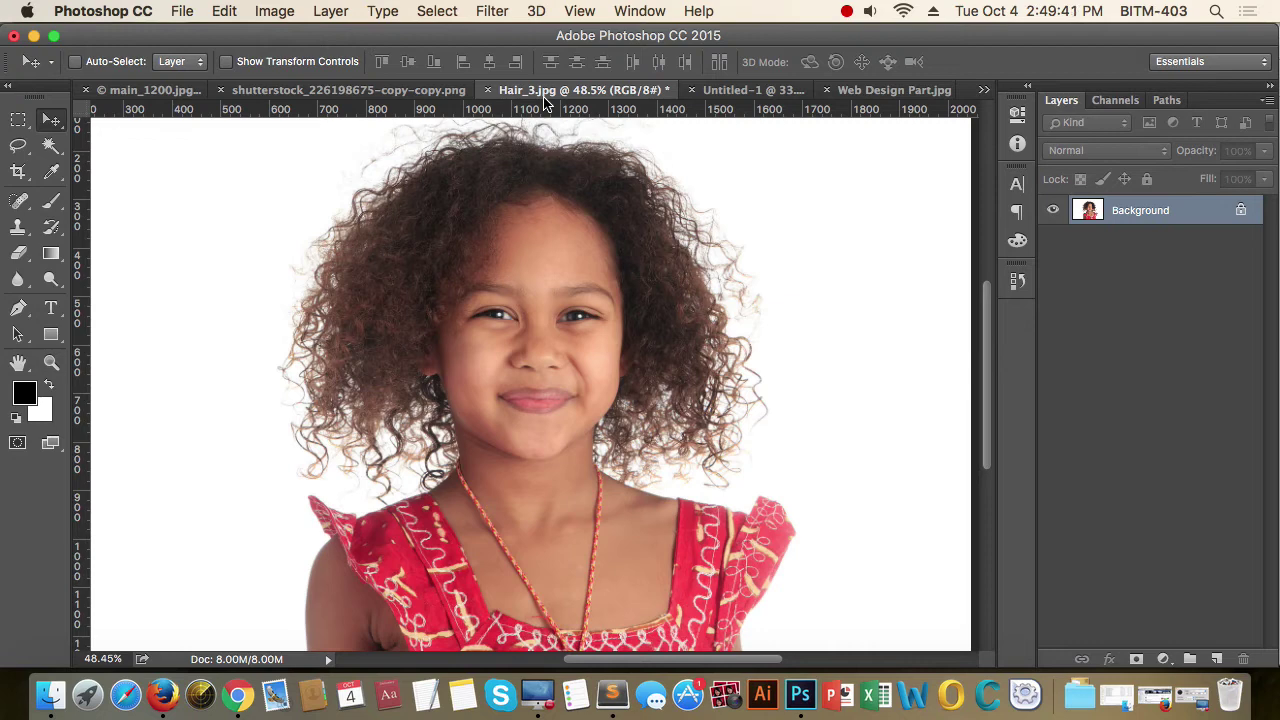
# - Open the Posterize adjustment for the portrait, reposition its dialog, and try reducing the image to 2 levels
pyautogui.click(274, 11)
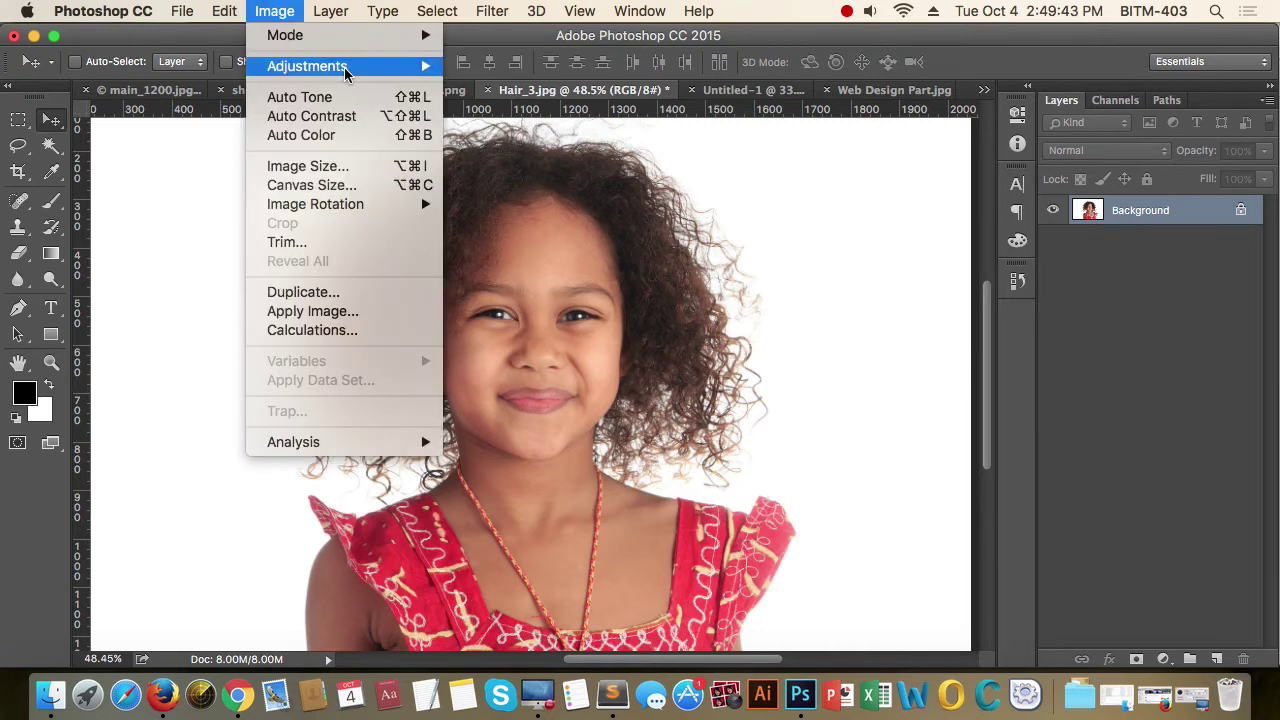
pyautogui.moveTo(340, 66)
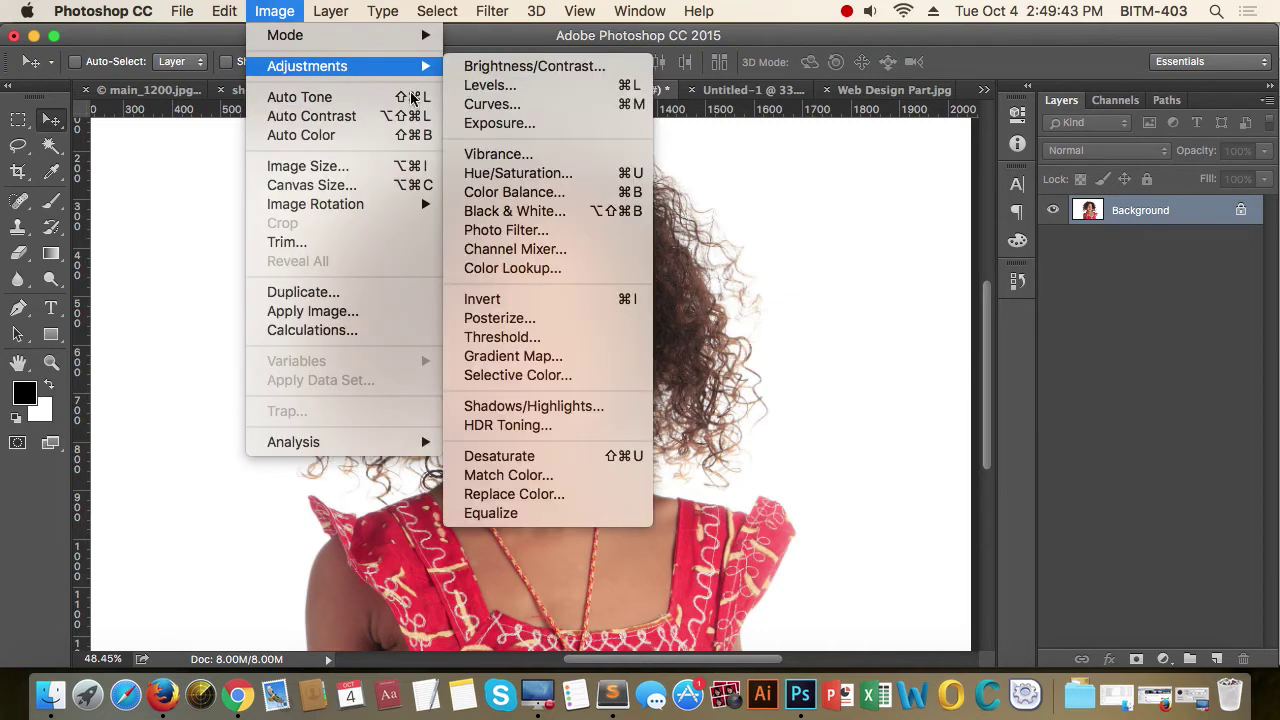
pyautogui.click(571, 321)
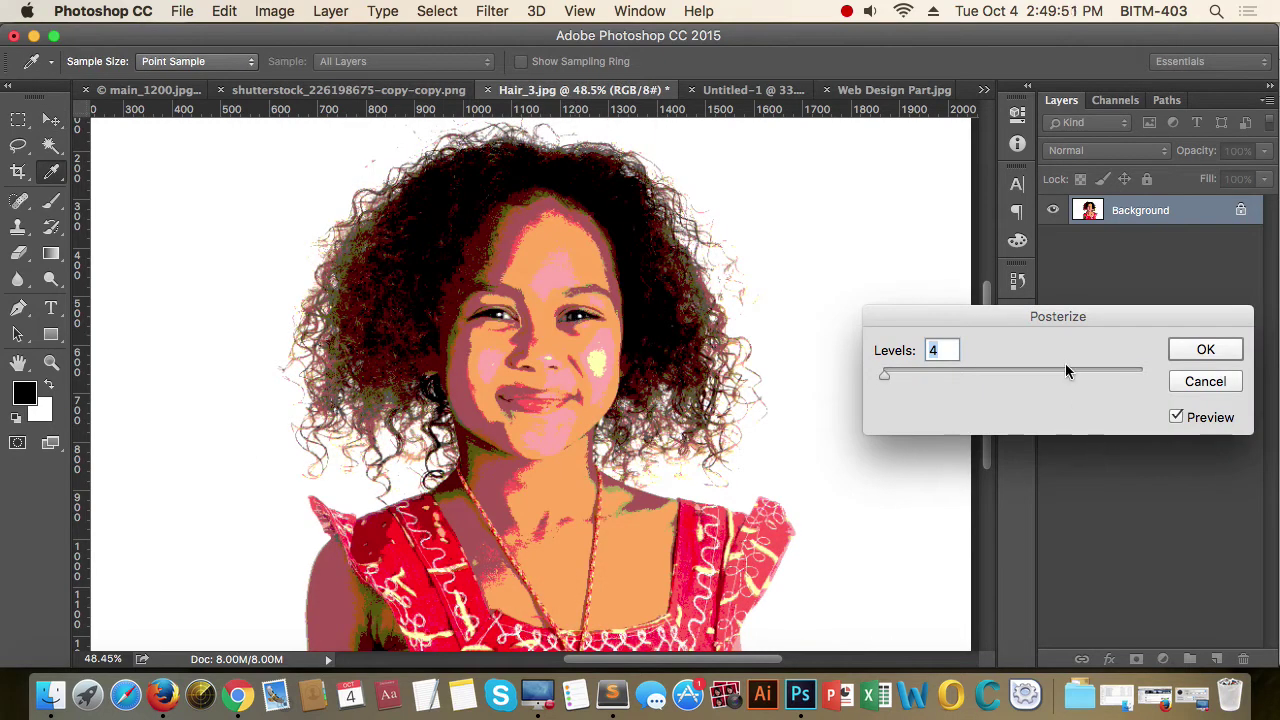
pyautogui.moveTo(1068, 316); pyautogui.dragTo(1022, 289)
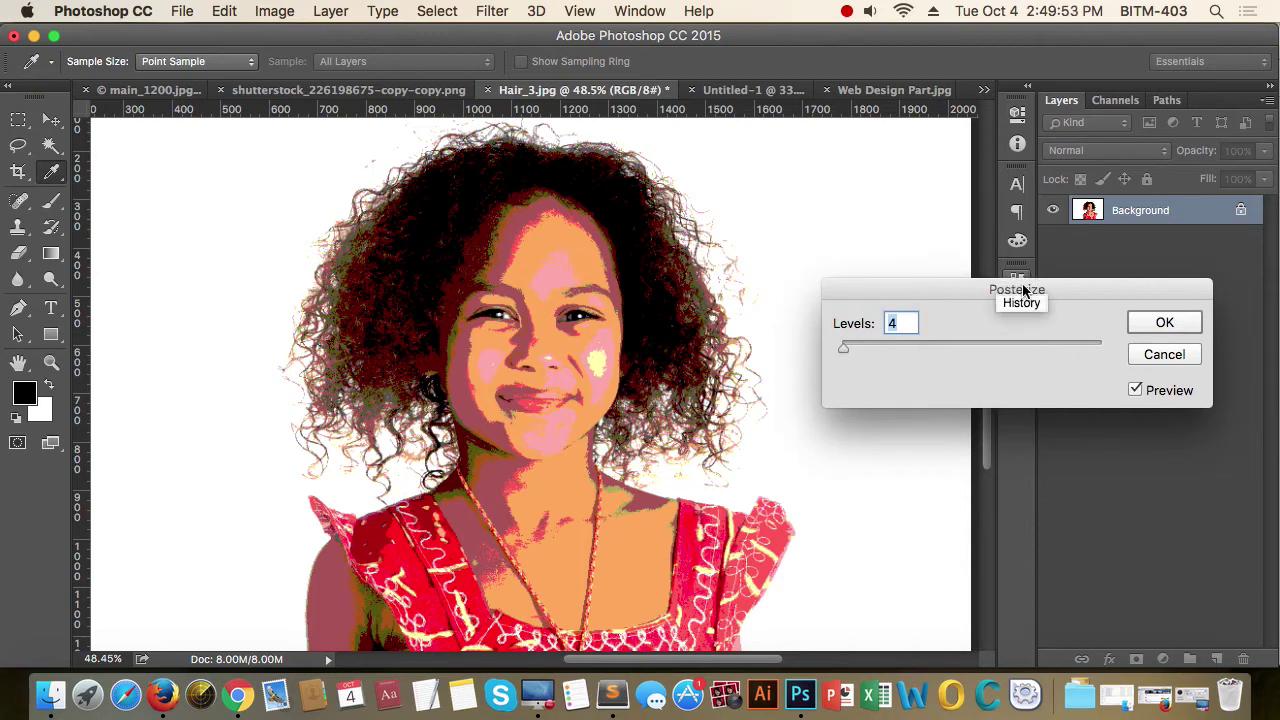
pyautogui.press('Down')
pyautogui.press('Down')
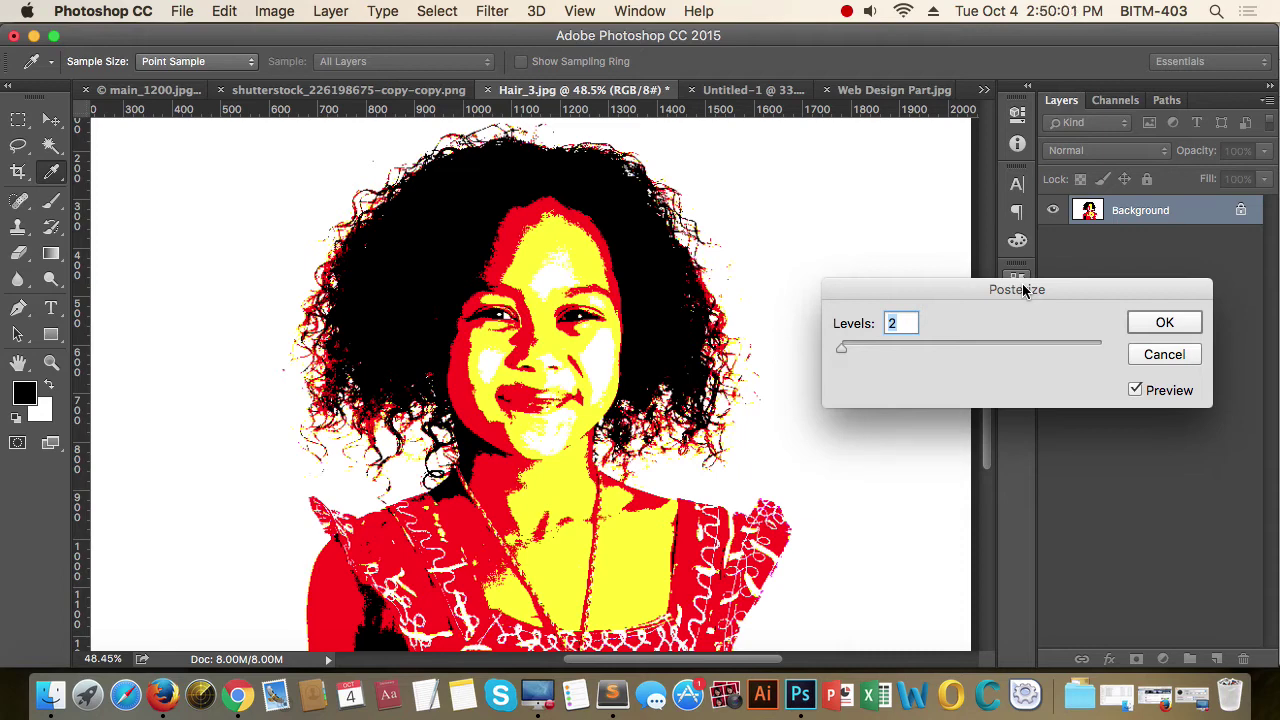
# - Try higher Posterize levels such as 5, 7 and 9, return to 2, and cancel the adjustment
pyautogui.press('Up')
pyautogui.press('Up')
pyautogui.press('Up')
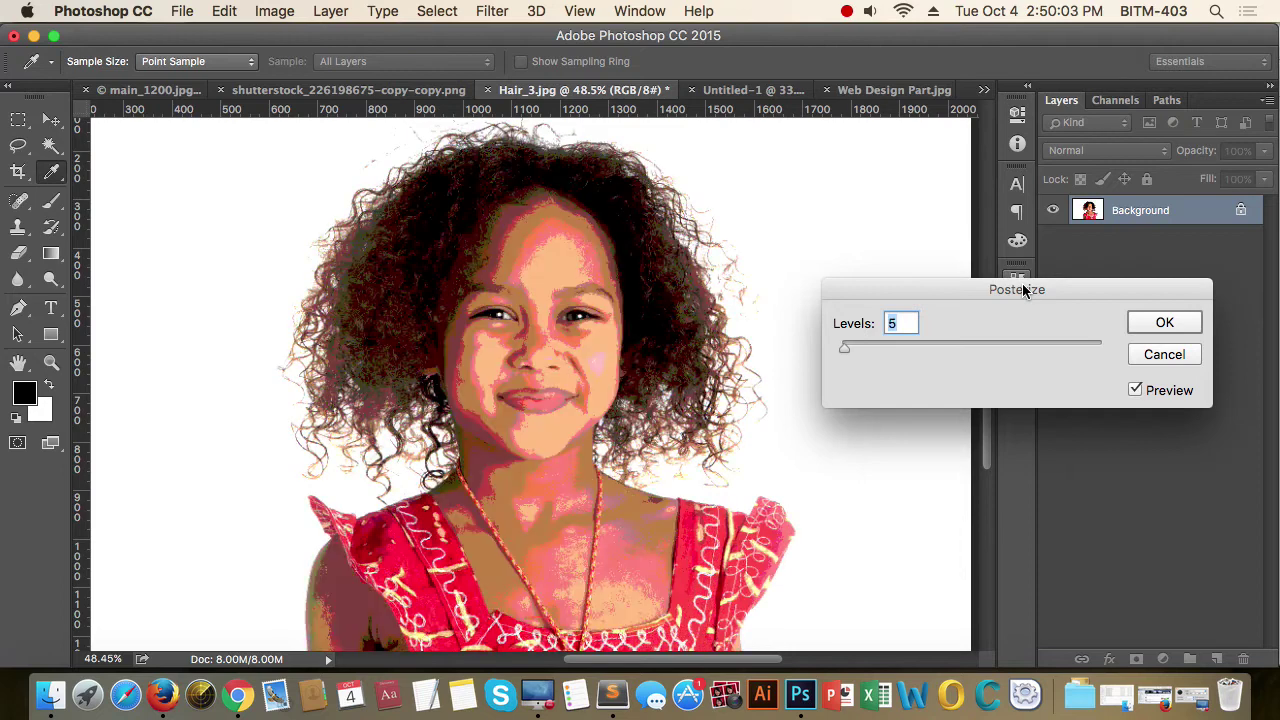
pyautogui.press('Up')
pyautogui.press('Up')
pyautogui.press('Up')
pyautogui.press('Up')
pyautogui.press('Up')
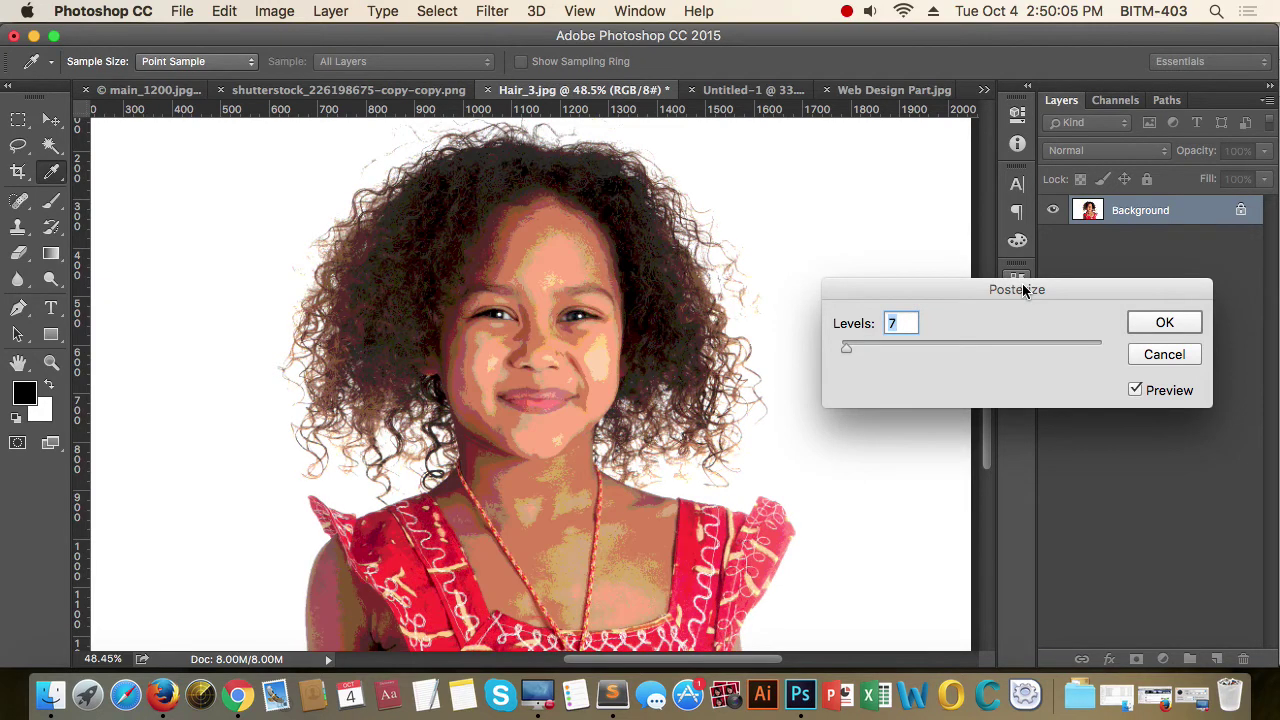
pyautogui.press('Down')
pyautogui.press('Down')
pyautogui.press('Down')
pyautogui.press('Down')
pyautogui.press('Down')
pyautogui.press('Down')
pyautogui.press('Down')
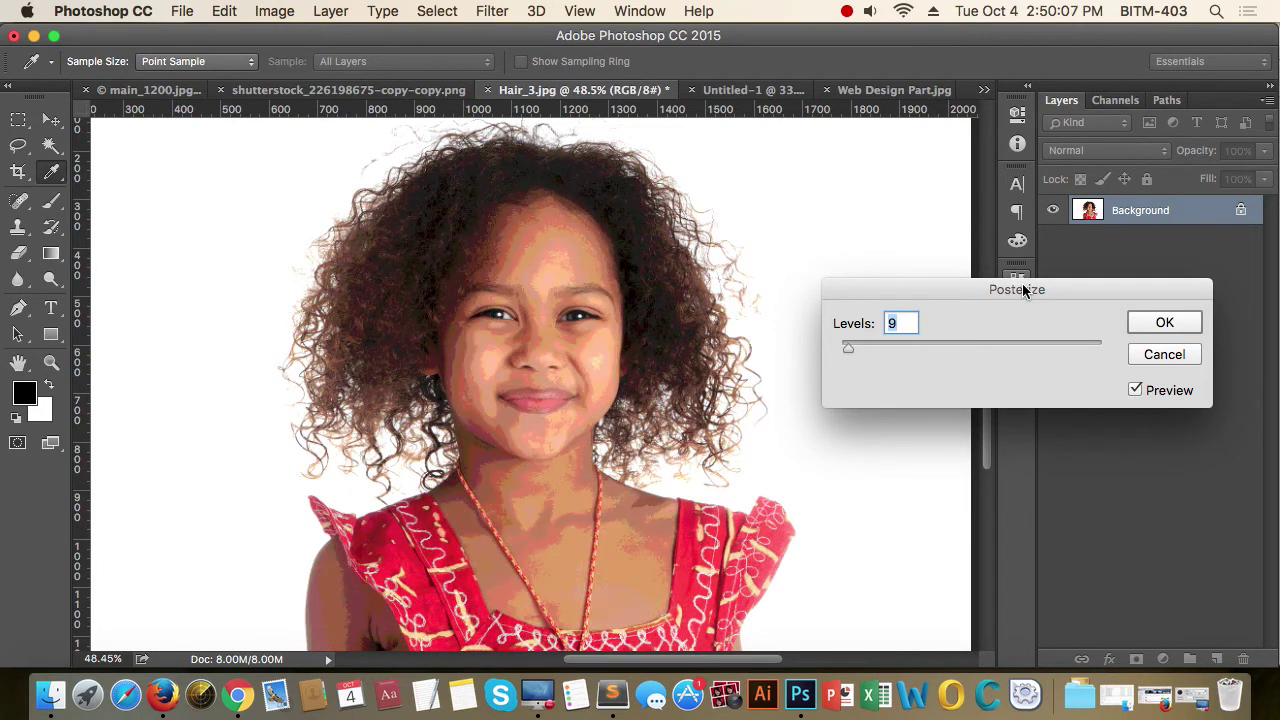
pyautogui.press('Down')
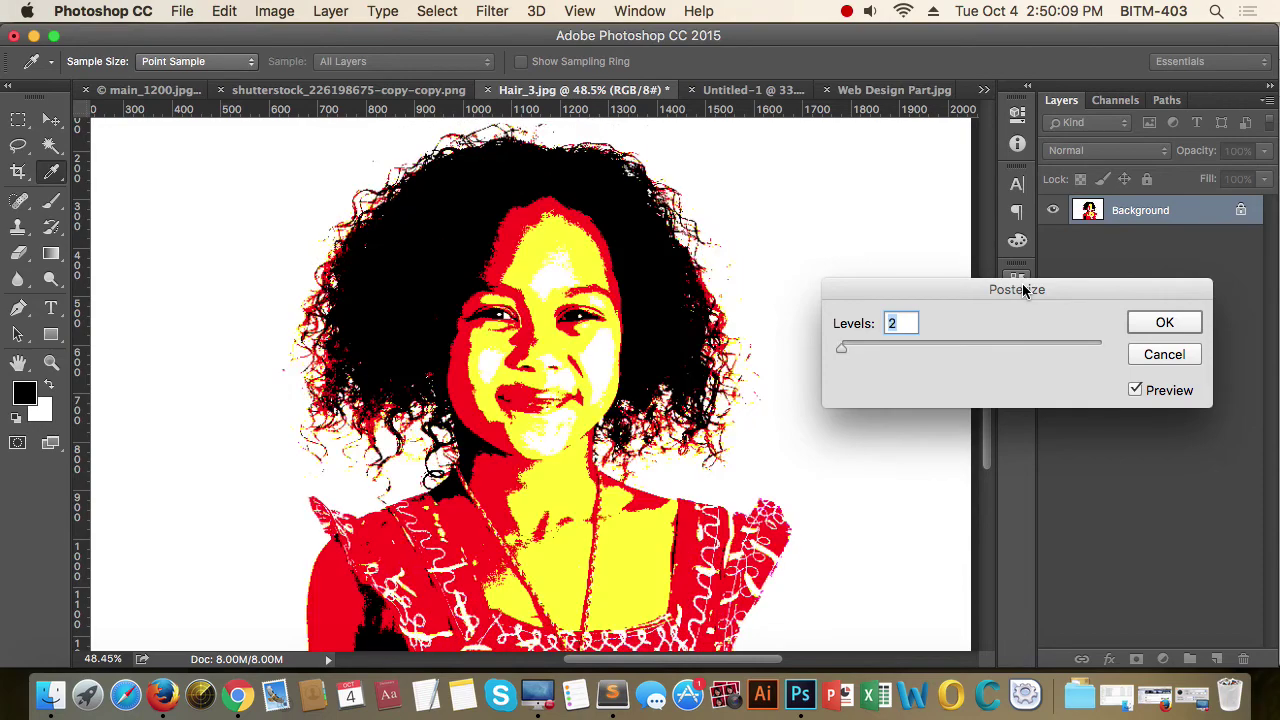
pyautogui.click(1186, 354)
# - Try the Threshold adjustment on the portrait with its level shifted slightly above 128, and cancel it
pyautogui.click(281, 12)
pyautogui.moveTo(331, 70)
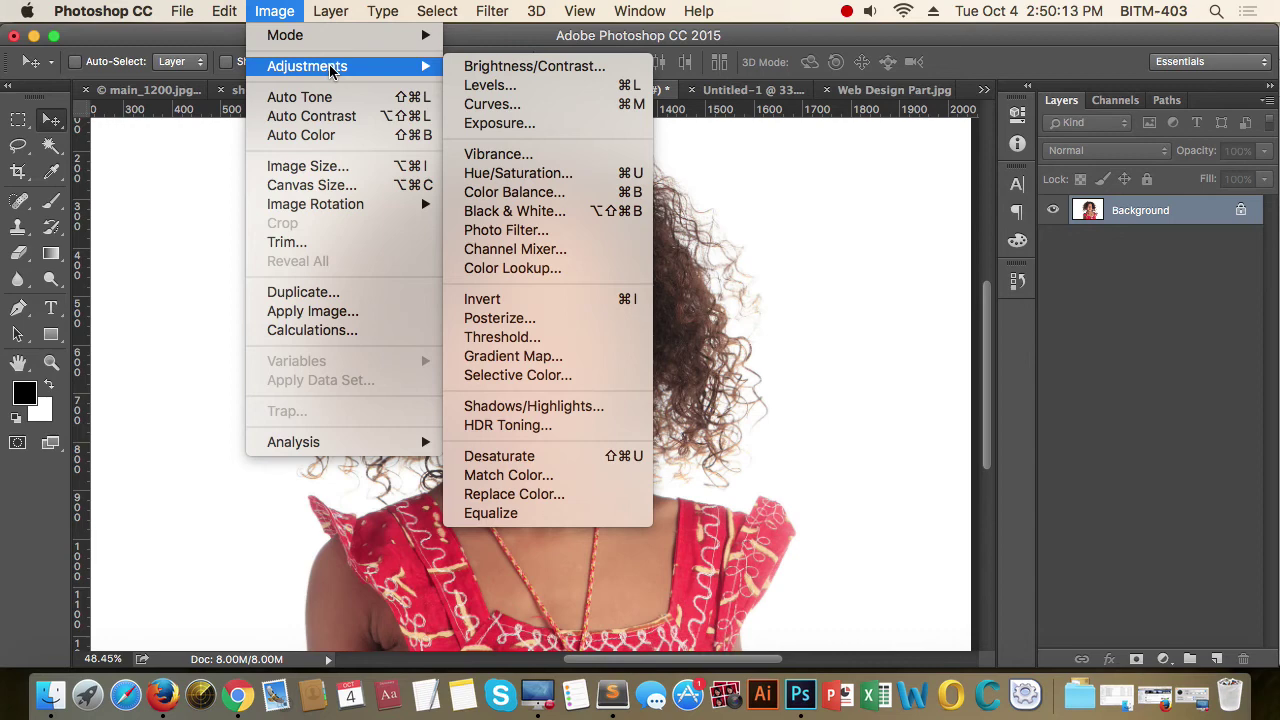
pyautogui.click(549, 343)
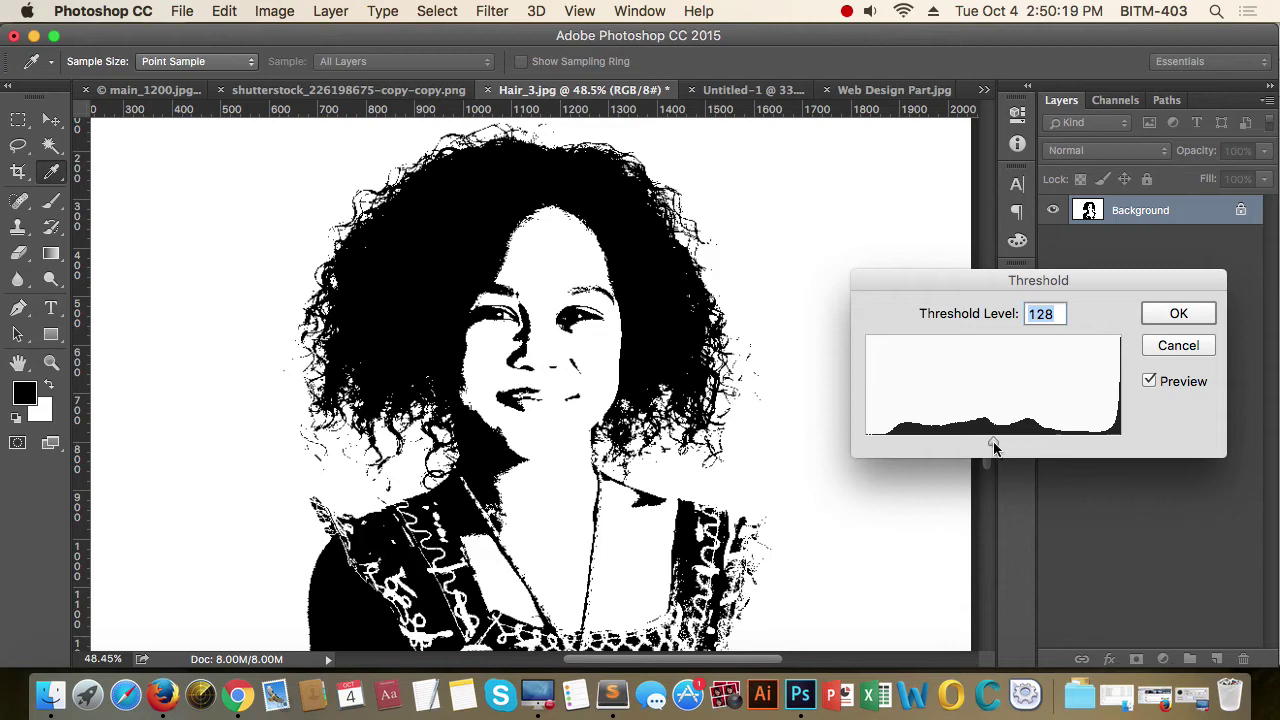
pyautogui.moveTo(993, 445)
pyautogui.mouseDown()
pyautogui.moveTo(946, 450)
pyautogui.moveTo(1027, 450)
pyautogui.moveTo(997, 446)
pyautogui.moveTo(1027, 446)
pyautogui.moveTo(1009, 443)
pyautogui.mouseUp()
pyautogui.click(1198, 346)
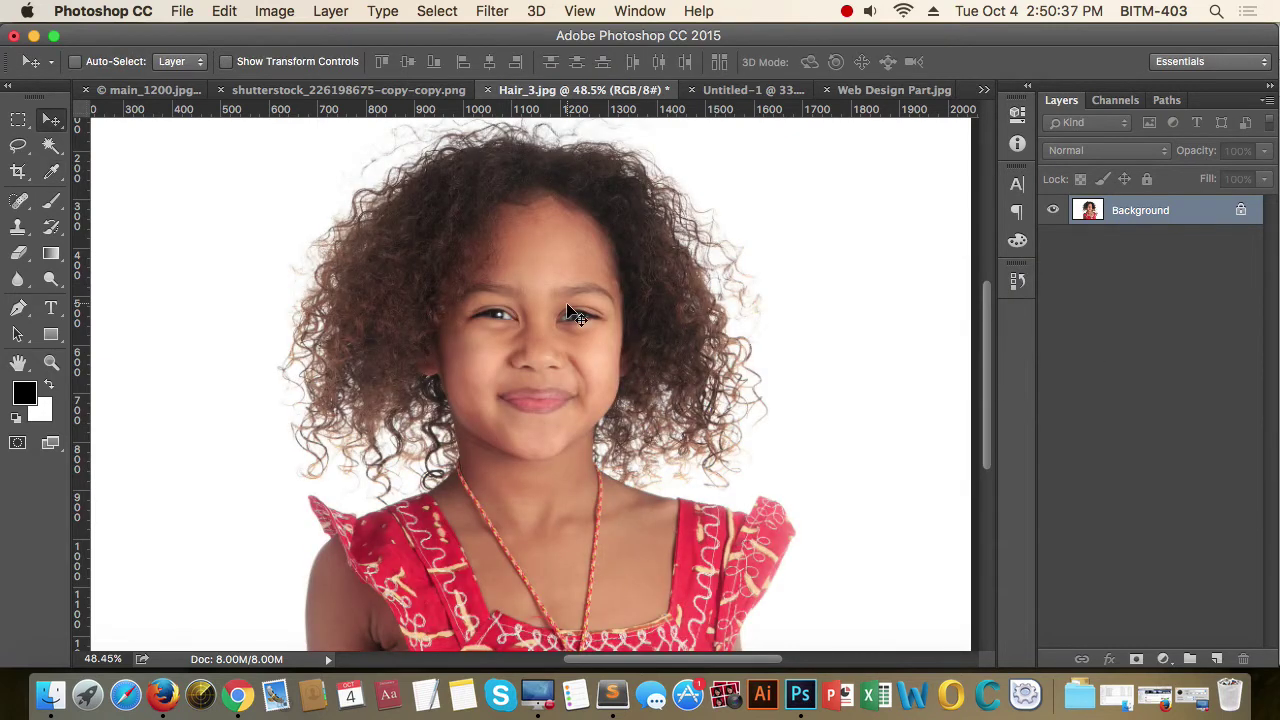
# - Open HDR Toning for the portrait, reposition its dialog, and choose the 16th preset
pyautogui.click(275, 12)
pyautogui.moveTo(296, 66)
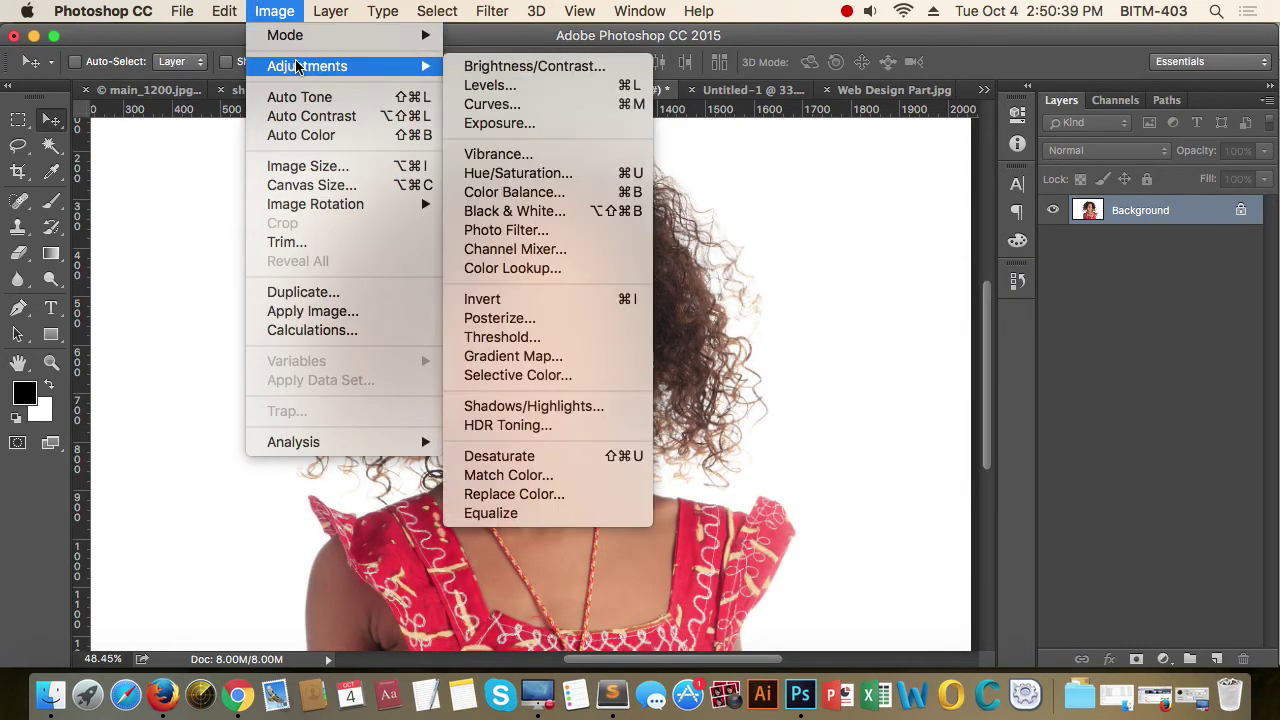
pyautogui.click(524, 426)
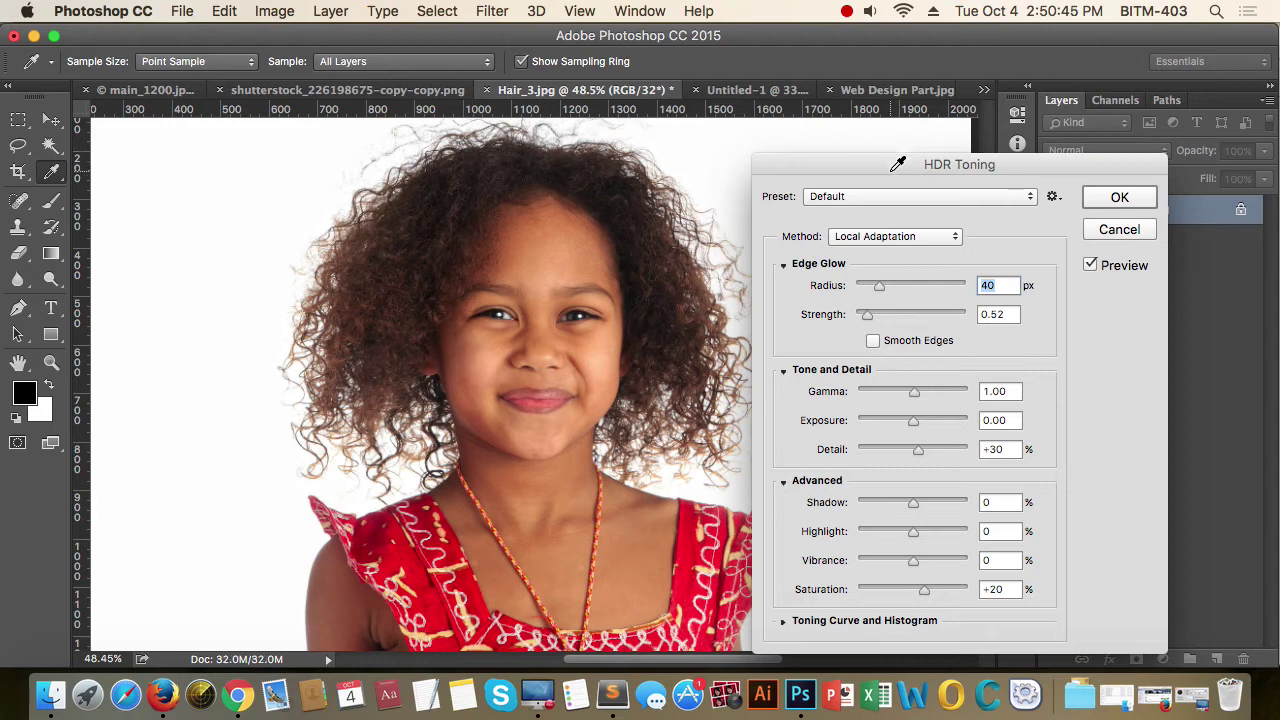
pyautogui.moveTo(893, 165); pyautogui.dragTo(865, 148)
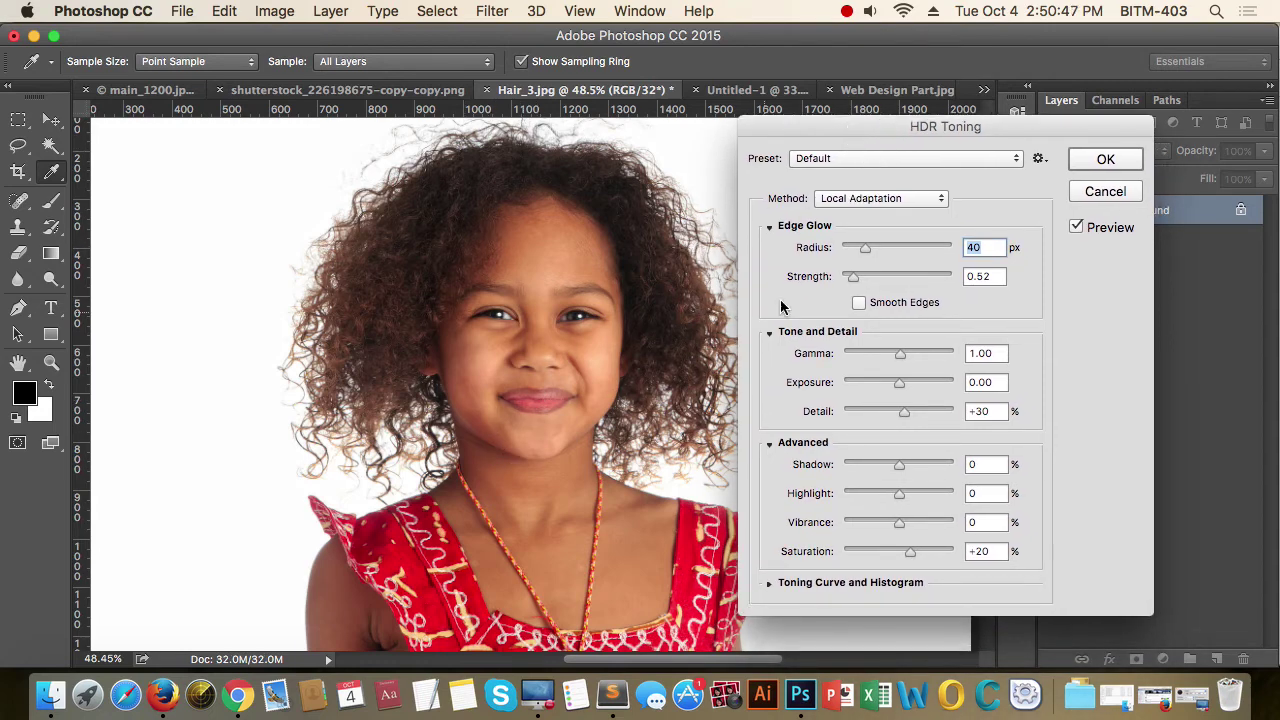
pyautogui.click(891, 158)
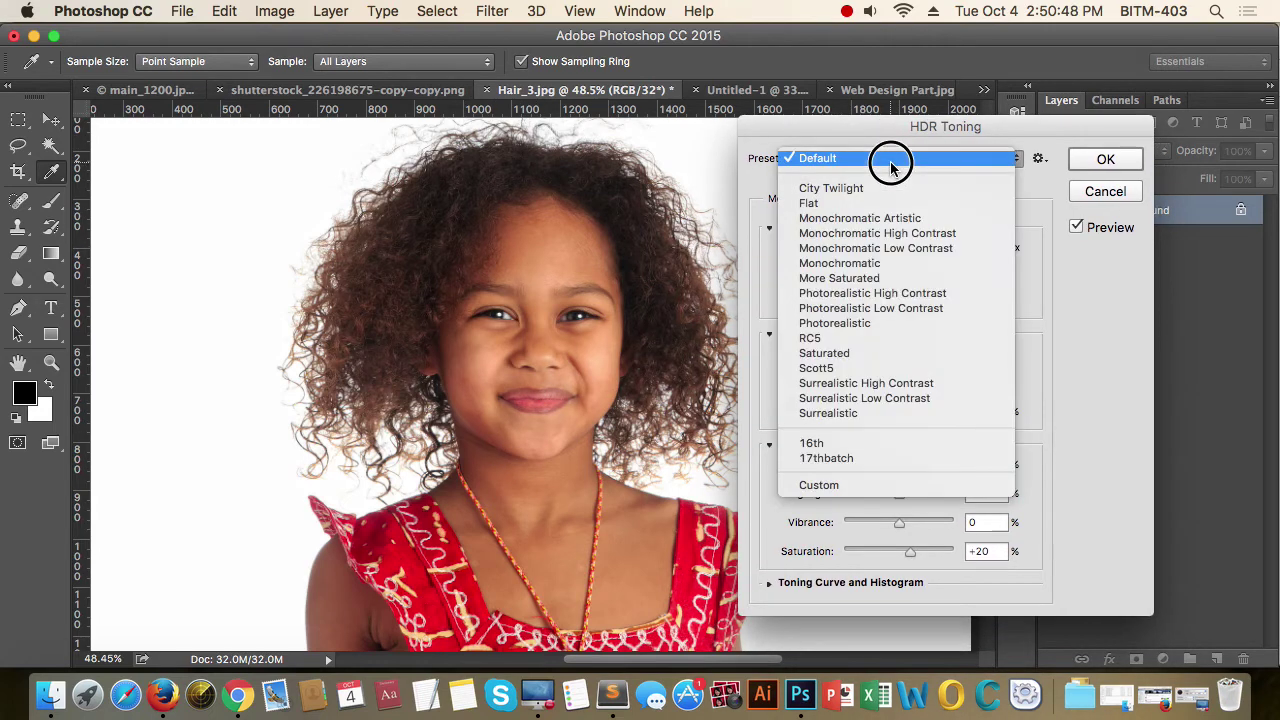
pyautogui.click(862, 443)
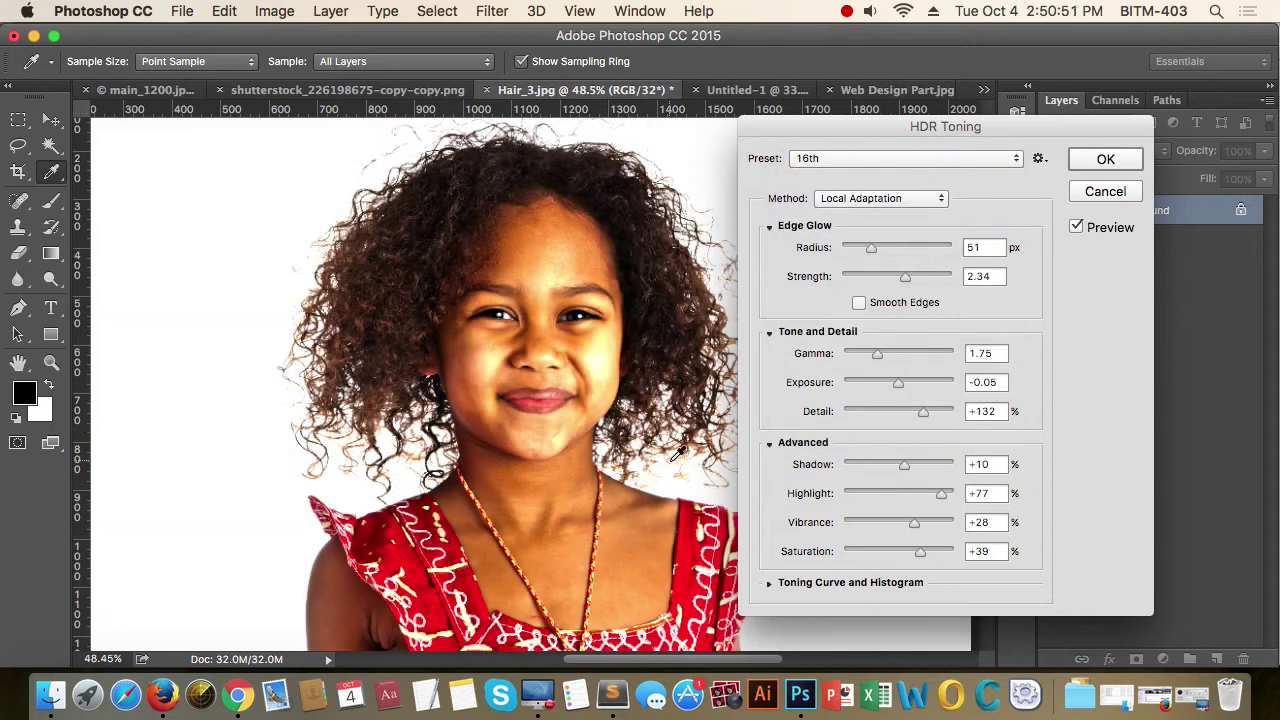
# - Try the 17thbatch, Monochromatic and Flat HDR Toning presets on the portrait
pyautogui.click(912, 160)
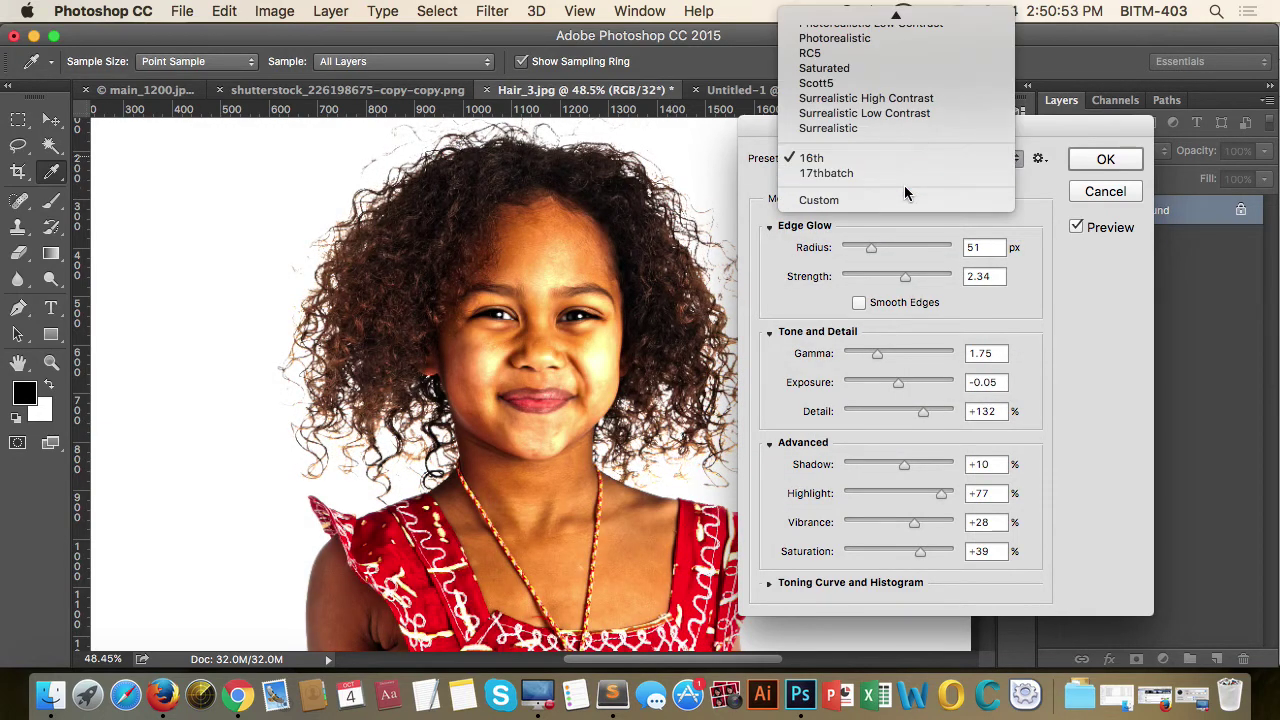
pyautogui.click(877, 174)
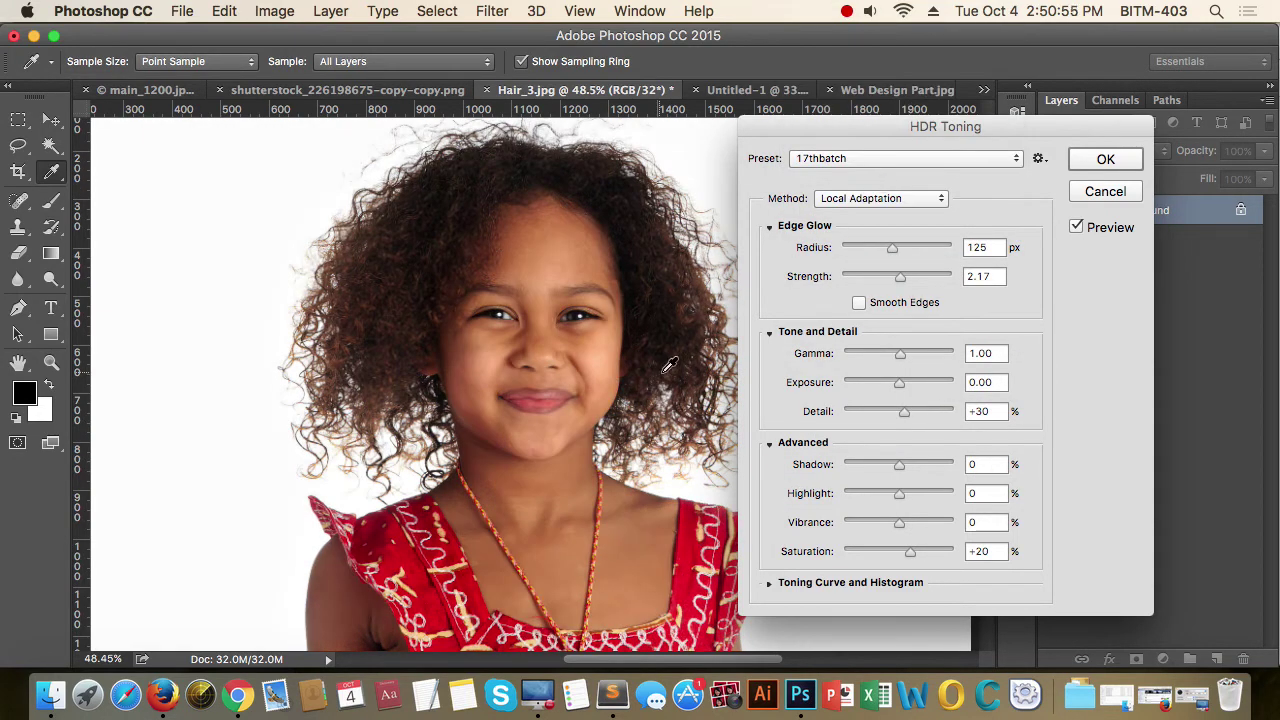
pyautogui.click(918, 160)
pyautogui.scroll(4, 915, 165)
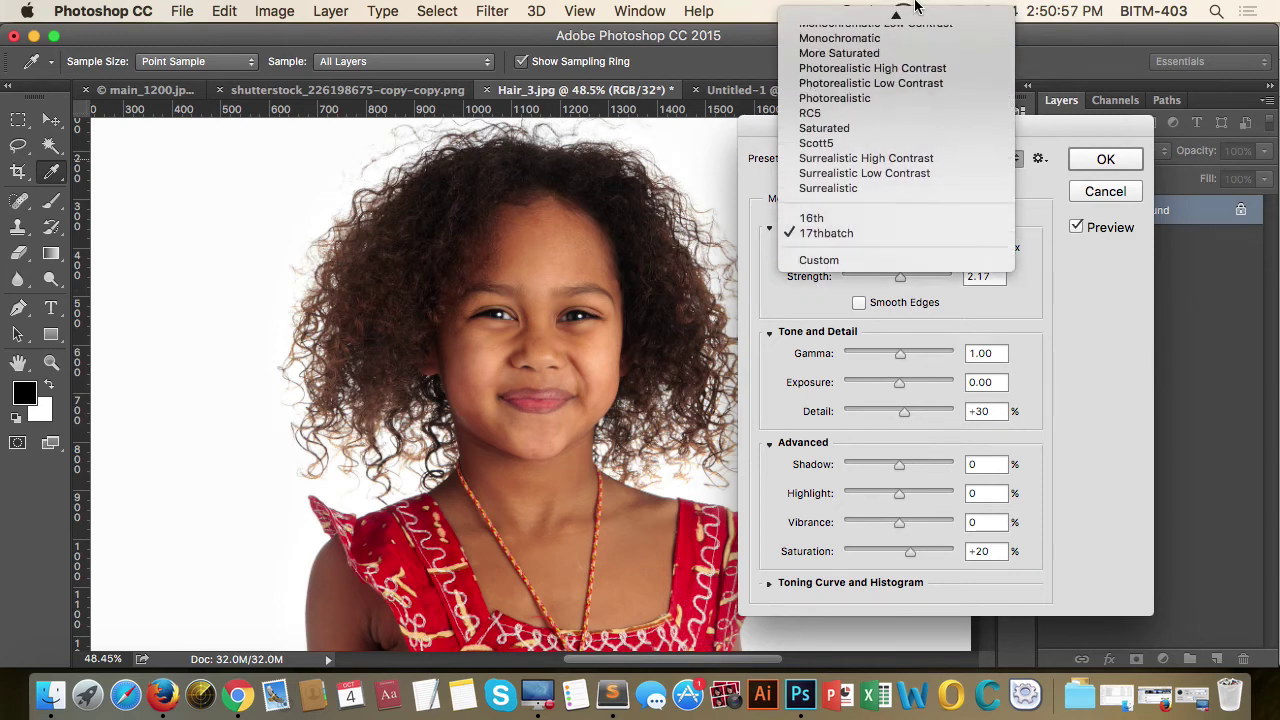
pyautogui.click(884, 68)
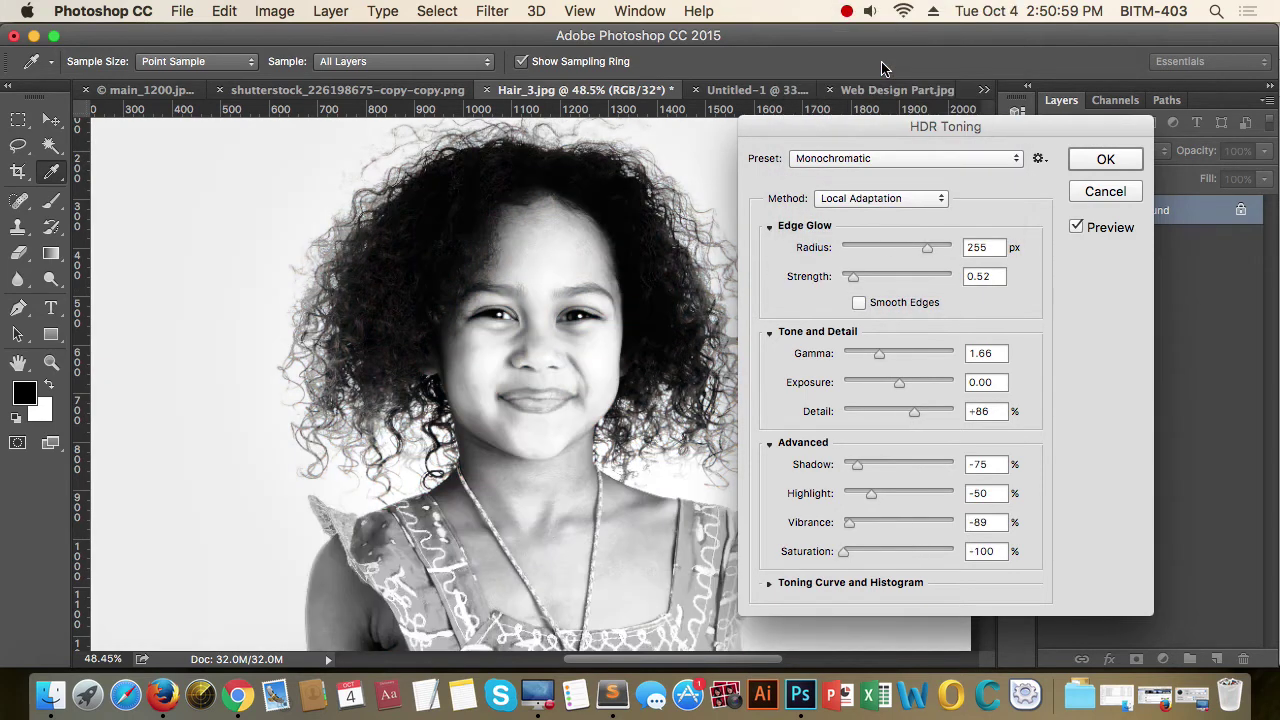
pyautogui.click(910, 152)
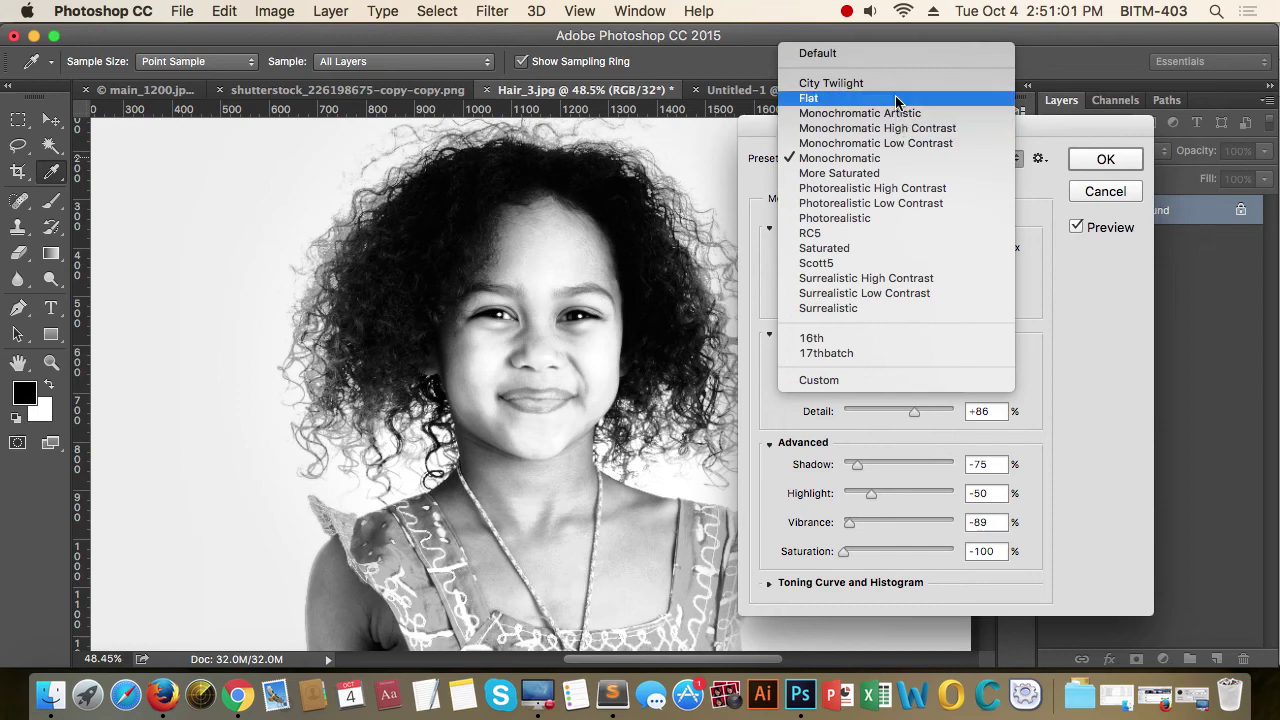
pyautogui.click(896, 103)
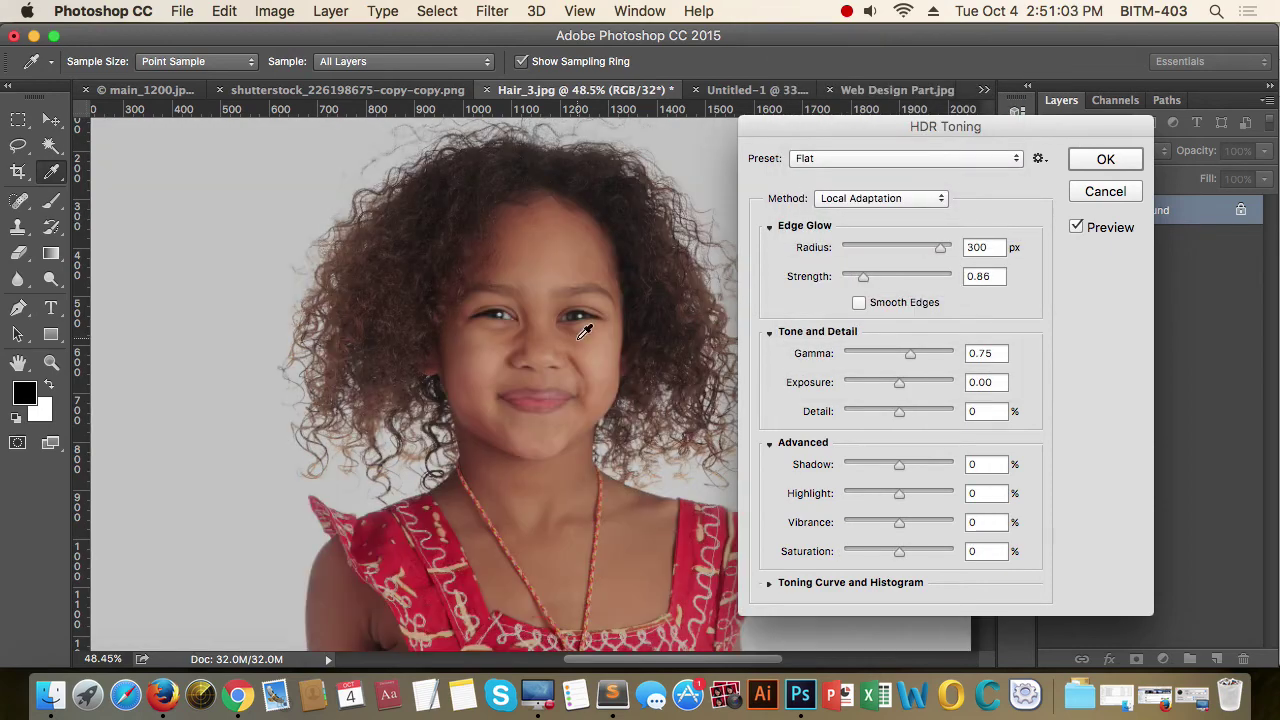
# - Switch to Firefox and look over GraphicRiver's HDR Toning HD Photo Effects Action page and the "hd tone" search results
pyautogui.click(163, 695)
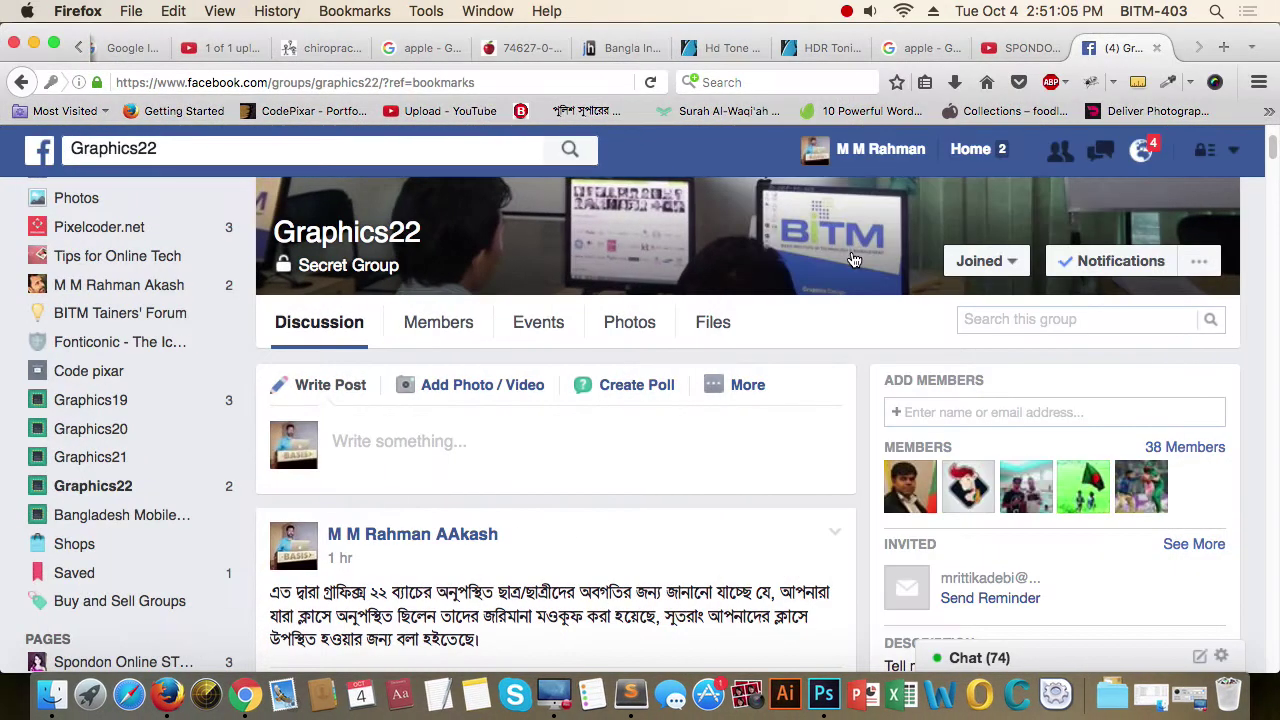
pyautogui.click(825, 48)
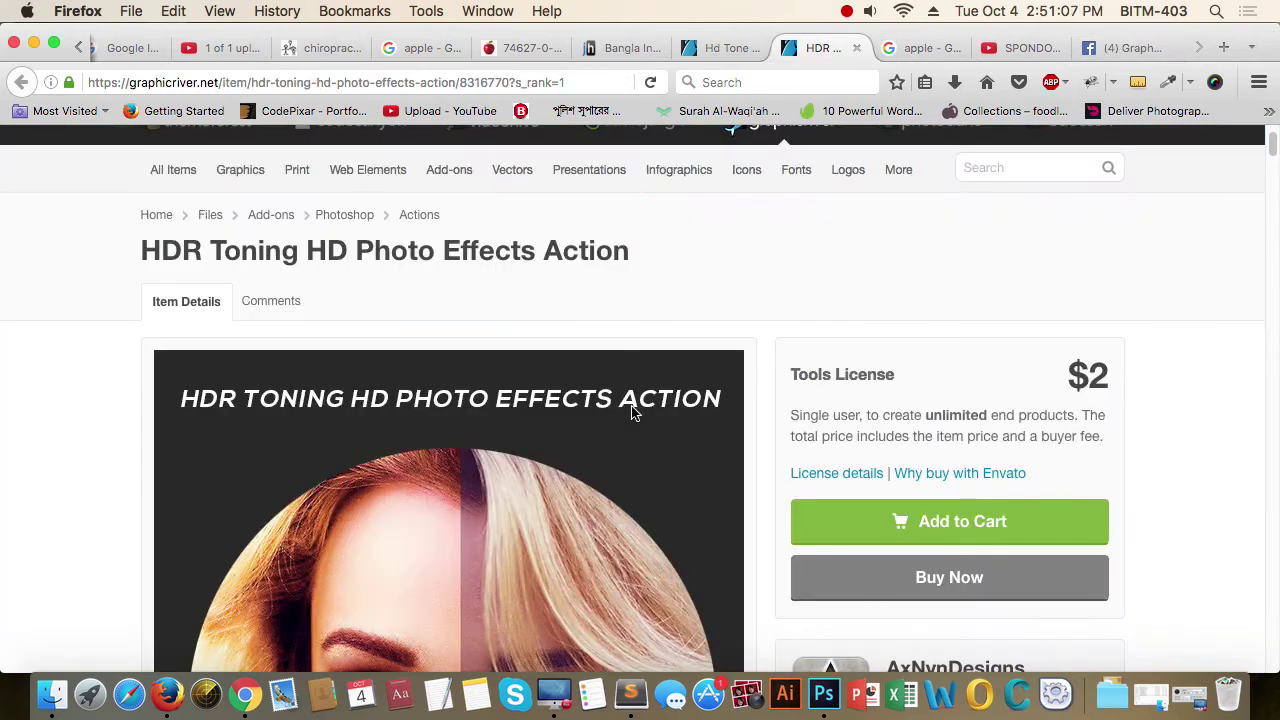
pyautogui.scroll(-5, 431, 301)
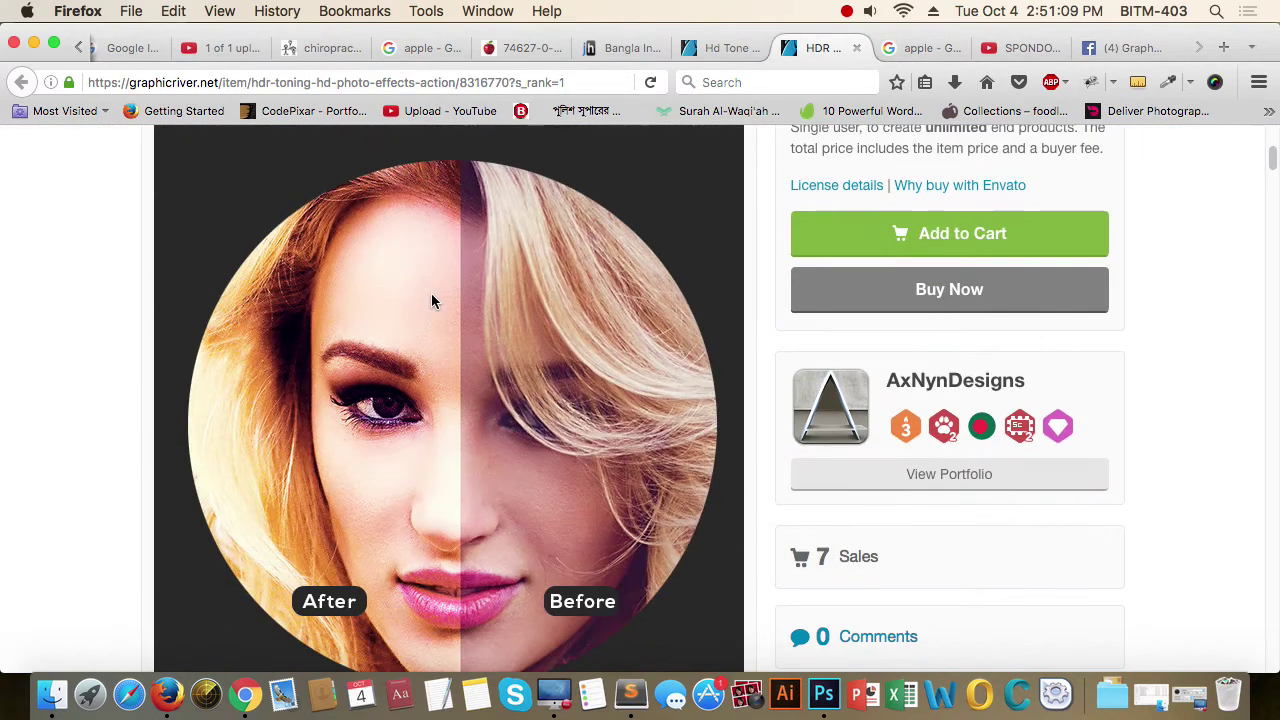
pyautogui.moveTo(981, 431)
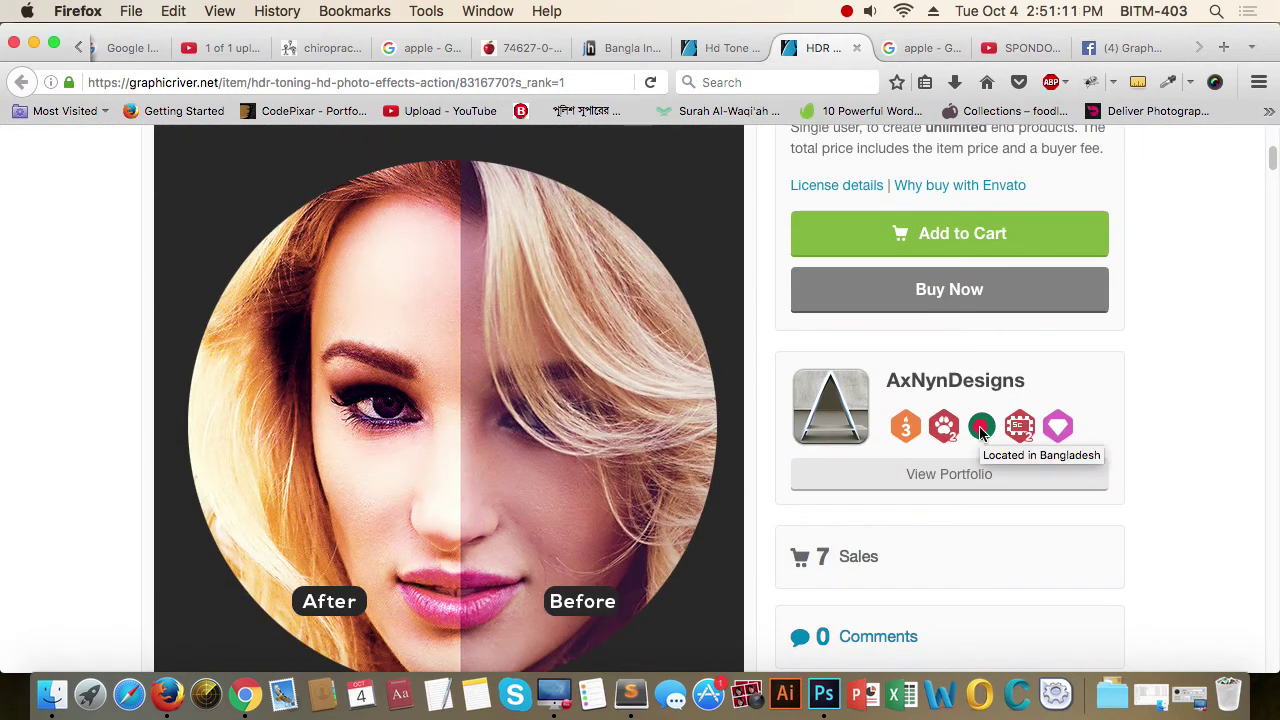
pyautogui.scroll(-1, 980, 431)
pyautogui.scroll(4, 637, 429)
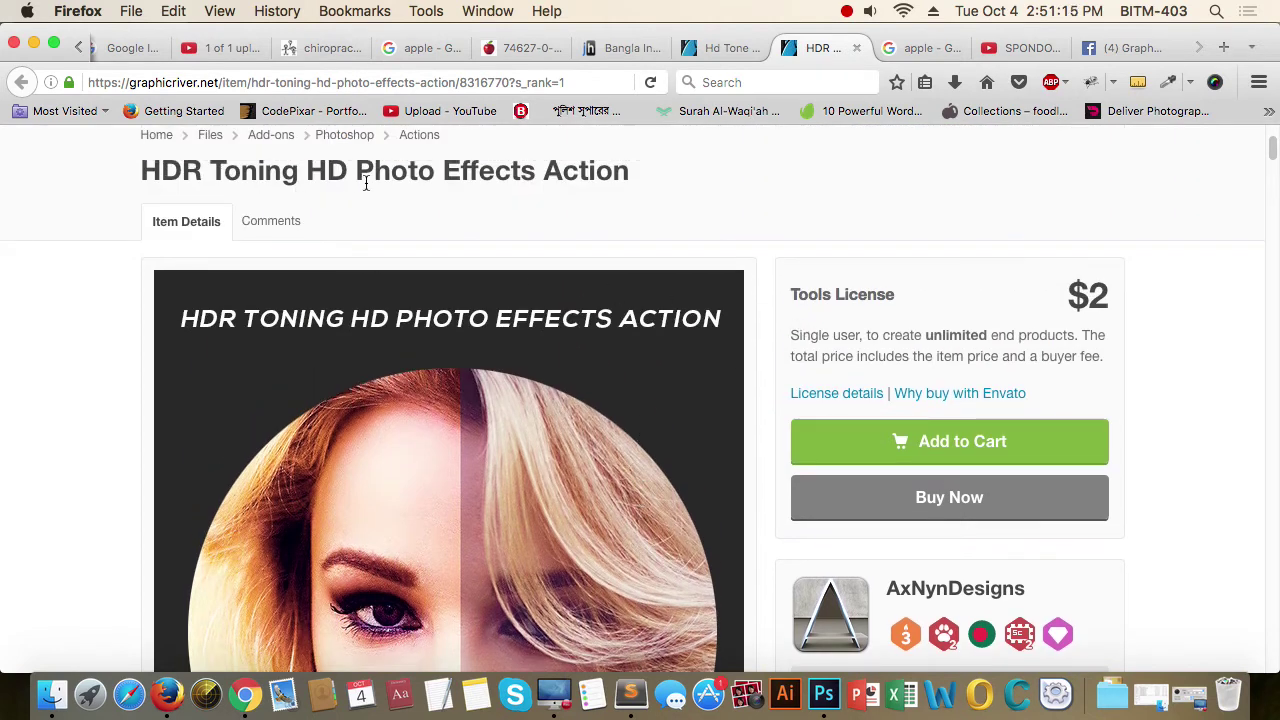
pyautogui.click(722, 48)
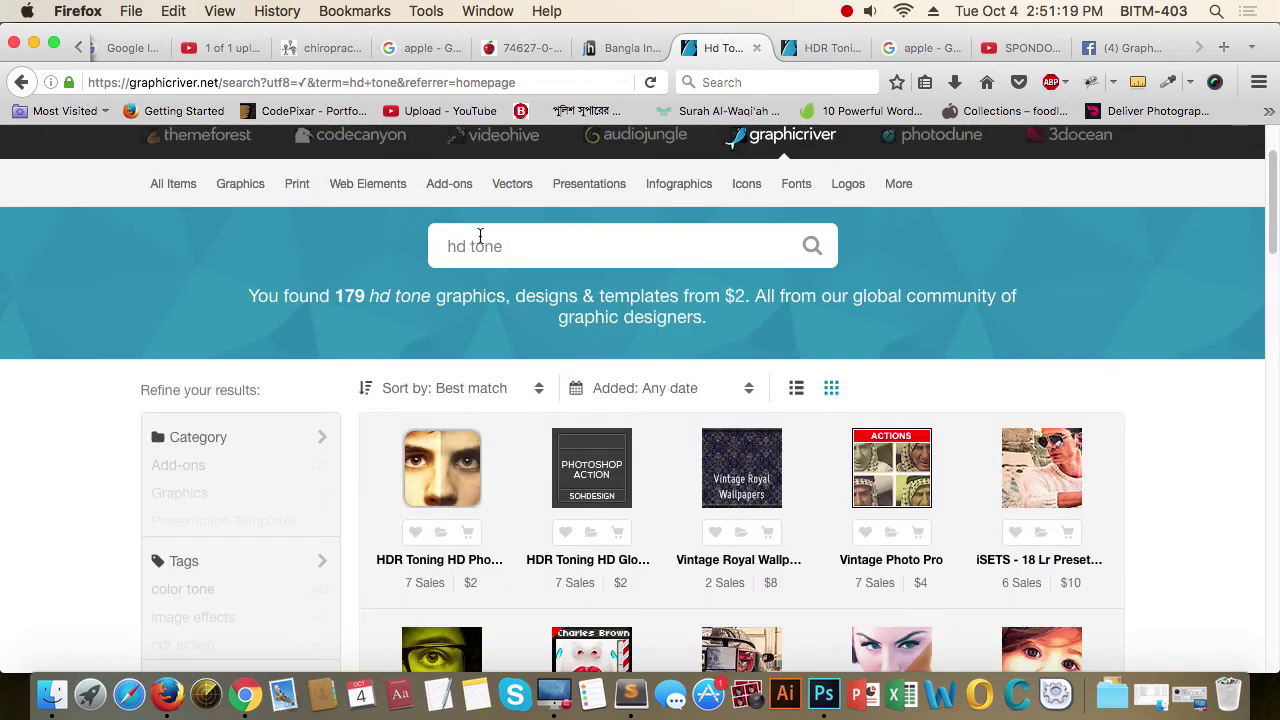
pyautogui.scroll(-8, 1125, 535)
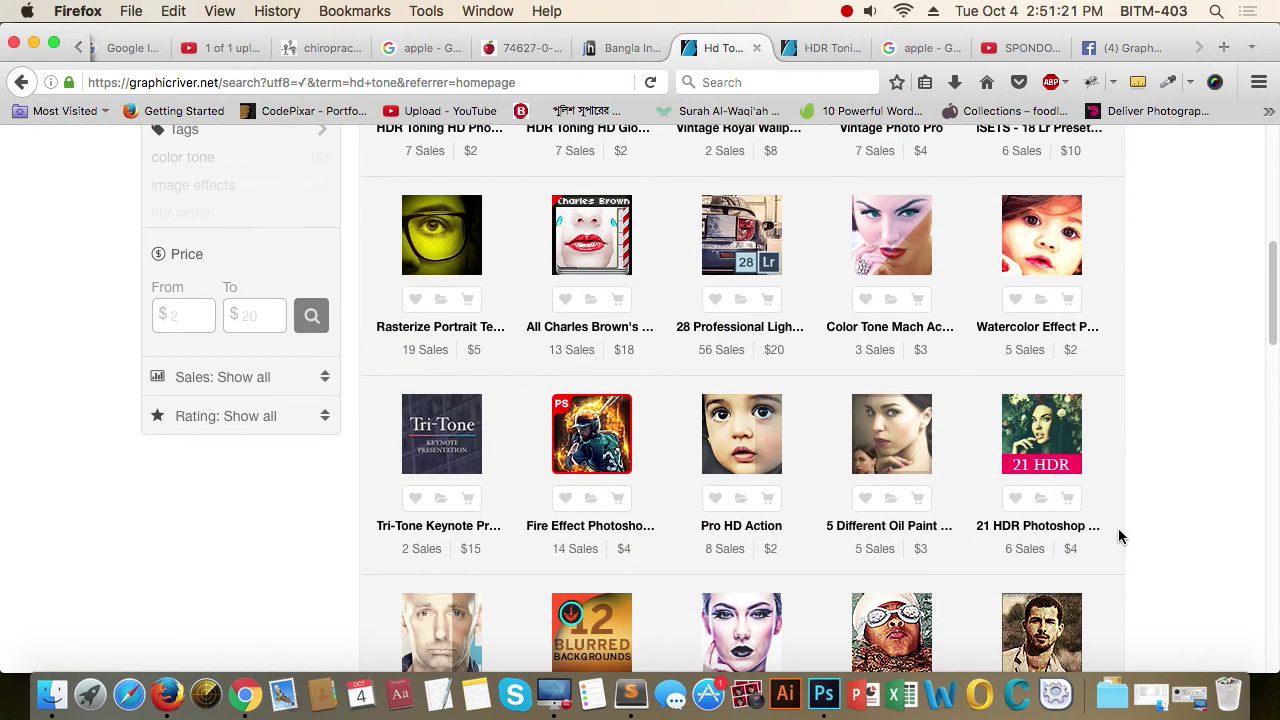
# - Return to the HDR Toning HD Photo Effects Action page and examine its before-and-after sample images
pyautogui.click(831, 52)
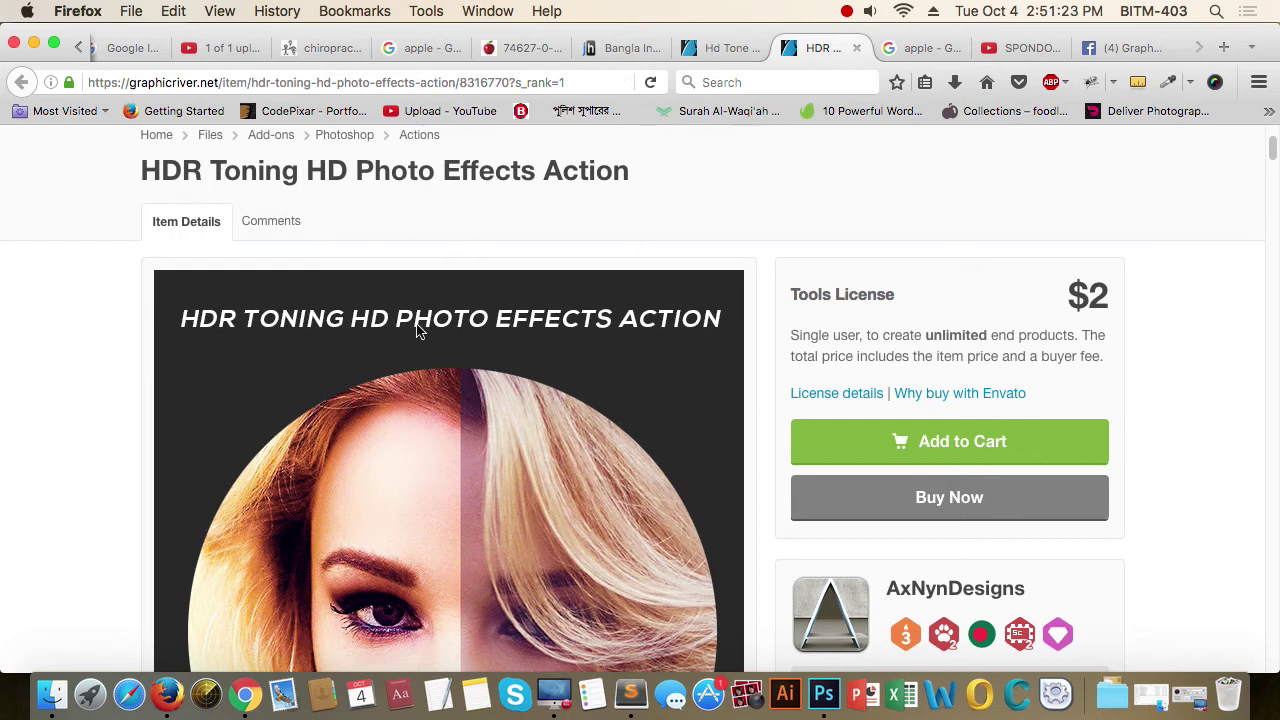
pyautogui.scroll(-5, 420, 332)
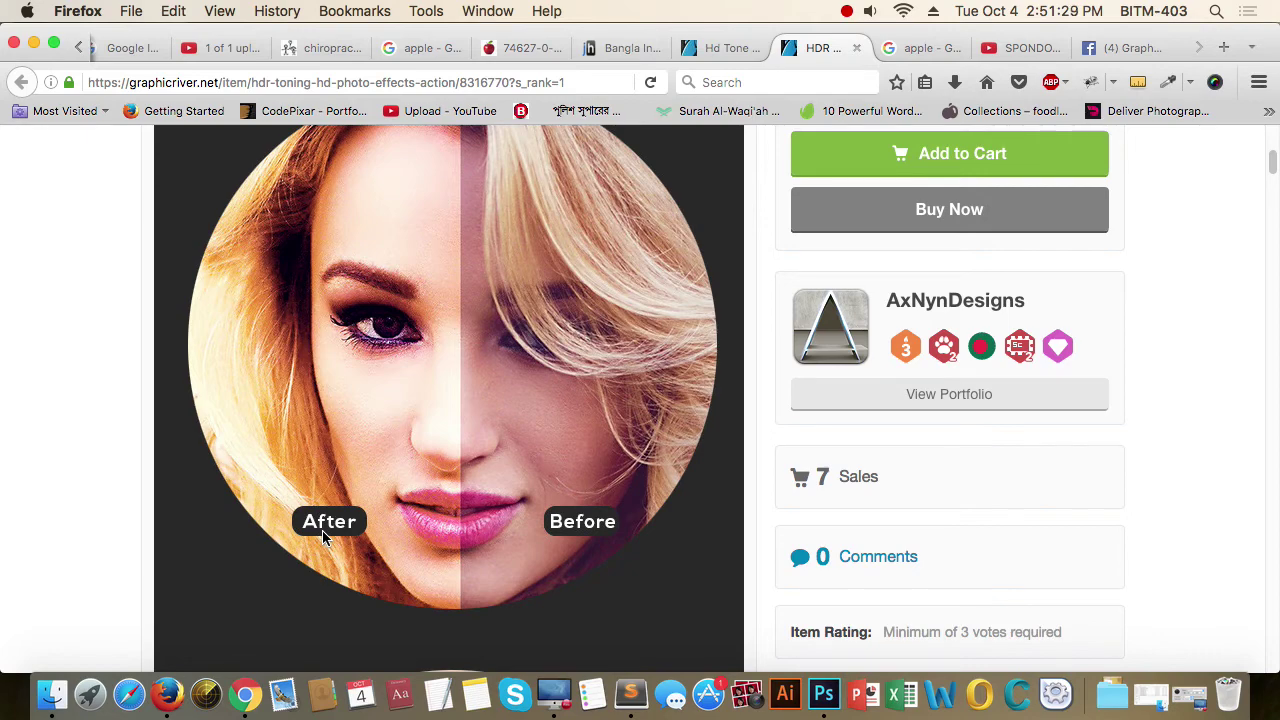
pyautogui.scroll(-10, 322, 530)
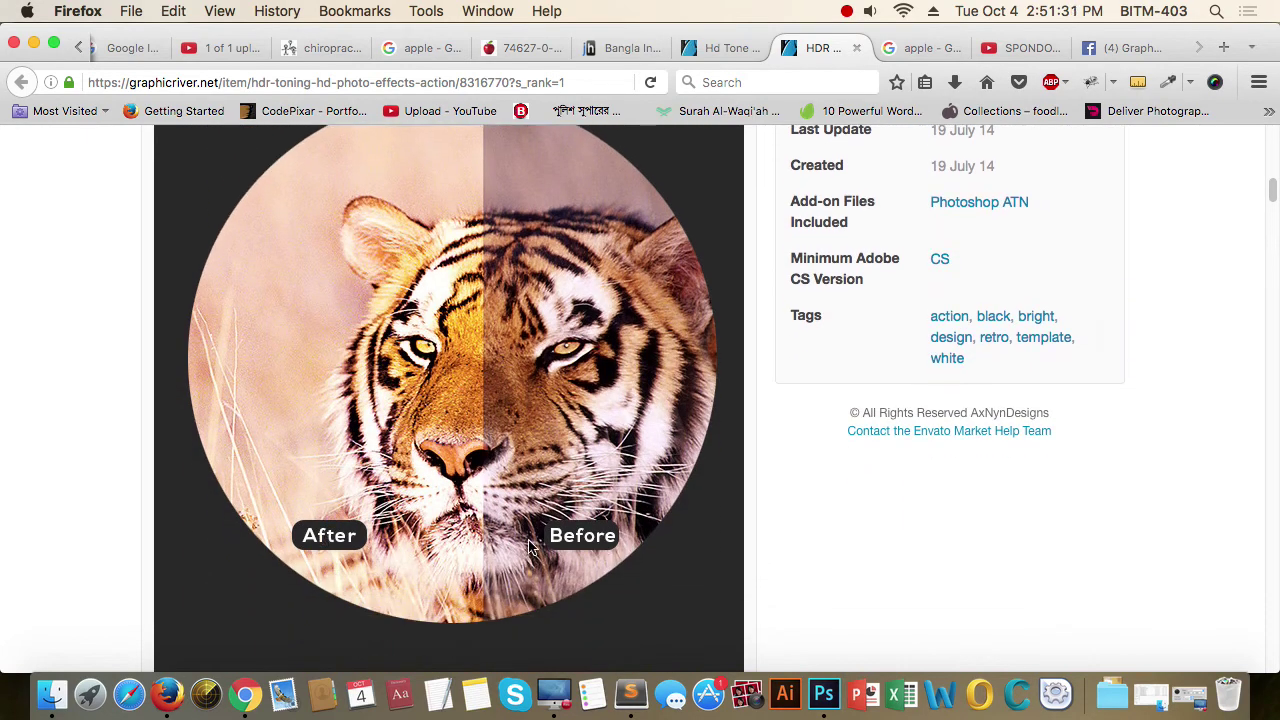
pyautogui.scroll(-10, 534, 545)
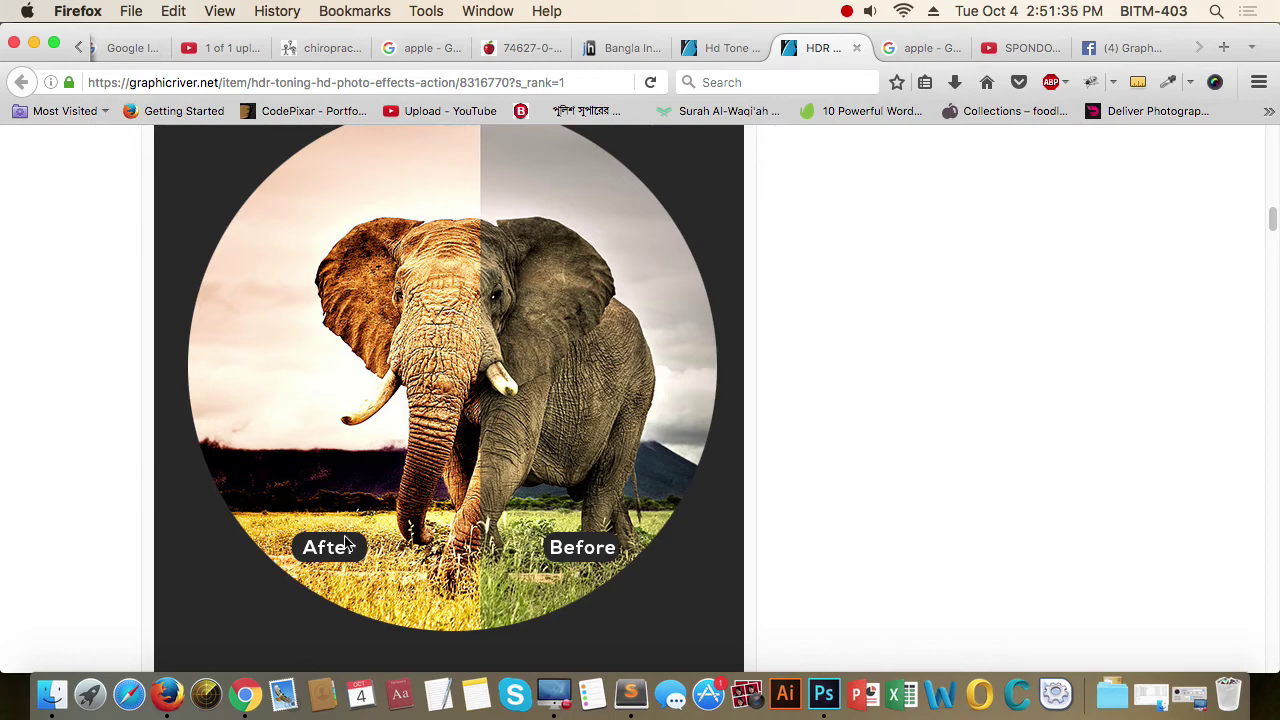
pyautogui.scroll(-15, 347, 535)
pyautogui.scroll(-20, 344, 536)
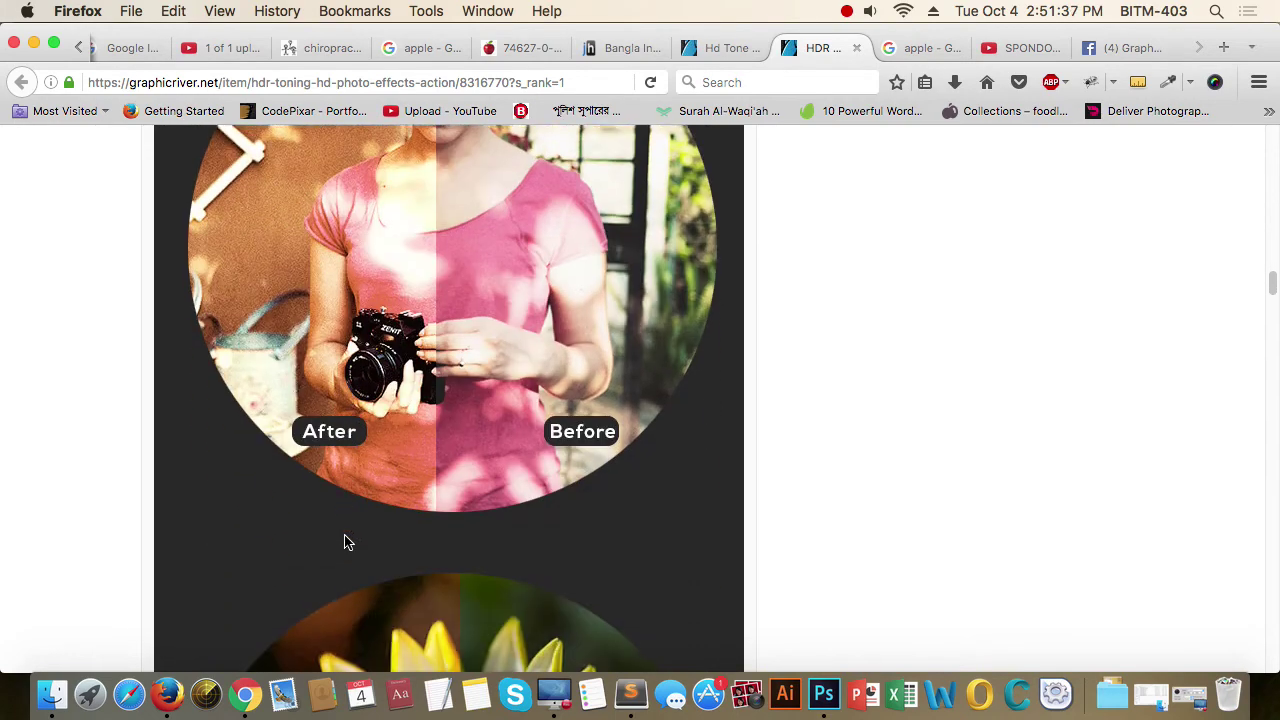
pyautogui.scroll(-20, 350, 539)
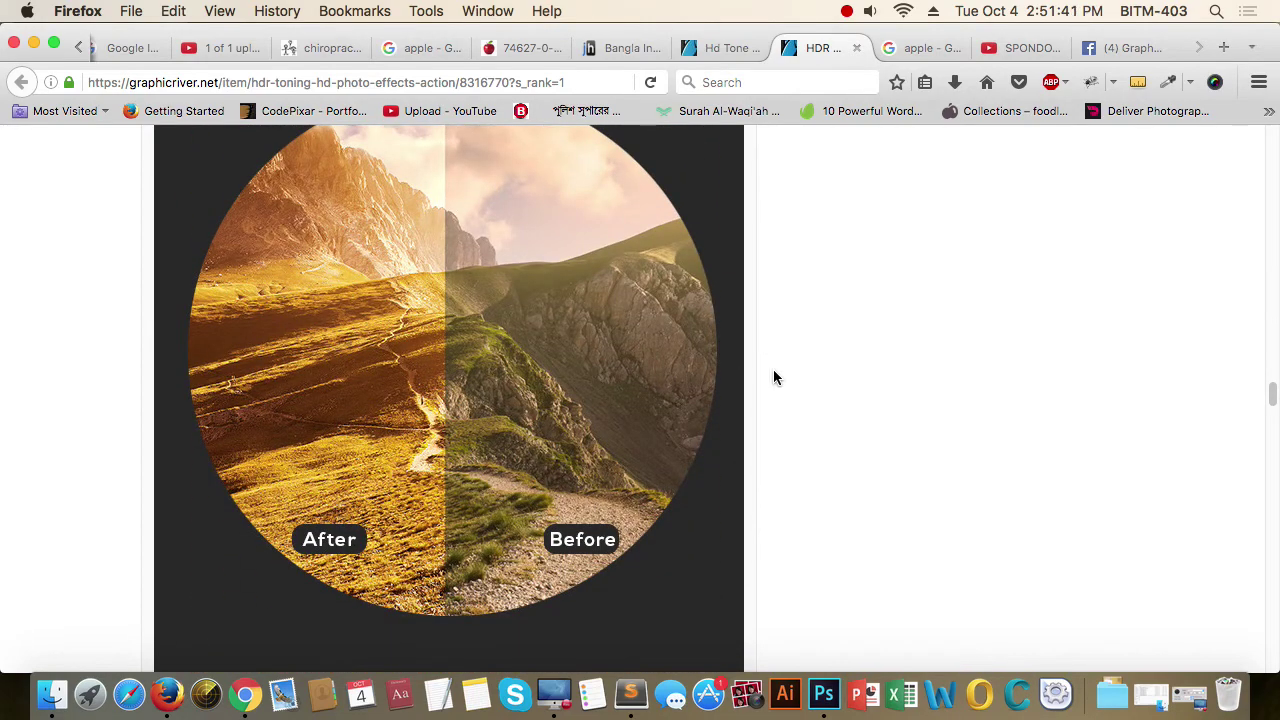
pyautogui.scroll(-9, 773, 370)
pyautogui.scroll(10, 773, 370)
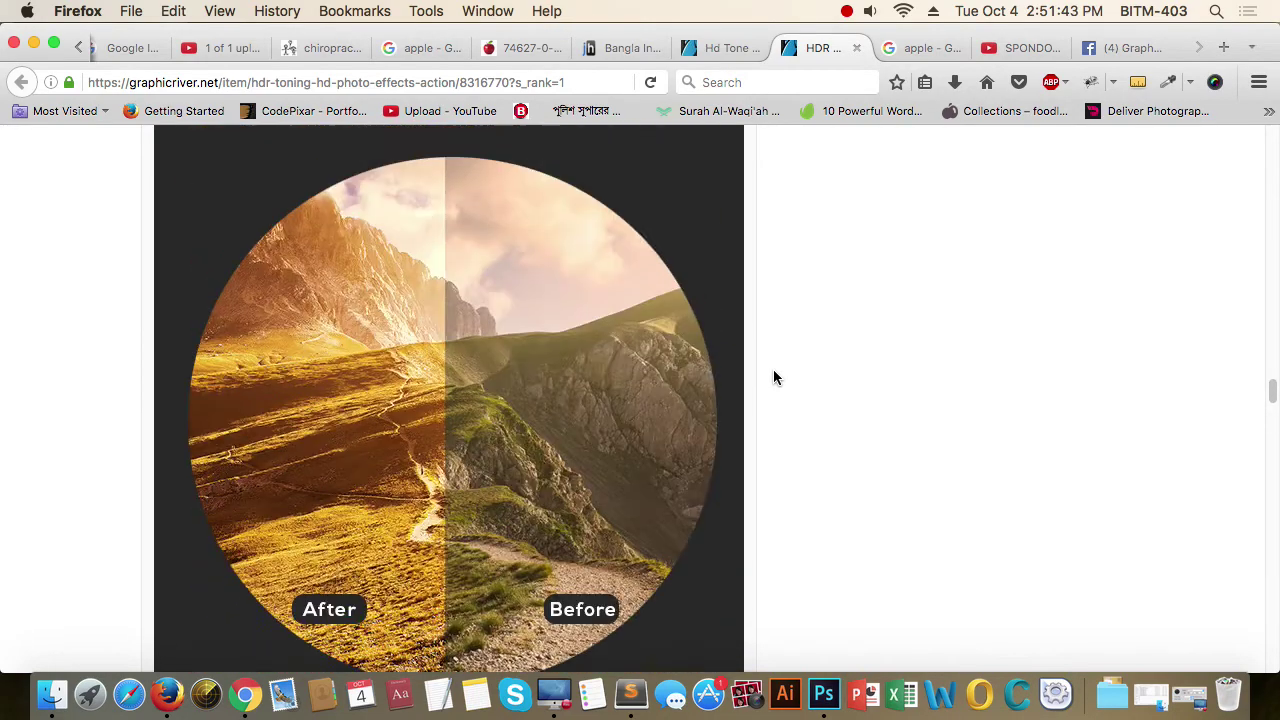
pyautogui.scroll(20, 775, 377)
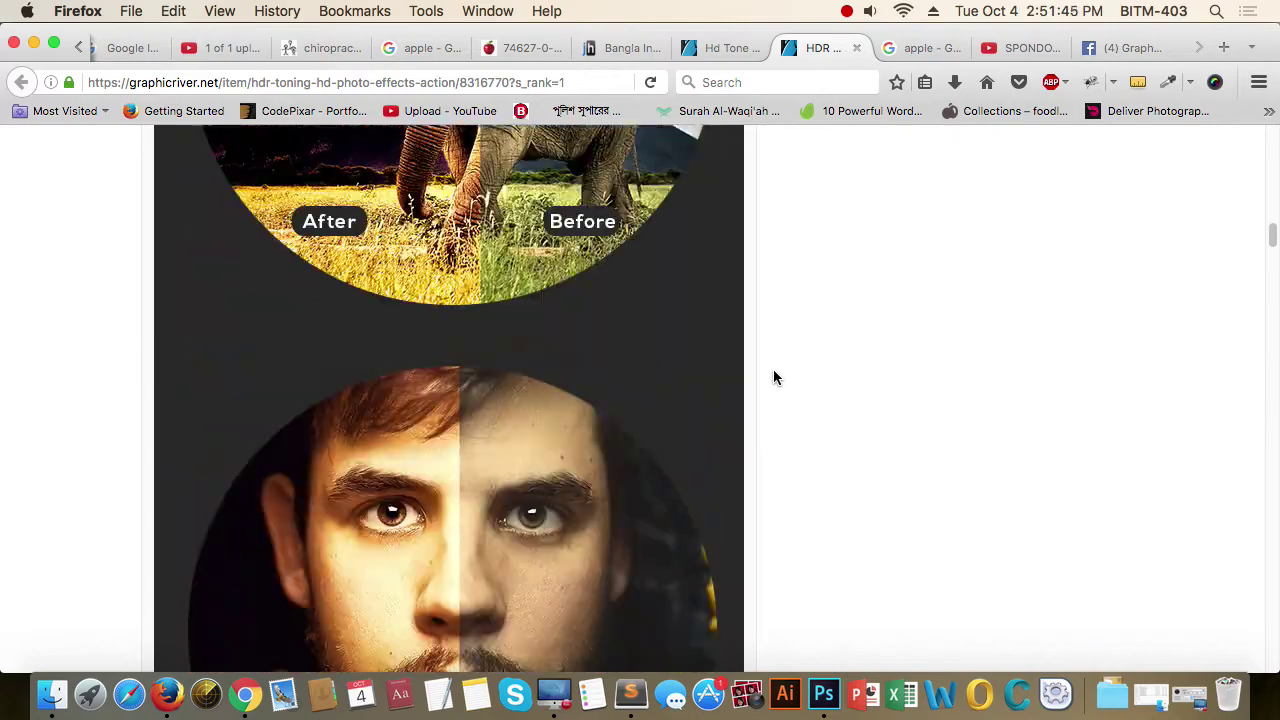
pyautogui.scroll(20, 775, 377)
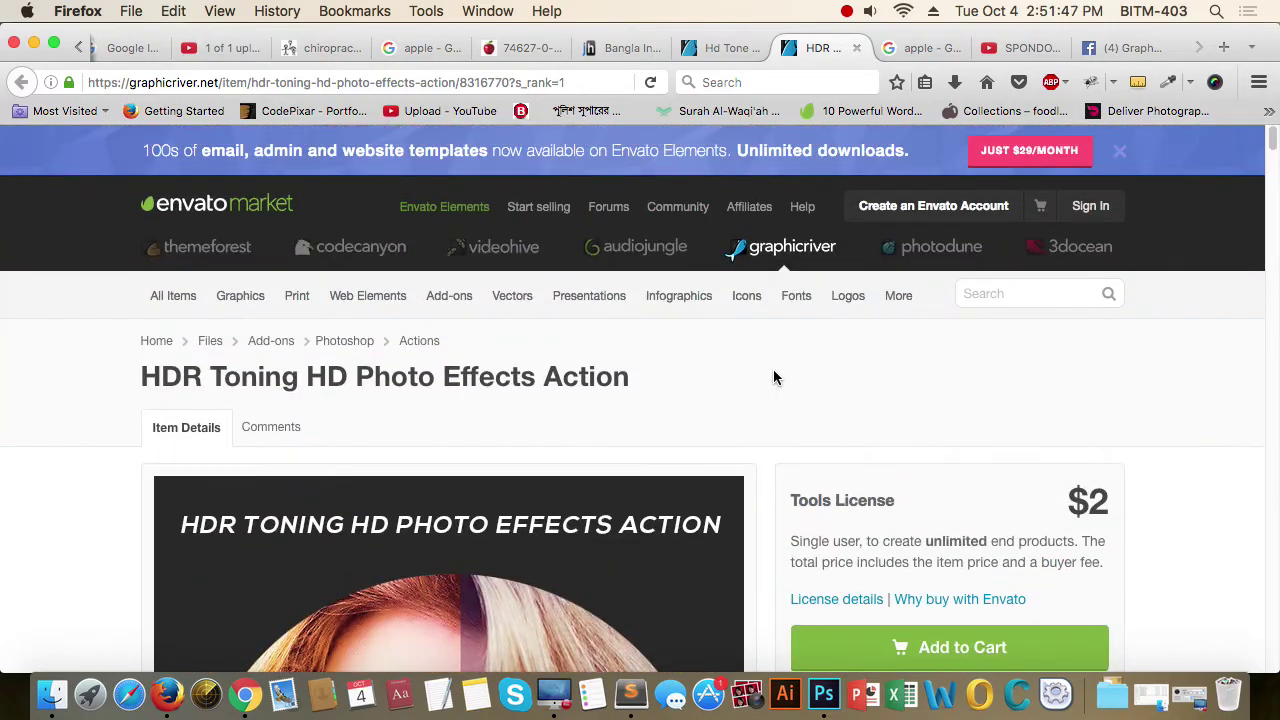
# - Switch back to Photoshop and cancel the HDR Toning adjustment on the portrait
pyautogui.press('super+Tab')
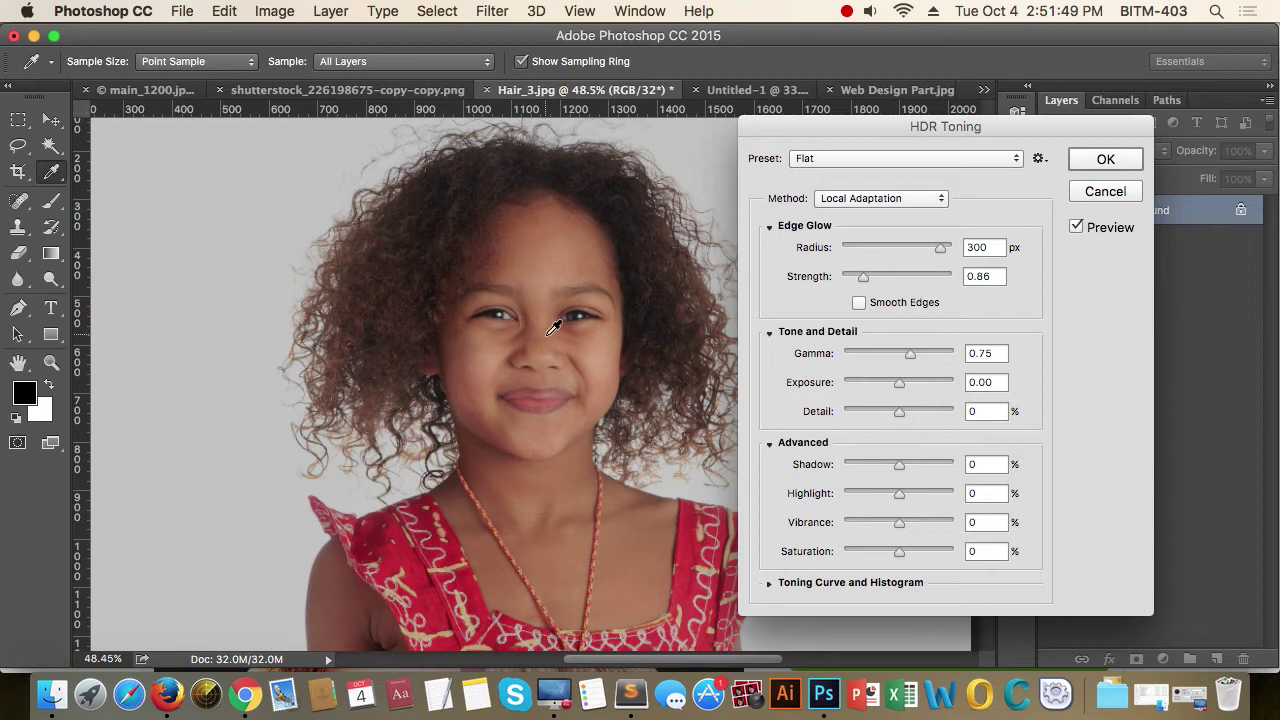
pyautogui.click(1118, 196)
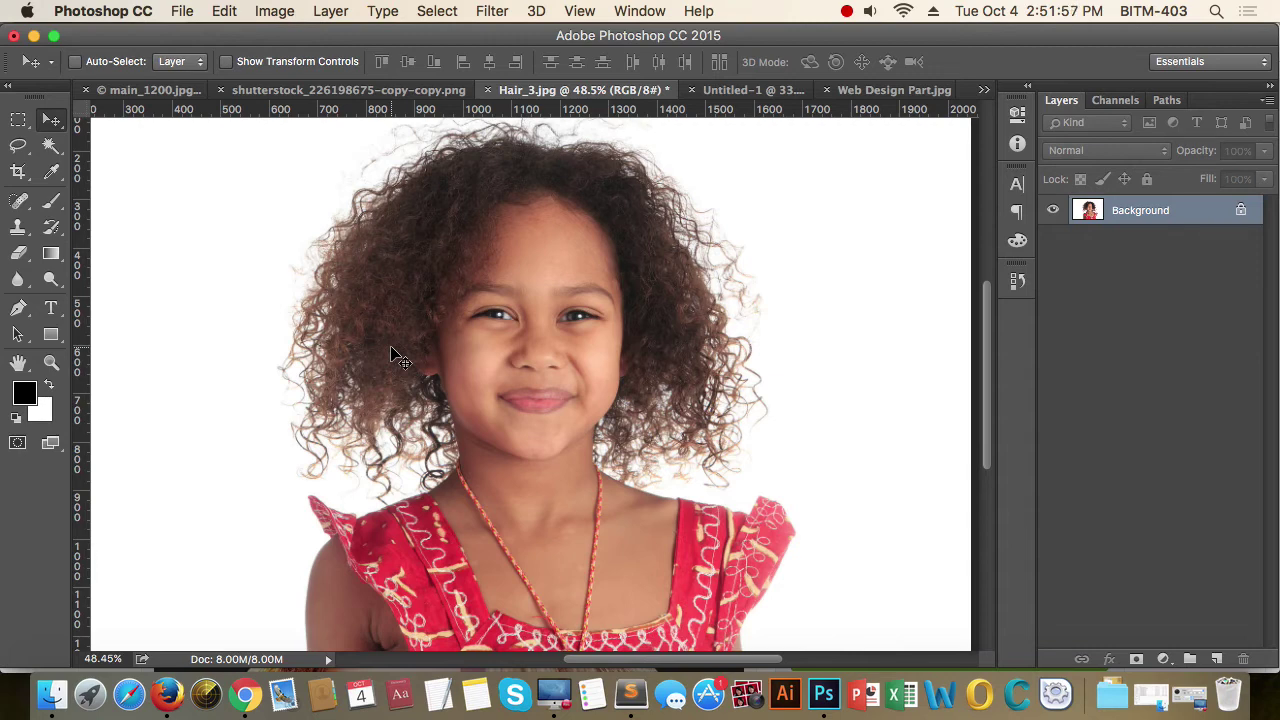
# - Select the red dress in the portrait with Color Range, using Sampled Colors and a slightly adjusted fuzziness
pyautogui.scroll(-1, 598, 368)
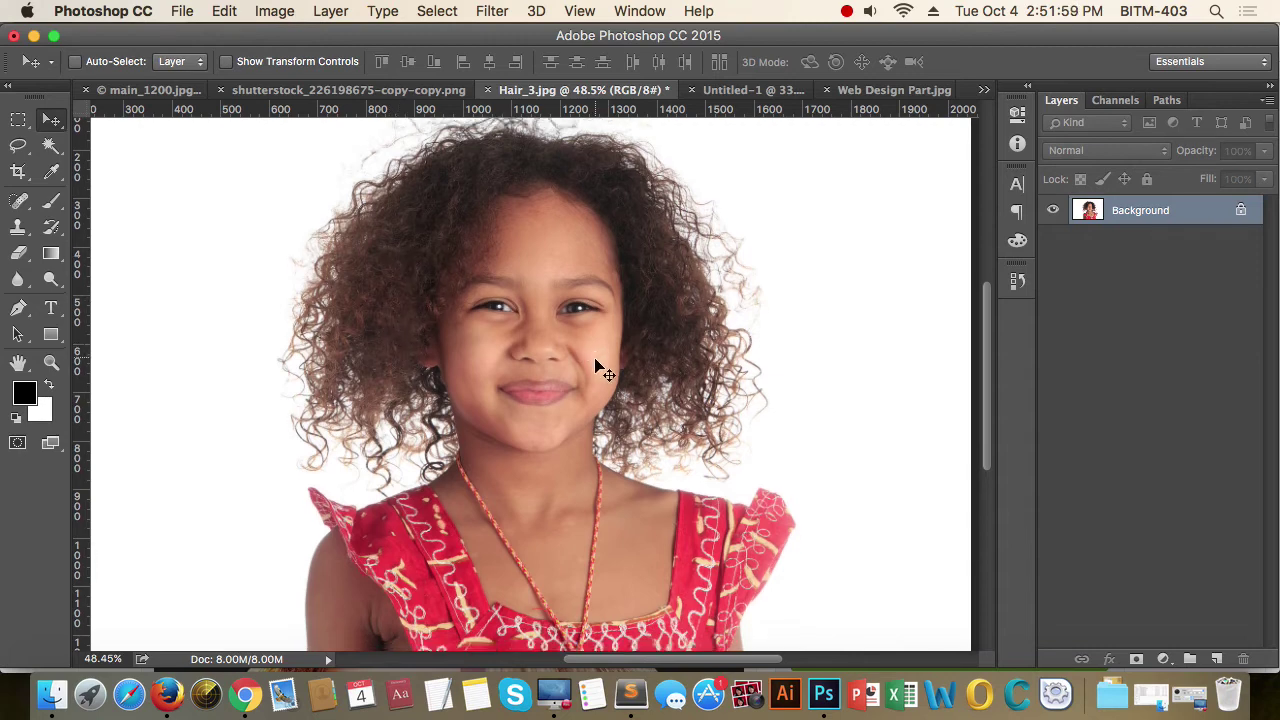
pyautogui.scroll(-2, 598, 368)
pyautogui.press('super+minus')
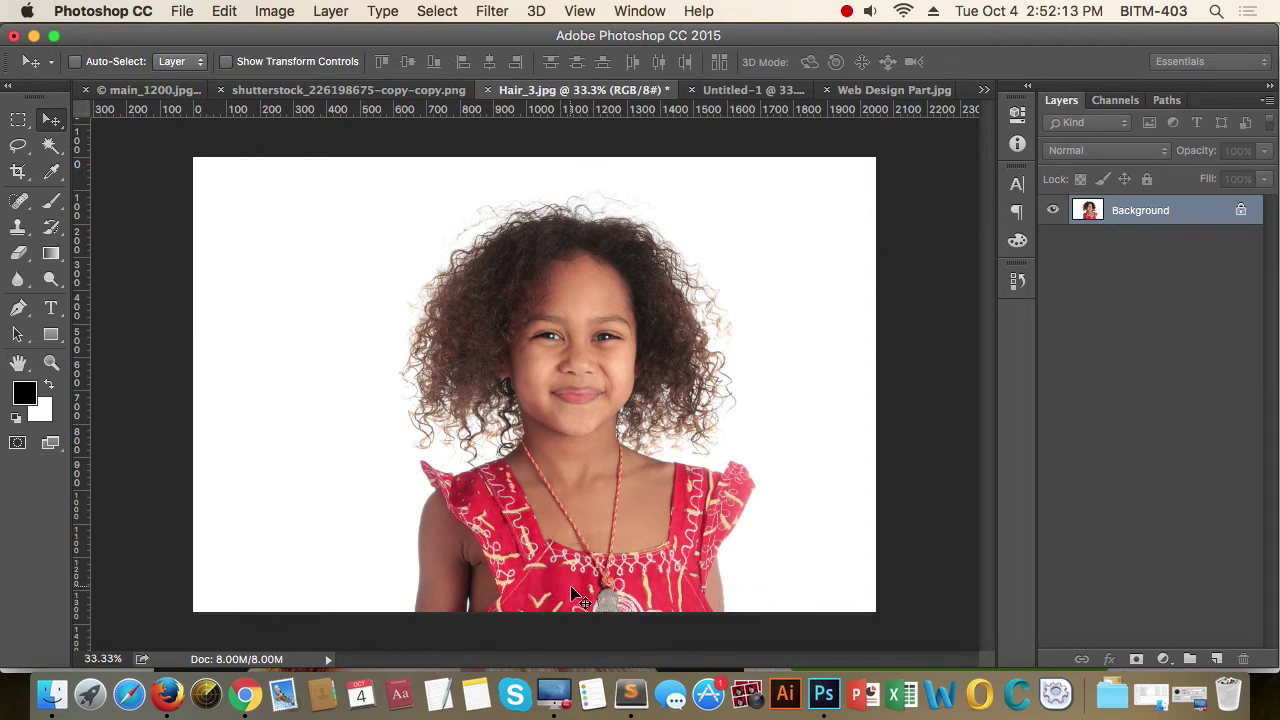
pyautogui.click(333, 12)
pyautogui.moveTo(400, 17)
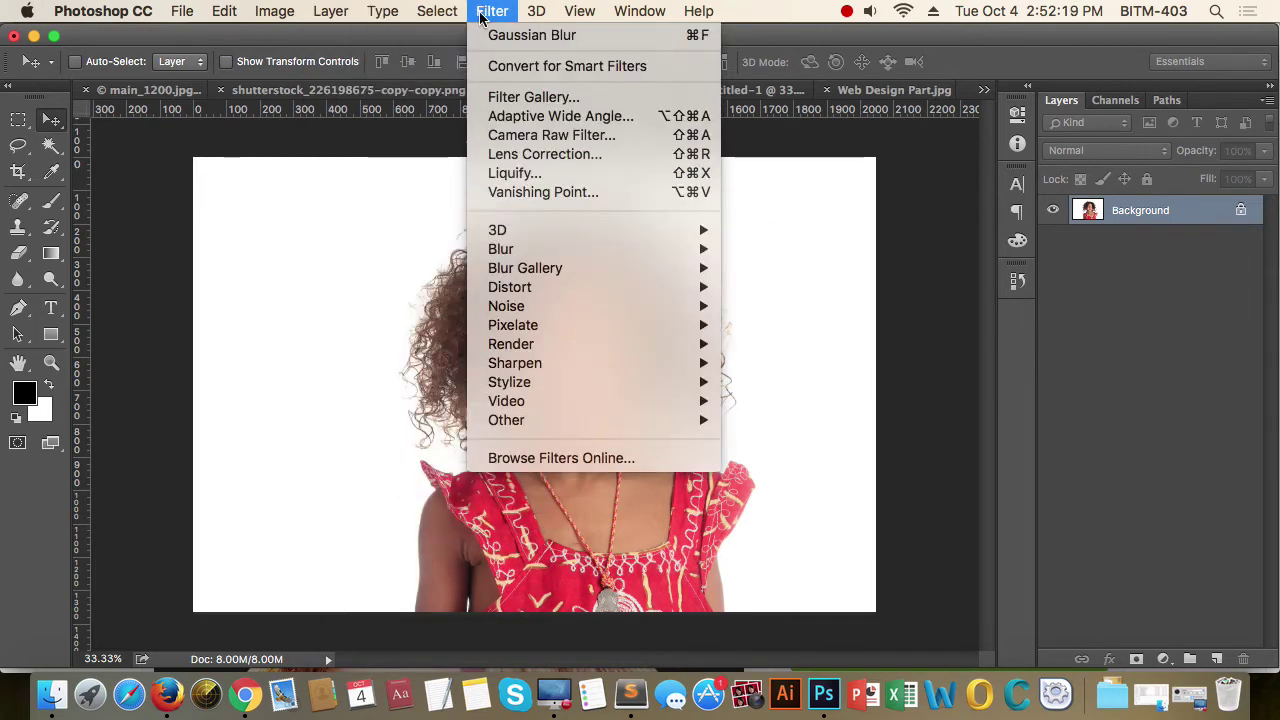
pyautogui.click(488, 212)
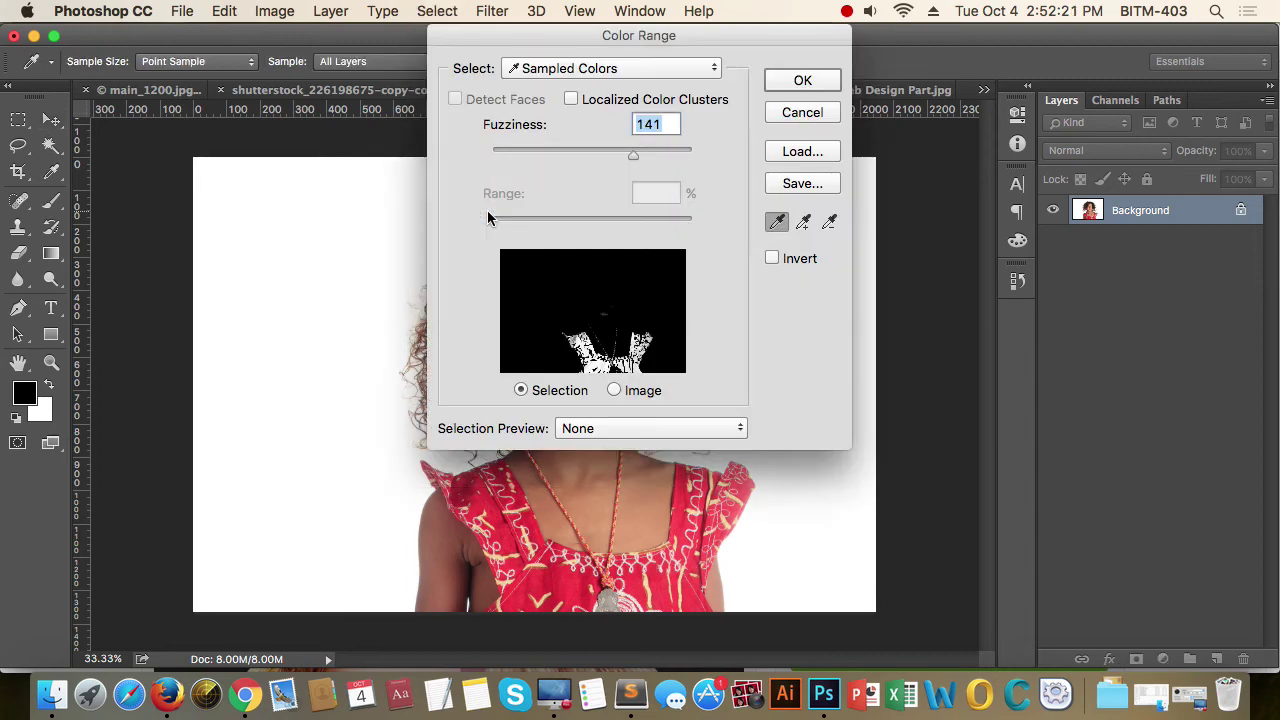
pyautogui.click(634, 157)
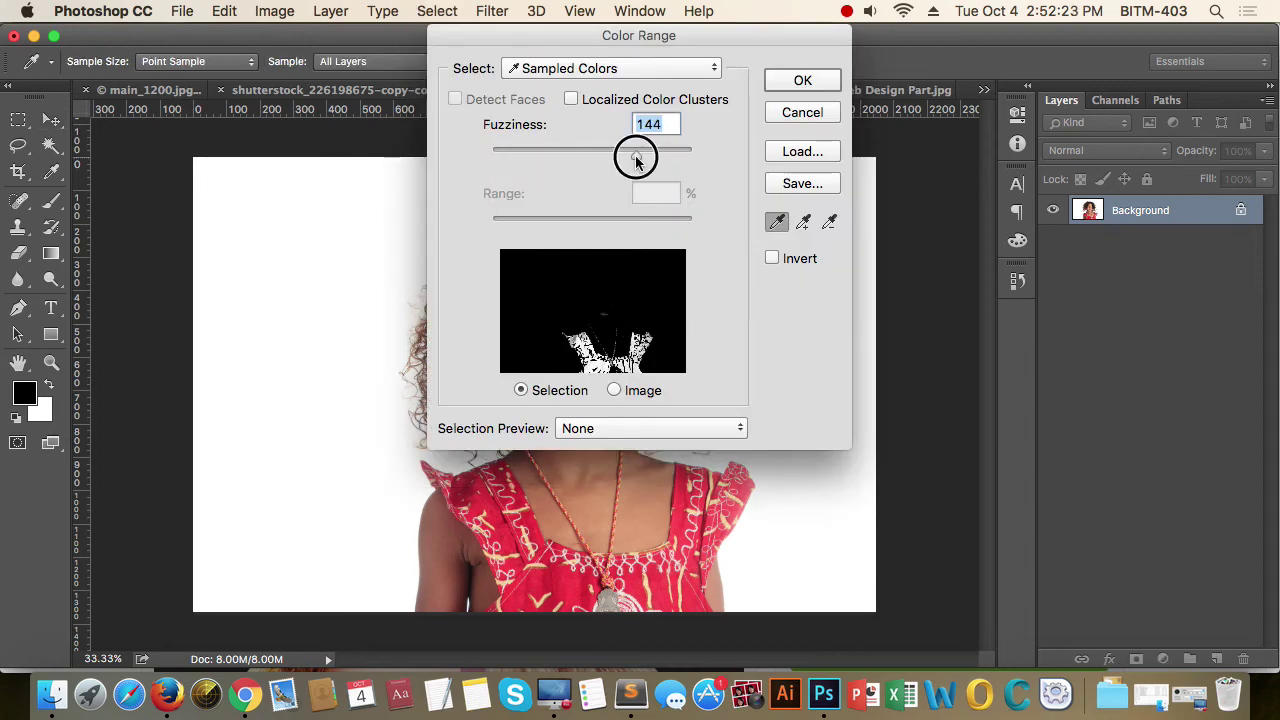
pyautogui.click(633, 162)
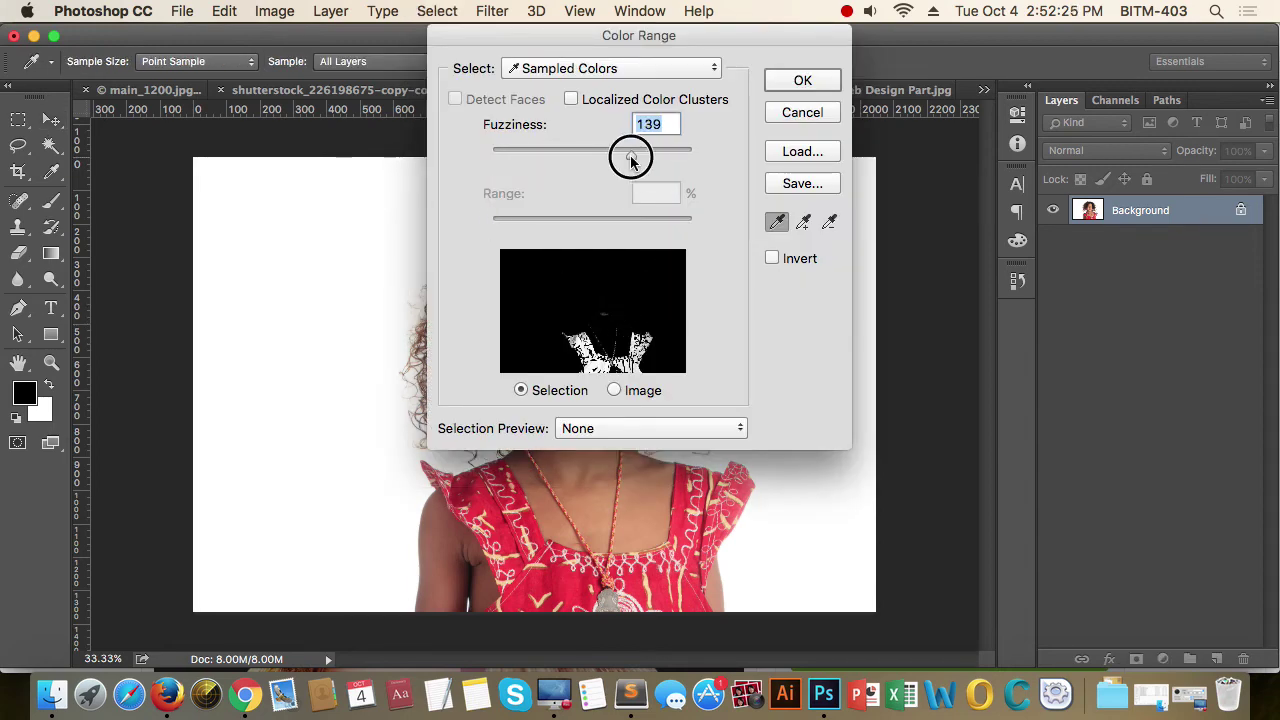
pyautogui.moveTo(633, 162); pyautogui.dragTo(640, 162)
pyautogui.click(817, 79)
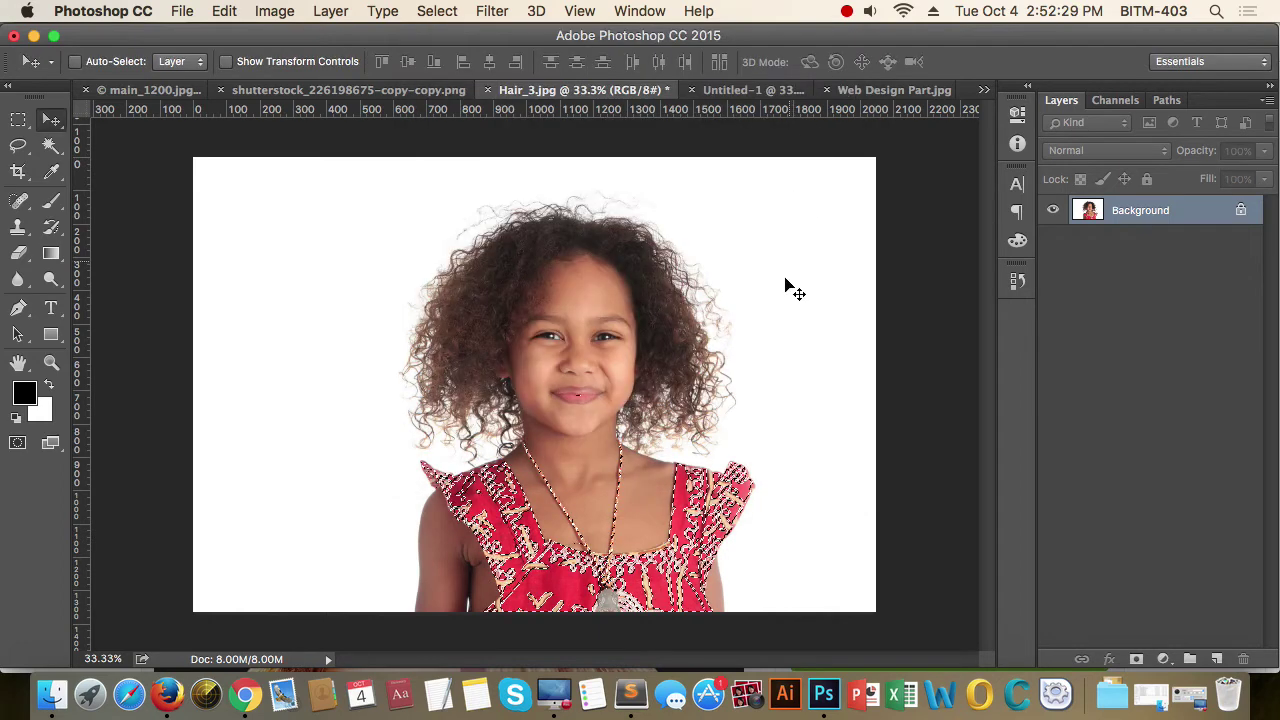
# - Subtract the stray area on the lips from the dress selection with the Lasso tool
pyautogui.press('l')
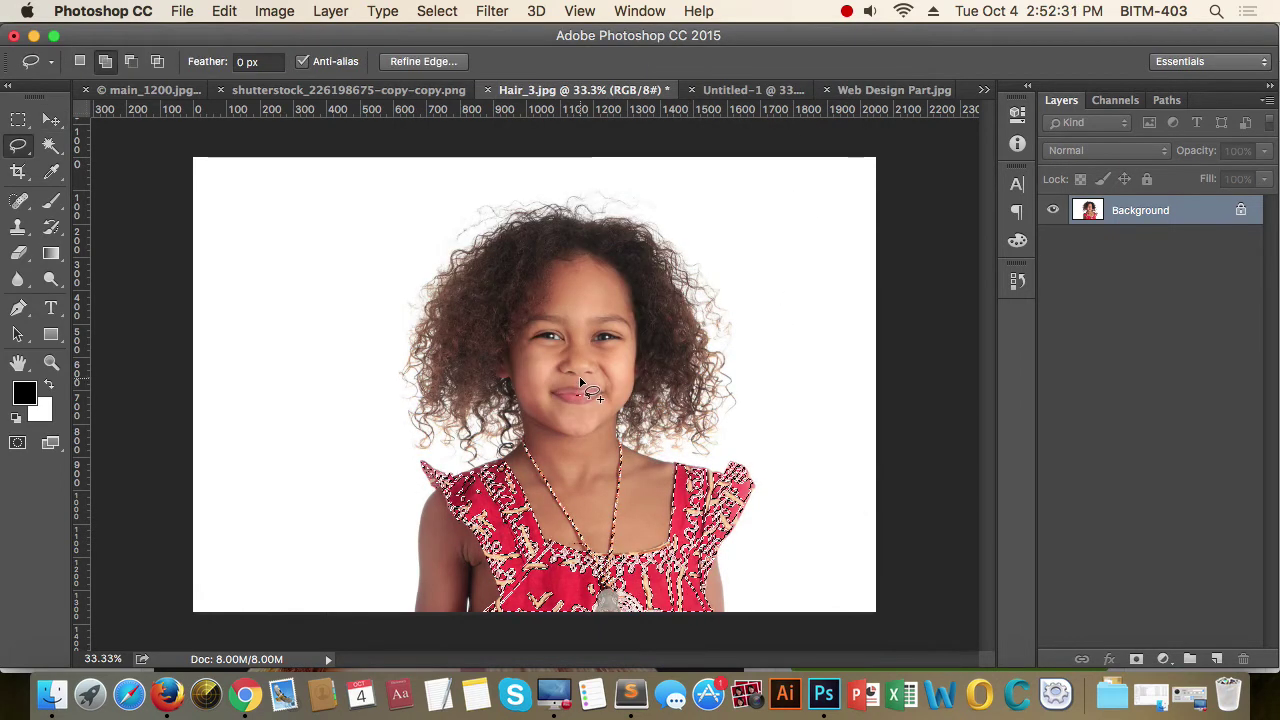
pyautogui.moveTo(572, 399)
pyautogui.mouseDown()
pyautogui.moveTo(621, 395)
pyautogui.moveTo(555, 367)
pyautogui.mouseUp()
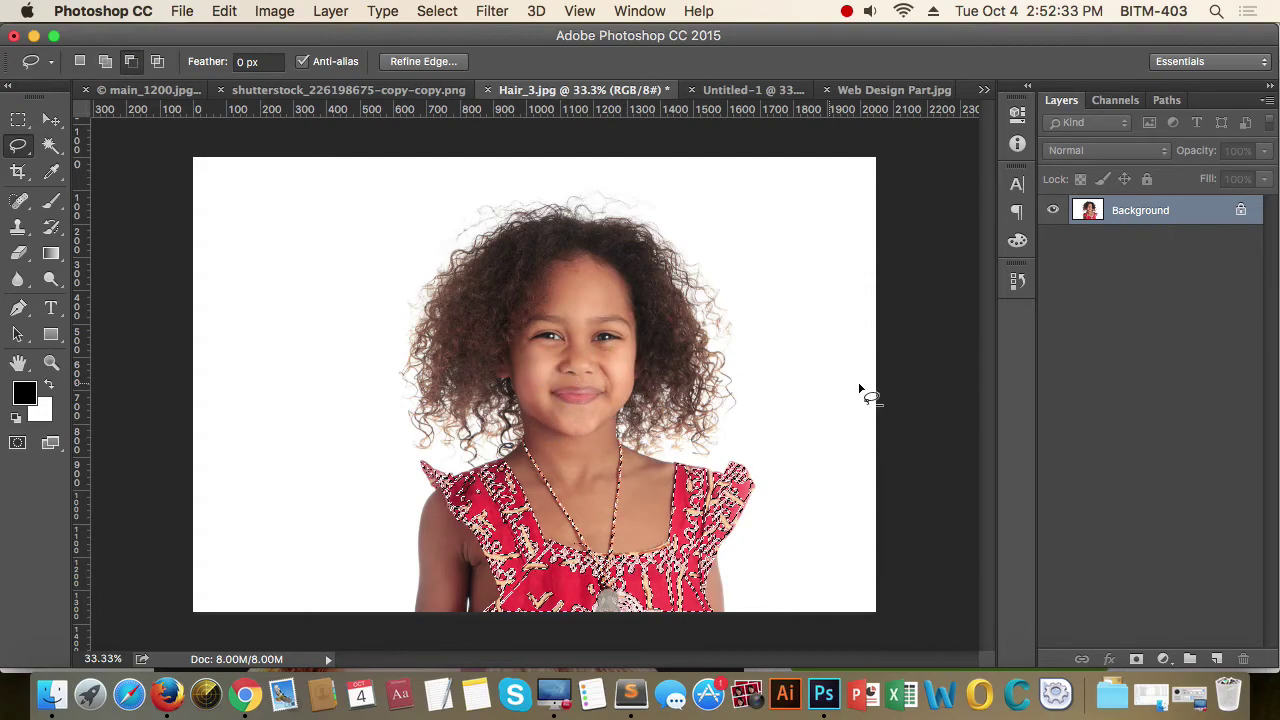
pyautogui.scroll(5, 504, 538)
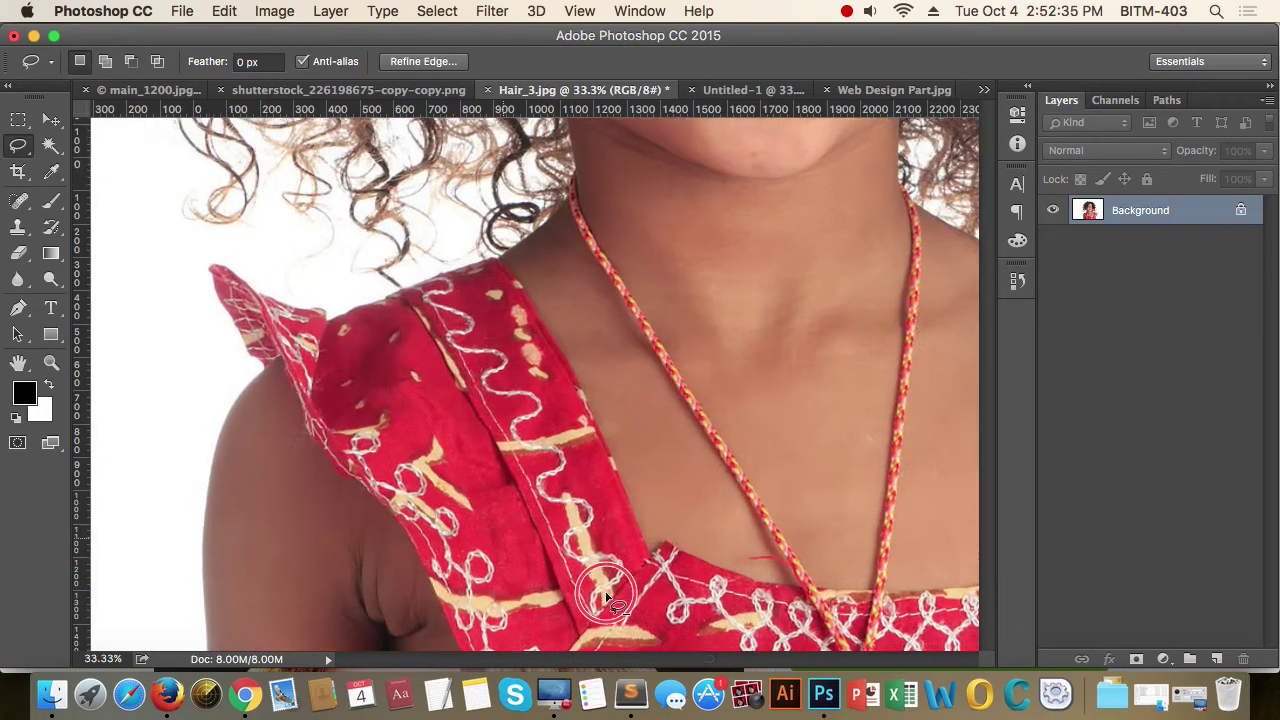
pyautogui.scroll(-5, 674, 531)
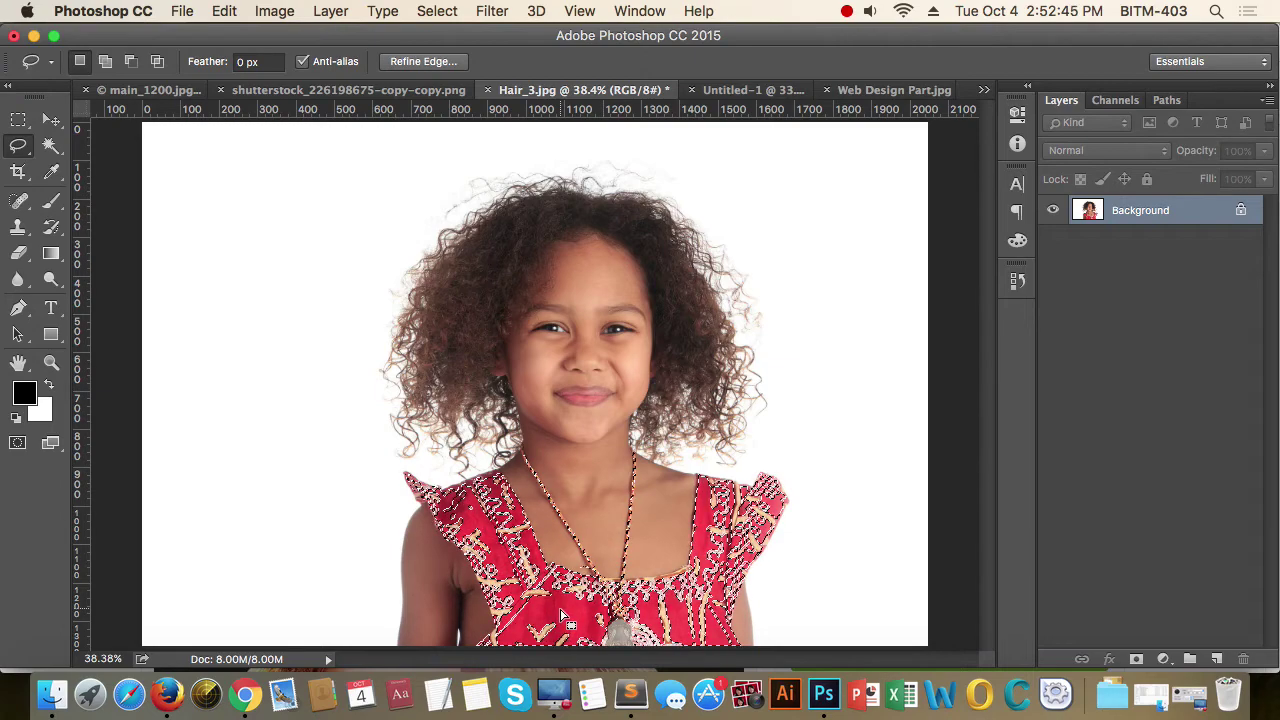
# - Invert the dress selection, desaturate everything in the portrait outside the red dress, and clear the selection
pyautogui.click(436, 10)
pyautogui.click(476, 91)
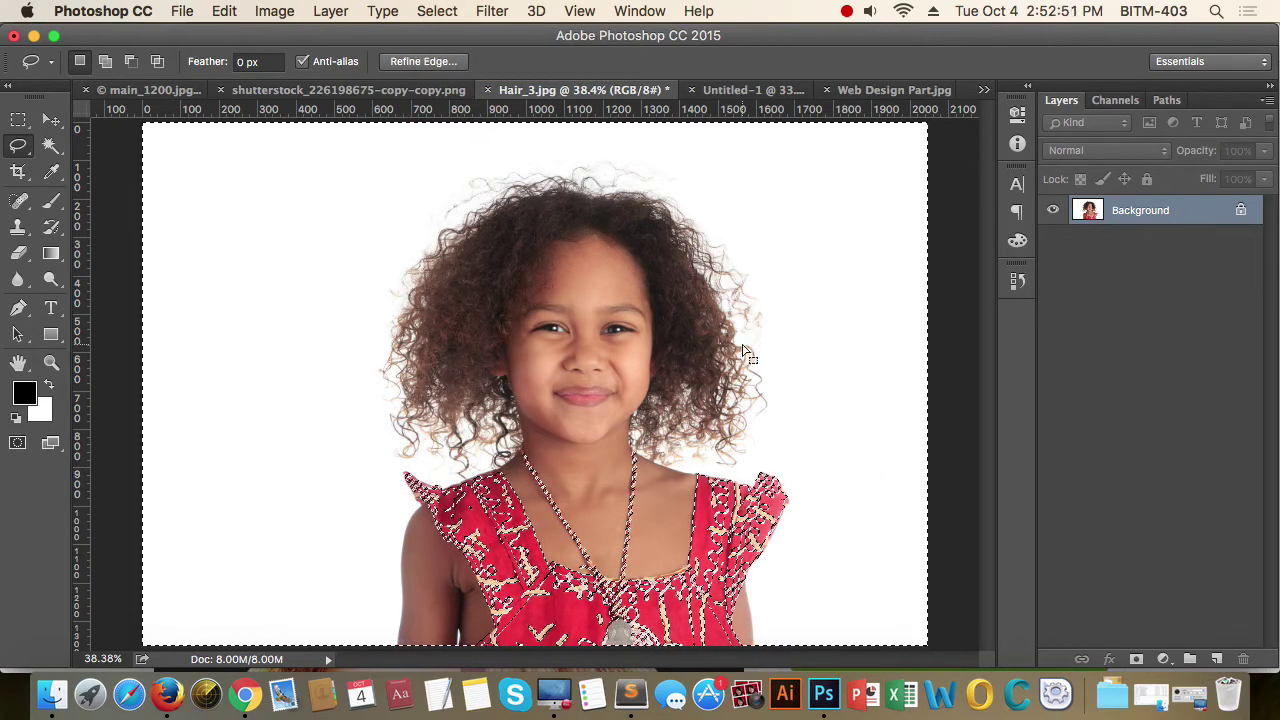
pyautogui.click(273, 12)
pyautogui.moveTo(300, 66)
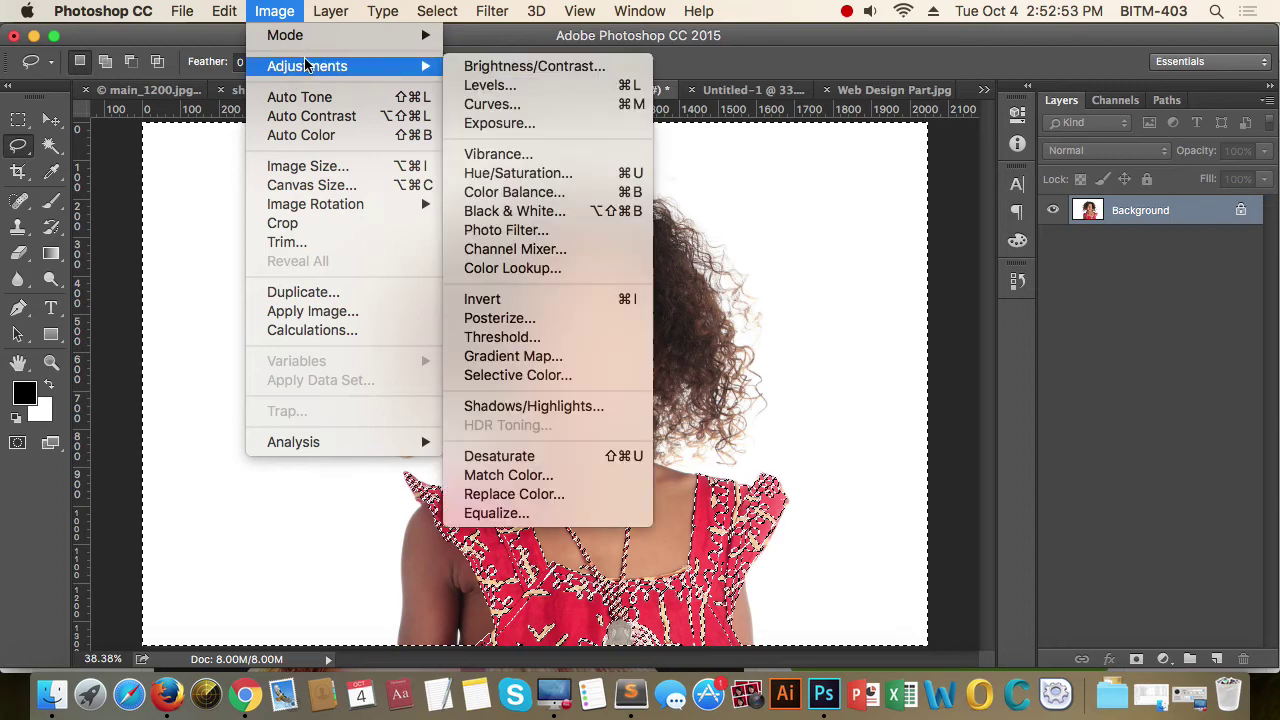
pyautogui.click(531, 462)
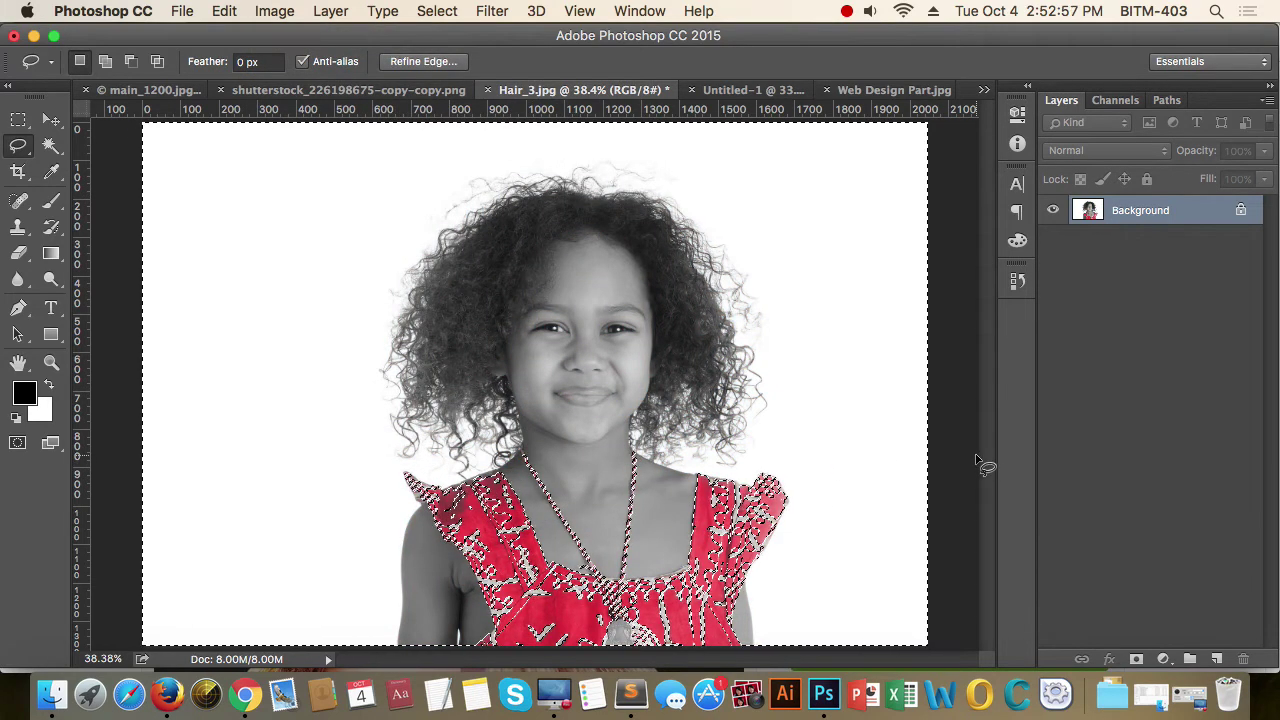
pyautogui.press('super+d')
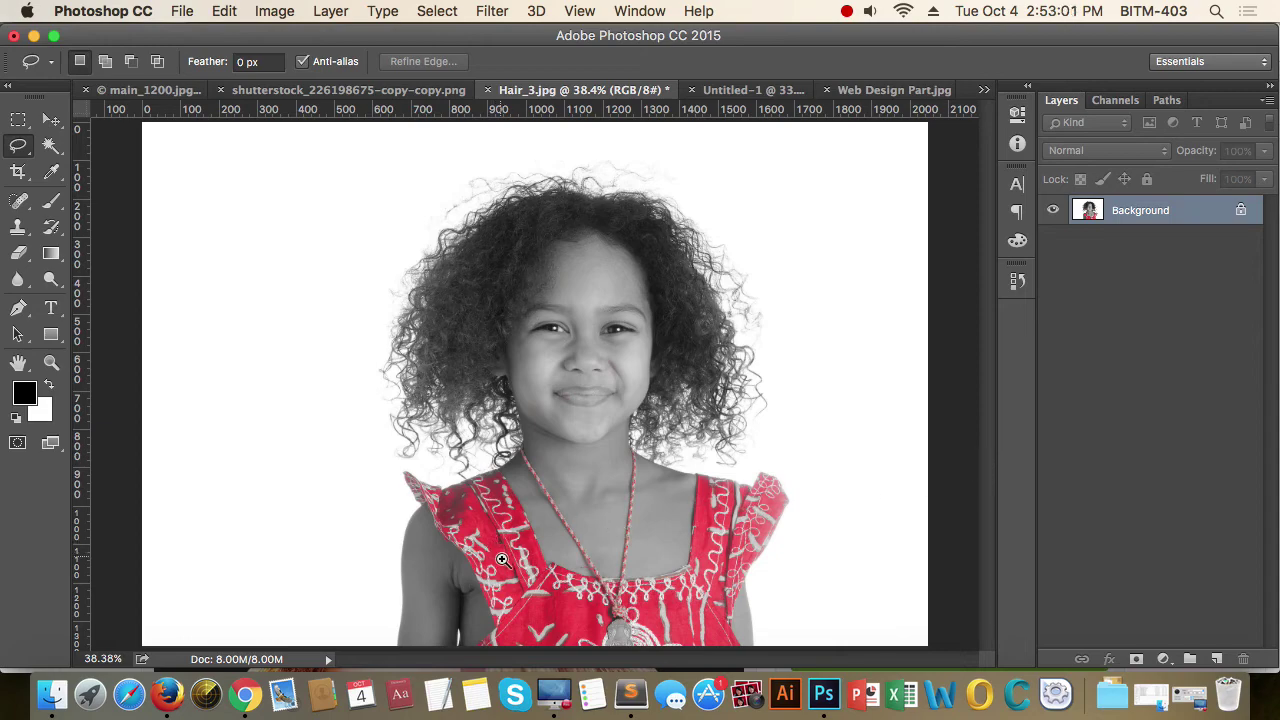
pyautogui.moveTo(516, 566); pyautogui.dragTo(620, 575)
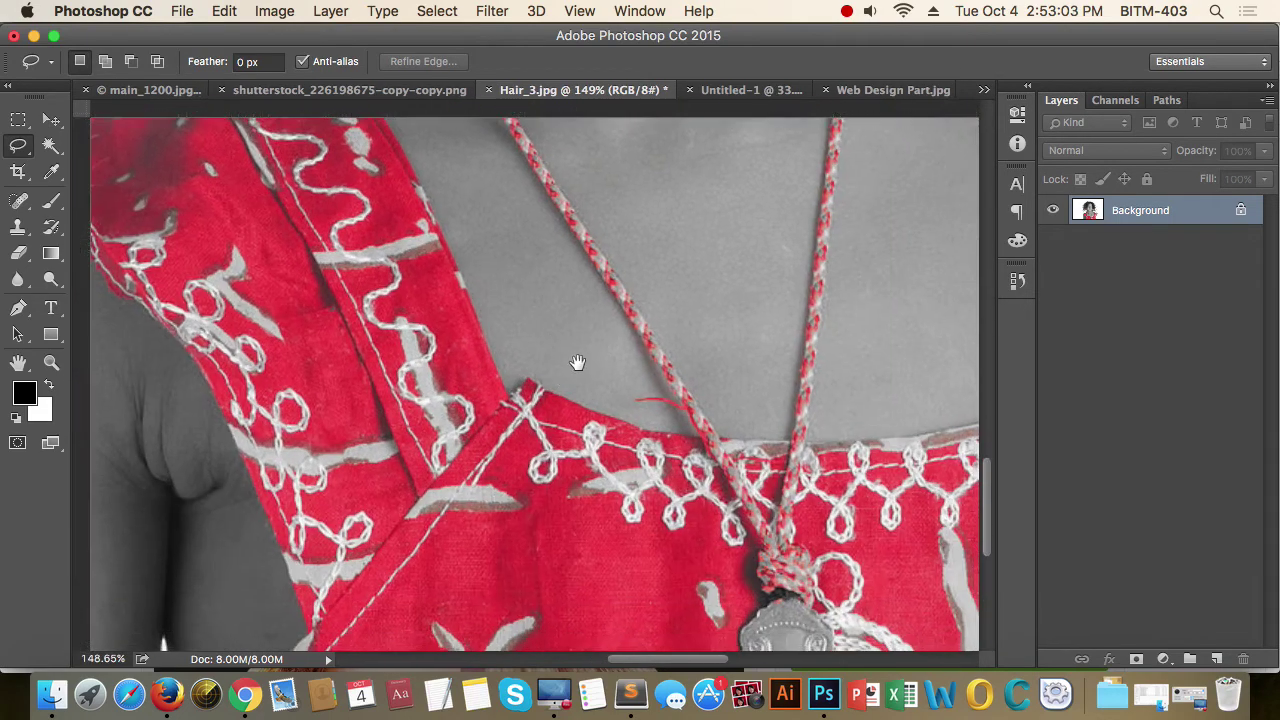
pyautogui.keyDown('alt'); pyautogui.click(723, 466); pyautogui.keyUp('alt')
pyautogui.keyDown('alt'); pyautogui.click(725, 472); pyautogui.keyUp('alt')
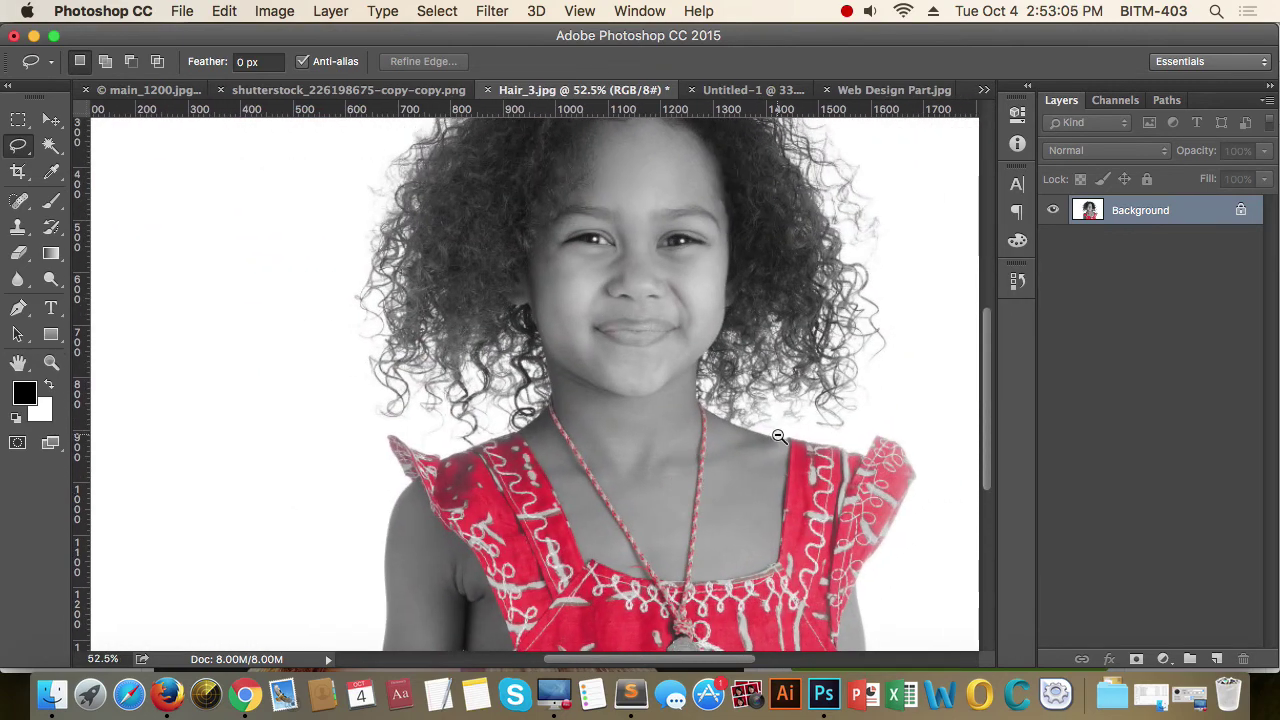
pyautogui.keyDown('alt'); pyautogui.click(729, 445); pyautogui.keyUp('alt')
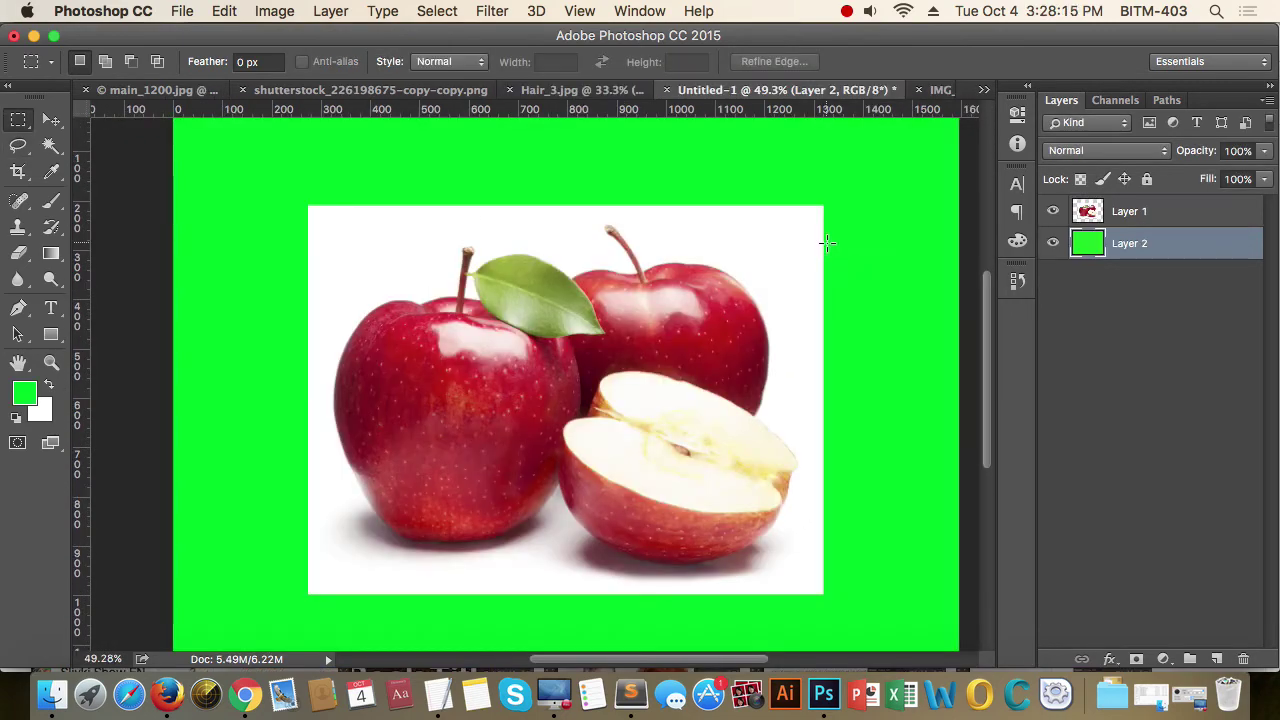
# - In the apples document, add a Hue/Saturation adjustment layer above Layer 2 and colorize the background with hue 277
pyautogui.click(274, 11)
pyautogui.moveTo(310, 66)
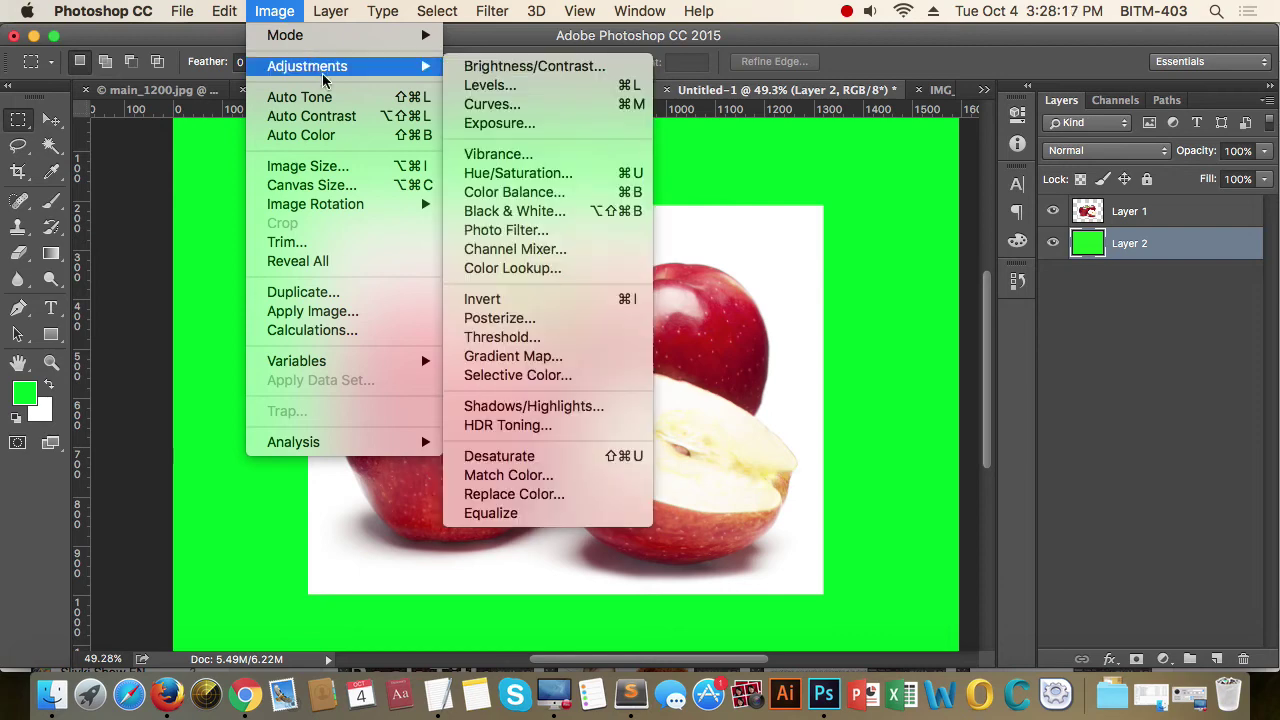
pyautogui.click(1180, 615)
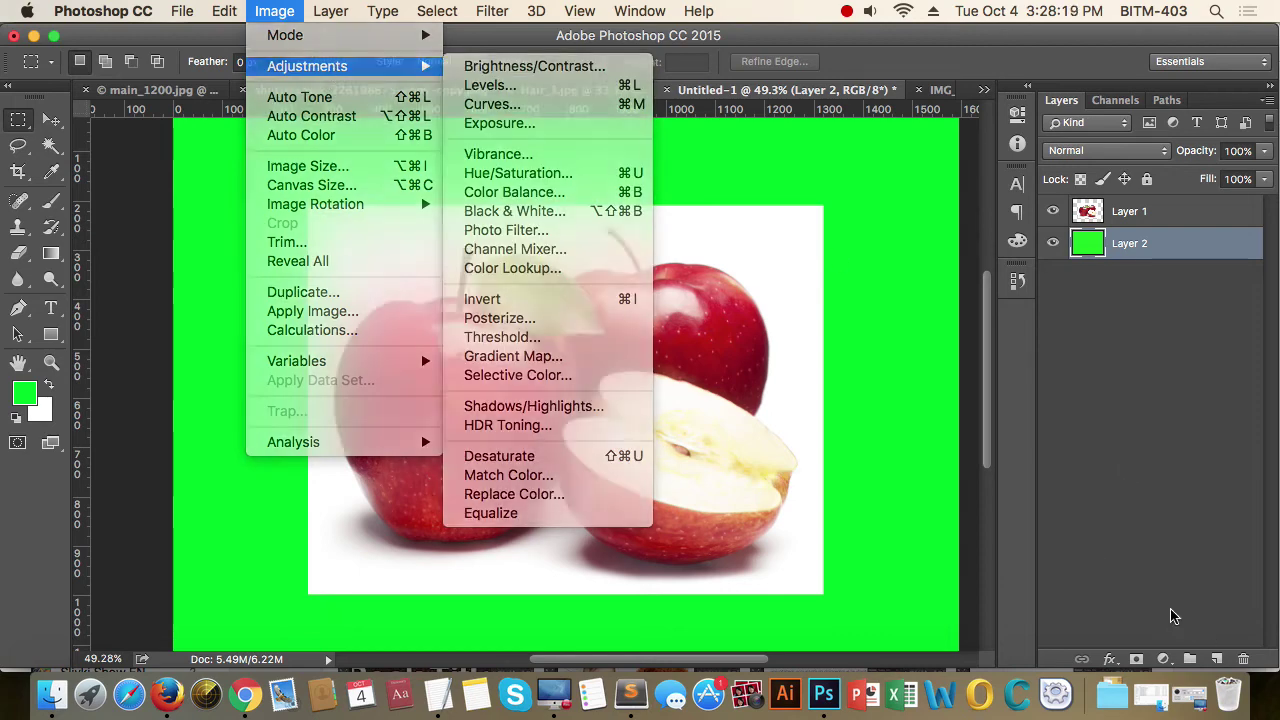
pyautogui.click(1163, 658)
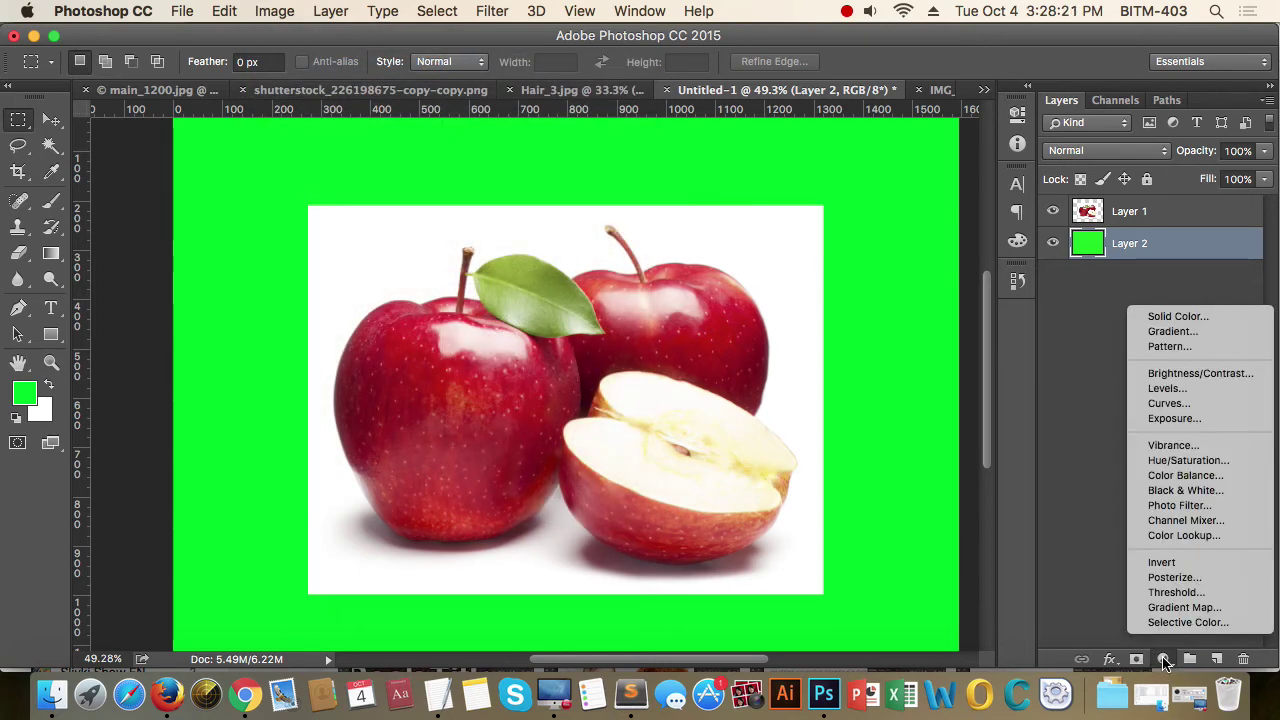
pyautogui.click(1233, 461)
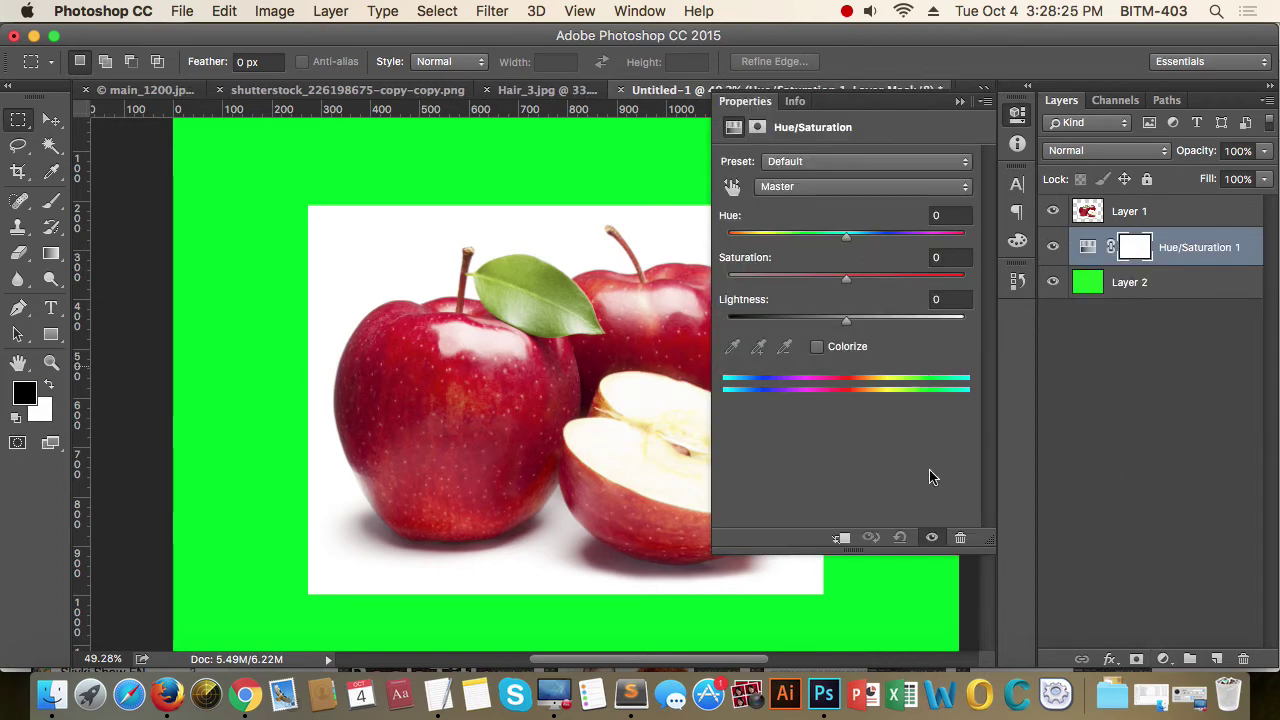
pyautogui.click(849, 350)
pyautogui.moveTo(806, 238); pyautogui.dragTo(910, 252)
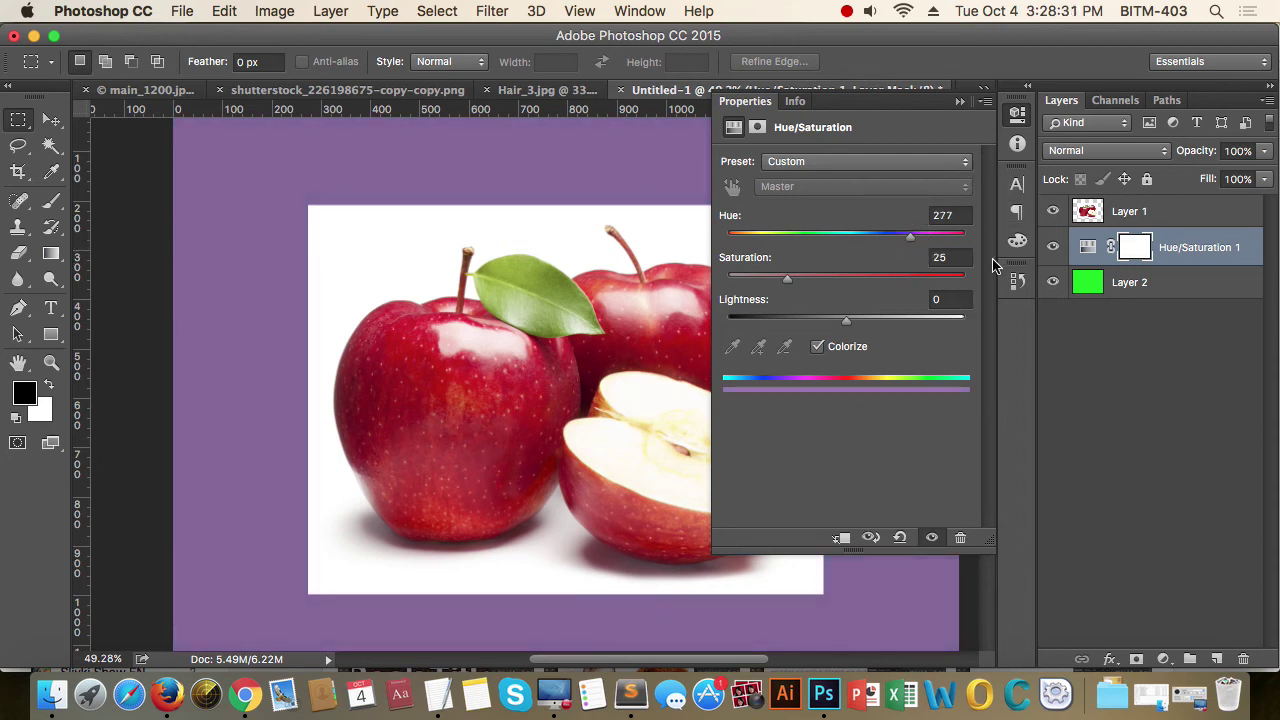
# - Delete the Hue/Saturation adjustment layer above the green background layer
pyautogui.press('super+z')
pyautogui.moveTo(1200, 252); pyautogui.dragTo(1200, 297)
pyautogui.moveTo(1265, 642); pyautogui.dragTo(1243, 659)
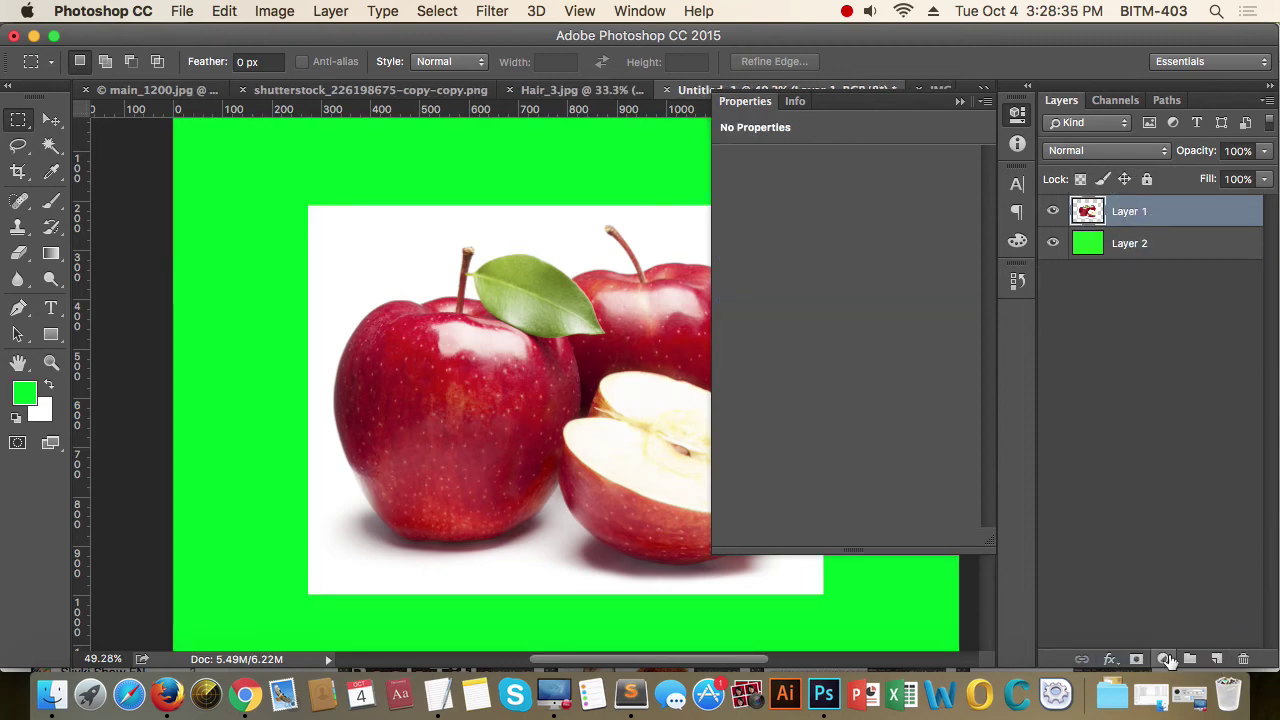
# - Add a Hue/Saturation adjustment layer above Layer 1 and colorize the whole composition with hue 241
pyautogui.click(1163, 659)
pyautogui.click(1232, 460)
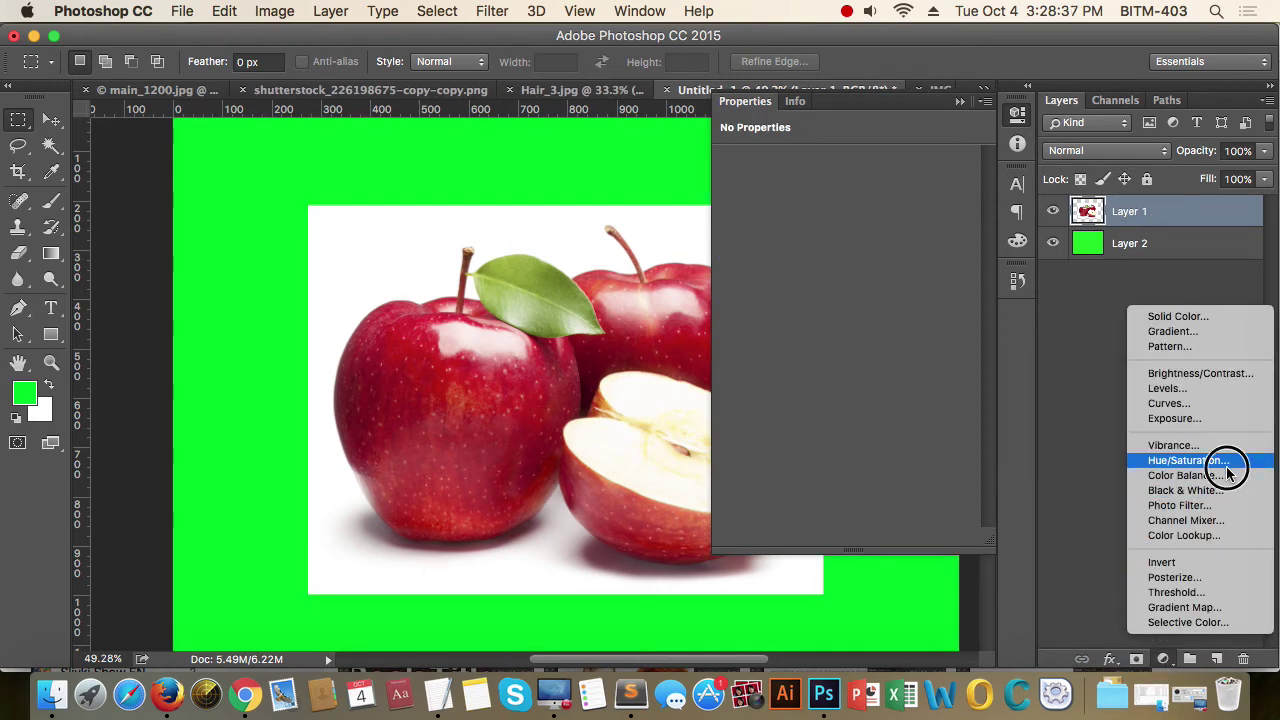
pyautogui.moveTo(850, 245); pyautogui.dragTo(940, 245)
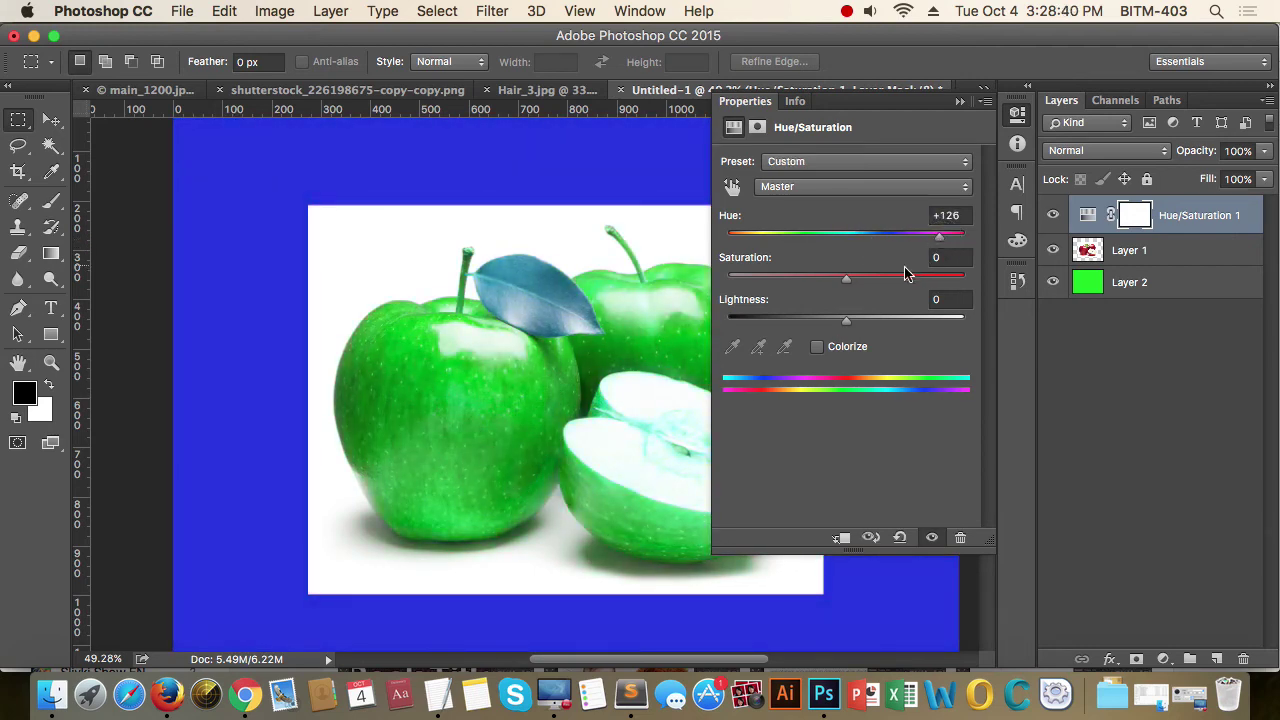
pyautogui.click(843, 350)
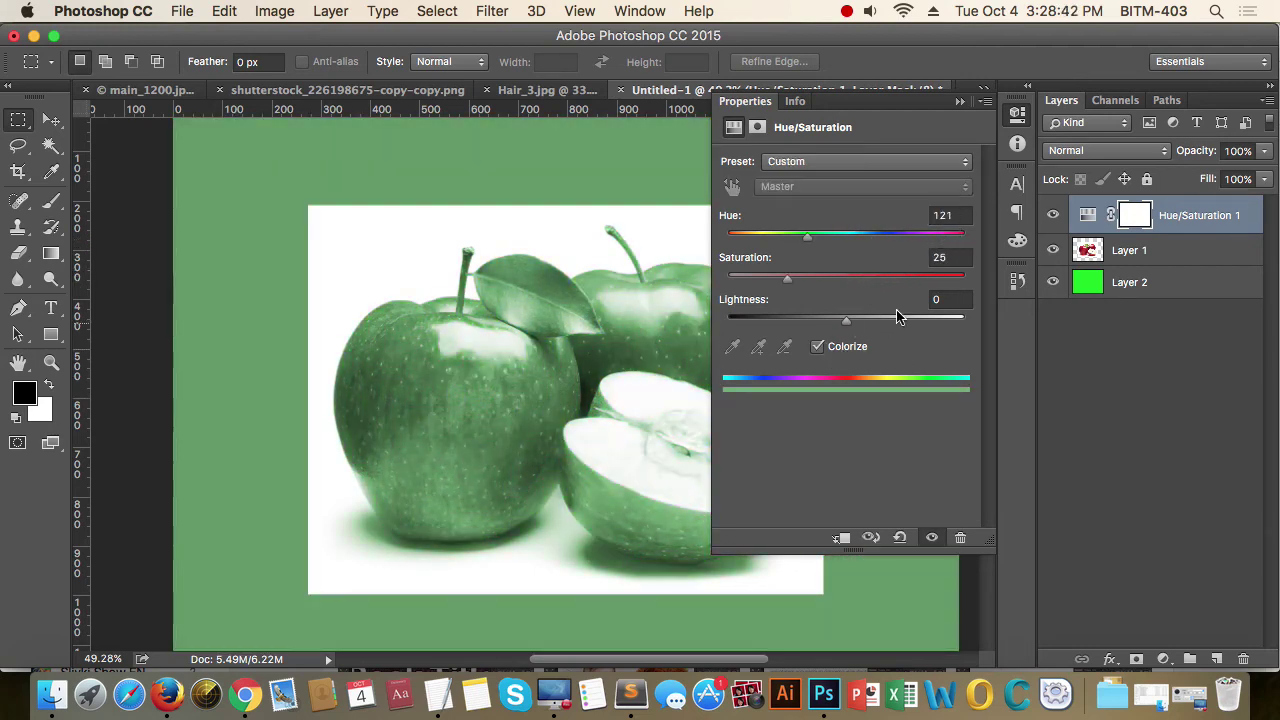
pyautogui.moveTo(810, 236); pyautogui.dragTo(886, 238)
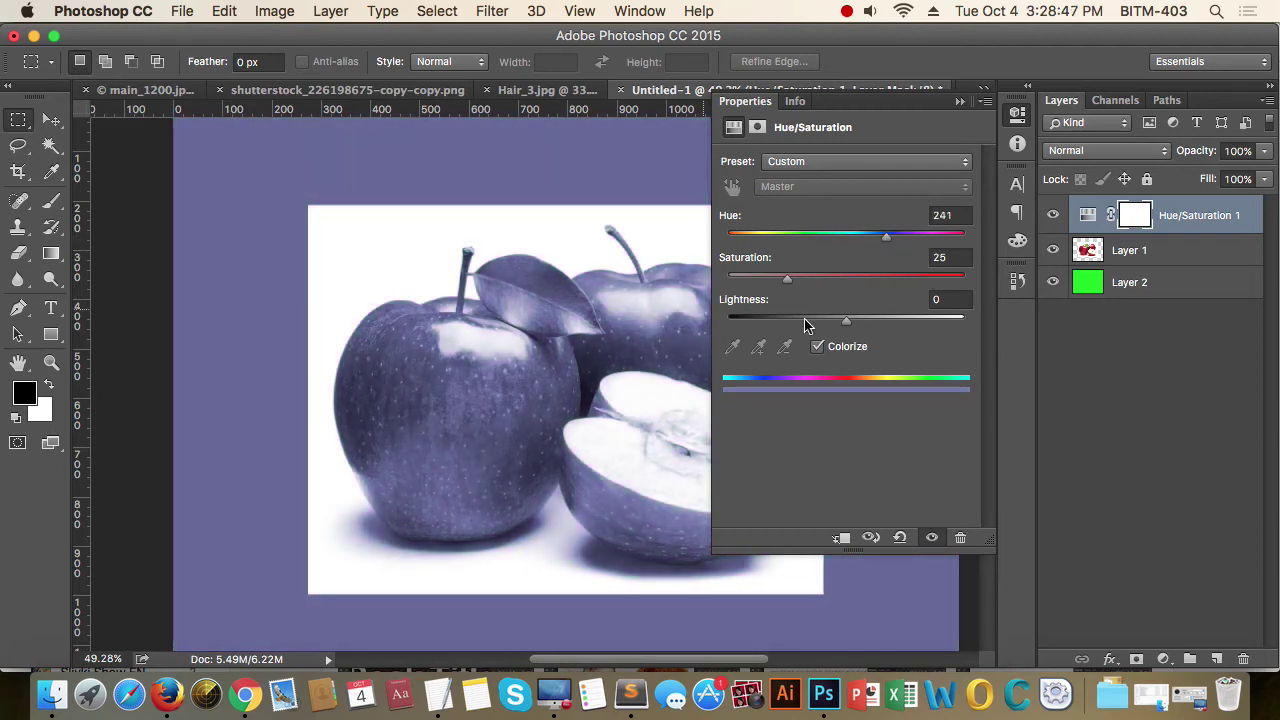
pyautogui.click(1017, 113)
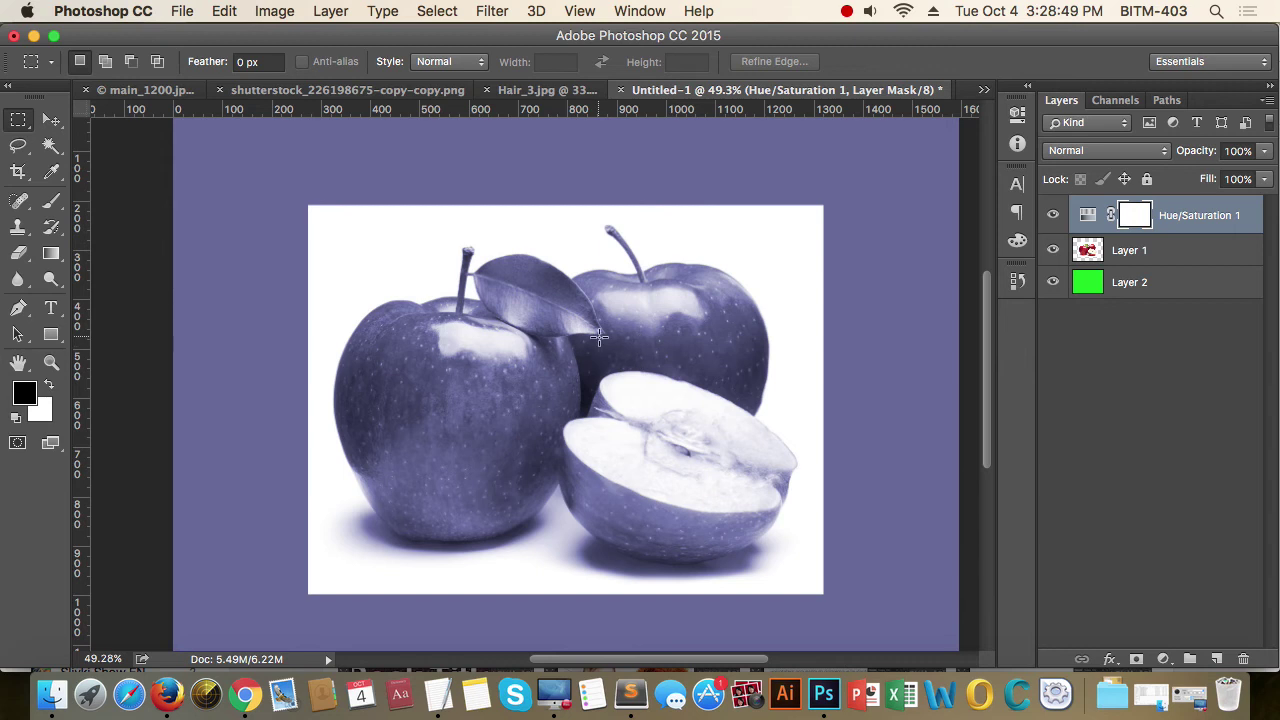
# - Delete the colorizing Hue/Saturation adjustment layer above Layer 1
pyautogui.press('super+minus')
pyautogui.press('super+minus')
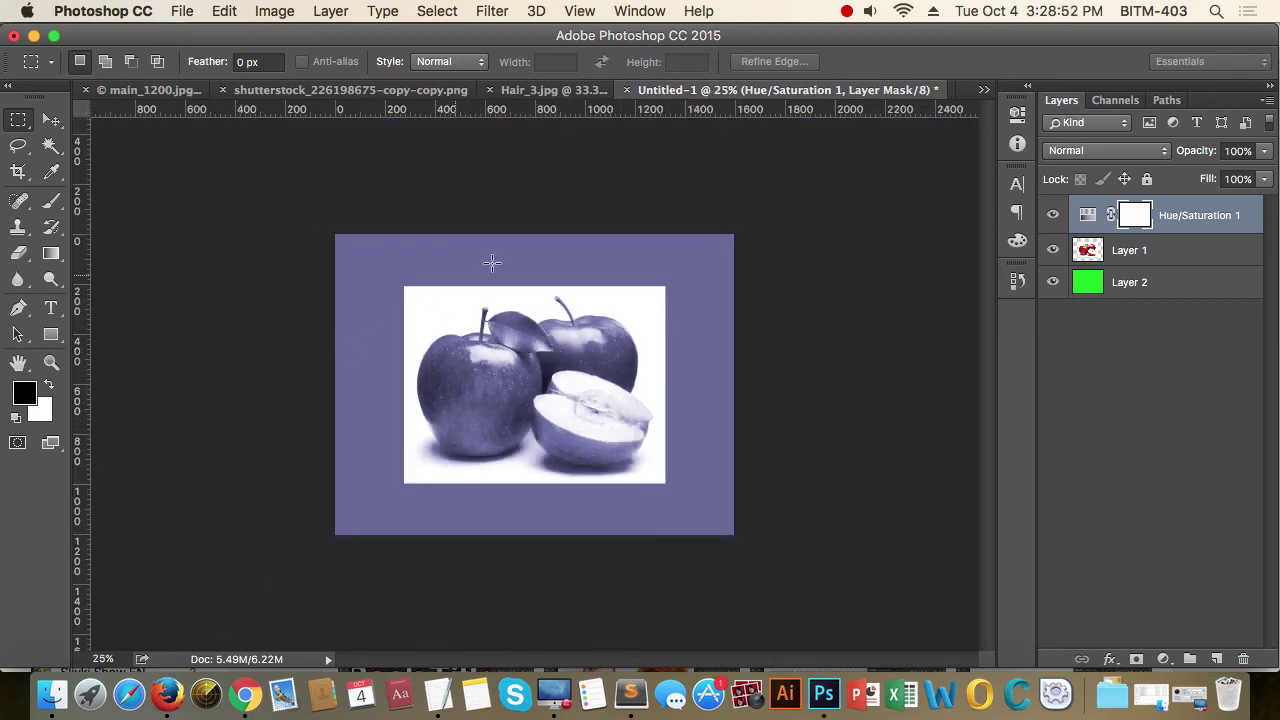
pyautogui.moveTo(581, 366); pyautogui.dragTo(650, 393)
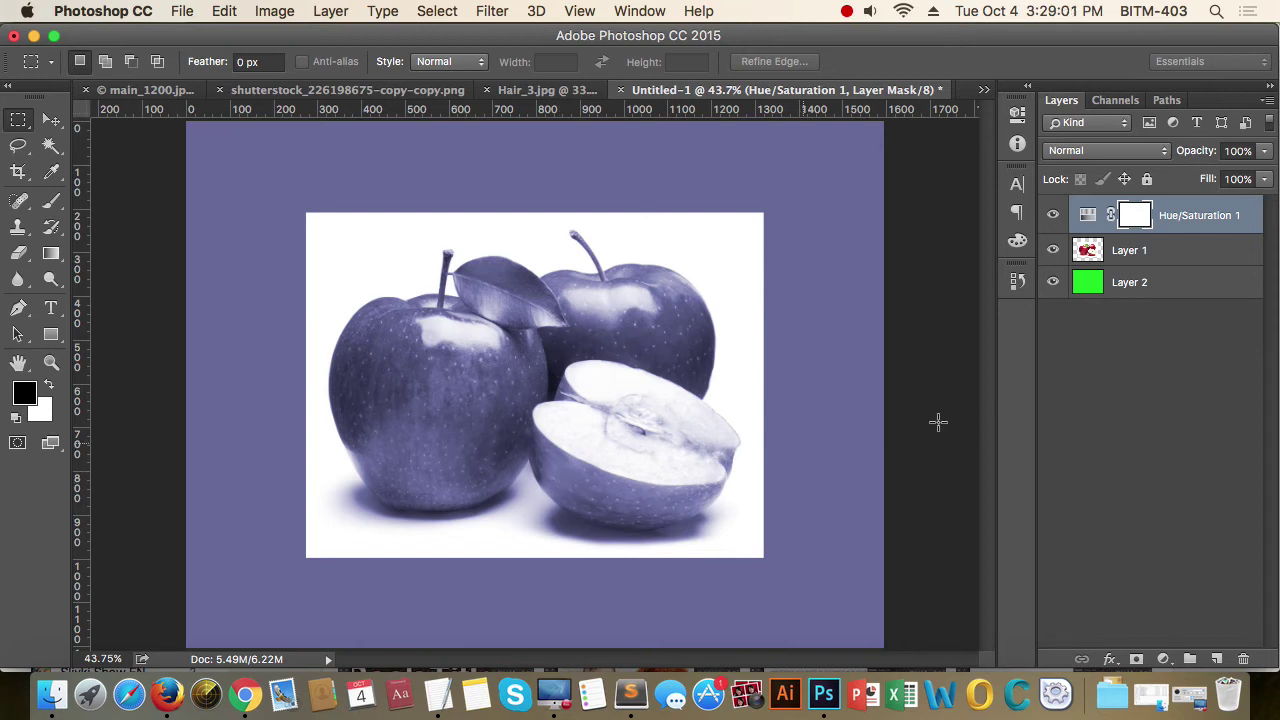
pyautogui.moveTo(1182, 219); pyautogui.dragTo(1244, 658)
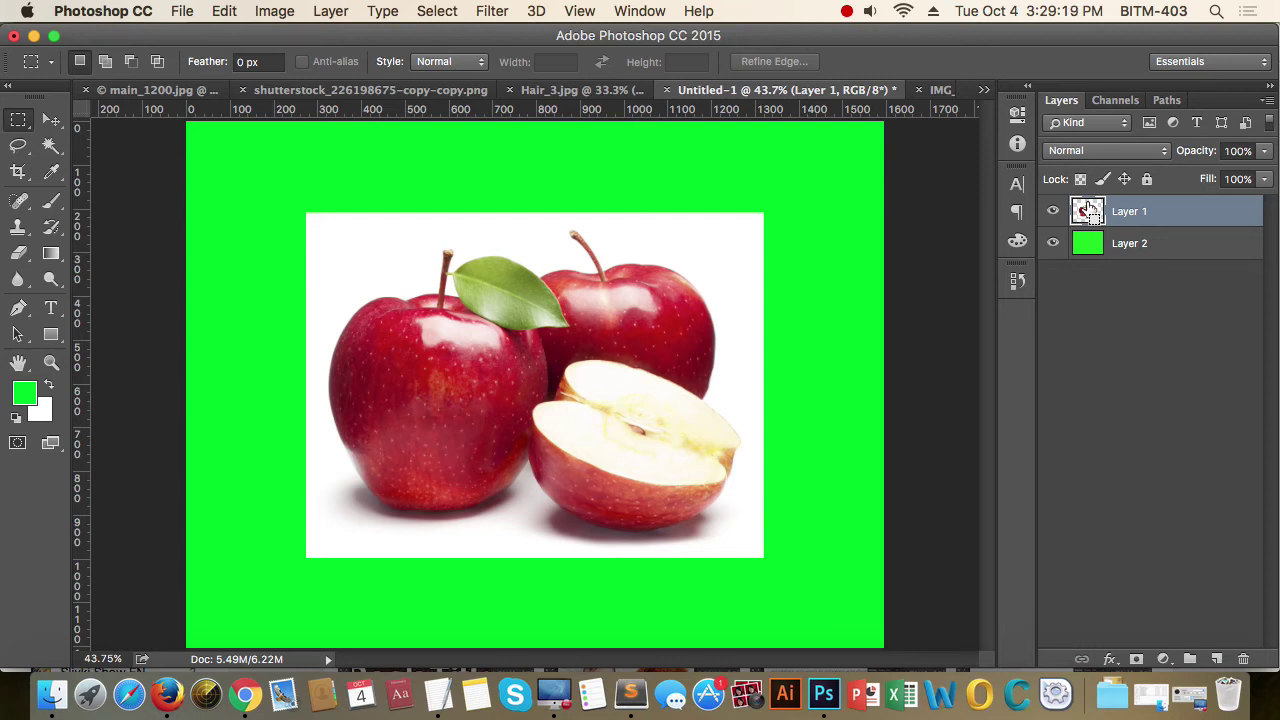
# - Load Layer 1's outline as a selection, add a Black & White adjustment layer masked to it, and delete that adjustment layer
pyautogui.keyDown('super'); pyautogui.click(1088, 211); pyautogui.keyUp('super')
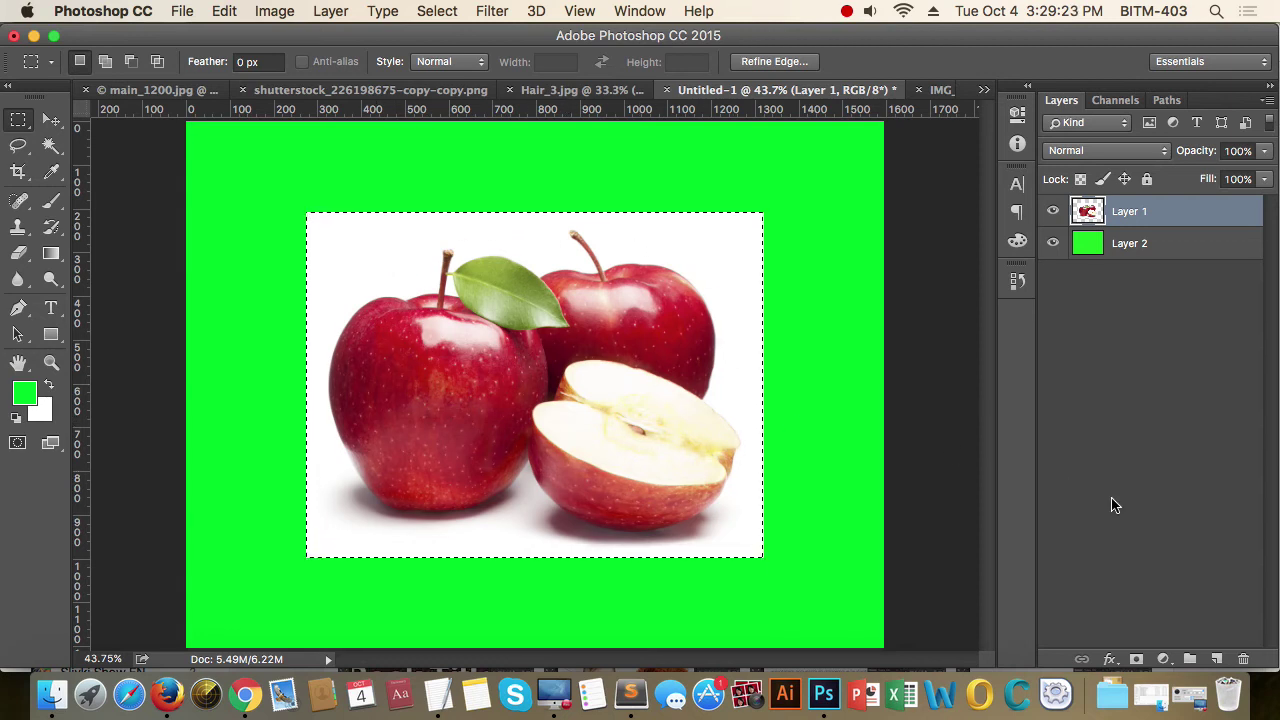
pyautogui.click(1163, 660)
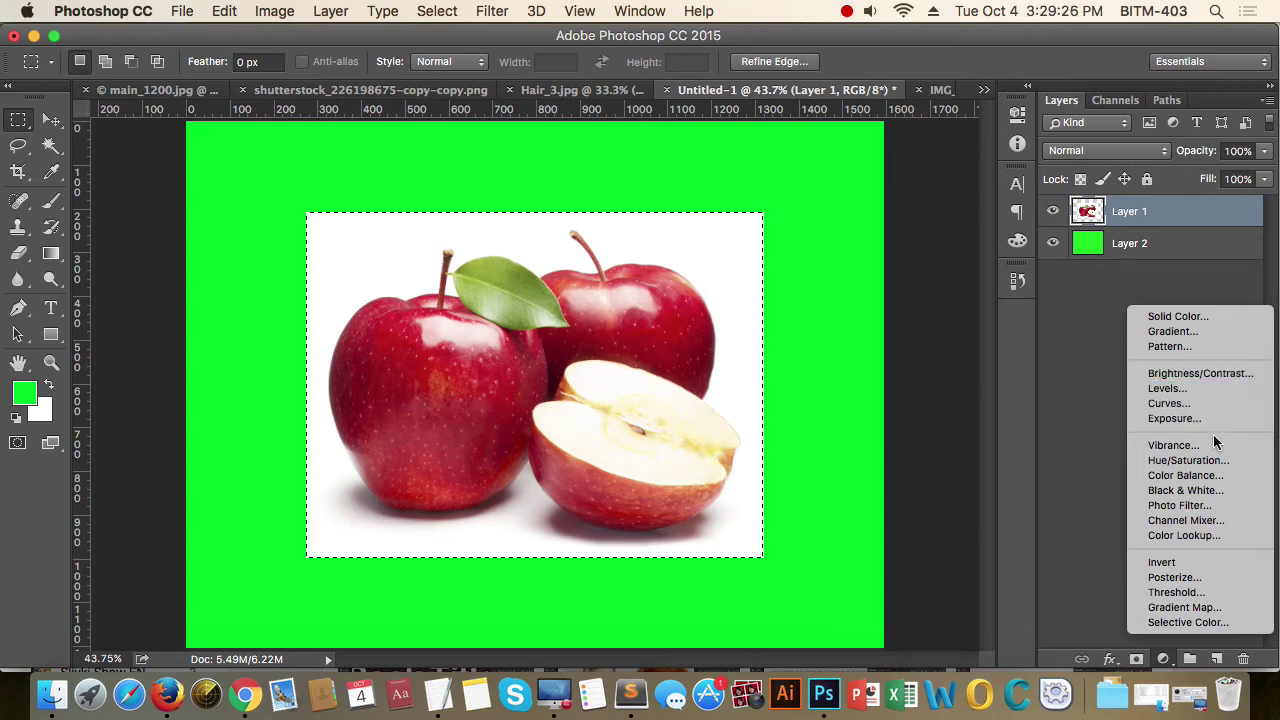
pyautogui.moveTo(1212, 462); pyautogui.dragTo(1222, 490)
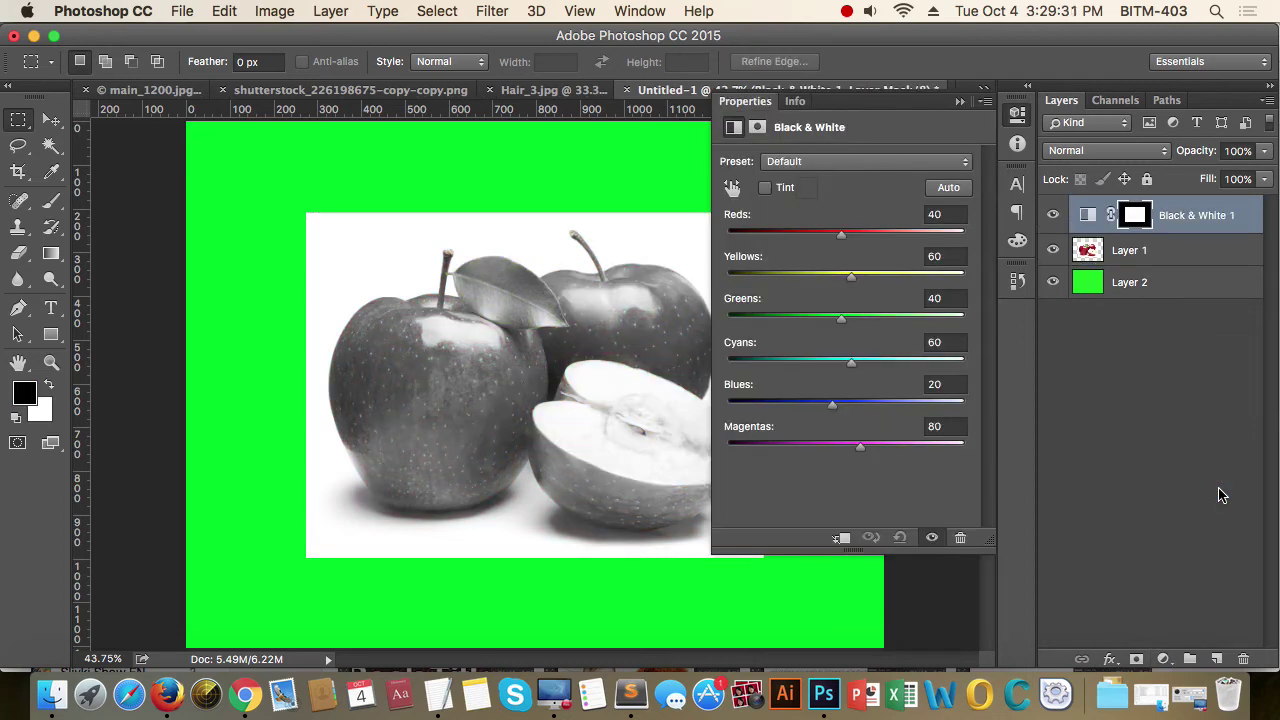
pyautogui.click(1019, 116)
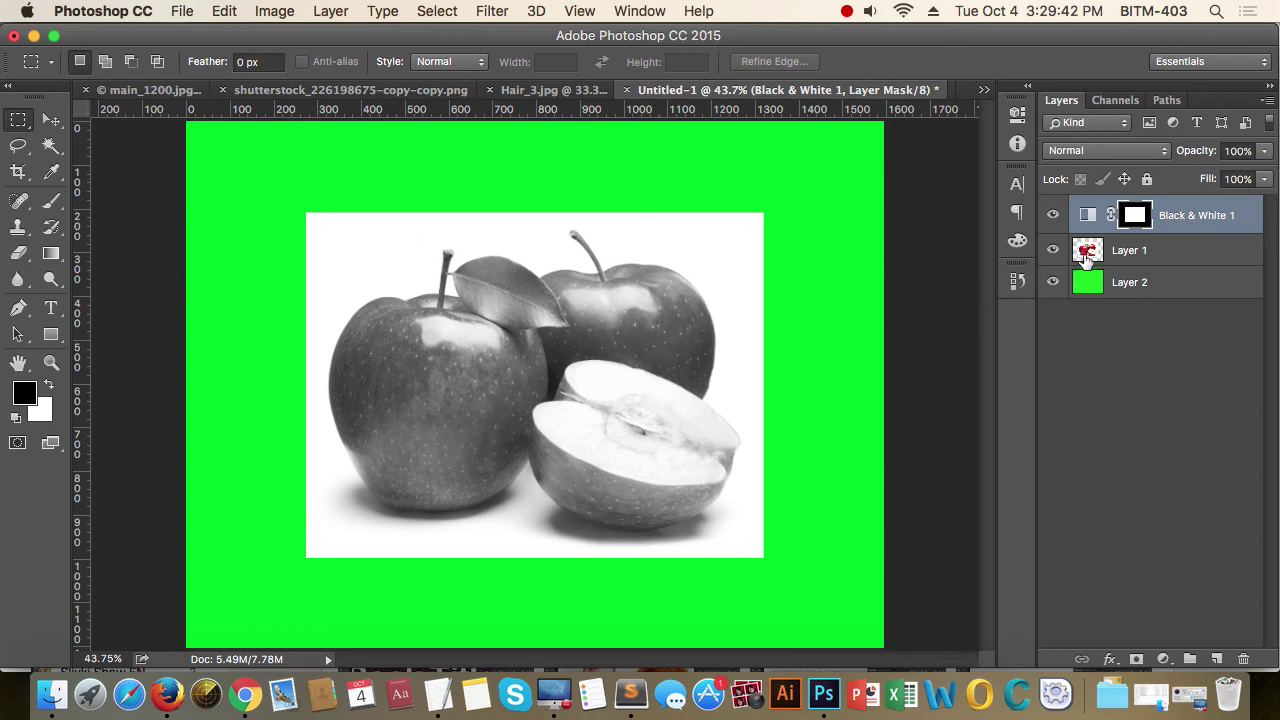
pyautogui.moveTo(1081, 216); pyautogui.dragTo(1243, 659)
# - Outline the left whole apple with the Lasso tool and recolor it green with a Hue/Saturation adjustment layer
pyautogui.scroll(3, 430, 415)
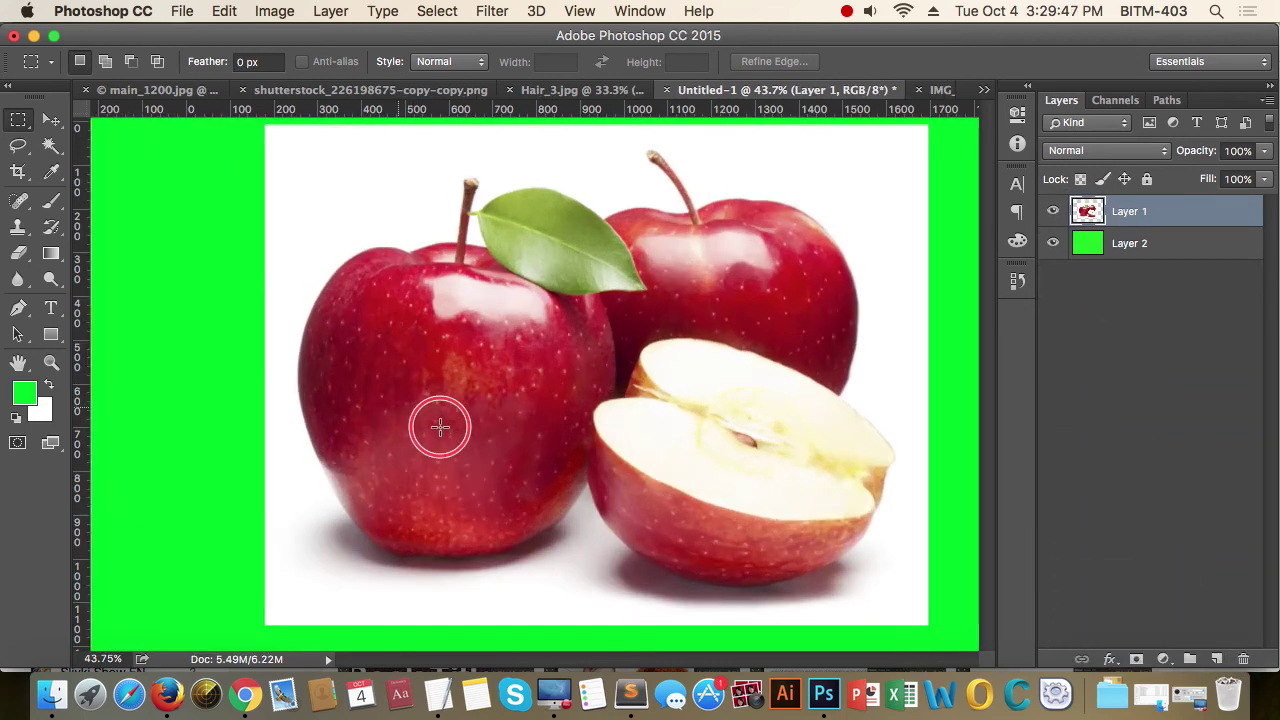
pyautogui.press('l')
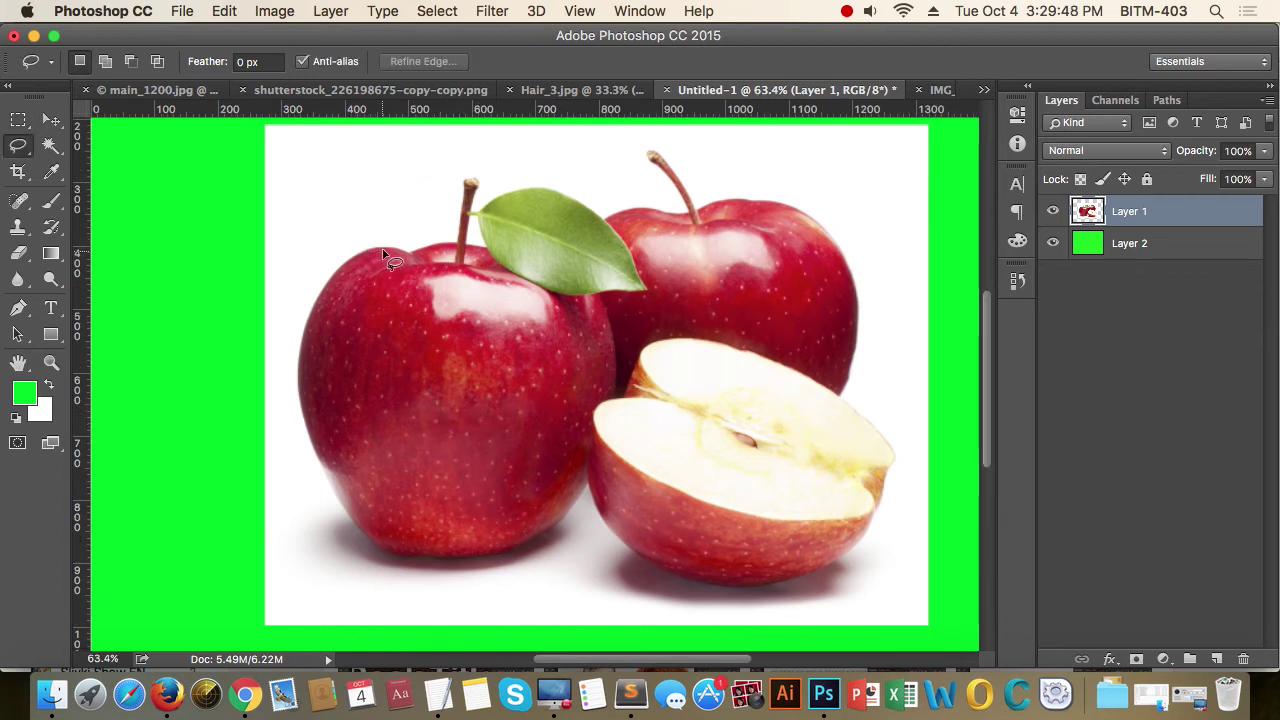
pyautogui.moveTo(378, 249)
pyautogui.mouseDown()
pyautogui.moveTo(309, 372)
pyautogui.moveTo(367, 526)
pyautogui.moveTo(435, 552)
pyautogui.moveTo(526, 553)
pyautogui.moveTo(611, 446)
pyautogui.moveTo(595, 406)
pyautogui.moveTo(608, 352)
pyautogui.moveTo(594, 303)
pyautogui.moveTo(497, 281)
pyautogui.moveTo(444, 251)
pyautogui.moveTo(380, 250)
pyautogui.mouseUp()
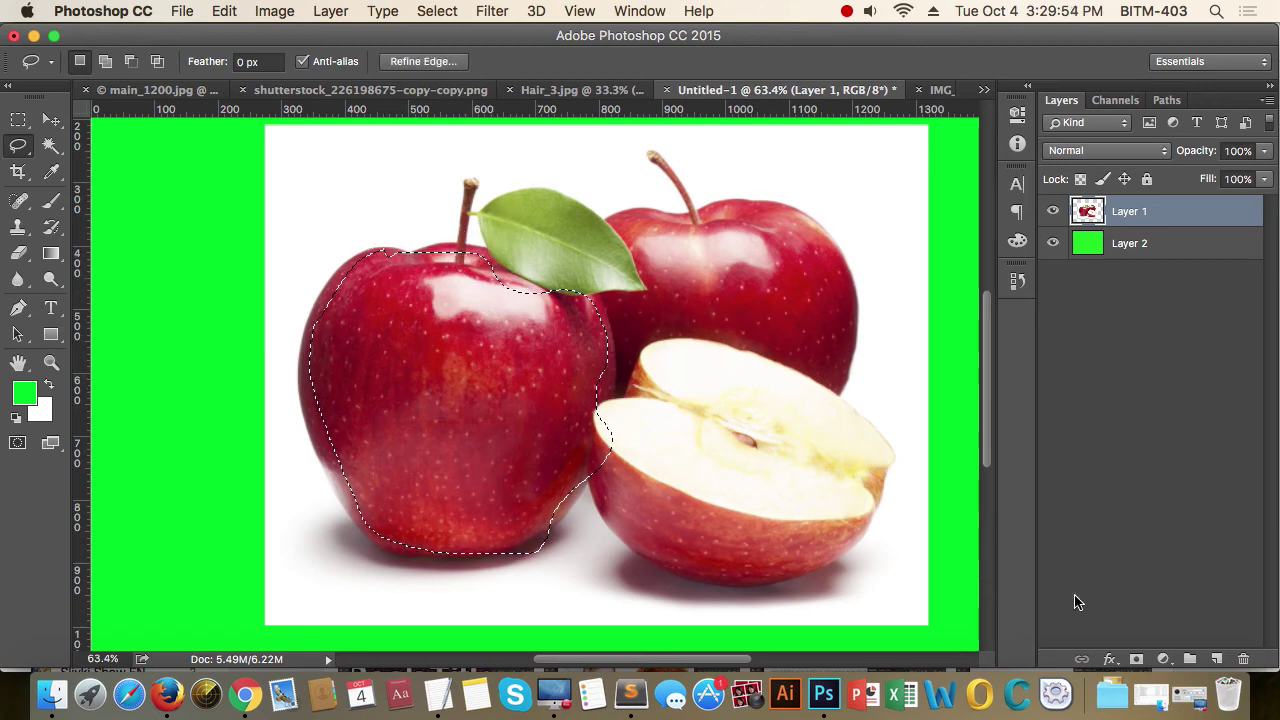
pyautogui.click(1163, 659)
pyautogui.click(1222, 459)
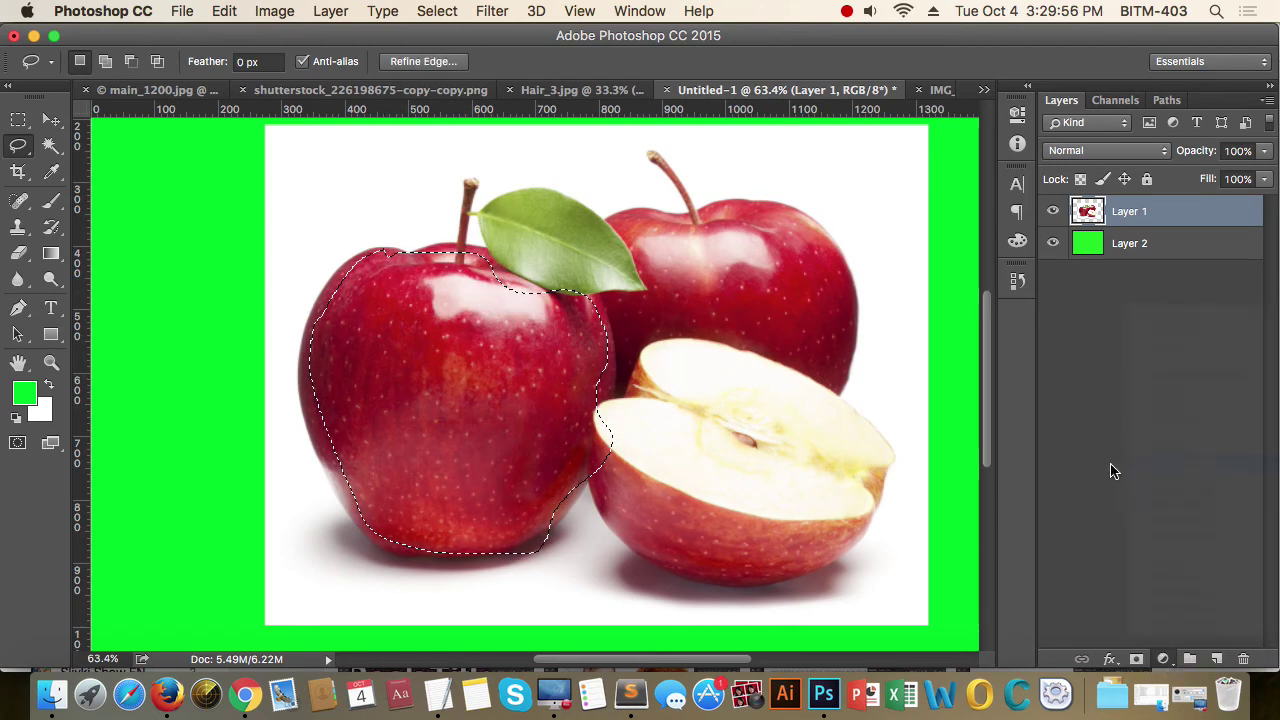
pyautogui.moveTo(850, 245); pyautogui.dragTo(937, 245)
pyautogui.click(1017, 113)
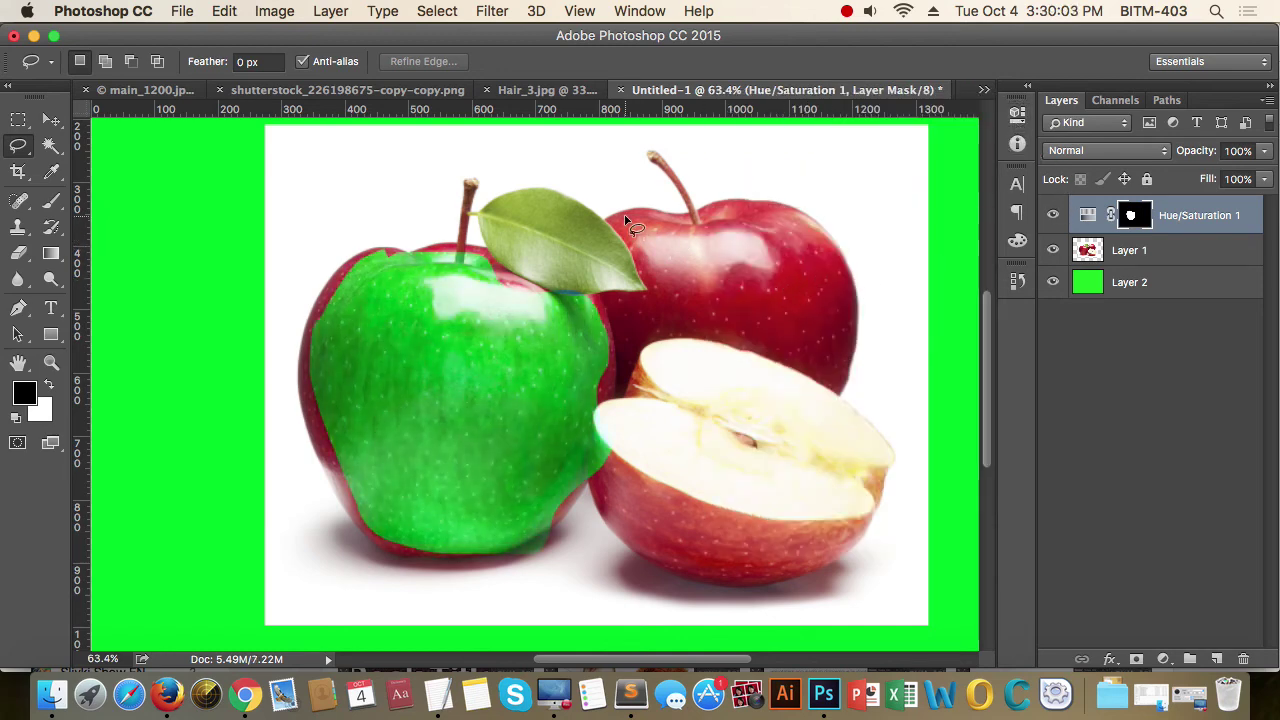
# - Outline the rear apple with the Lasso tool and recolor it with a Hue/Saturation adjustment layer above Layer 1 at hue -89
pyautogui.moveTo(628, 215)
pyautogui.mouseDown()
pyautogui.moveTo(703, 221)
pyautogui.moveTo(750, 204)
pyautogui.moveTo(816, 225)
pyautogui.moveTo(854, 316)
pyautogui.moveTo(834, 374)
pyautogui.moveTo(733, 335)
pyautogui.moveTo(631, 333)
pyautogui.moveTo(663, 288)
pyautogui.moveTo(630, 257)
pyautogui.moveTo(632, 218)
pyautogui.mouseUp()
pyautogui.click(1178, 256)
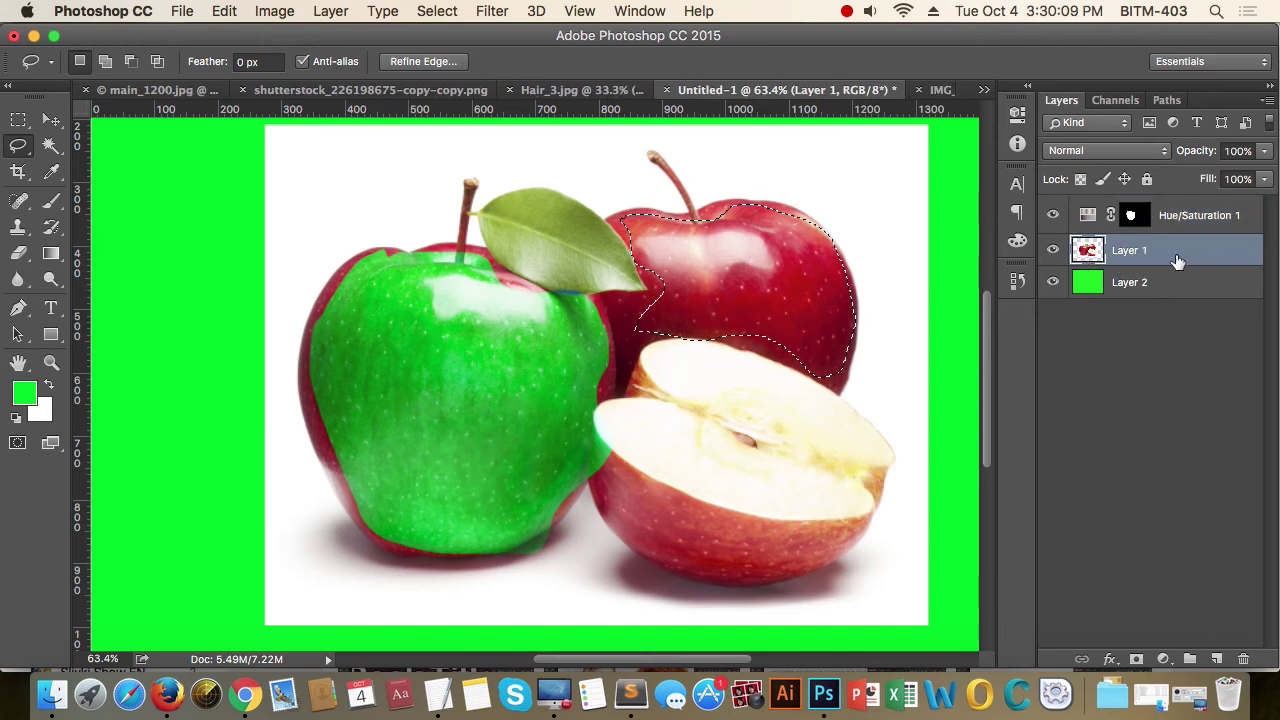
pyautogui.click(1164, 663)
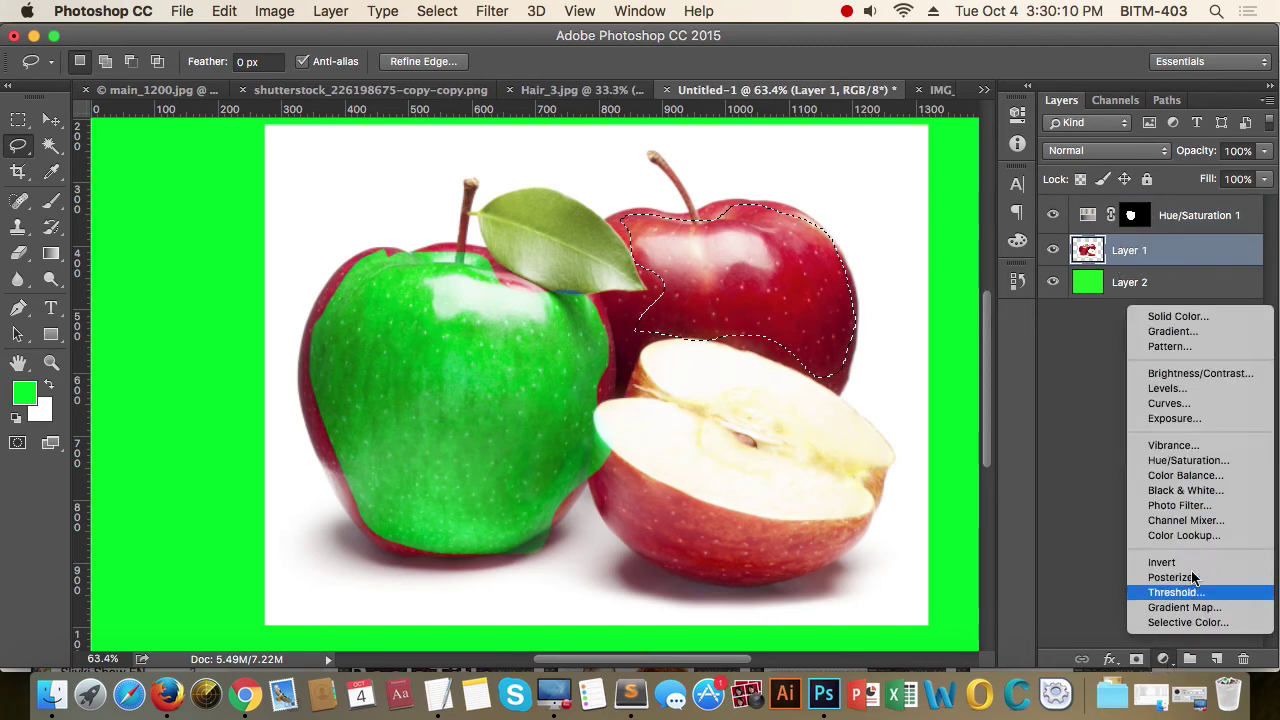
pyautogui.click(1200, 464)
pyautogui.moveTo(846, 236); pyautogui.dragTo(773, 240)
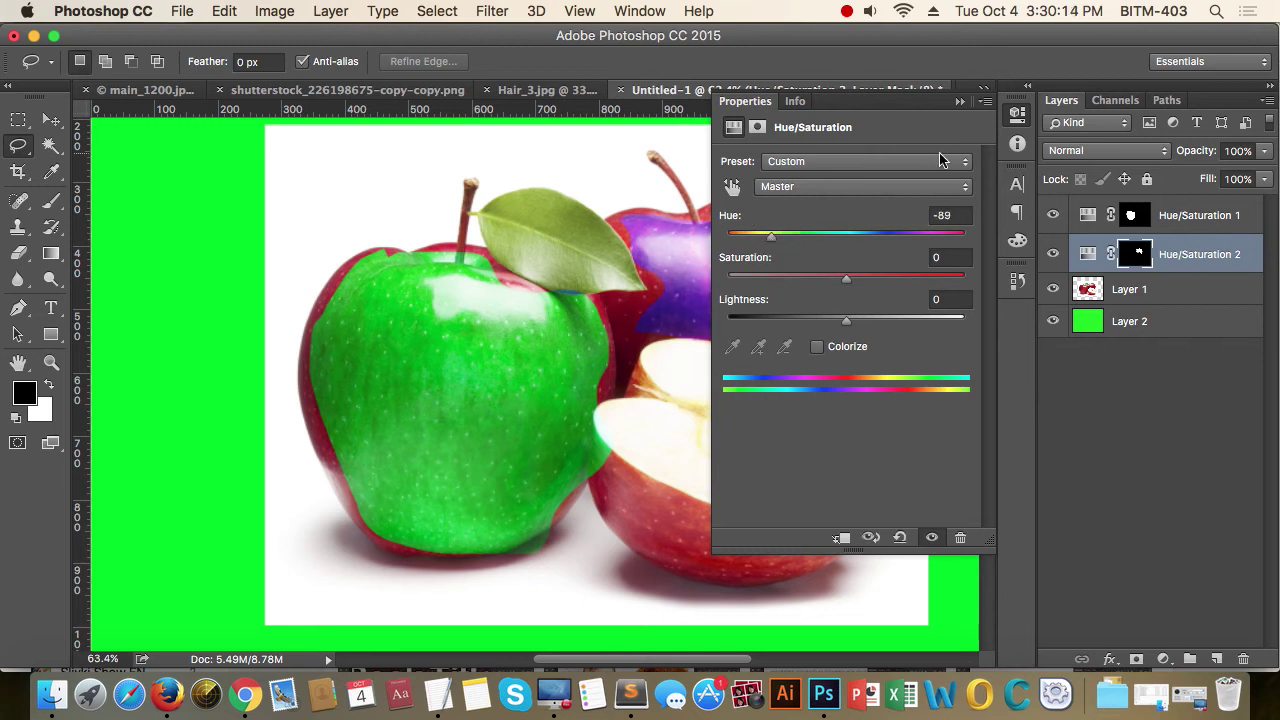
pyautogui.click(1017, 112)
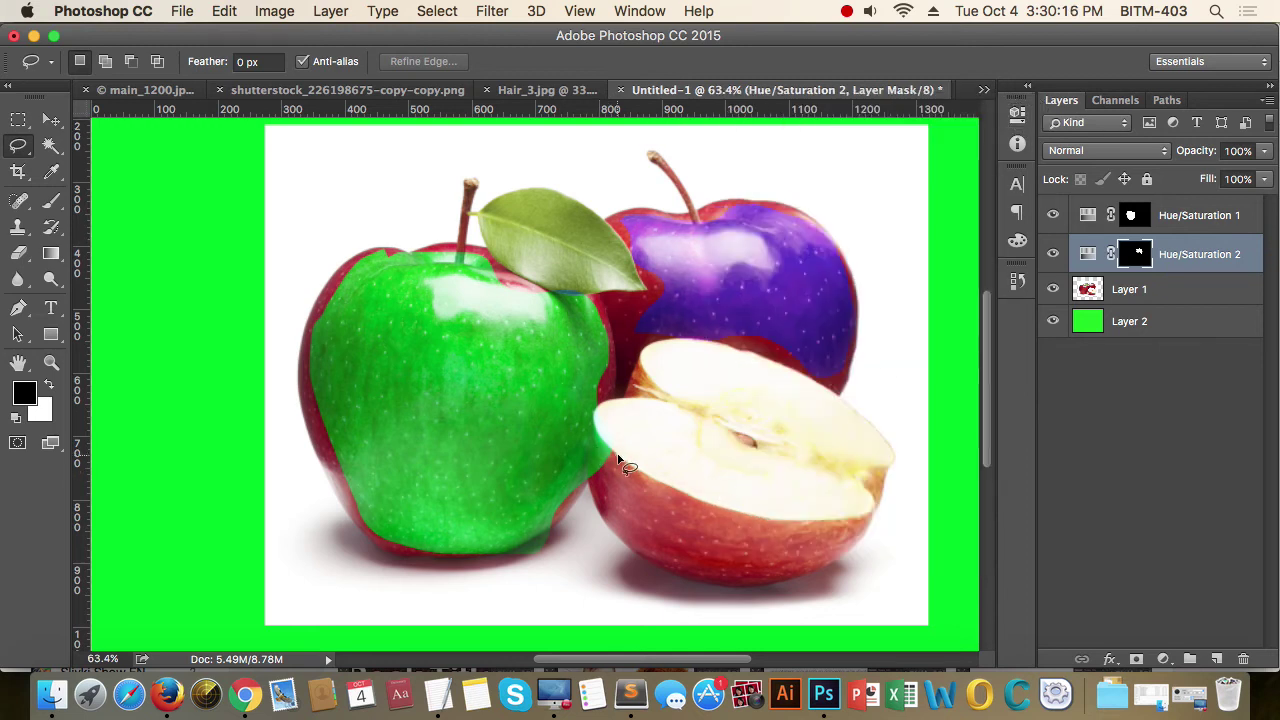
# - Outline the halved apple's red skin with the Lasso tool and recolor it with a Hue/Saturation adjustment layer above Layer 1 at hue +180
pyautogui.moveTo(612, 456)
pyautogui.mouseDown()
pyautogui.moveTo(642, 482)
pyautogui.moveTo(728, 516)
pyautogui.moveTo(866, 510)
pyautogui.moveTo(837, 546)
pyautogui.moveTo(791, 568)
pyautogui.moveTo(659, 580)
pyautogui.moveTo(605, 503)
pyautogui.moveTo(620, 460)
pyautogui.mouseUp()
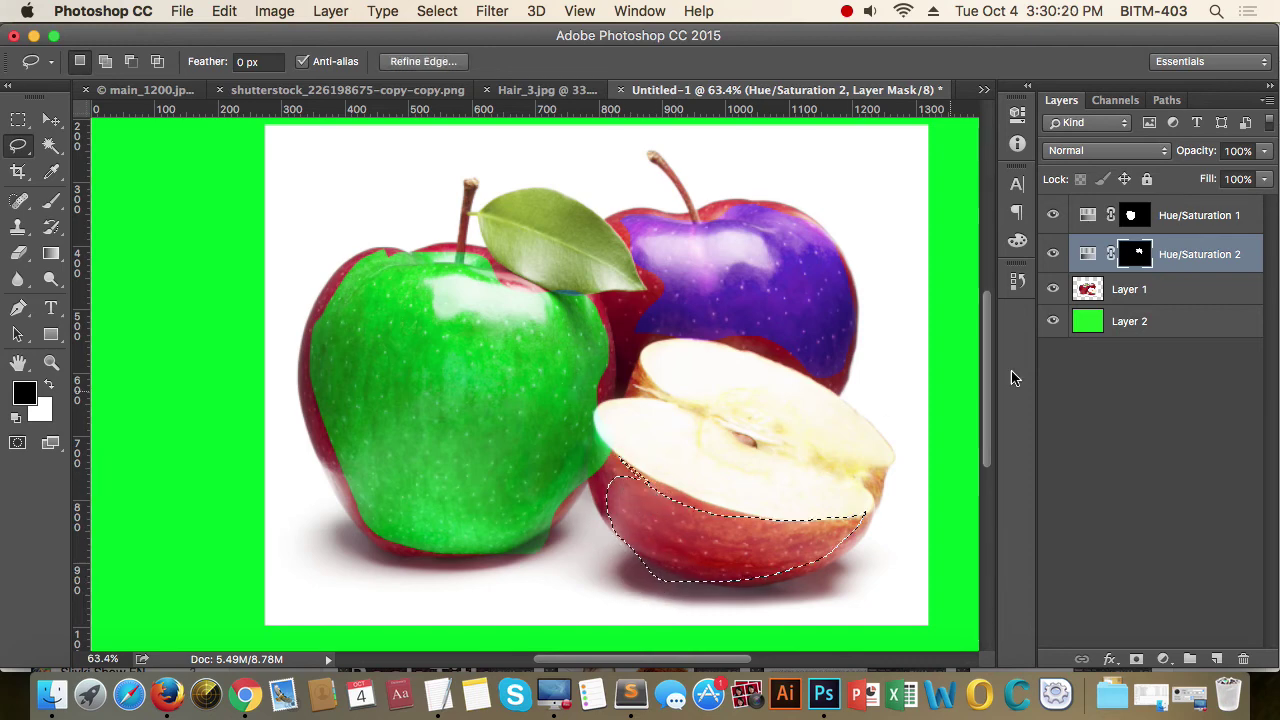
pyautogui.click(1145, 290)
pyautogui.click(1162, 659)
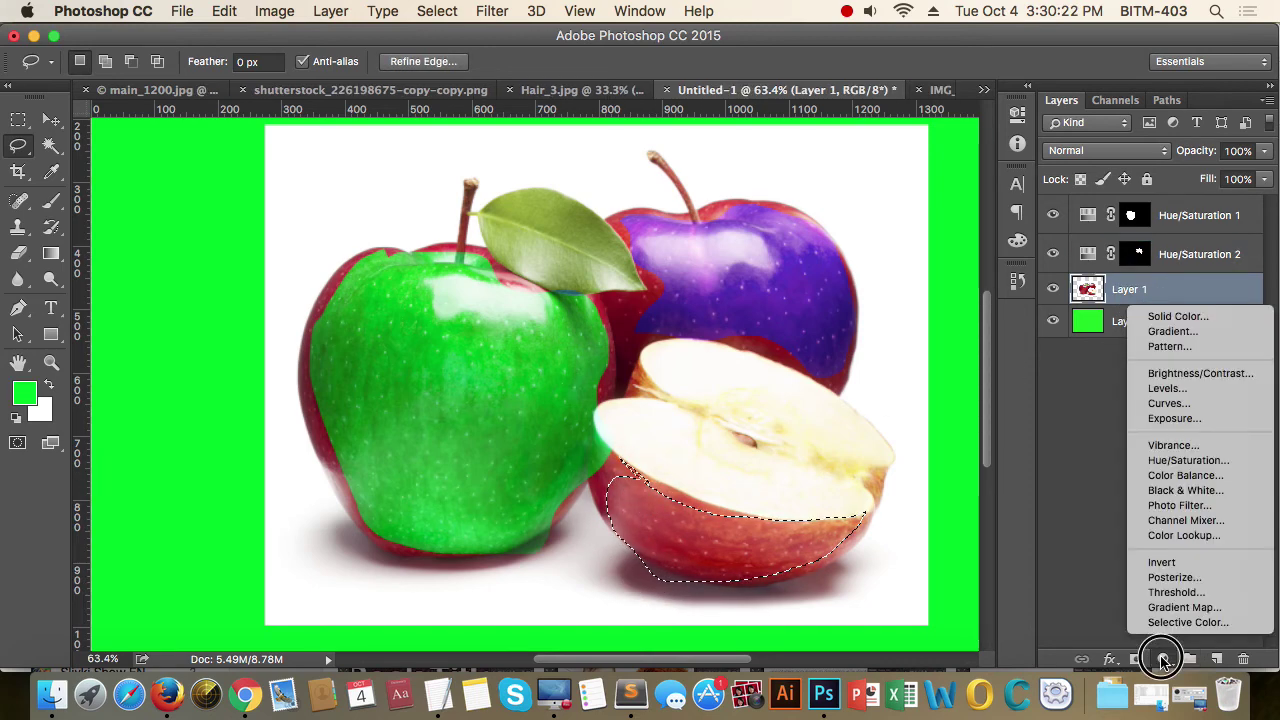
pyautogui.click(1196, 460)
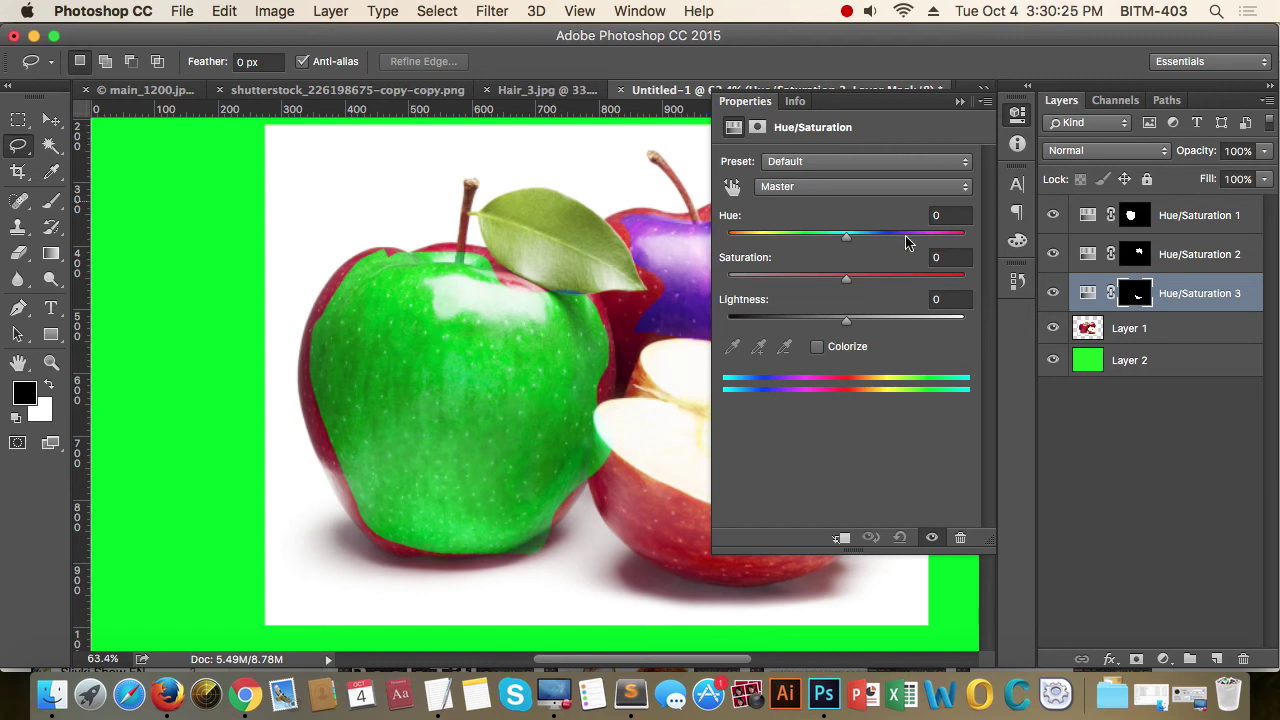
pyautogui.keyDown('alt'); pyautogui.click(583, 360); pyautogui.keyUp('alt')
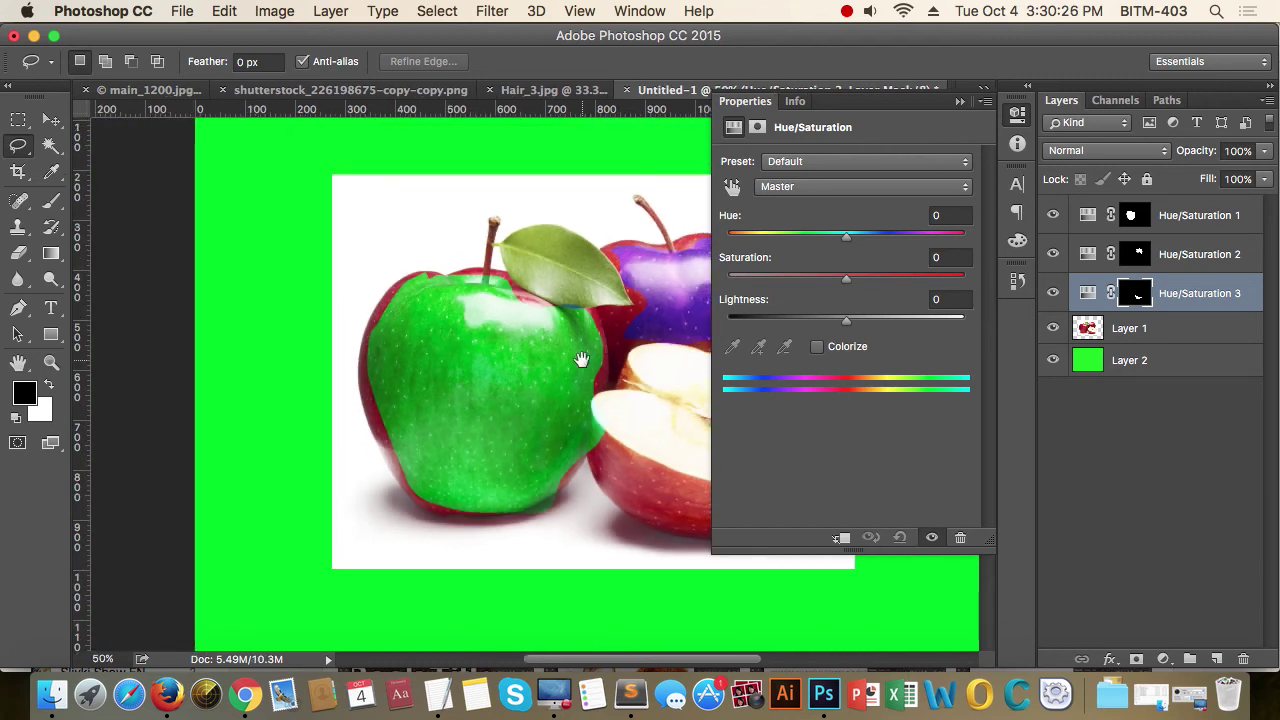
pyautogui.moveTo(408, 328); pyautogui.dragTo(78, 270)
pyautogui.moveTo(842, 245); pyautogui.dragTo(970, 248)
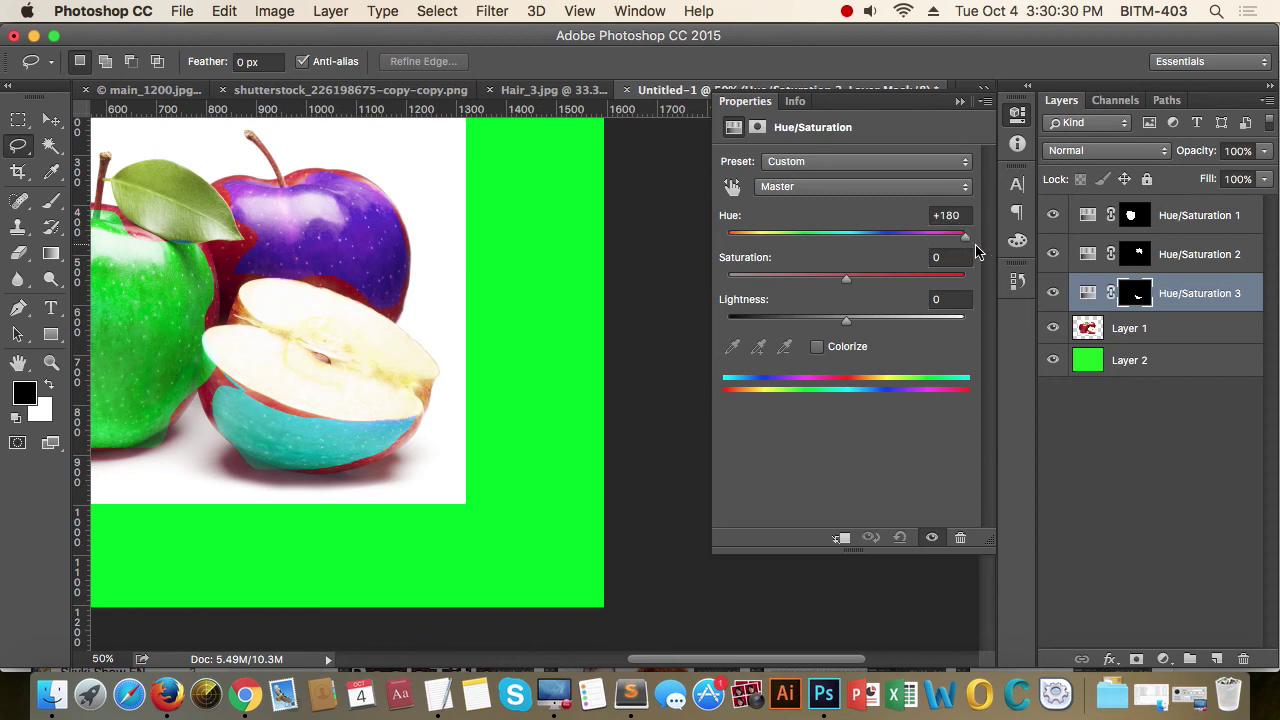
pyautogui.click(1017, 114)
# - Select the Hue/Saturation 1 layer and toggle its visibility off and on to compare the left apple's color
pyautogui.hscroll(-5, 774, 380)
pyautogui.scroll(2, 774, 380)
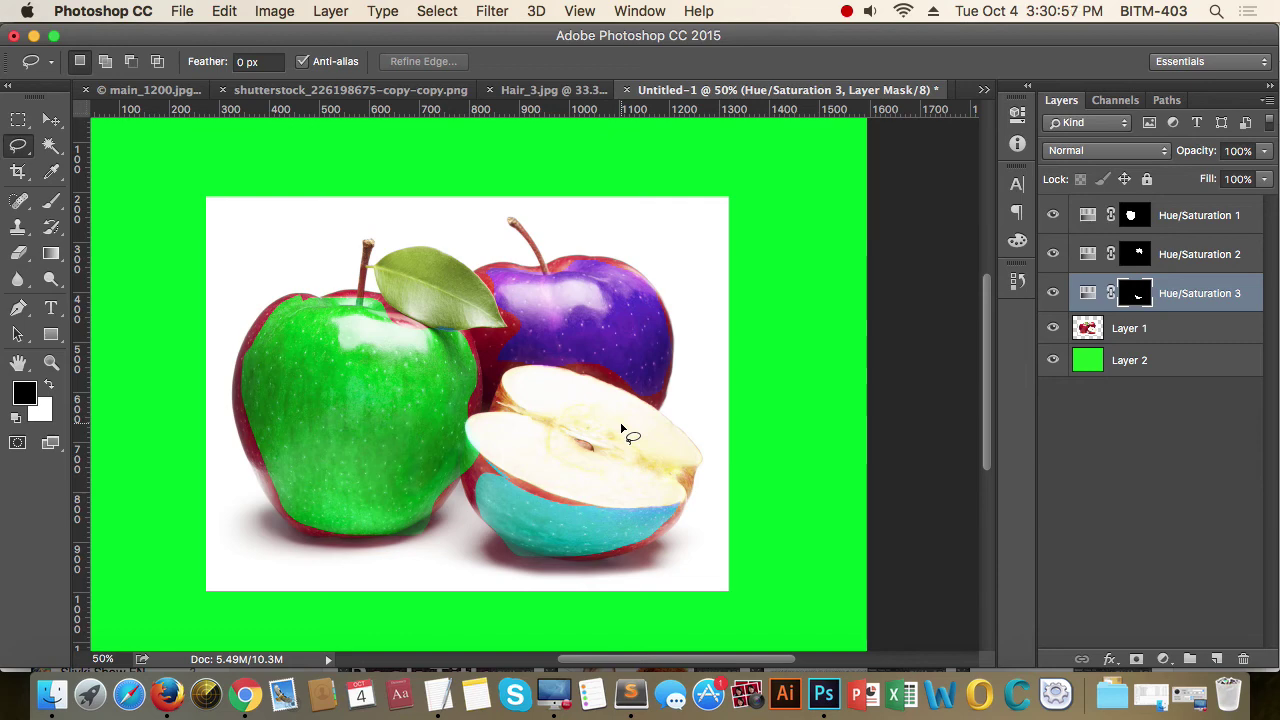
pyautogui.keyDown('alt'); pyautogui.keyDown('super'); pyautogui.click(600, 410); pyautogui.keyUp('super'); pyautogui.keyUp('alt')
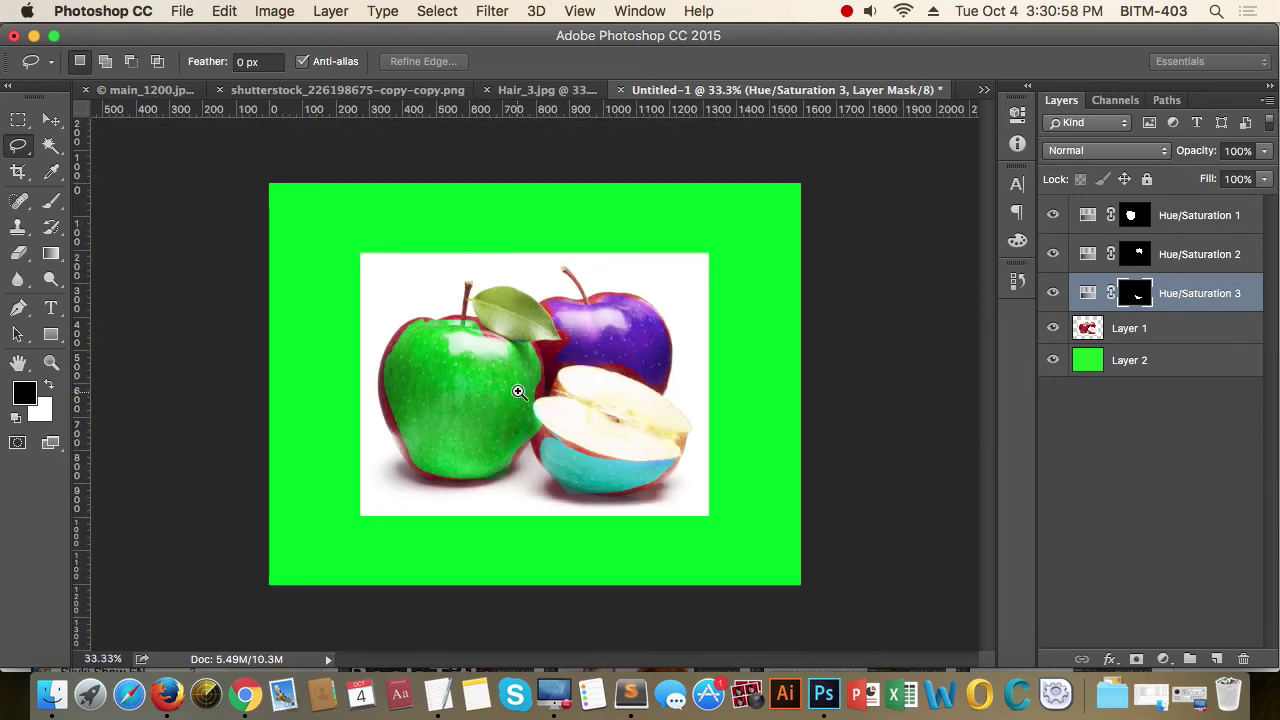
pyautogui.scroll(5, 518, 391)
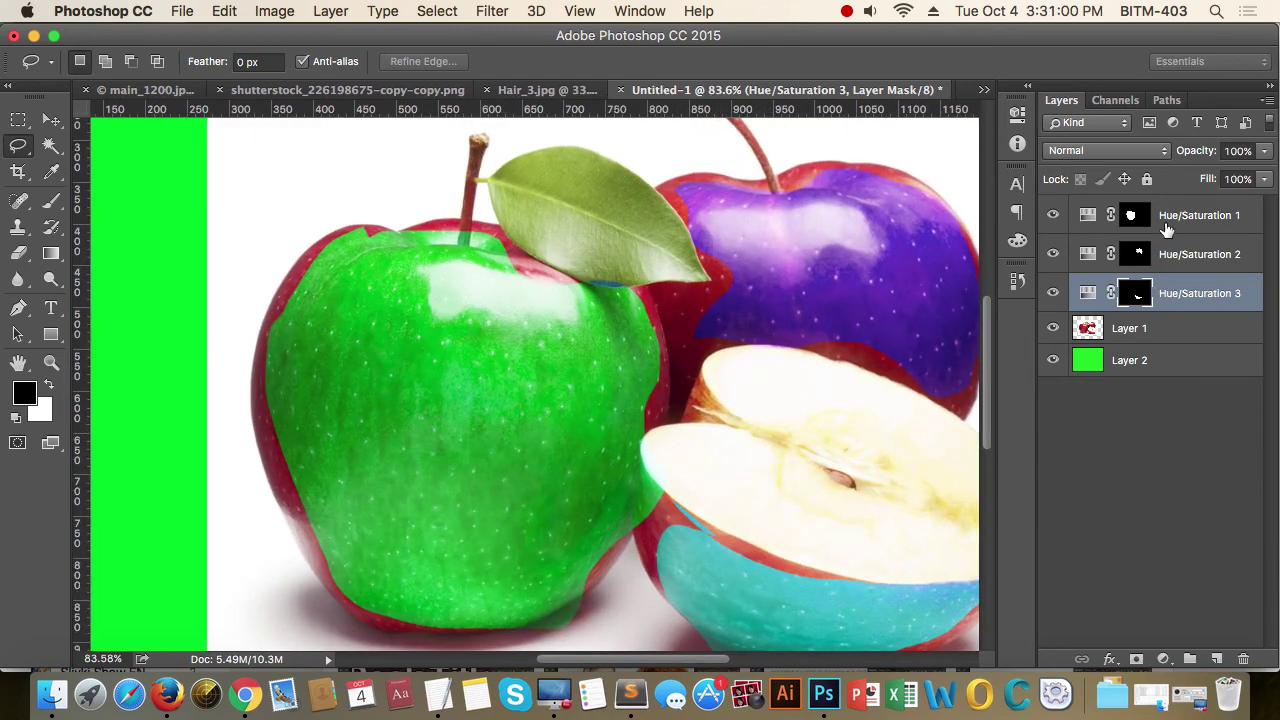
pyautogui.click(1165, 229)
pyautogui.click(1052, 214)
pyautogui.click(1052, 214)
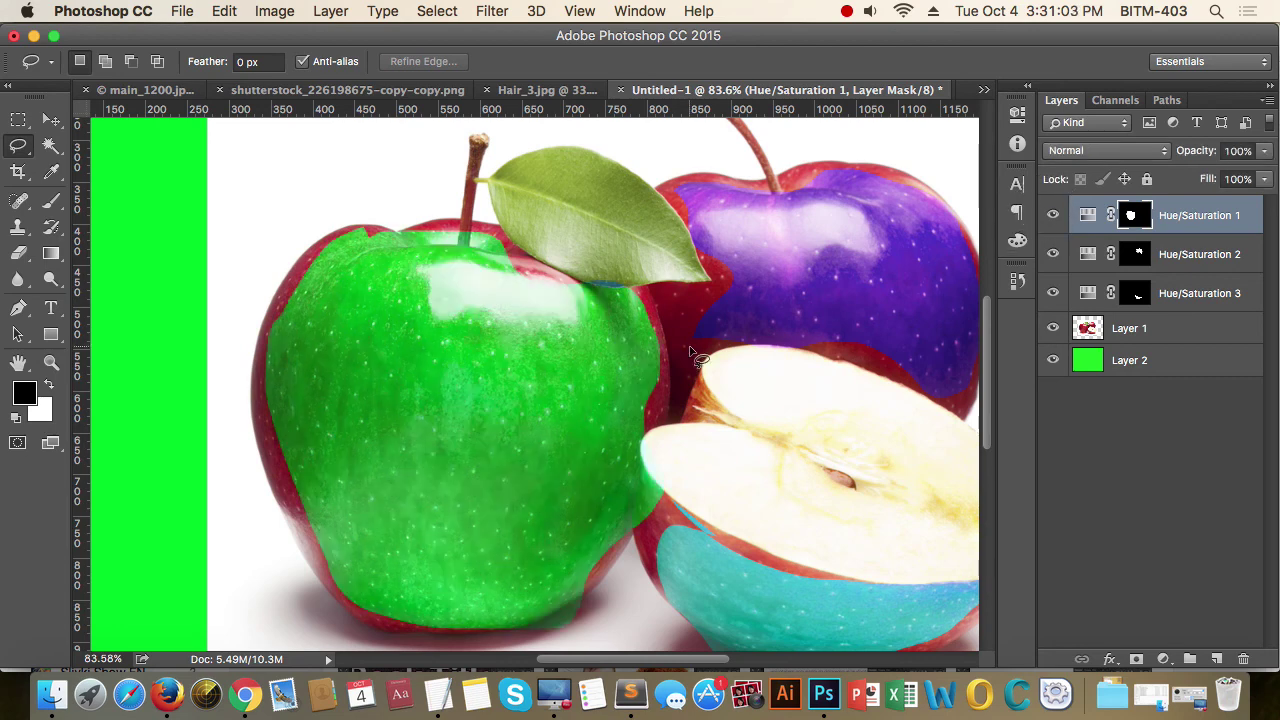
# - With the Move tool active, try opacities of 50%, 70%, 100%, 55% and 98% on the Hue/Saturation 1 layer
pyautogui.press('v')
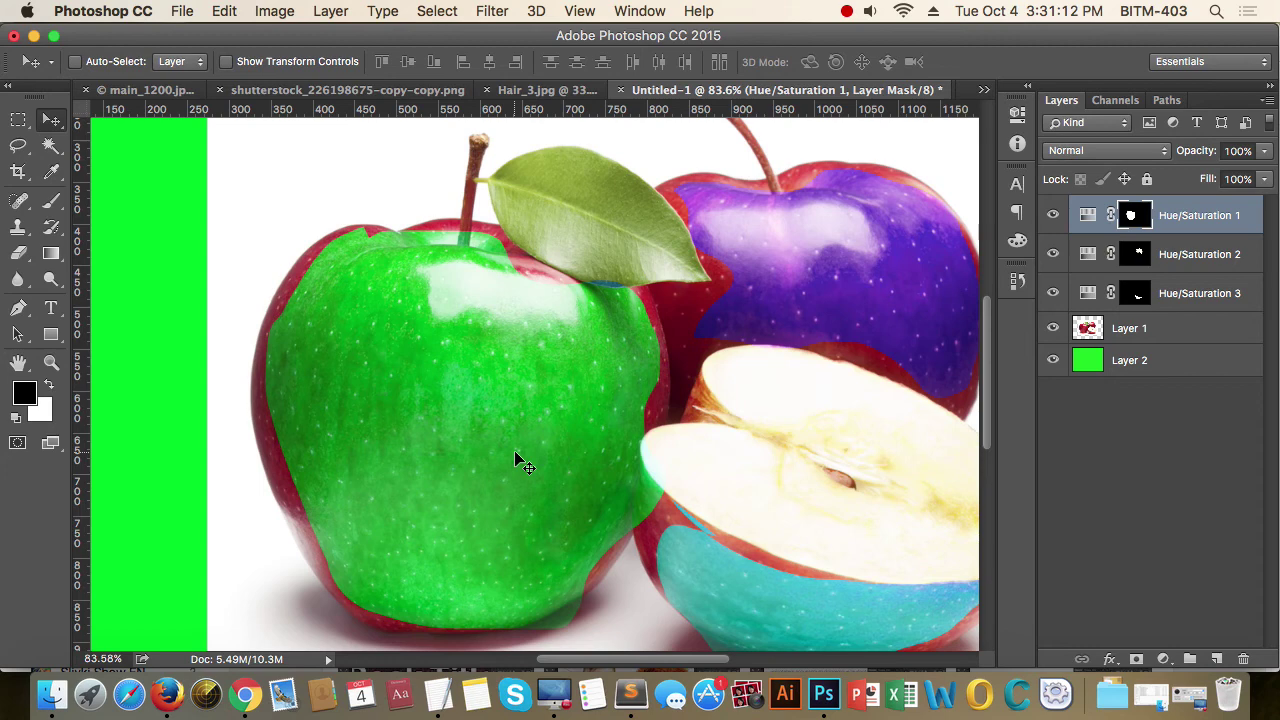
pyautogui.press('5')
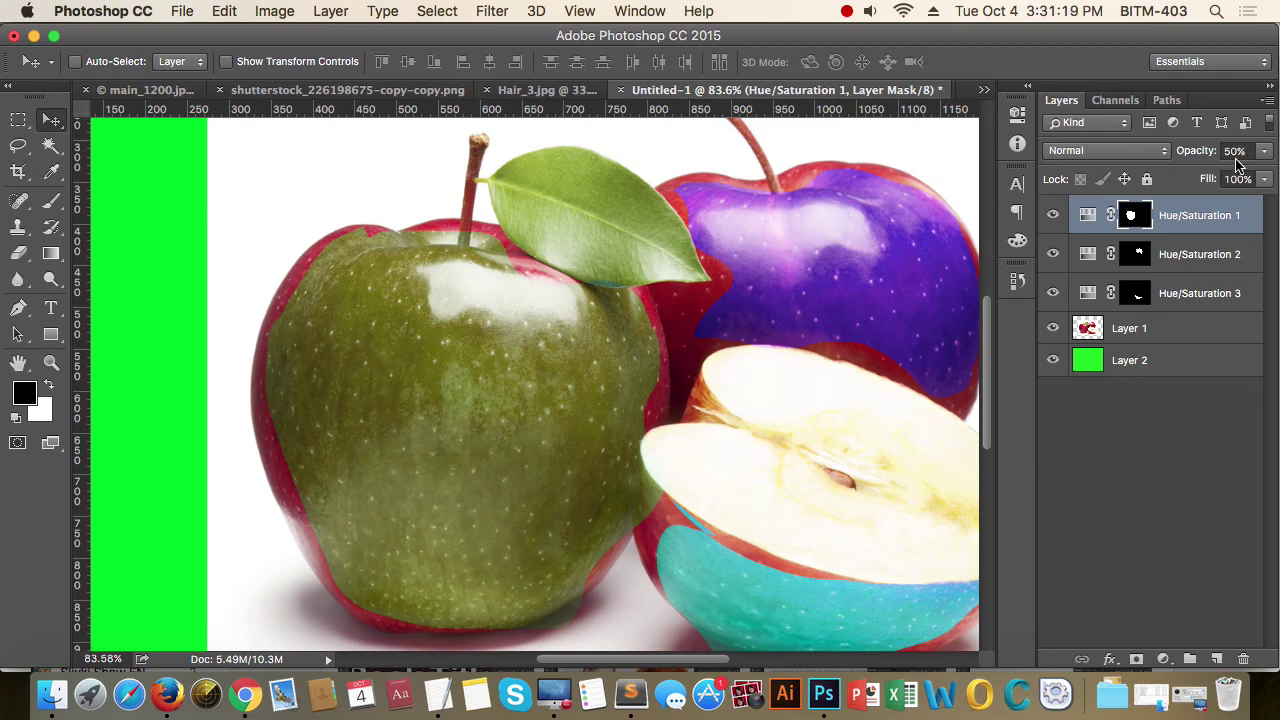
pyautogui.press('7')
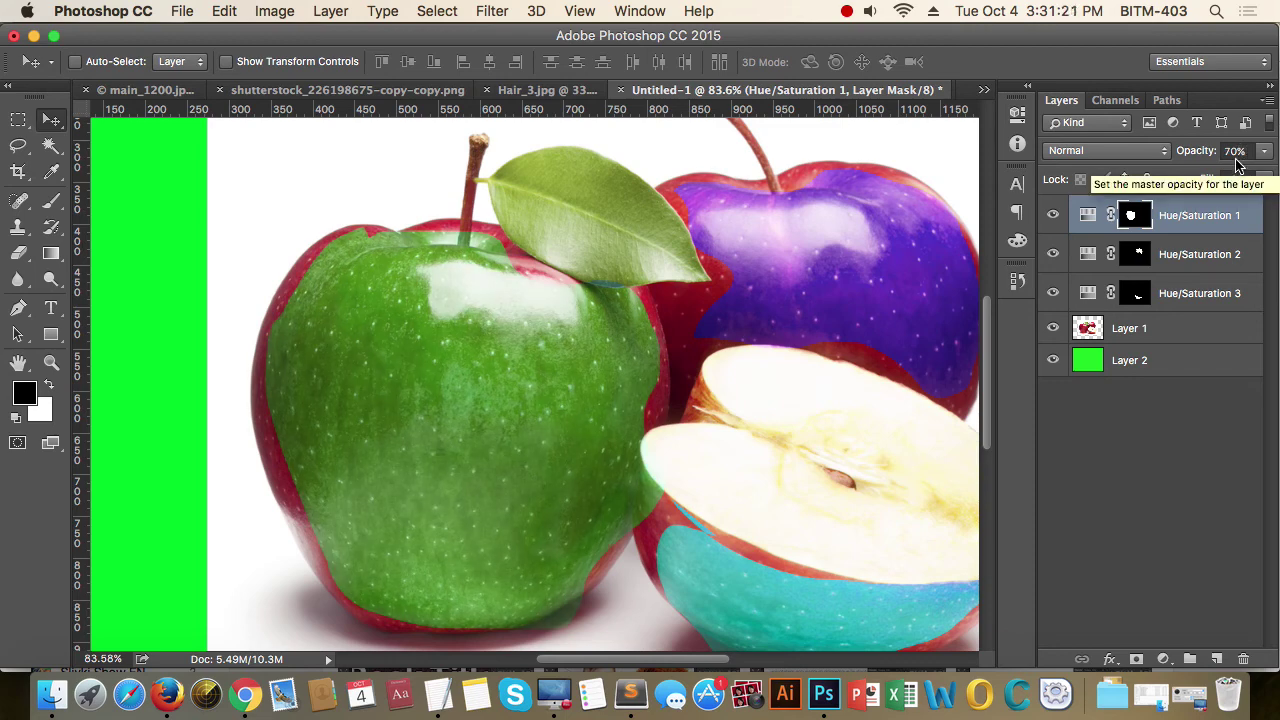
pyautogui.press('0')
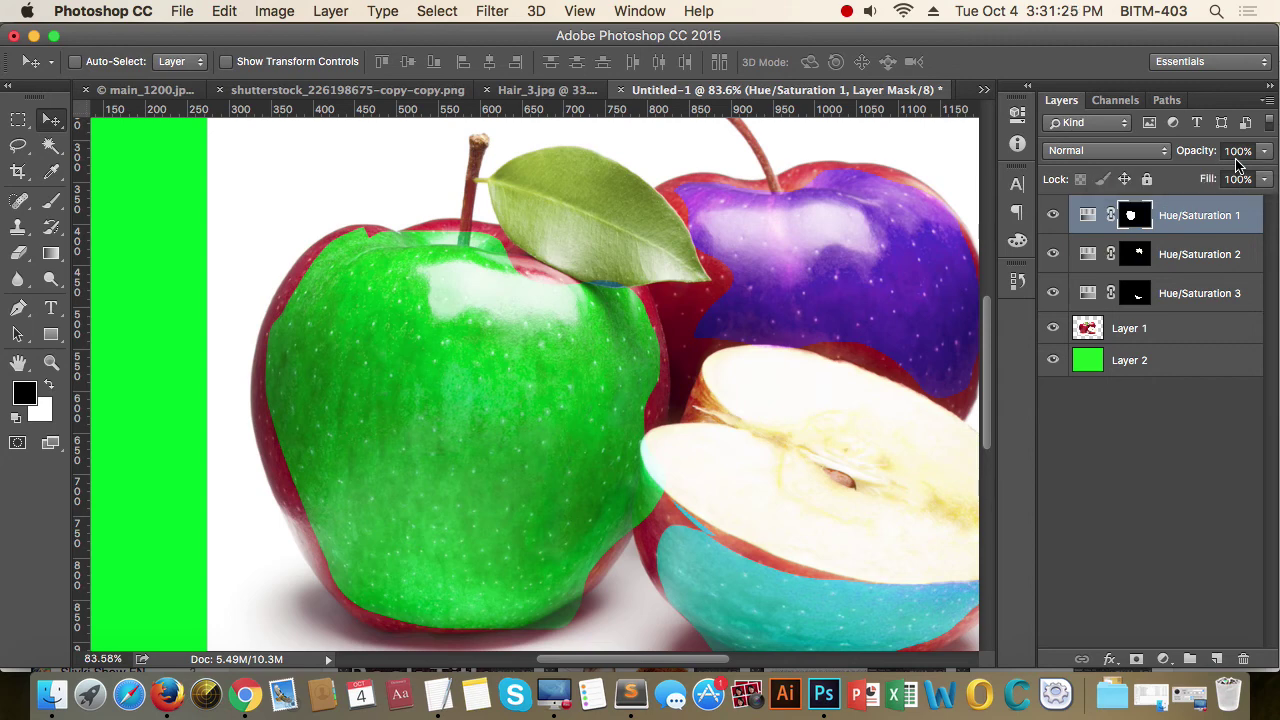
pyautogui.press('5')
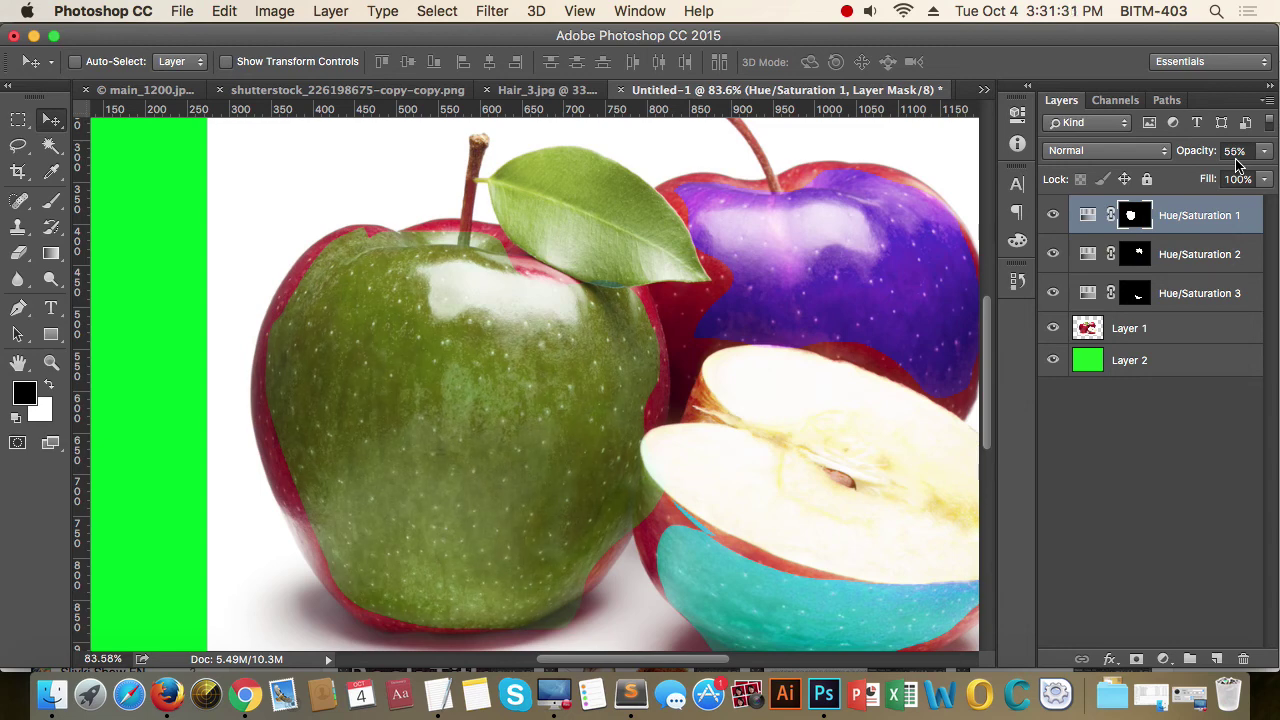
pyautogui.press('9')
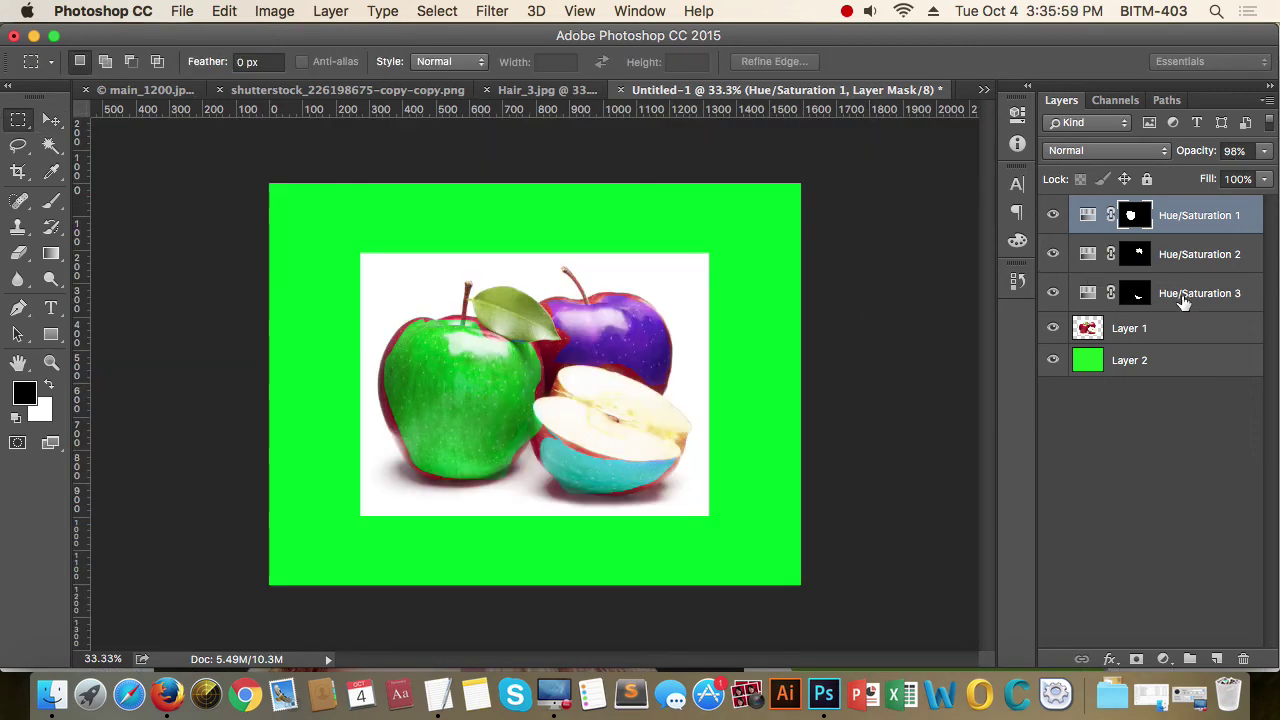
# - Delete the three masked Hue/Saturation layers and add a new one above Layer 1 with hue +87 and saturation +34
pyautogui.keyDown('shift'); pyautogui.click(1183, 296); pyautogui.keyUp('shift')
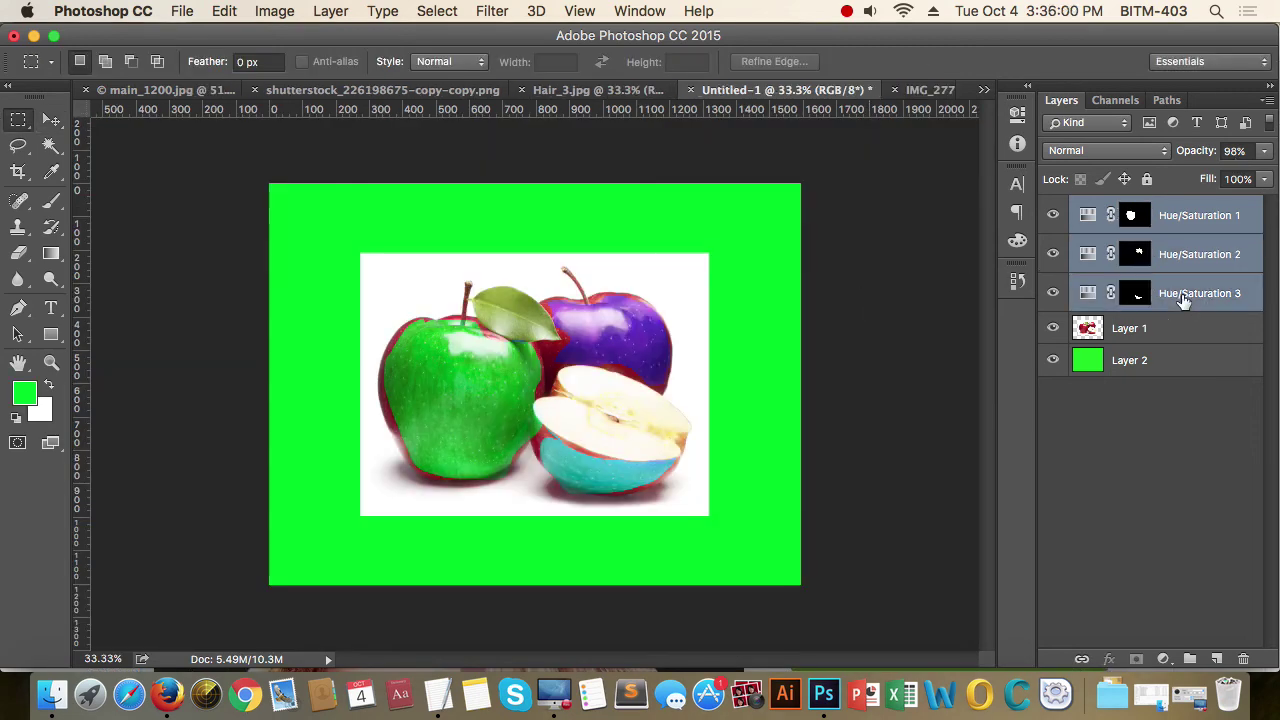
pyautogui.press('BackSpace')
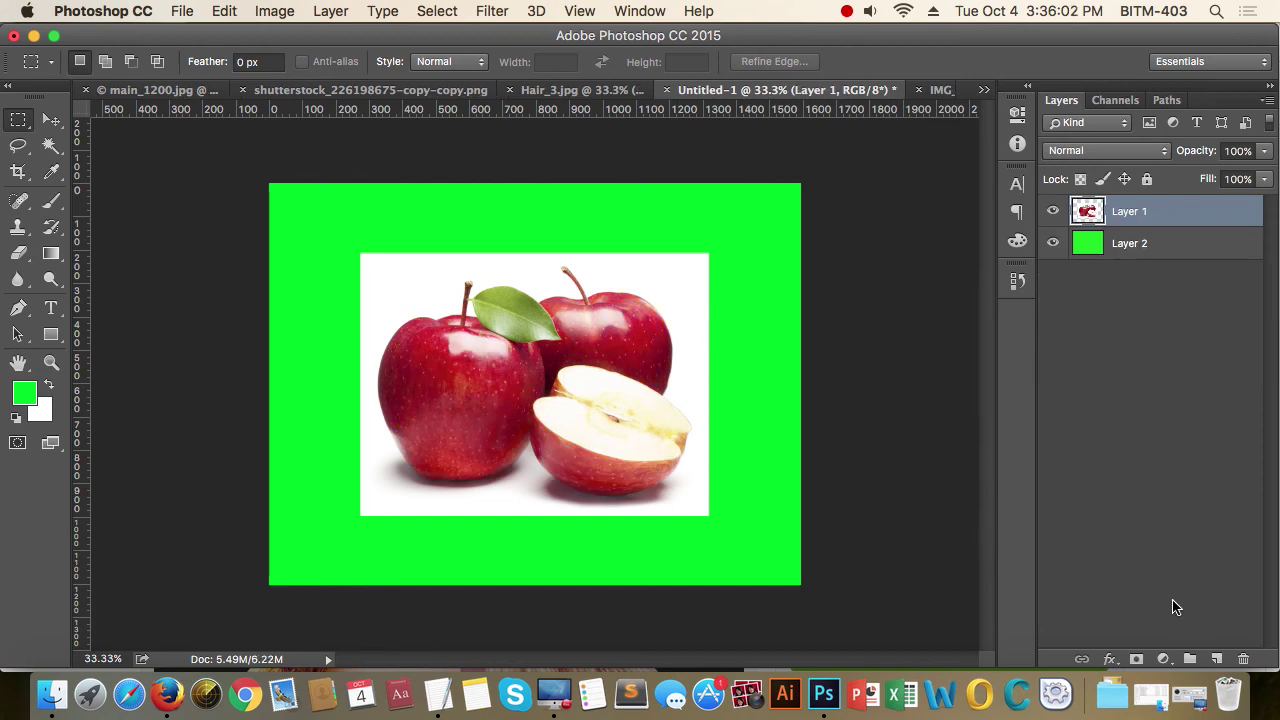
pyautogui.click(1163, 659)
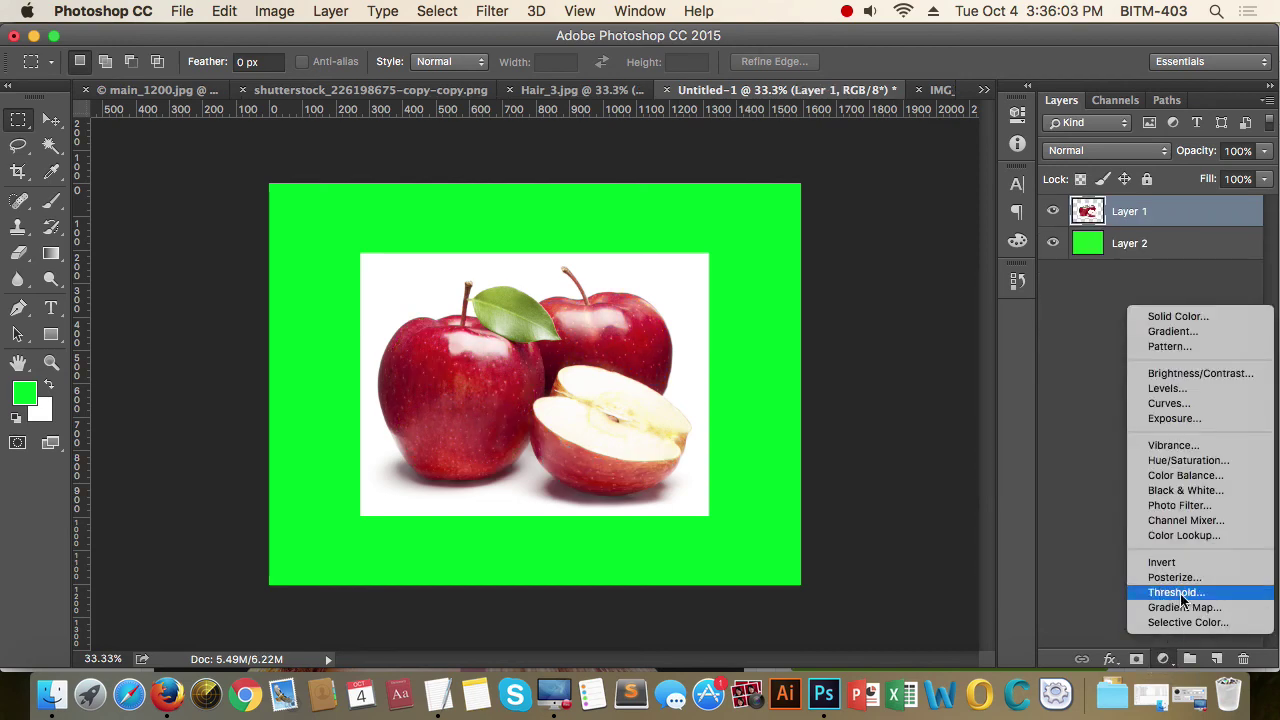
pyautogui.click(1218, 462)
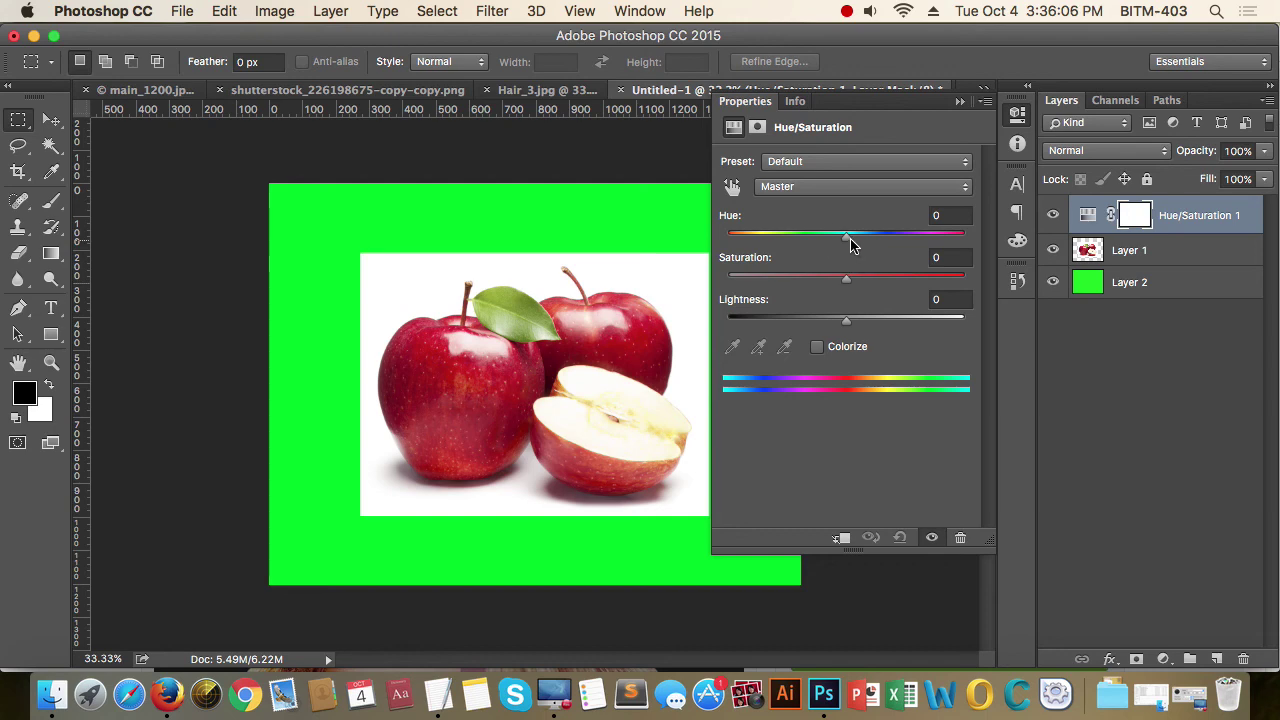
pyautogui.moveTo(850, 245); pyautogui.dragTo(920, 247)
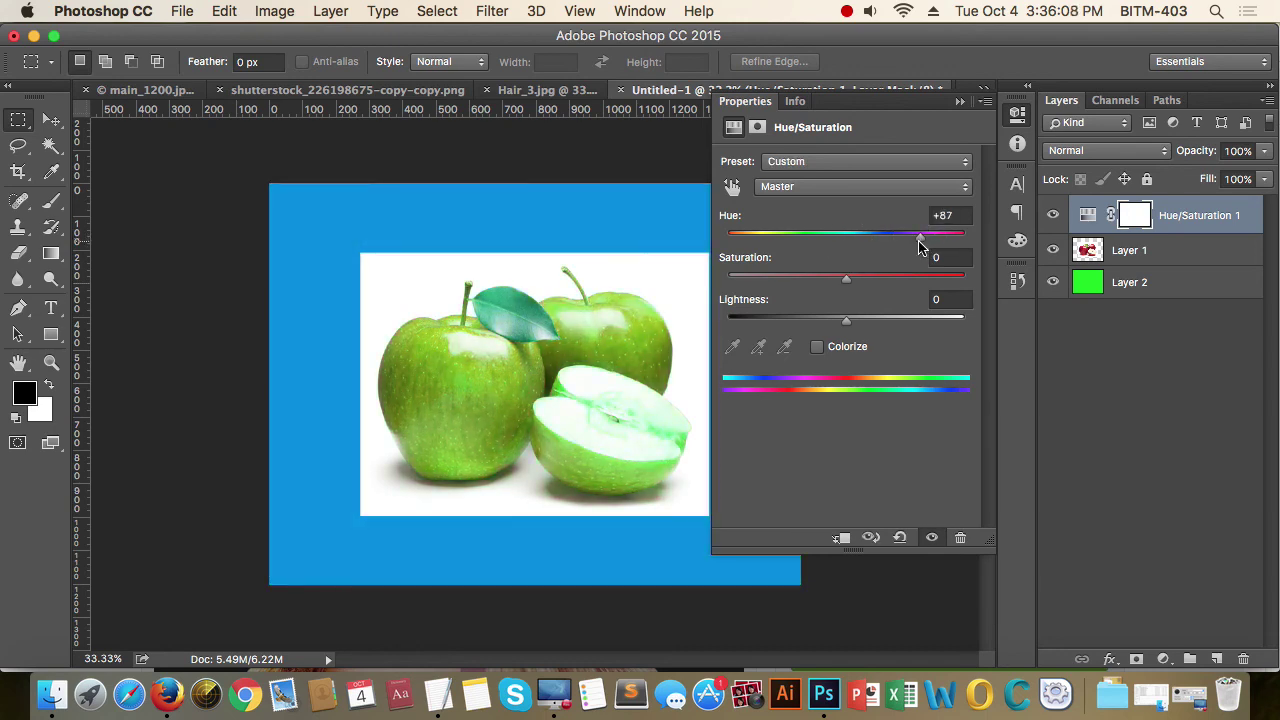
pyautogui.moveTo(849, 277); pyautogui.dragTo(888, 279)
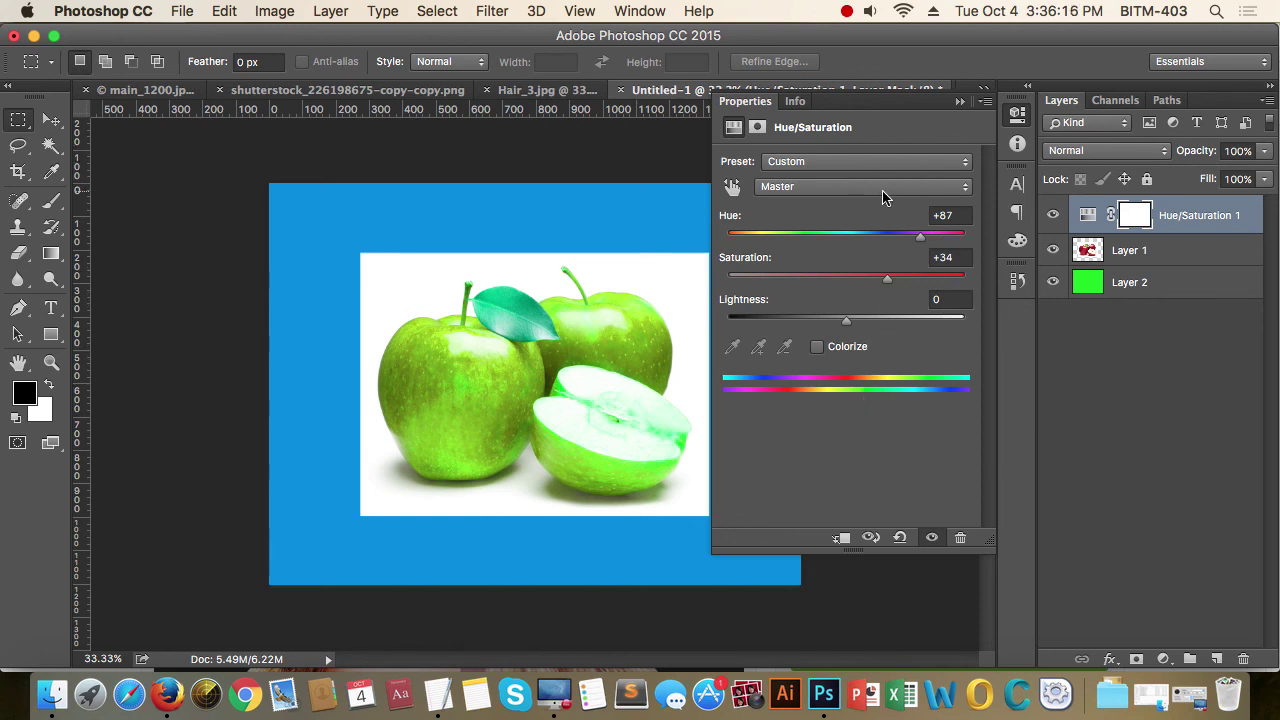
pyautogui.click(1018, 116)
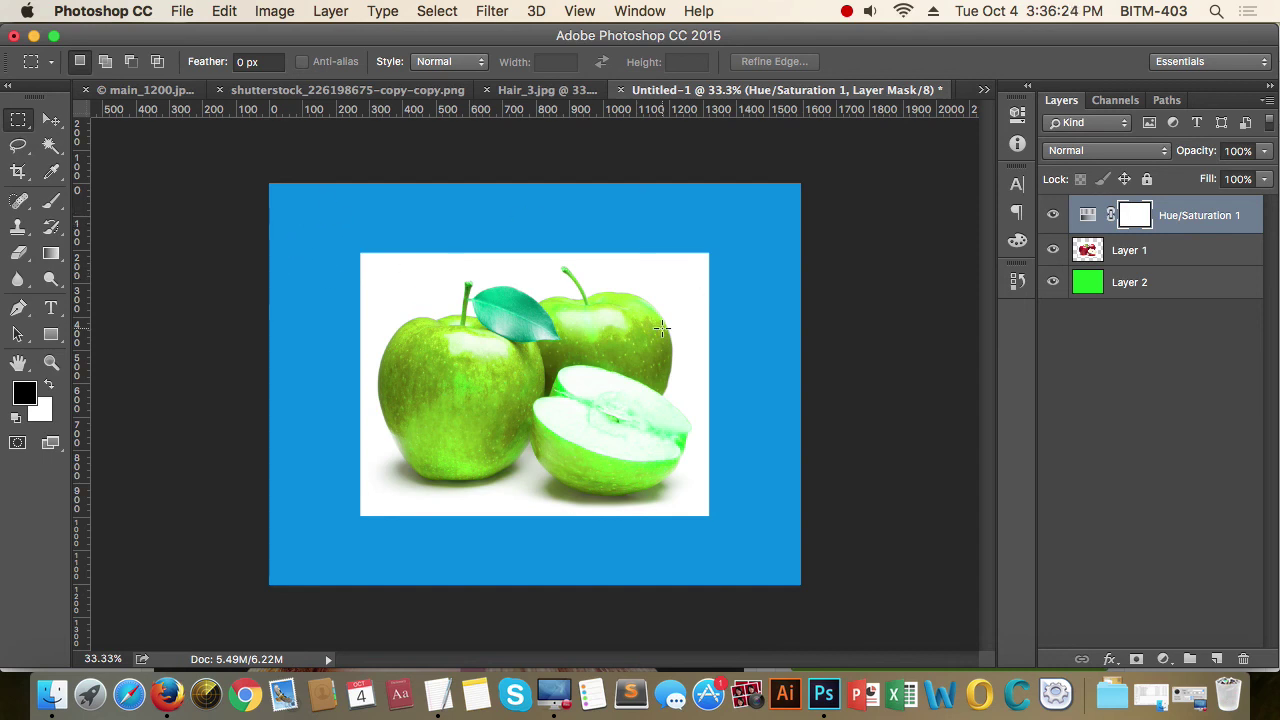
# - Clip the Hue/Saturation adjustment layer to Layer 1, release it for comparison, and clip it again
pyautogui.doubleClick(1088, 217)
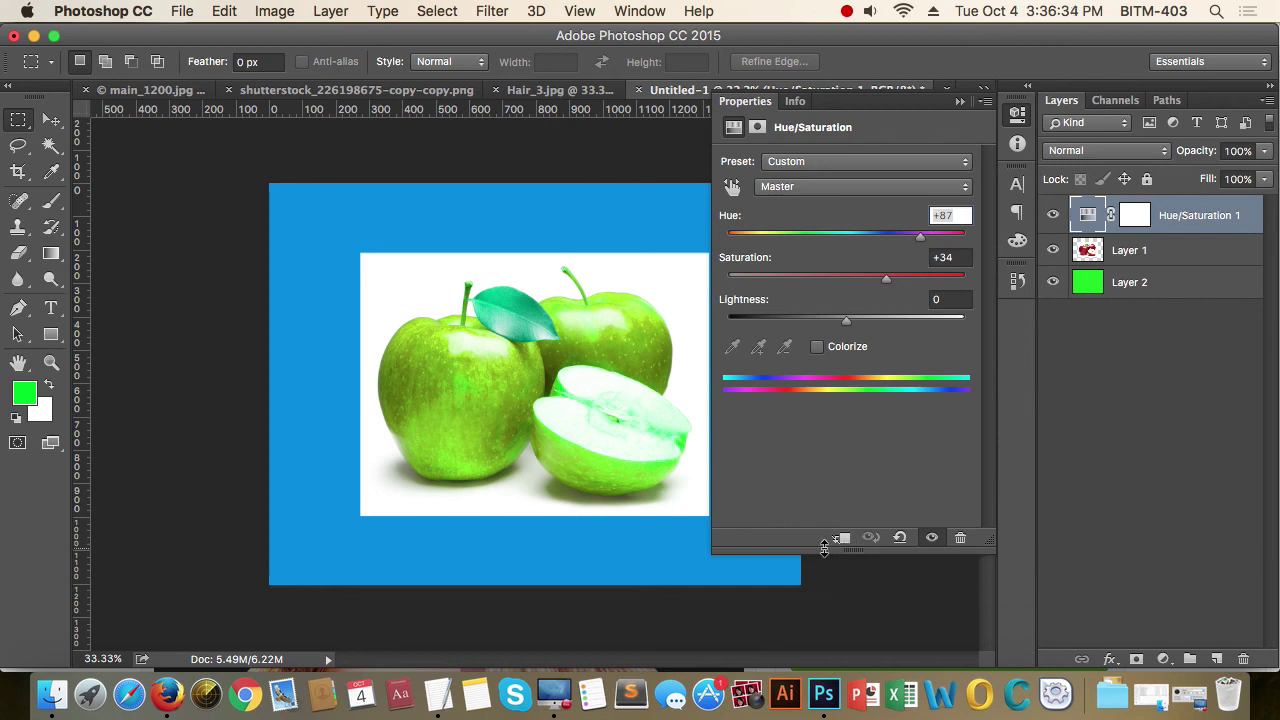
pyautogui.click(843, 540)
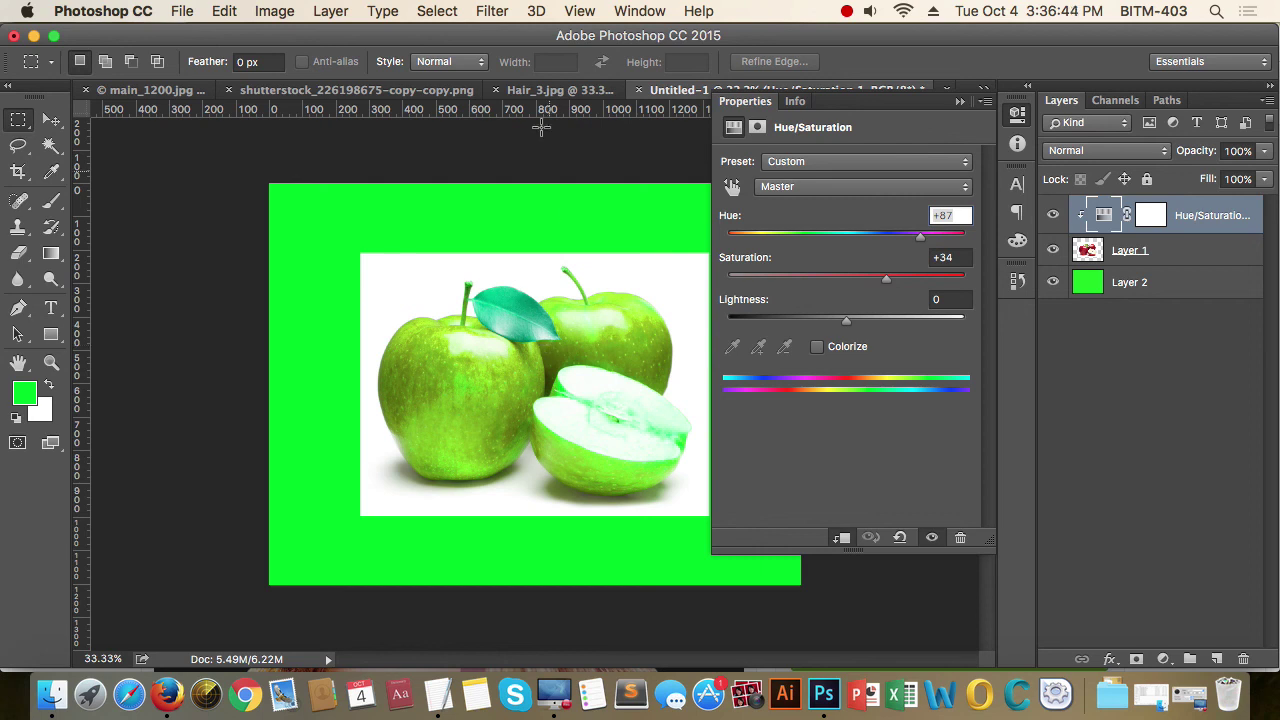
pyautogui.click(330, 11)
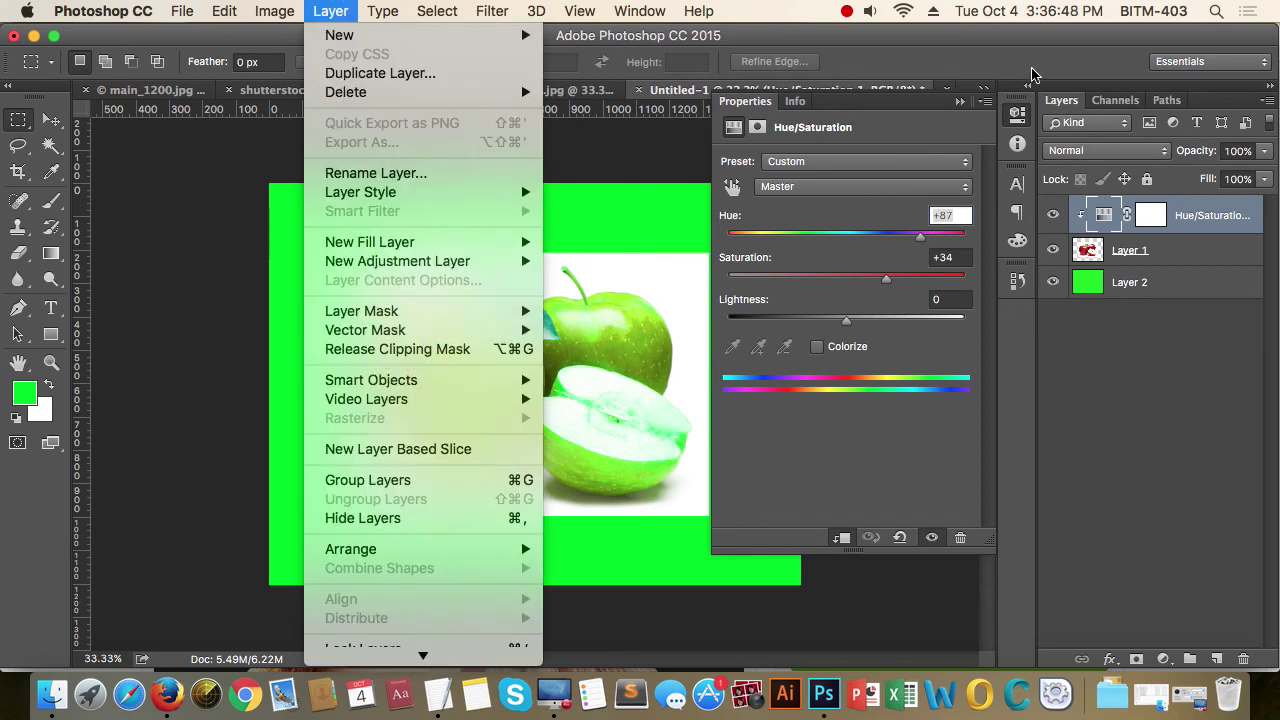
pyautogui.press('Escape')
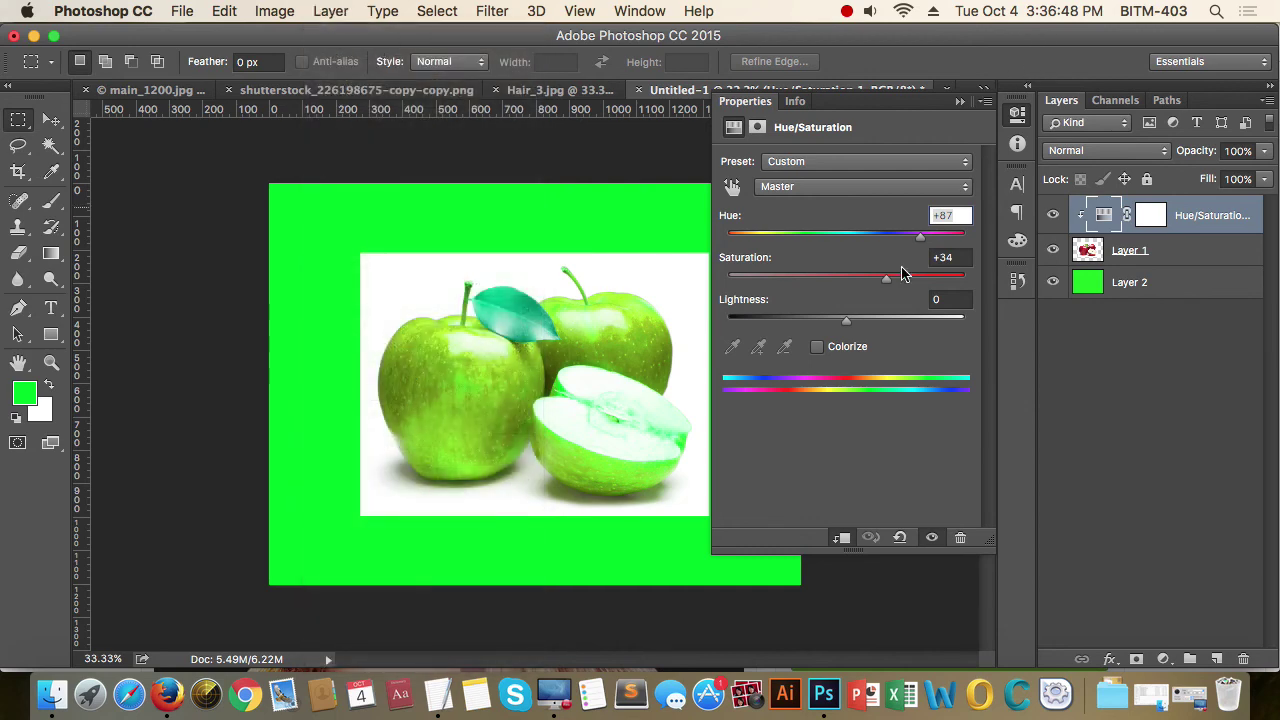
pyautogui.click(845, 540)
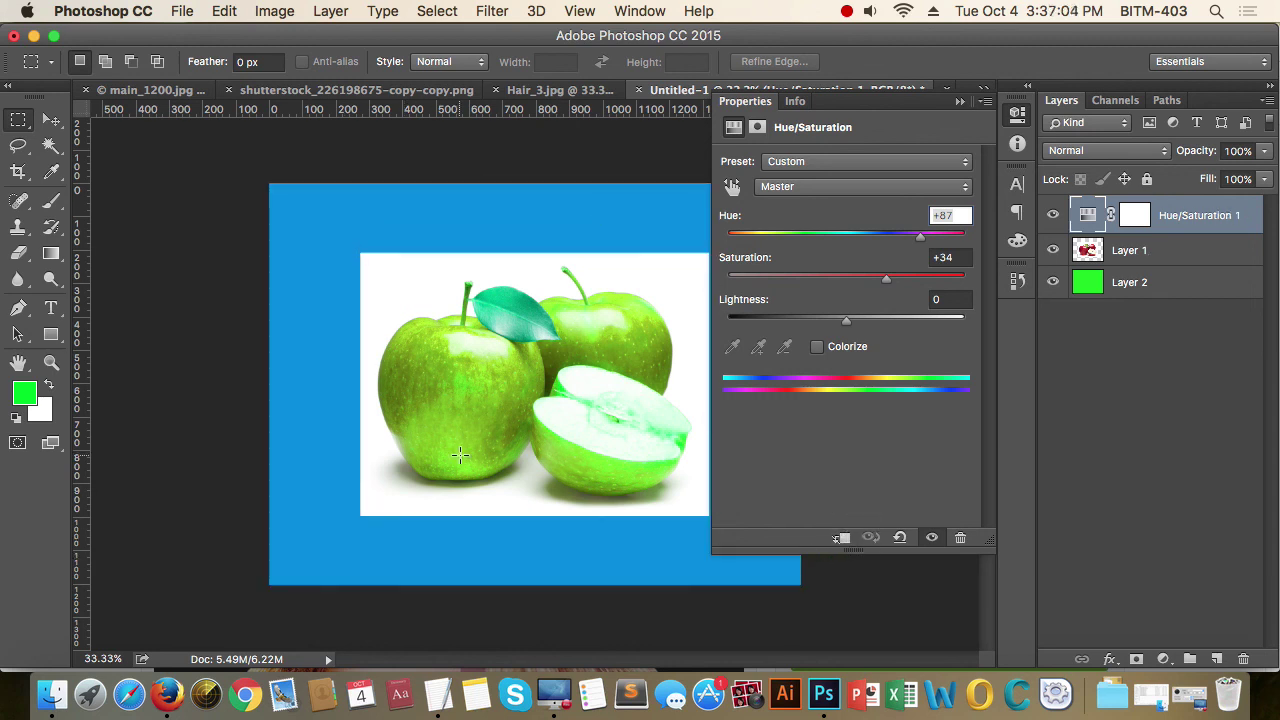
pyautogui.click(845, 540)
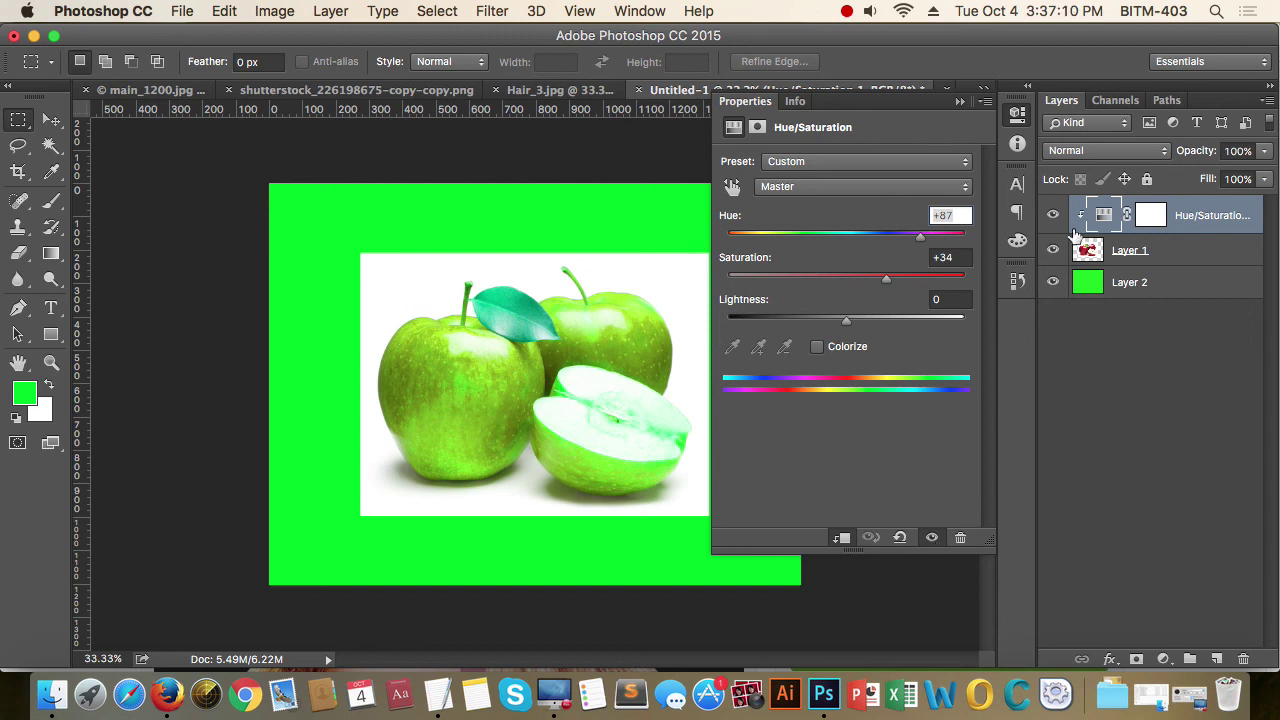
# - Toggle the clipped Hue/Saturation layer's visibility off and on to compare the apples before and after
pyautogui.click(931, 538)
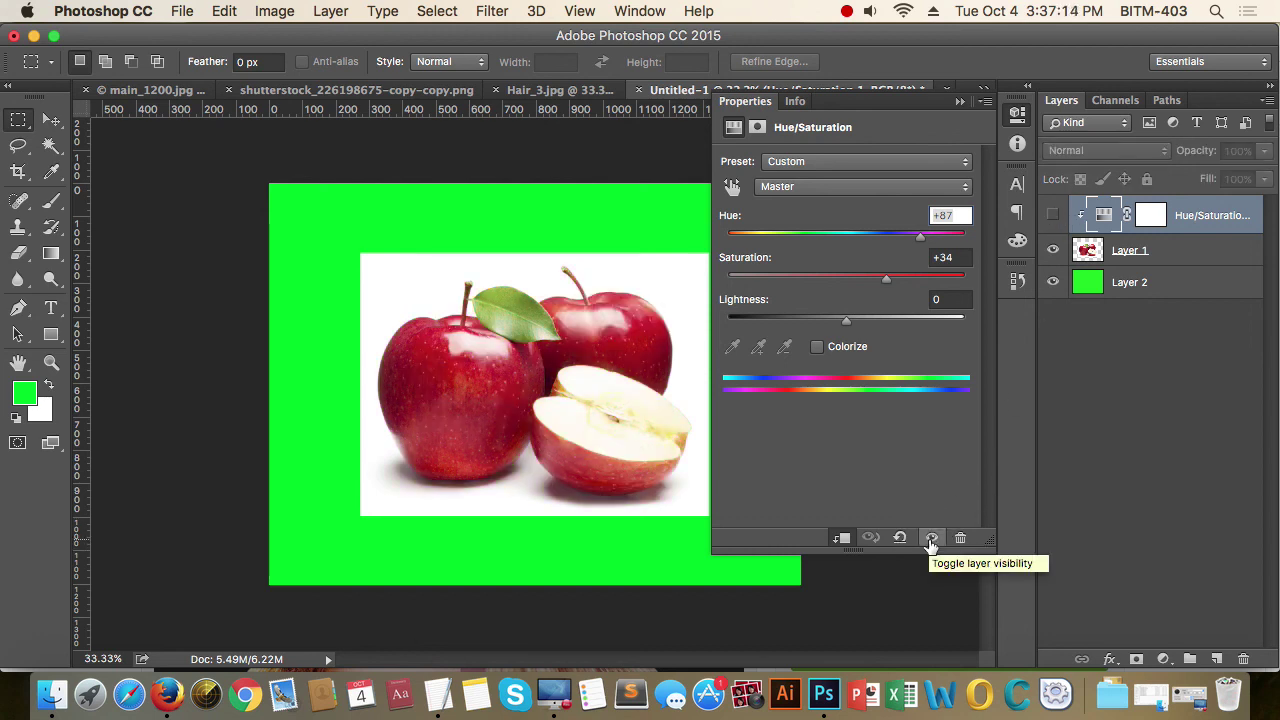
pyautogui.click(931, 538)
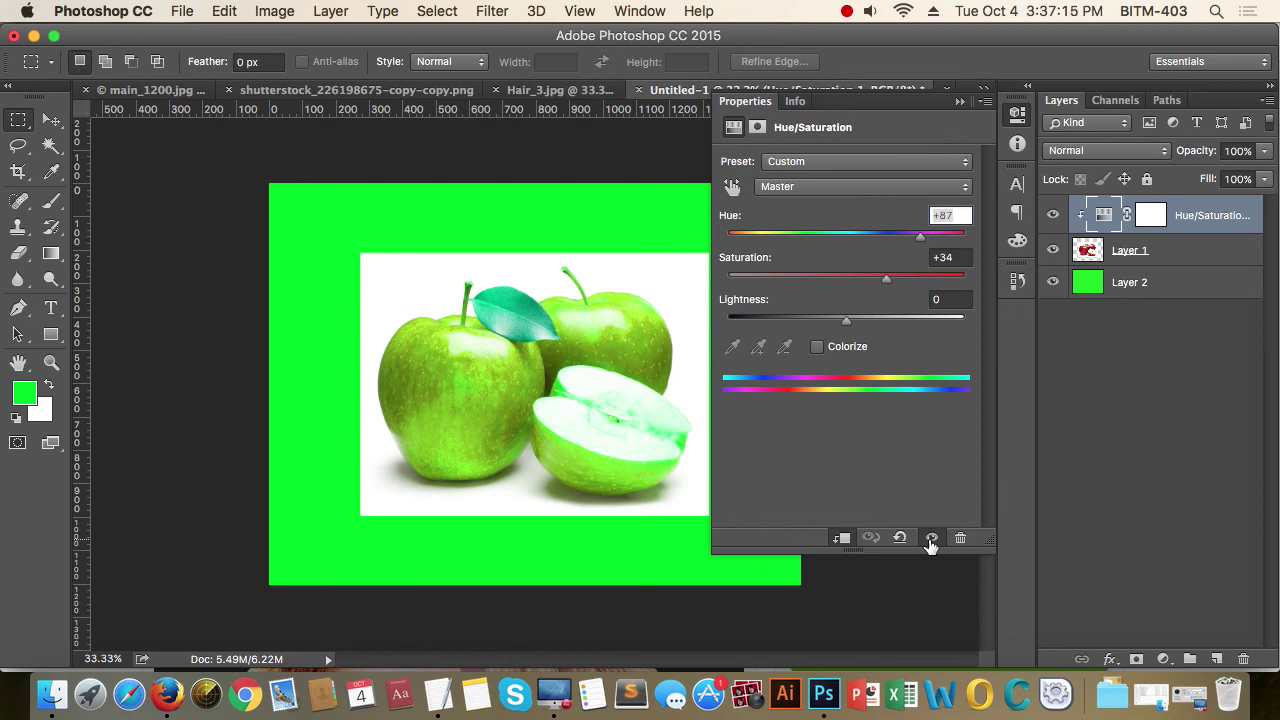
pyautogui.click(1017, 113)
pyautogui.click(1051, 214)
pyautogui.click(1051, 214)
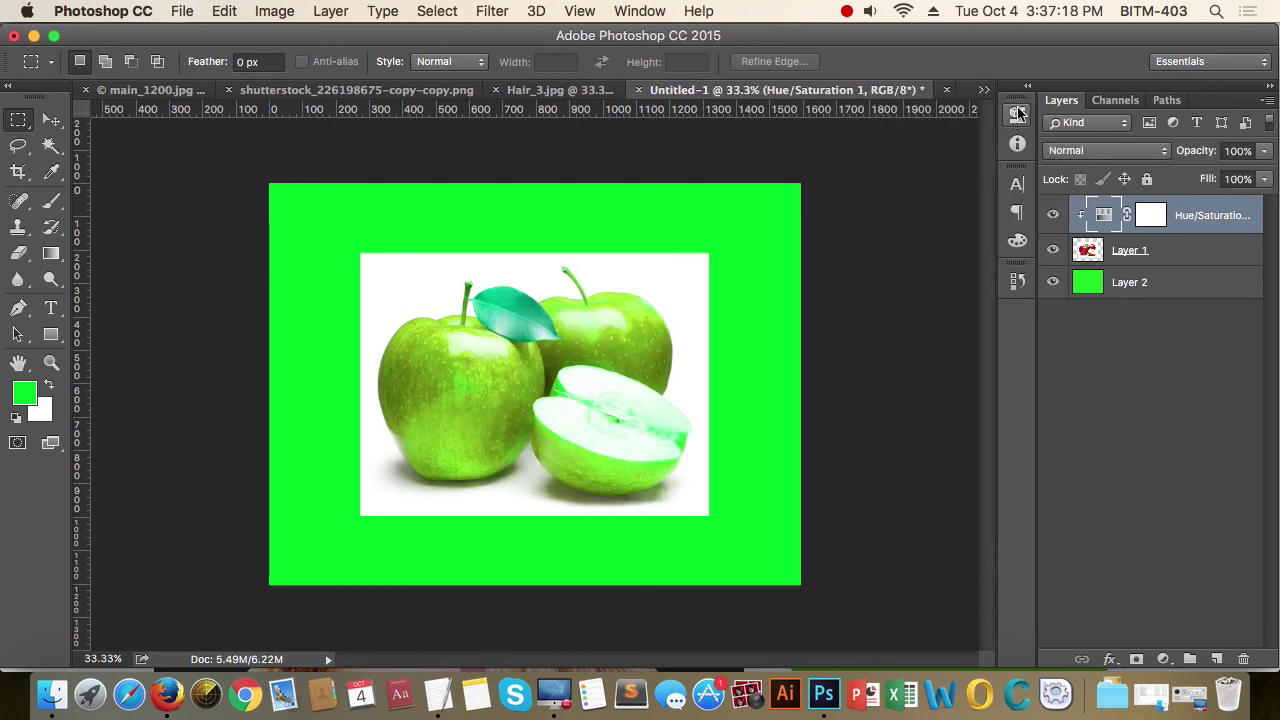
# - Reopen the clipped Hue/Saturation layer's settings and set its hue to -41
pyautogui.click(1017, 113)
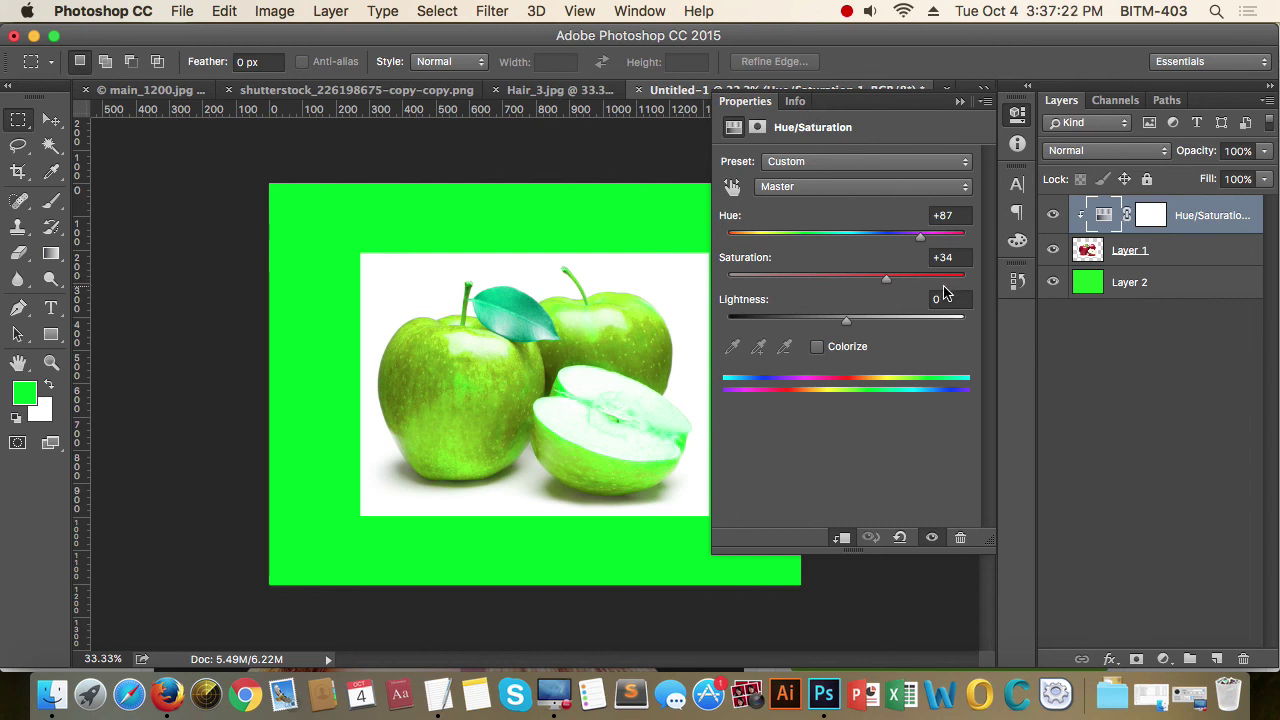
pyautogui.click(1017, 113)
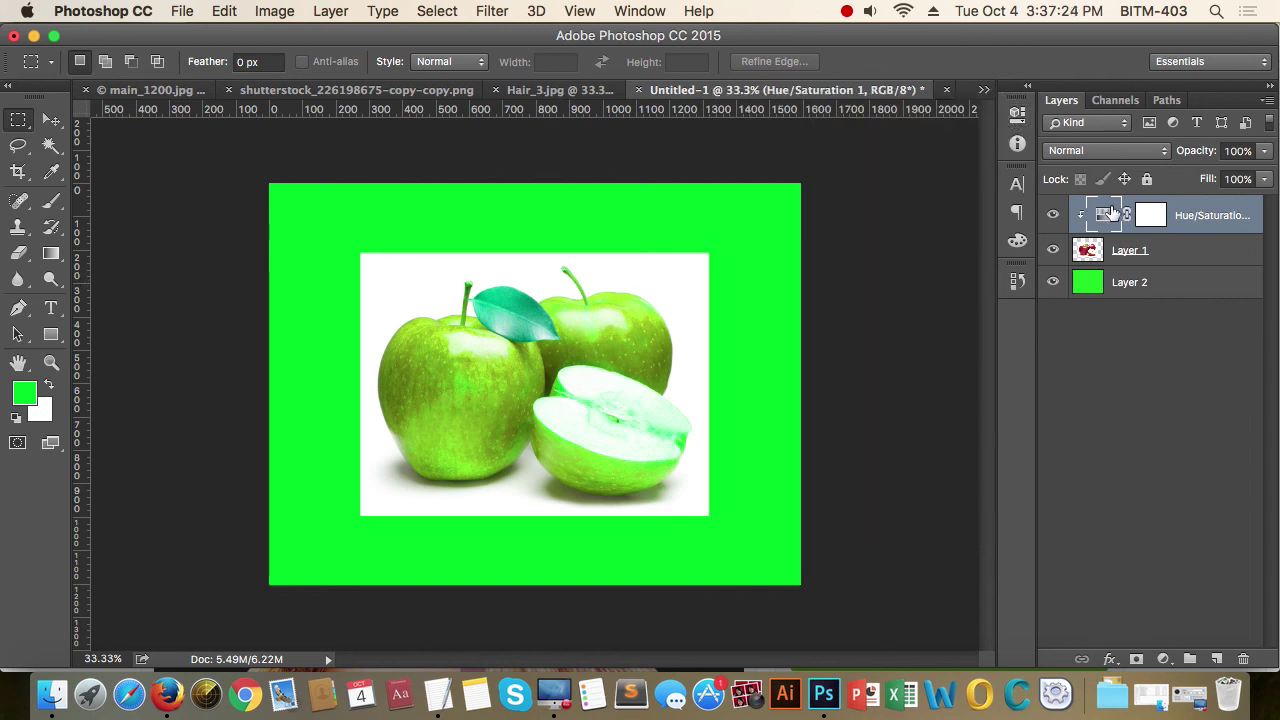
pyautogui.click(1100, 214)
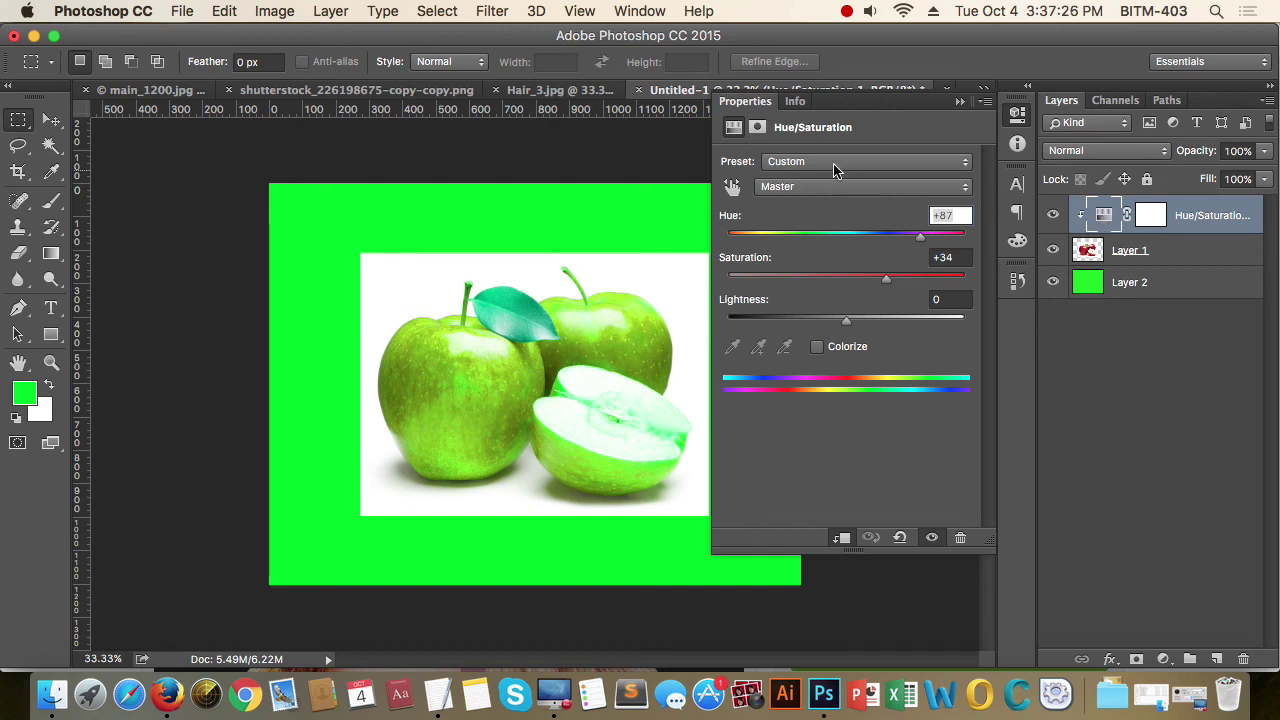
pyautogui.moveTo(921, 238); pyautogui.dragTo(799, 245)
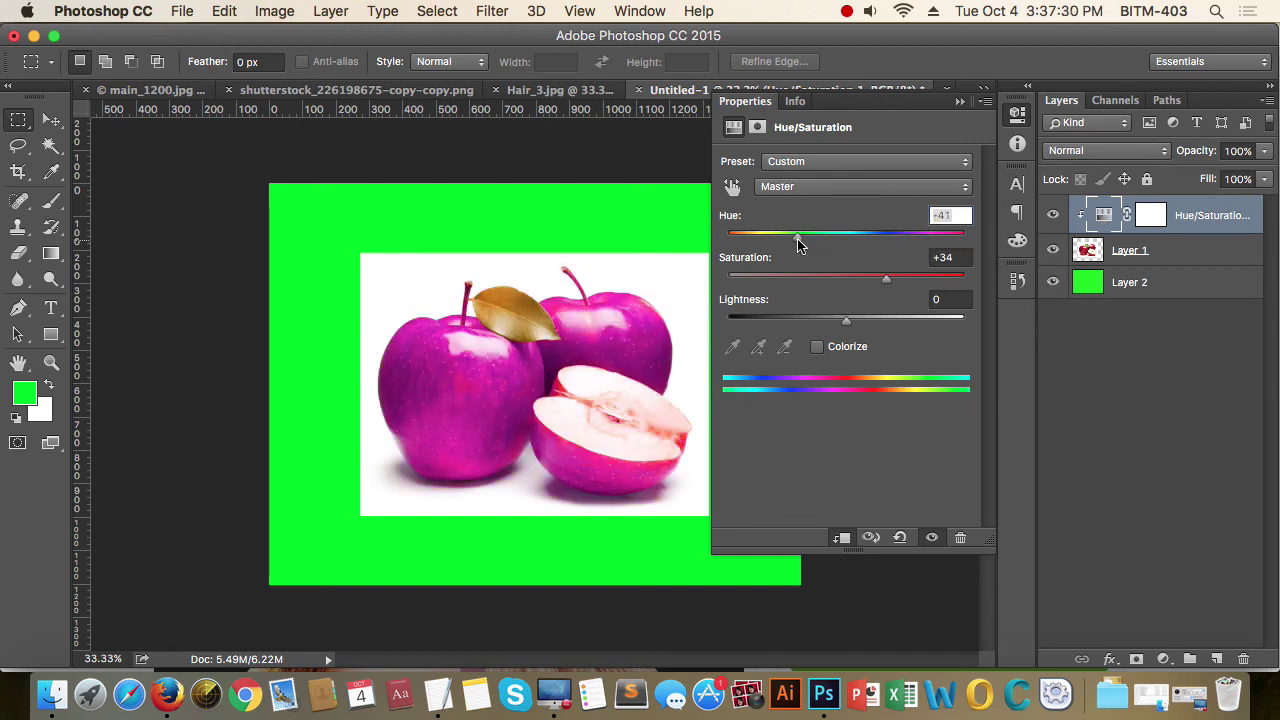